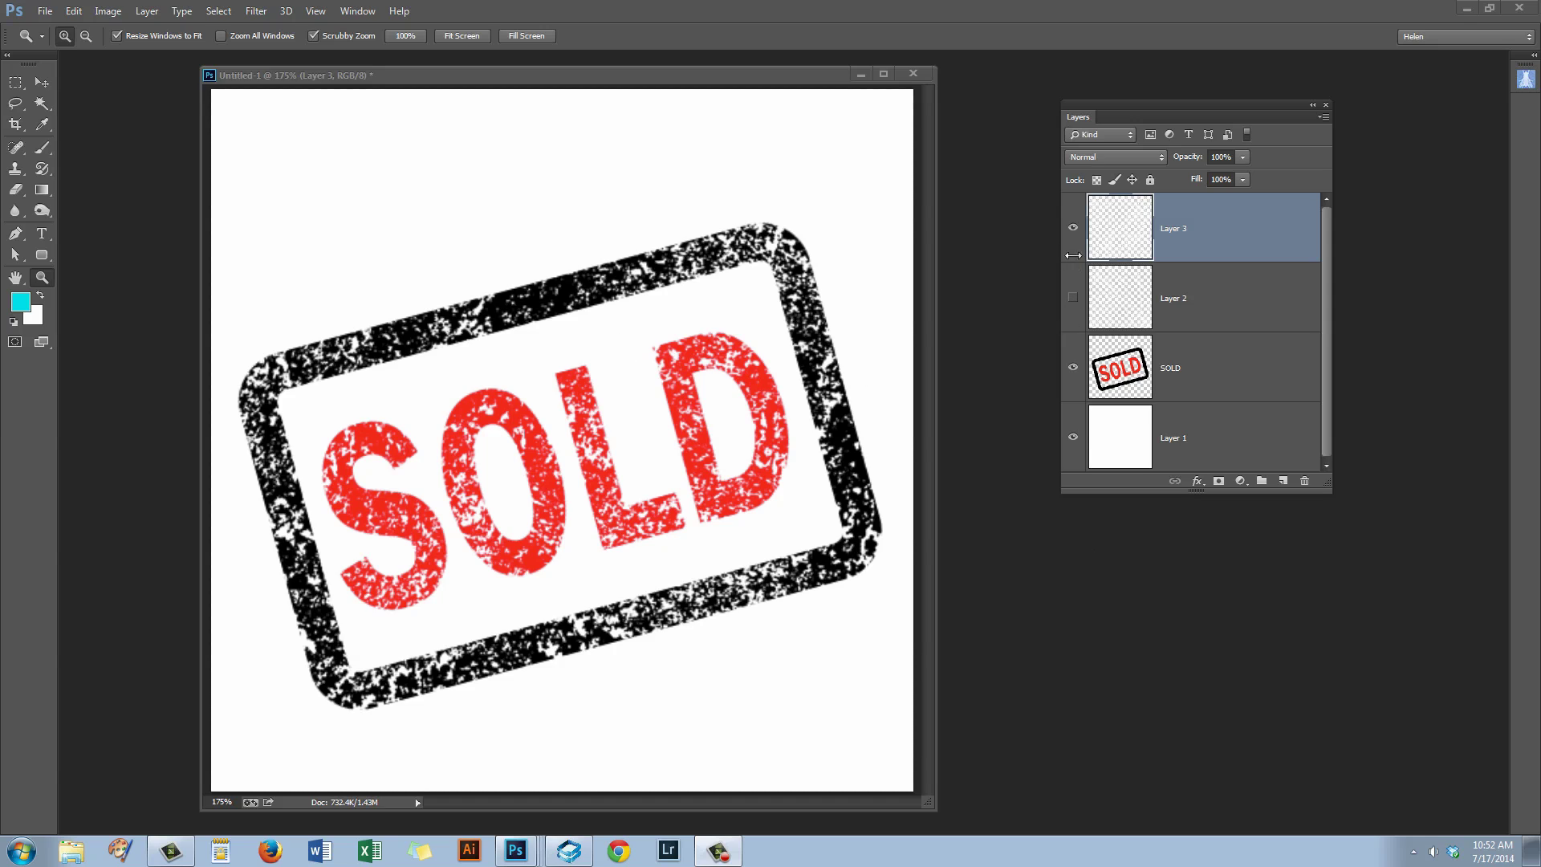
Toggle the grunge (Layer 3) and scratch (Layer 2) overlays on the SOLD stamp, ending with only the scratches visible.
click(1074, 231)
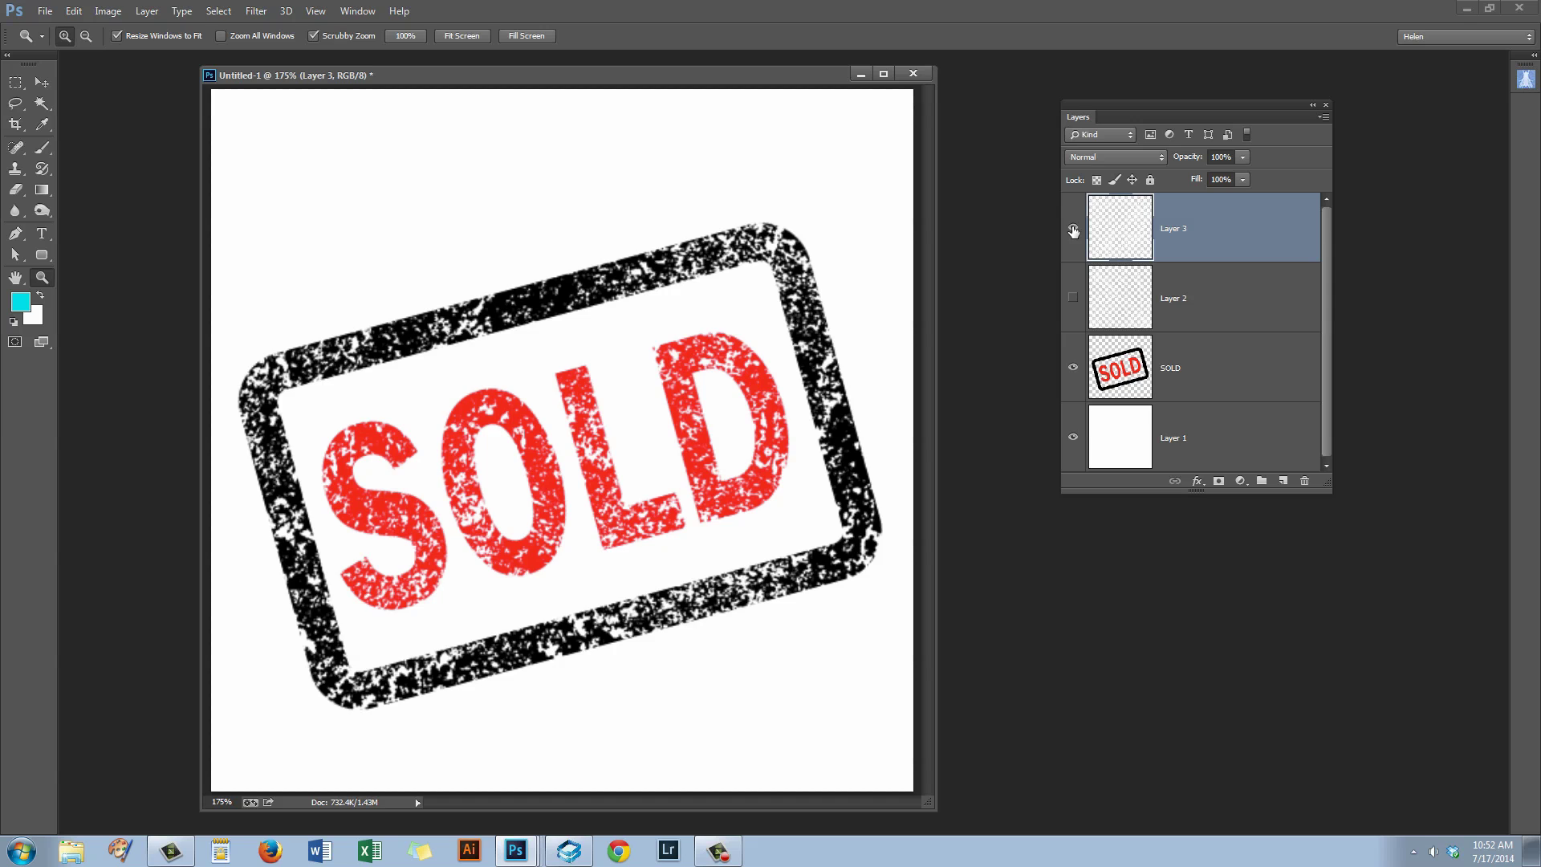
click(1074, 230)
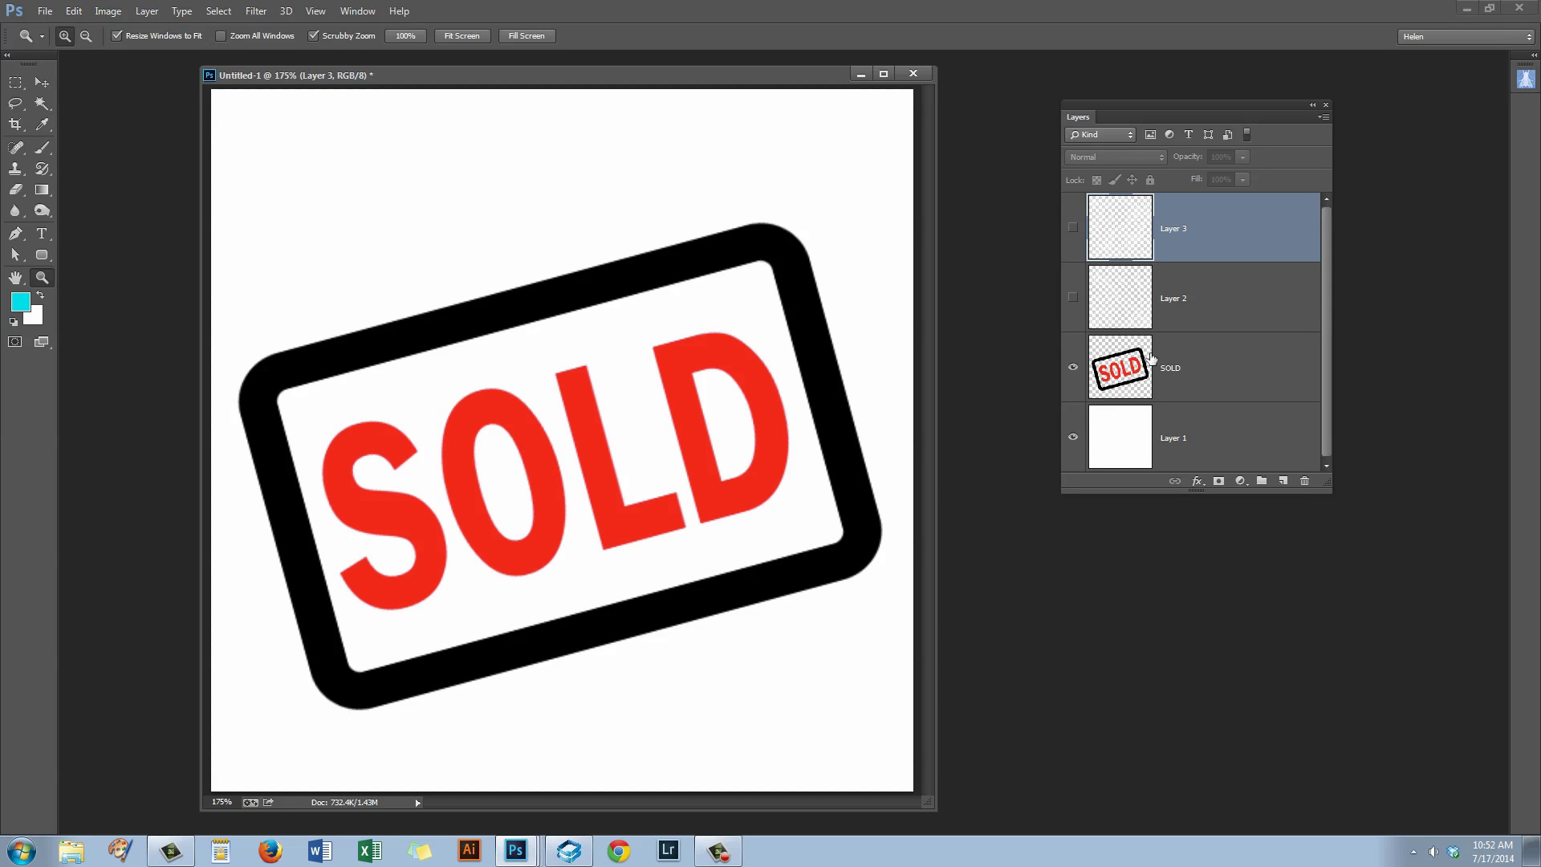
click(1074, 229)
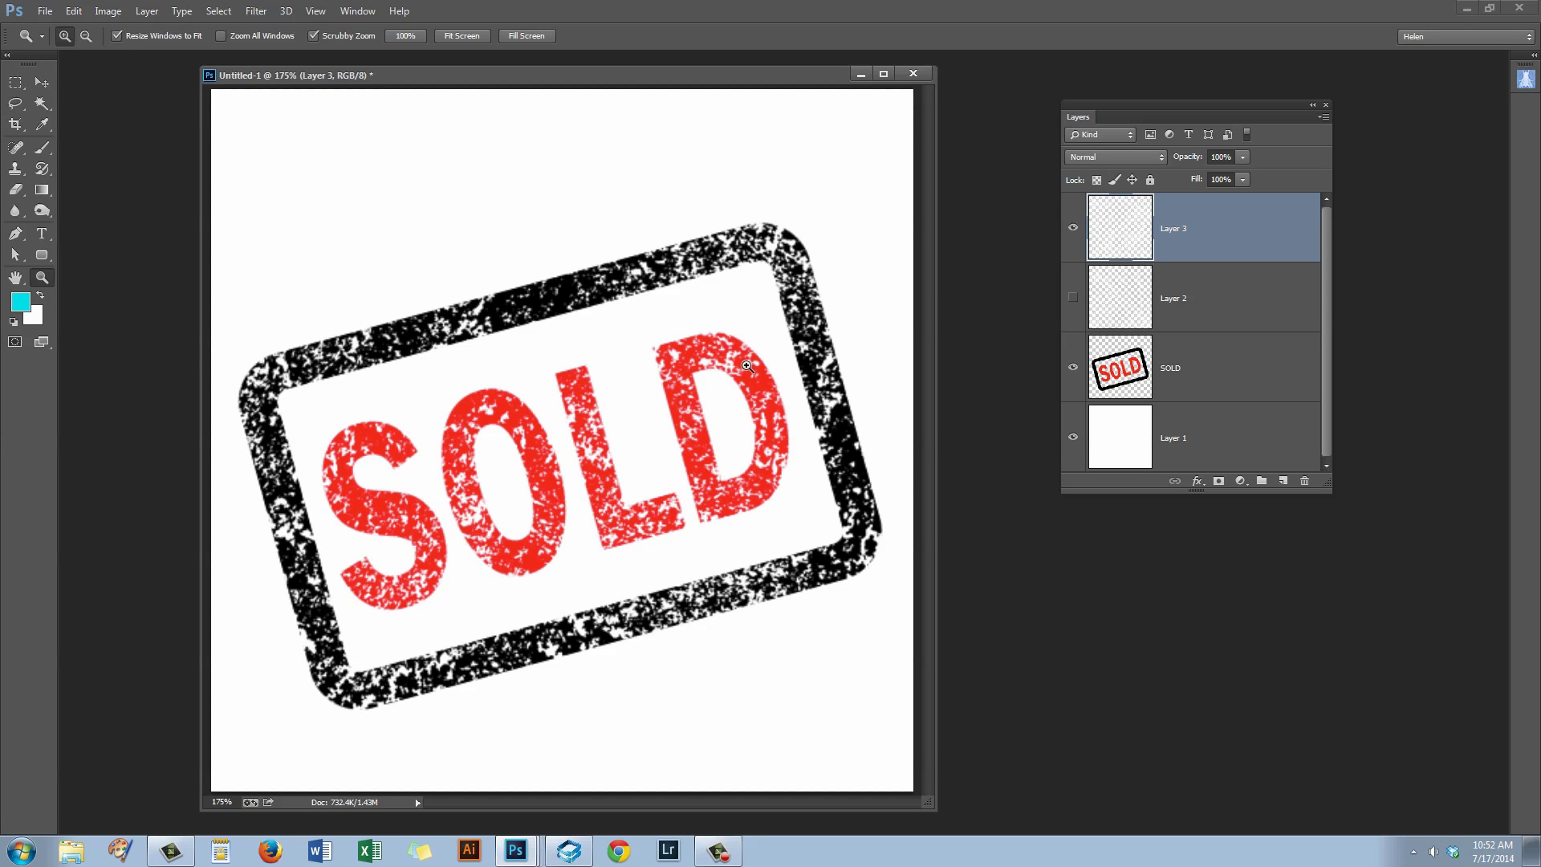
click(1073, 228)
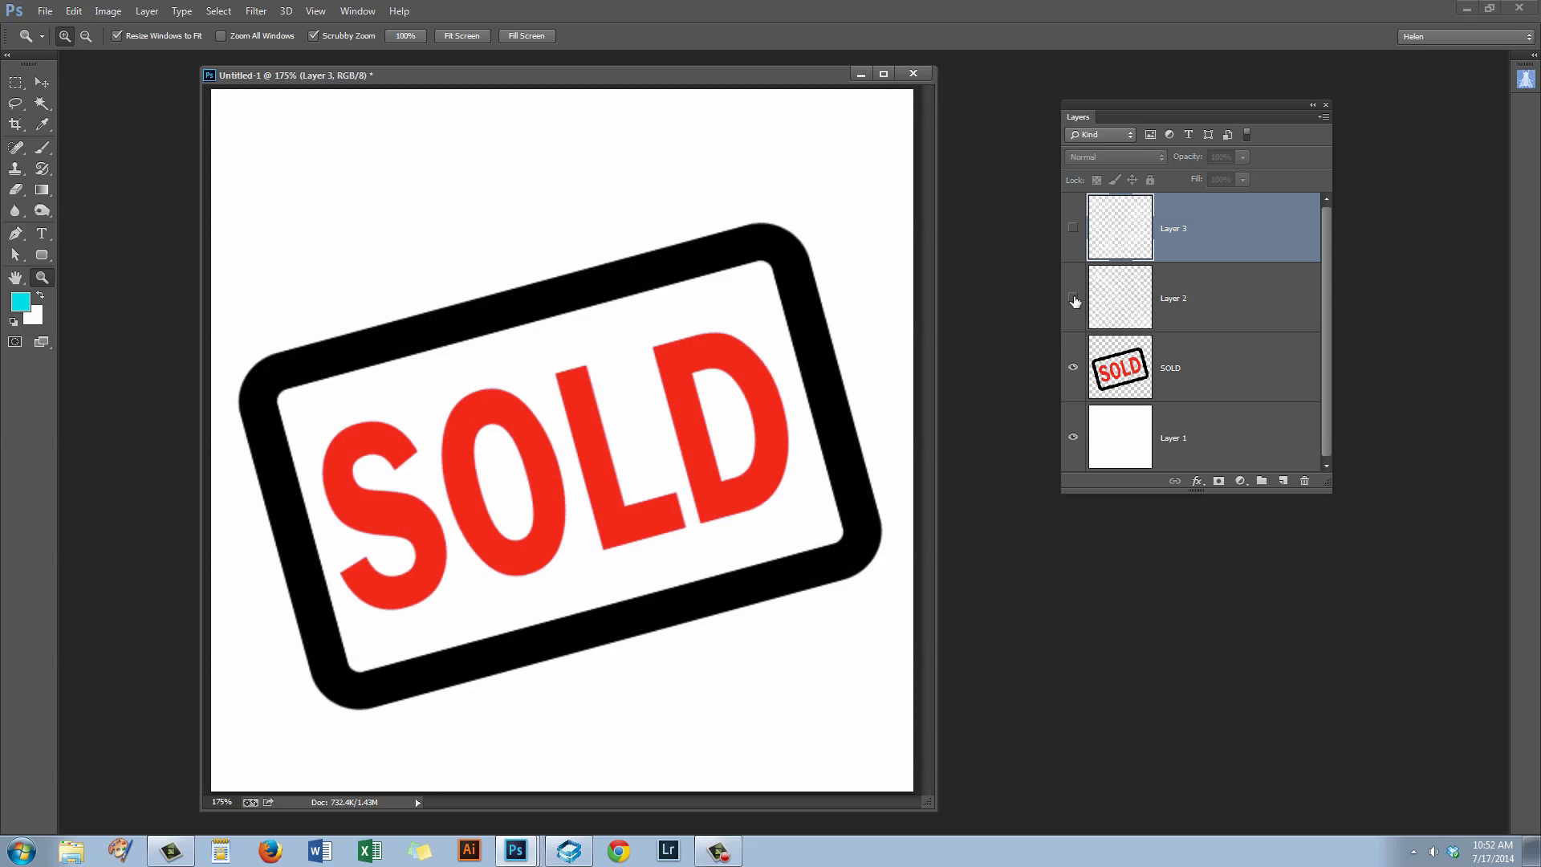
click(1074, 298)
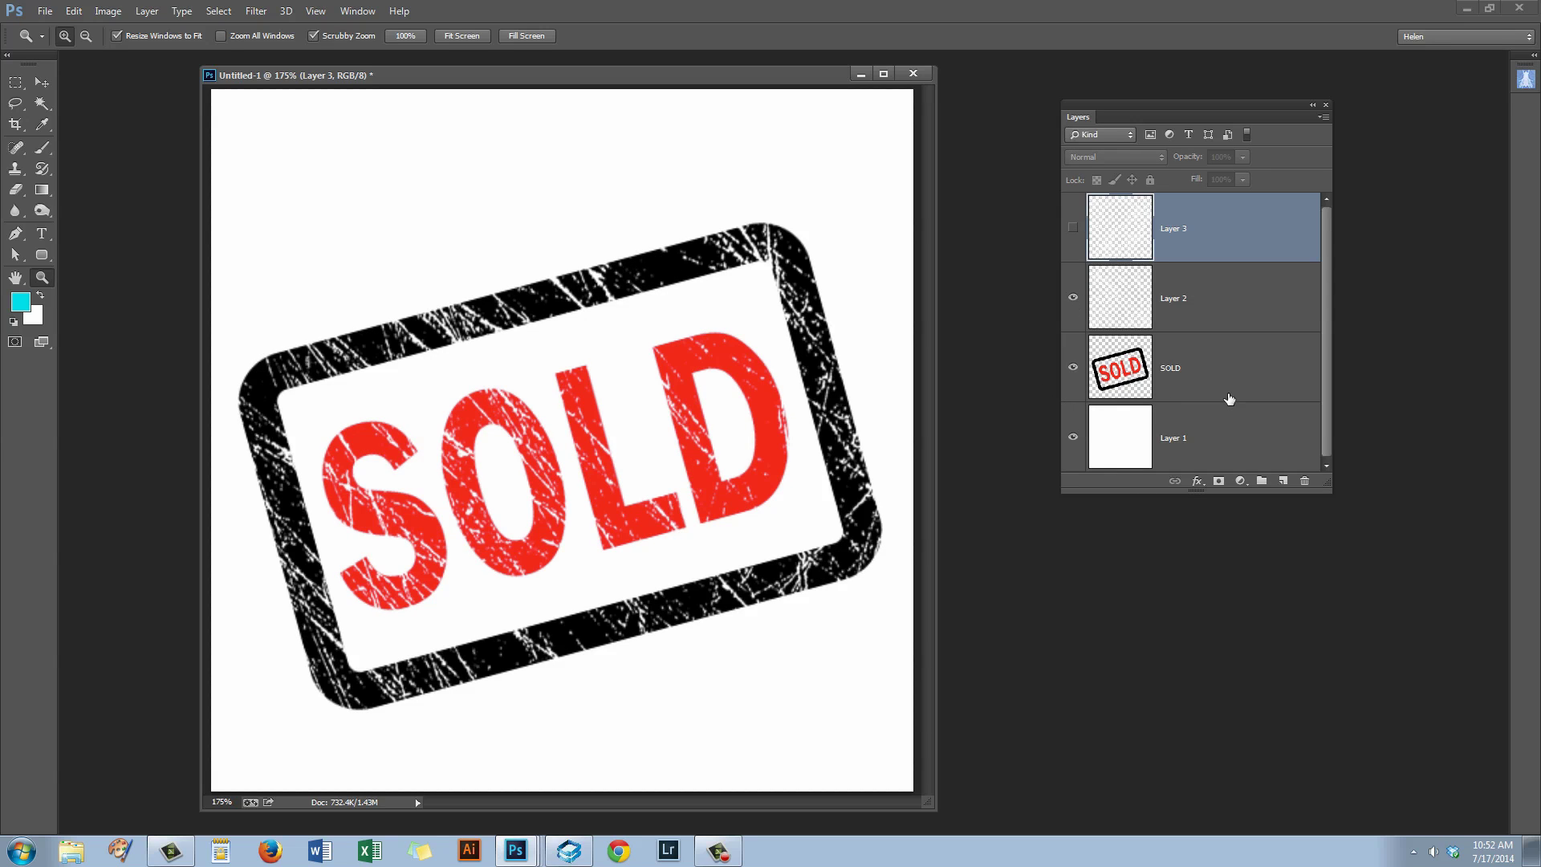
click(1073, 228)
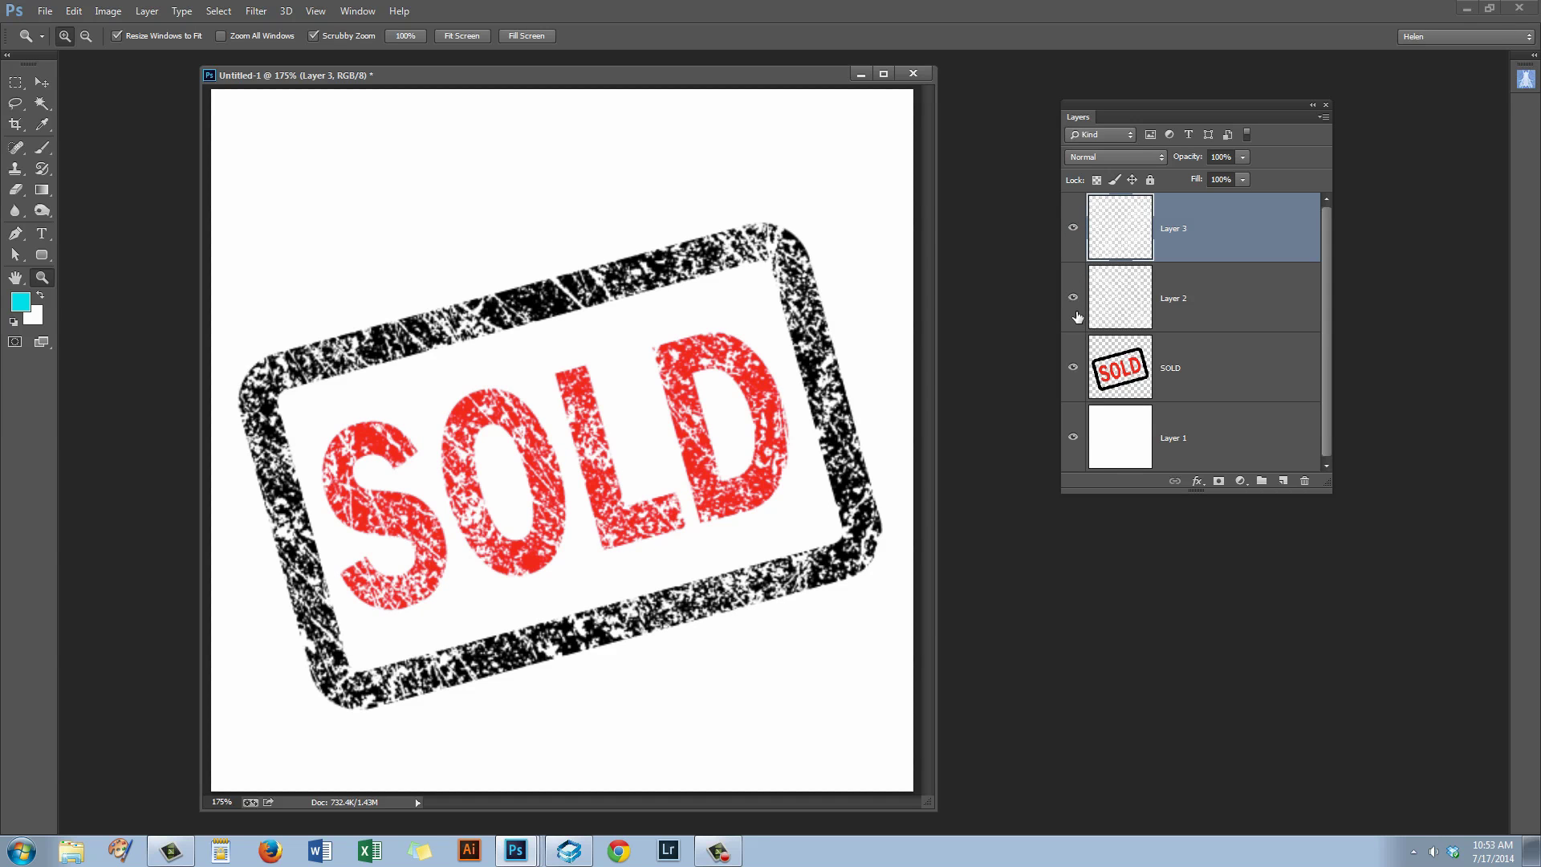
click(1070, 298)
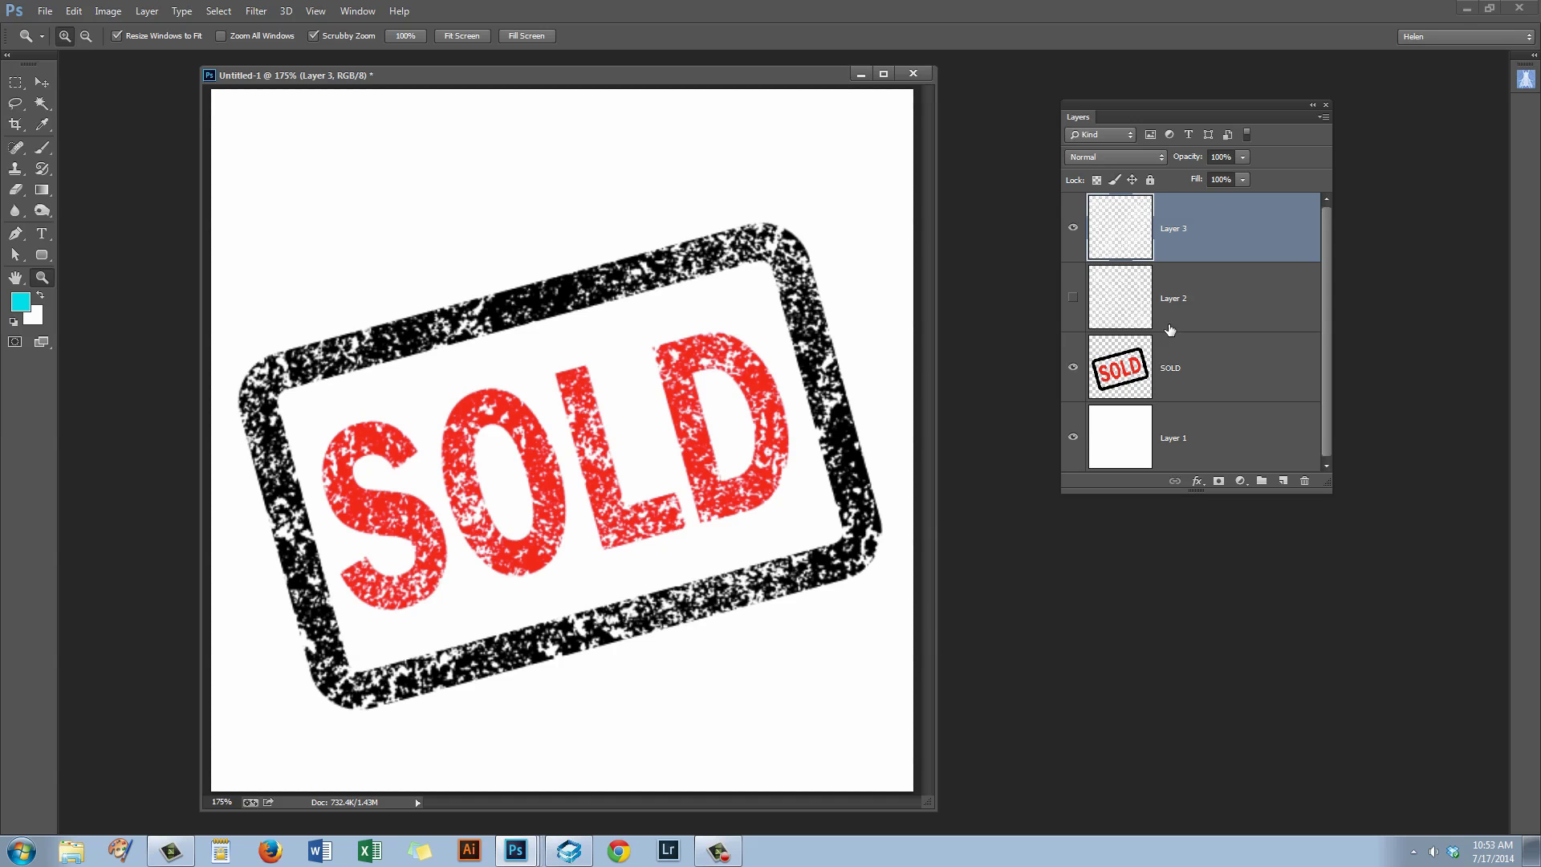
click(1072, 297)
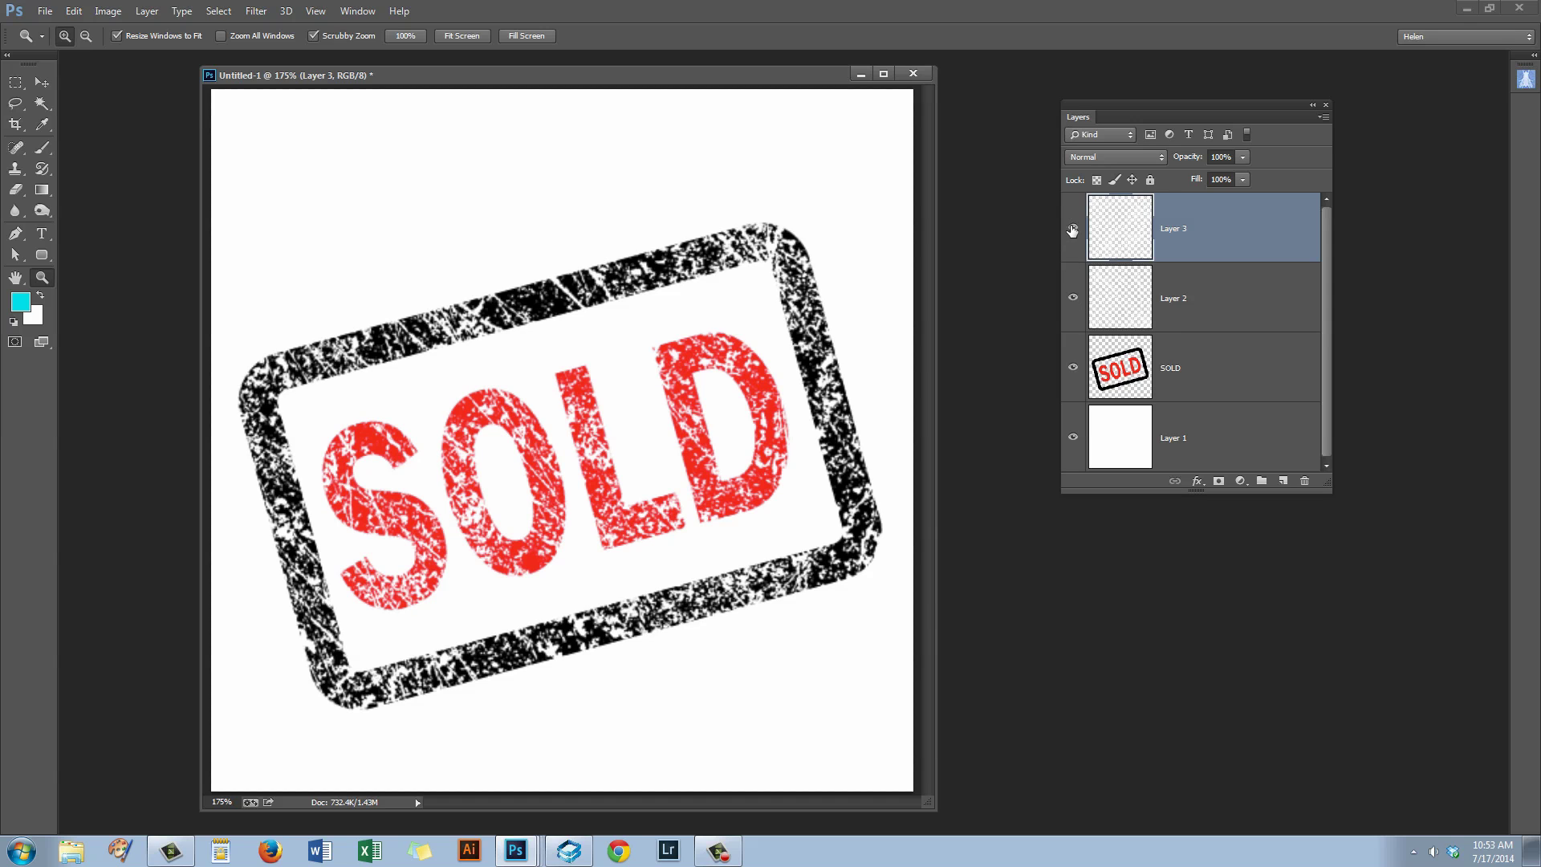
click(1072, 228)
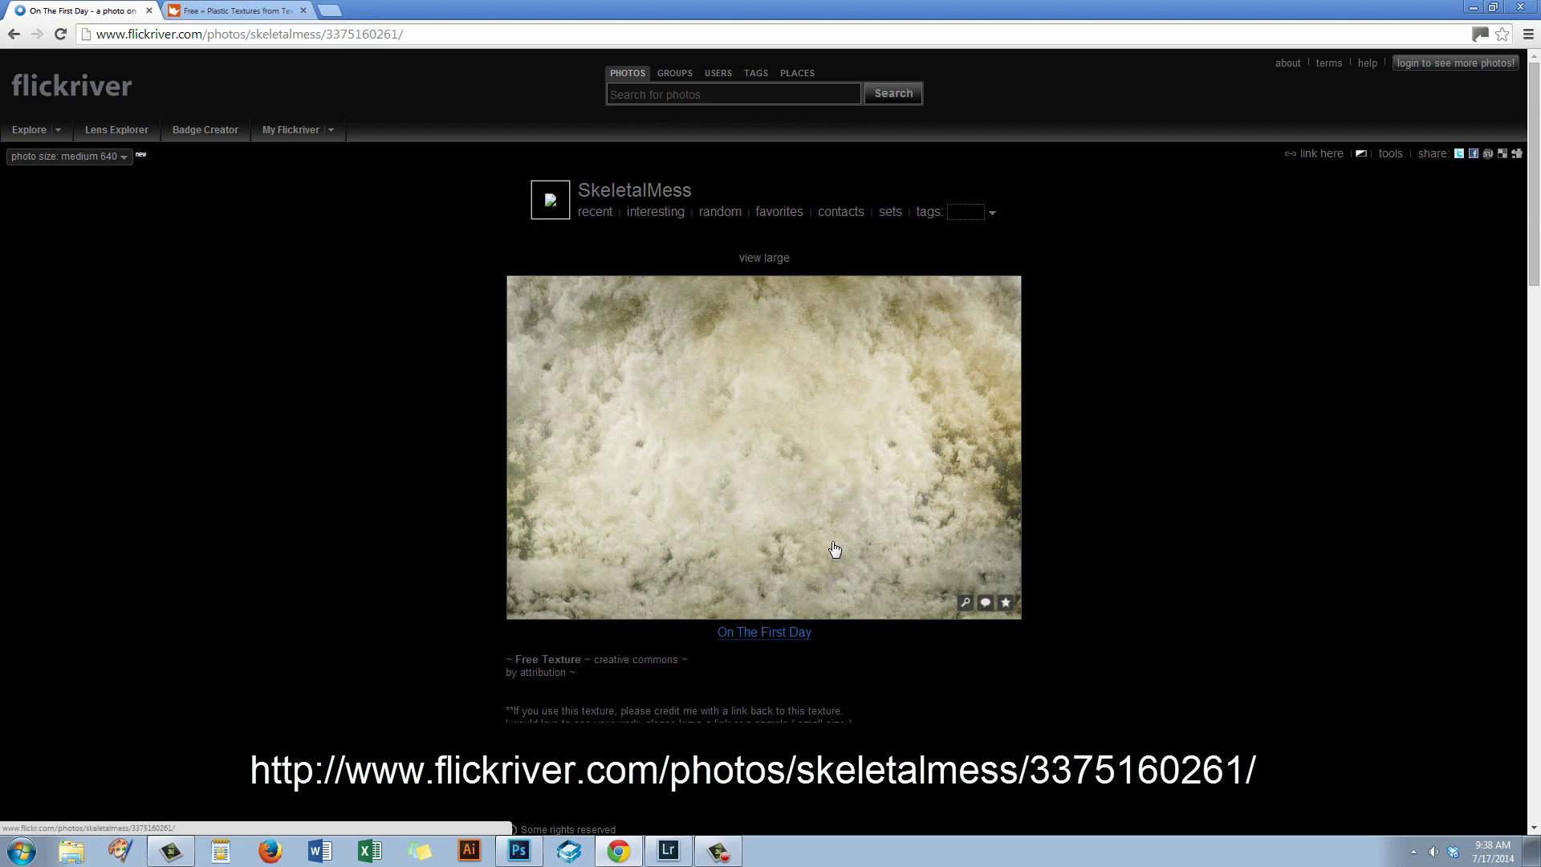
Switch to the Free » Plastic Textures tab and scroll down its gallery.
click(251, 12)
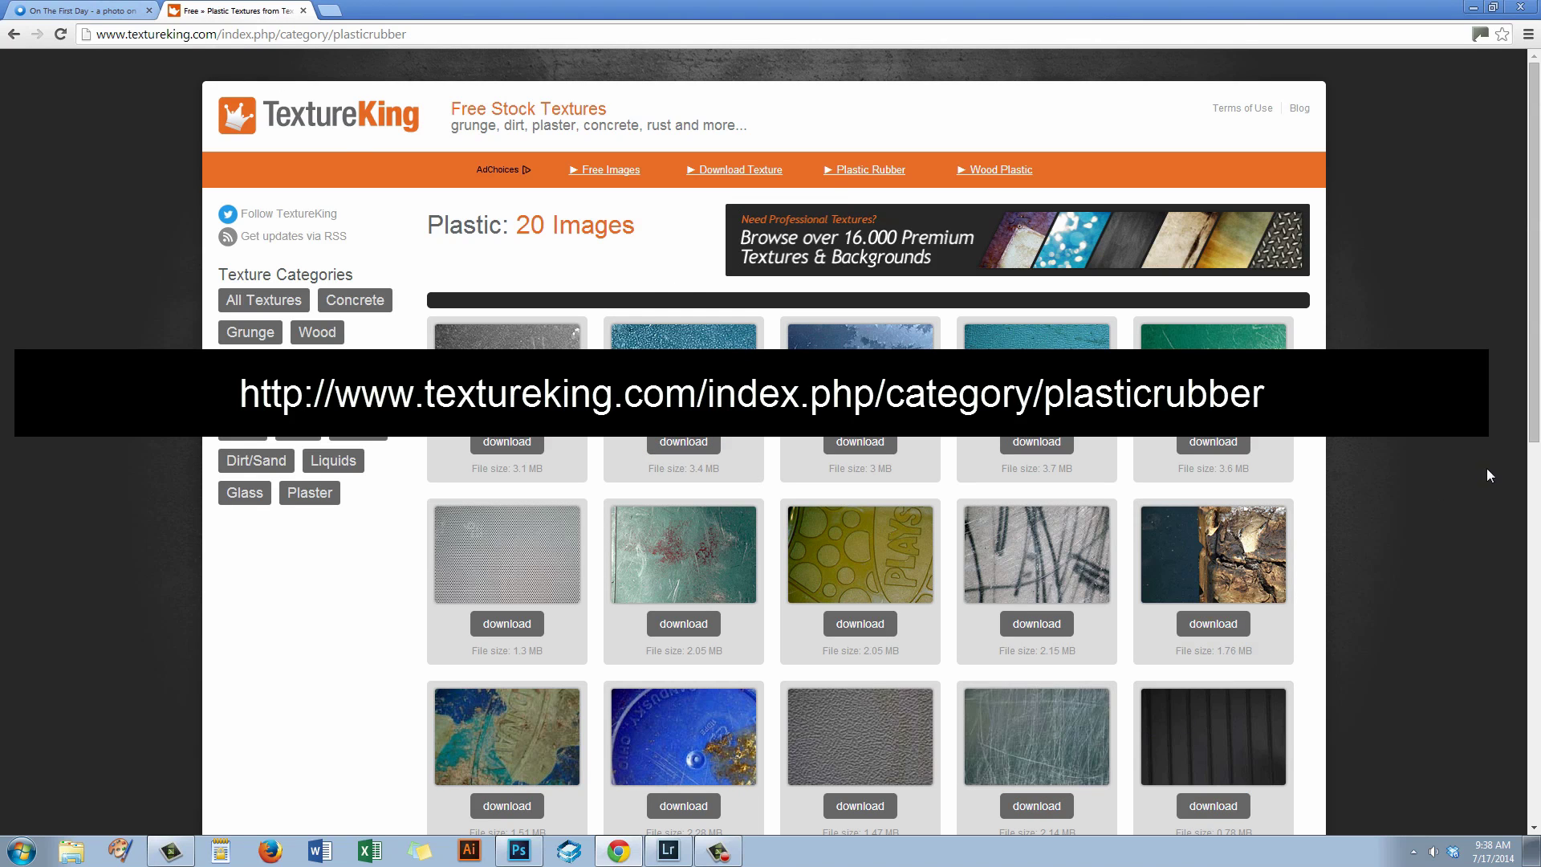
scroll(1534, 415, down, 2)
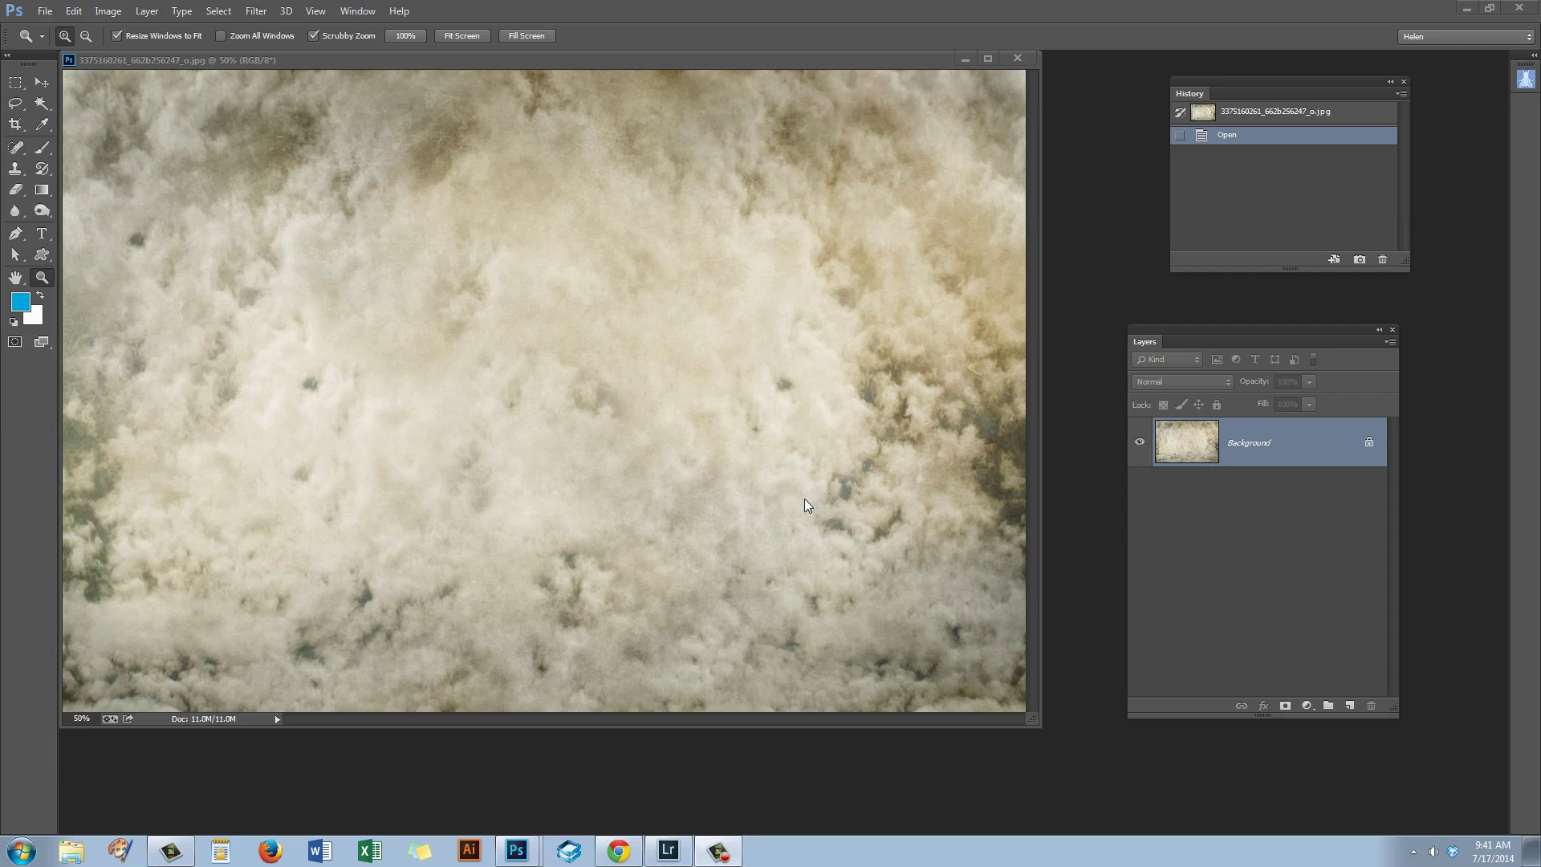
Convert the cloud texture's locked Background into the editable Layer 0.
drag(408, 68, 418, 83)
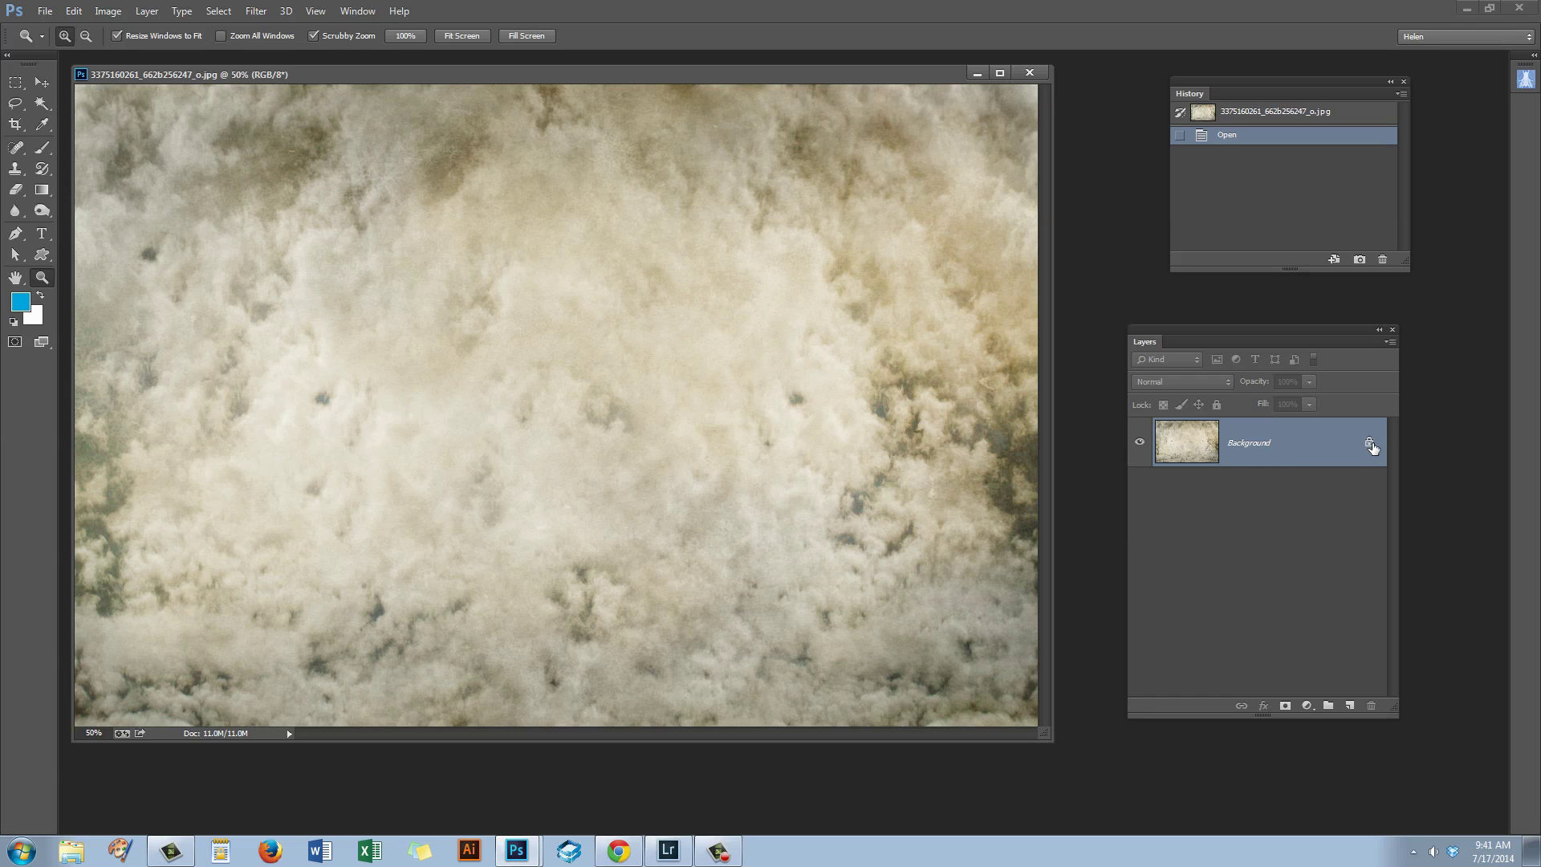
drag(1370, 447, 1371, 705)
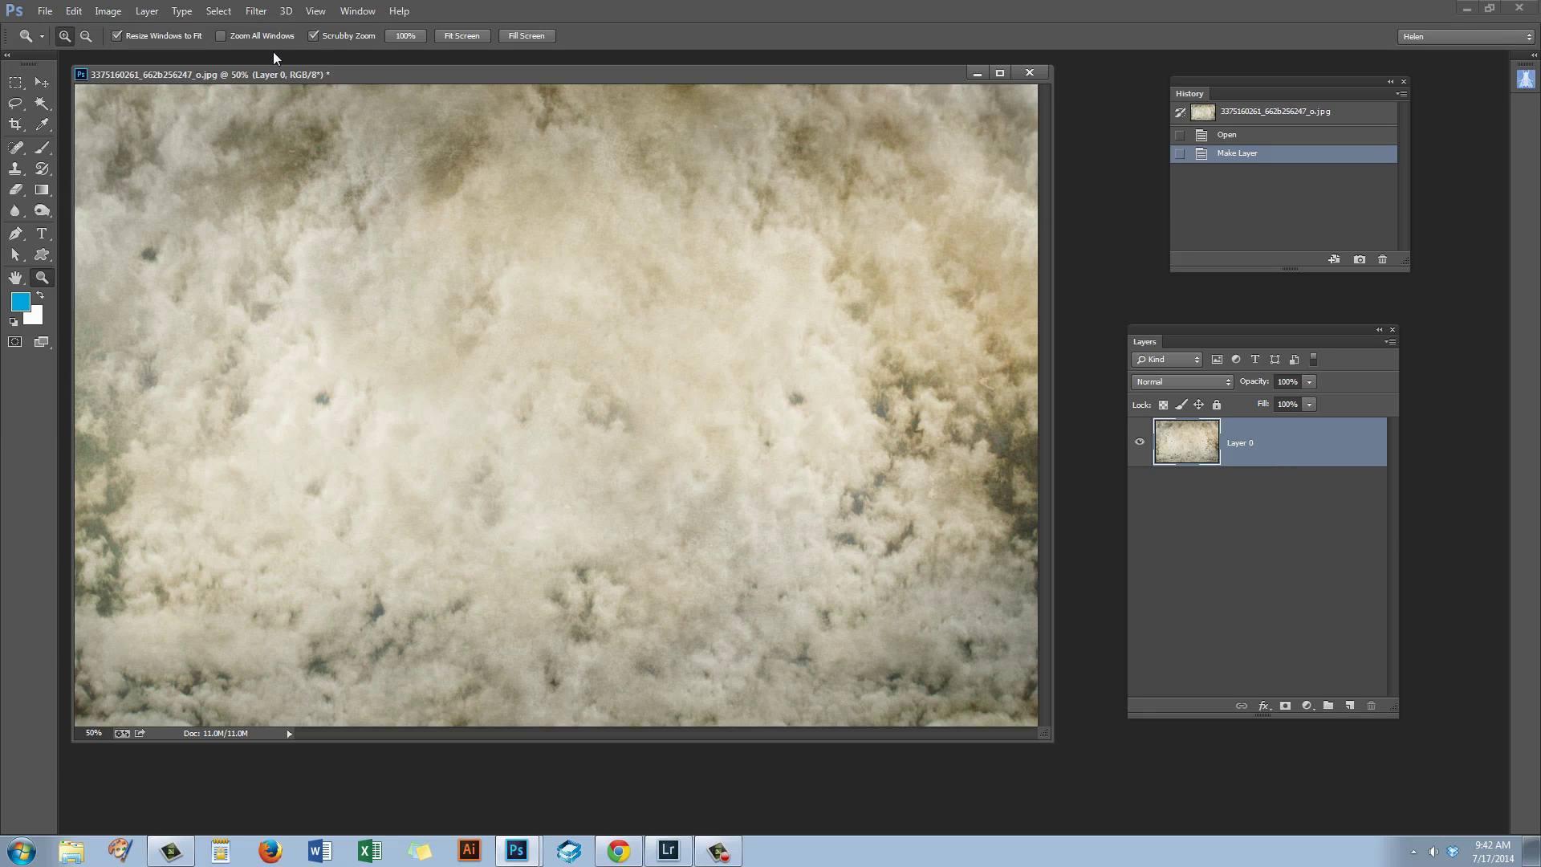
Preview Photocopy in the Filter Gallery, cancel it, and reset the colours to default black and white.
click(256, 13)
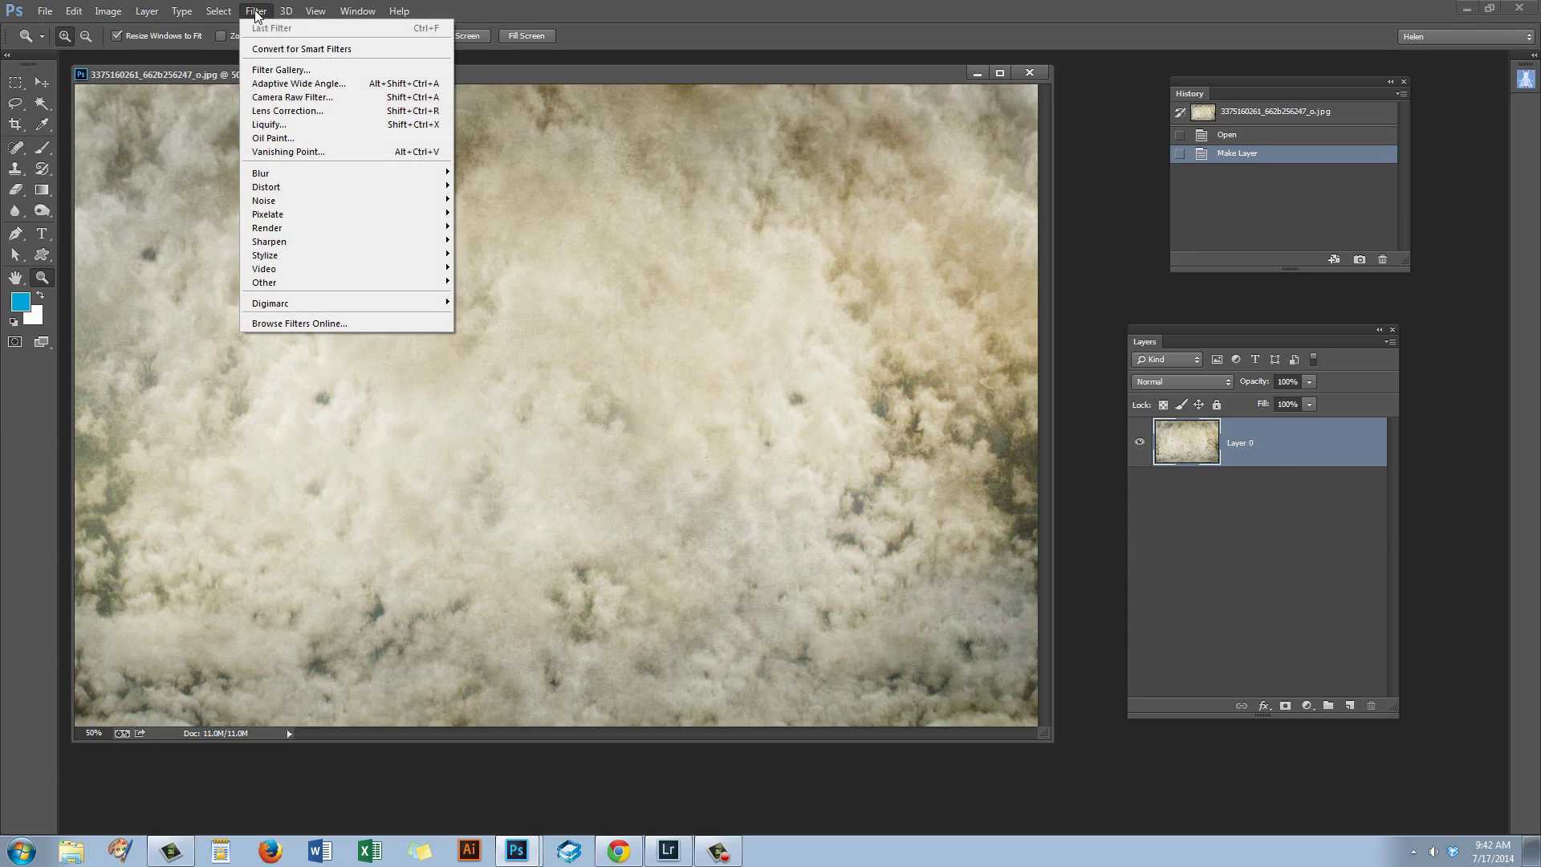
click(273, 71)
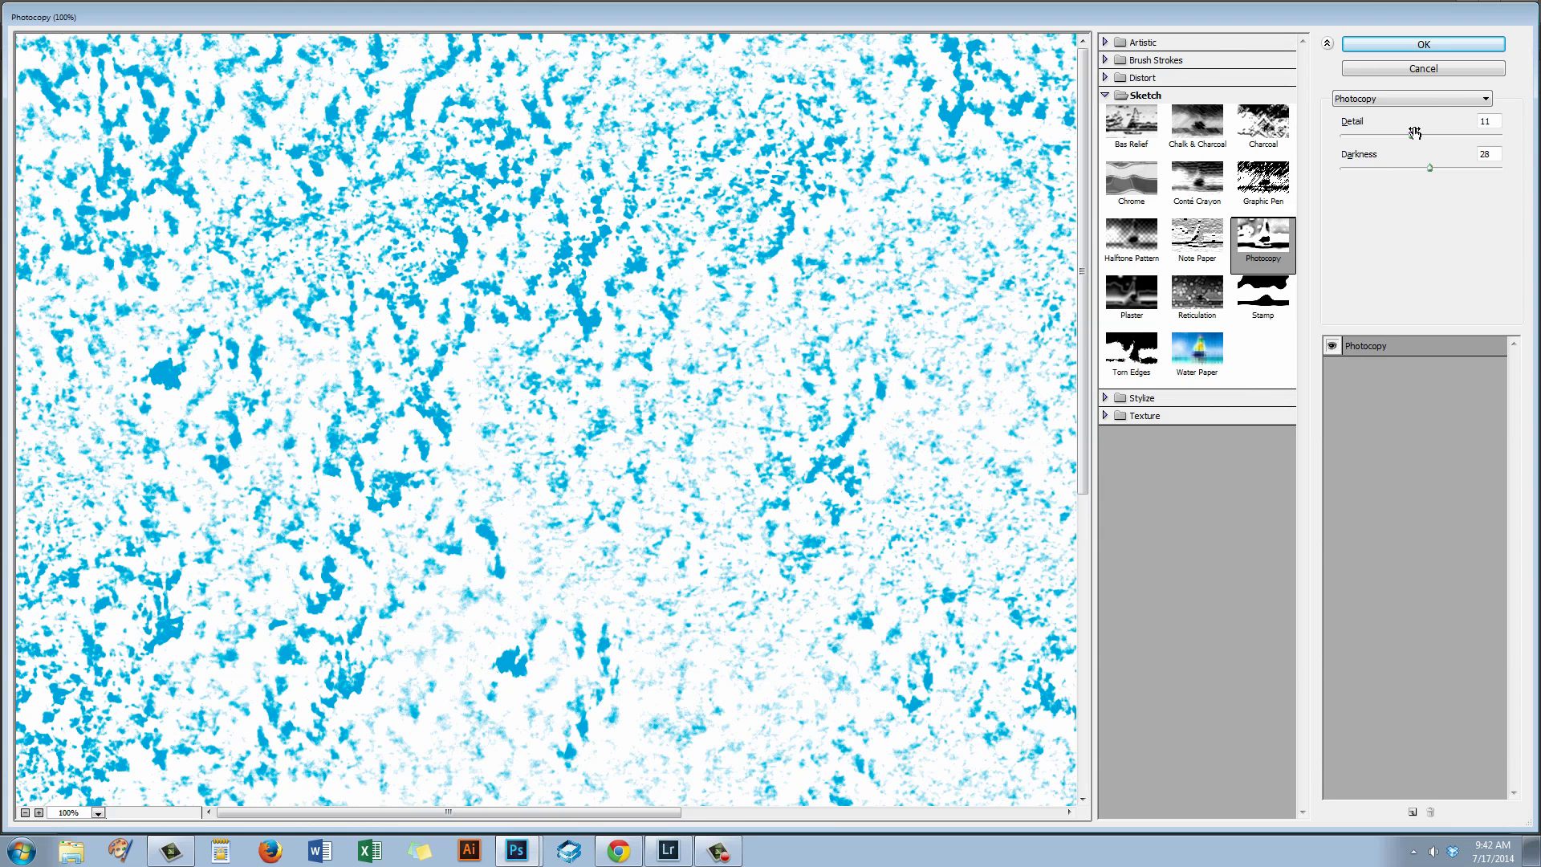
click(1423, 70)
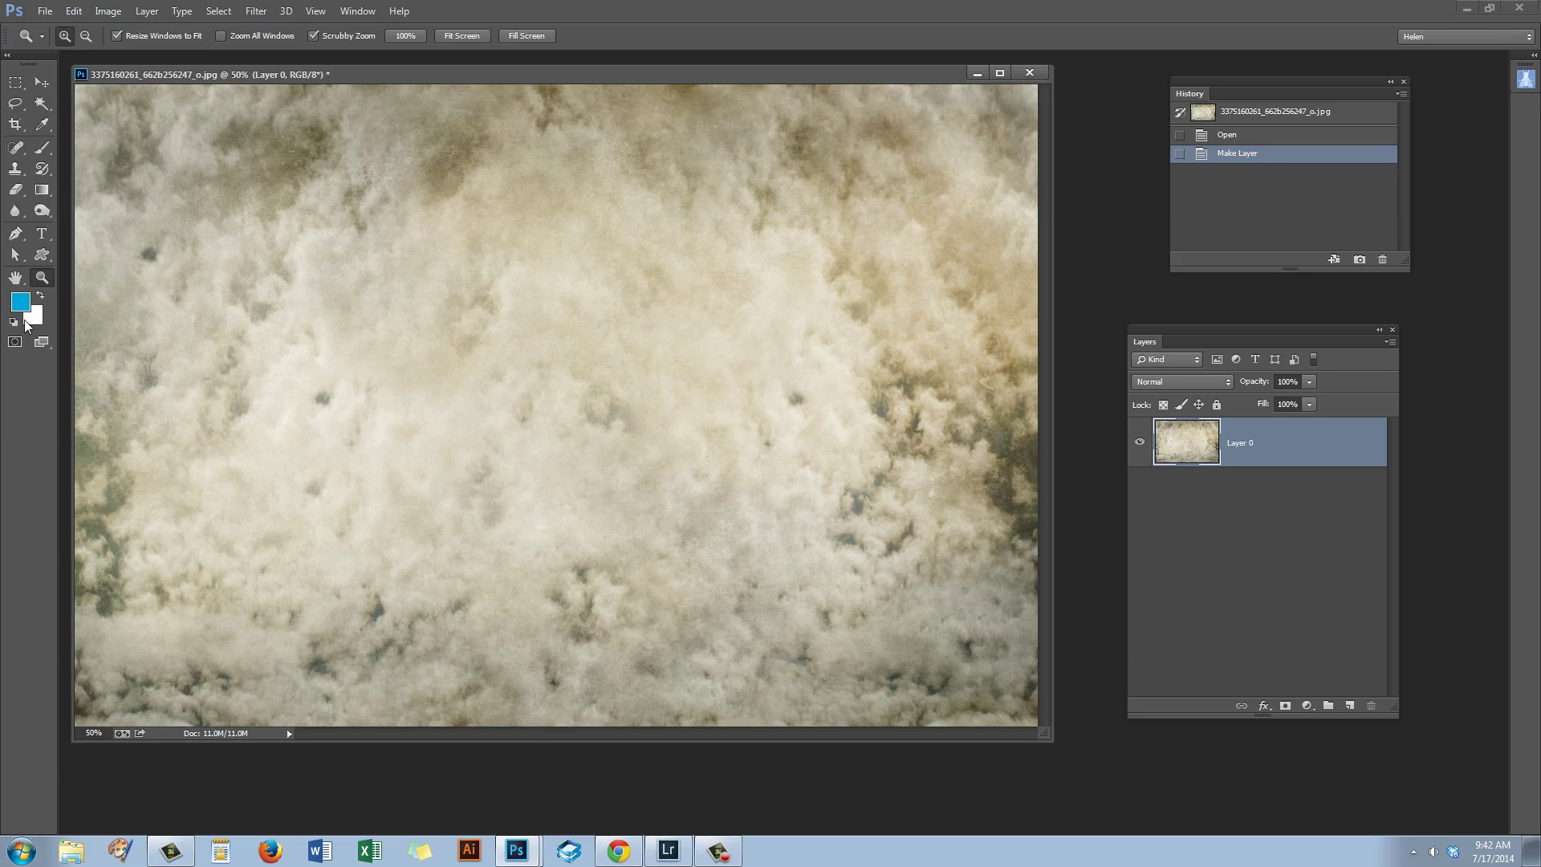
key(d)
drag(527, 75, 533, 76)
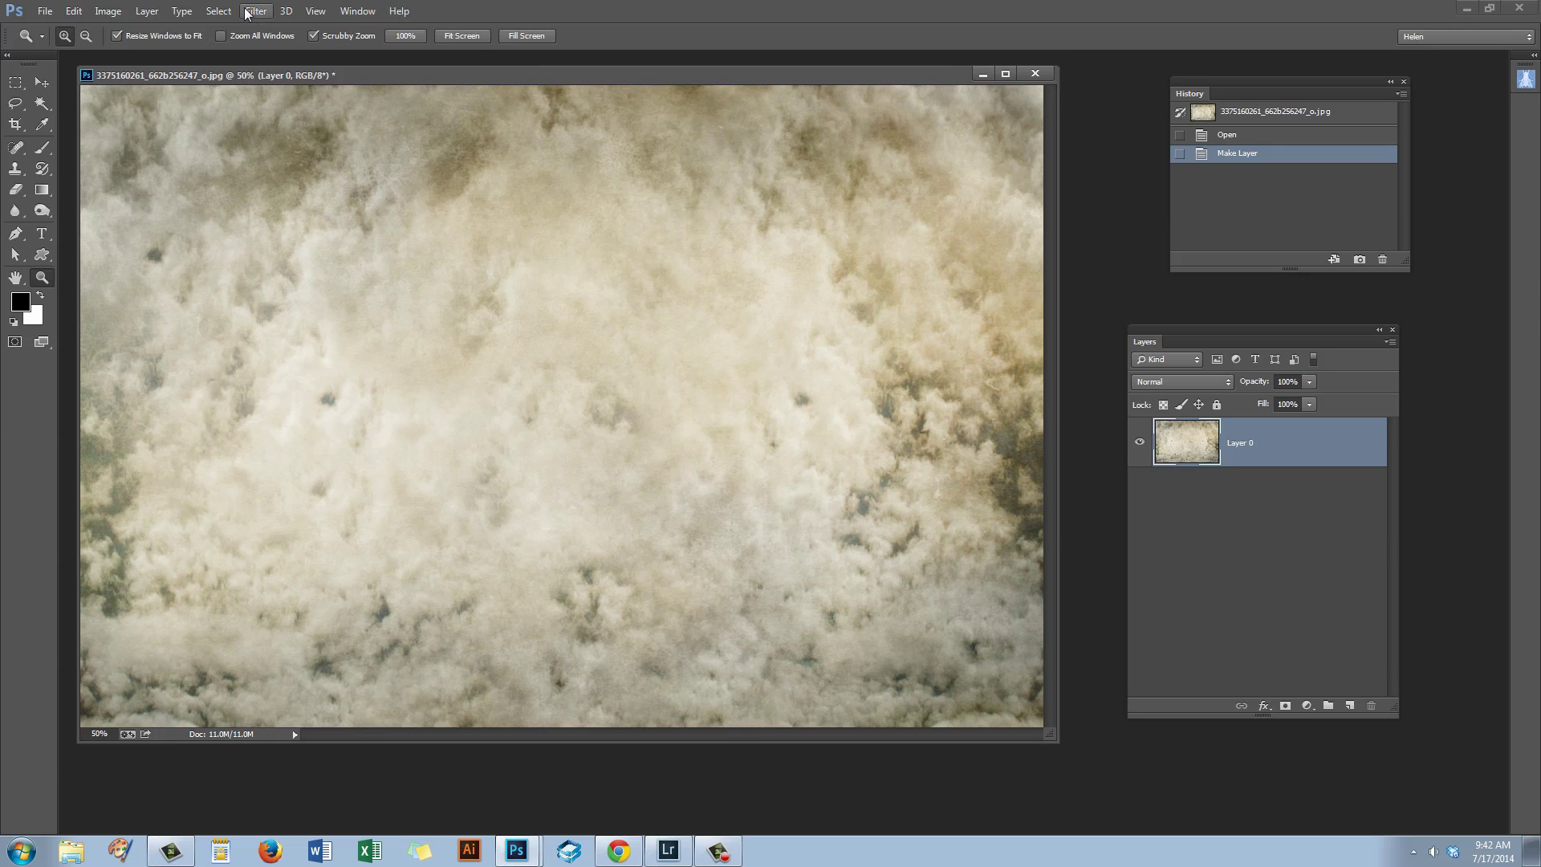
Apply the Photocopy filter to Layer 0 with Detail 10 and Darkness 30.
click(246, 13)
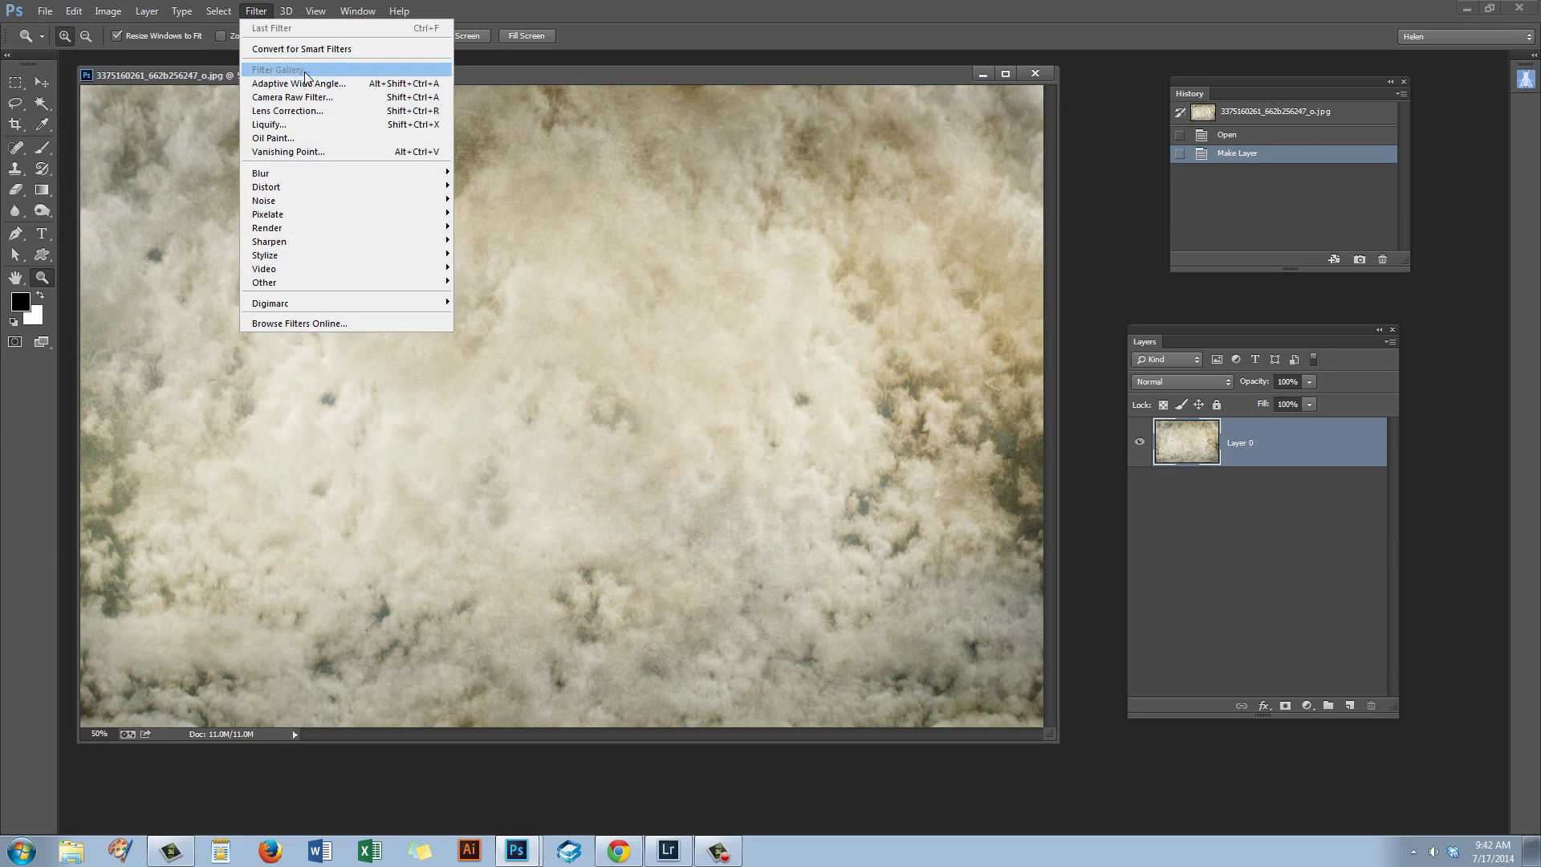
click(353, 70)
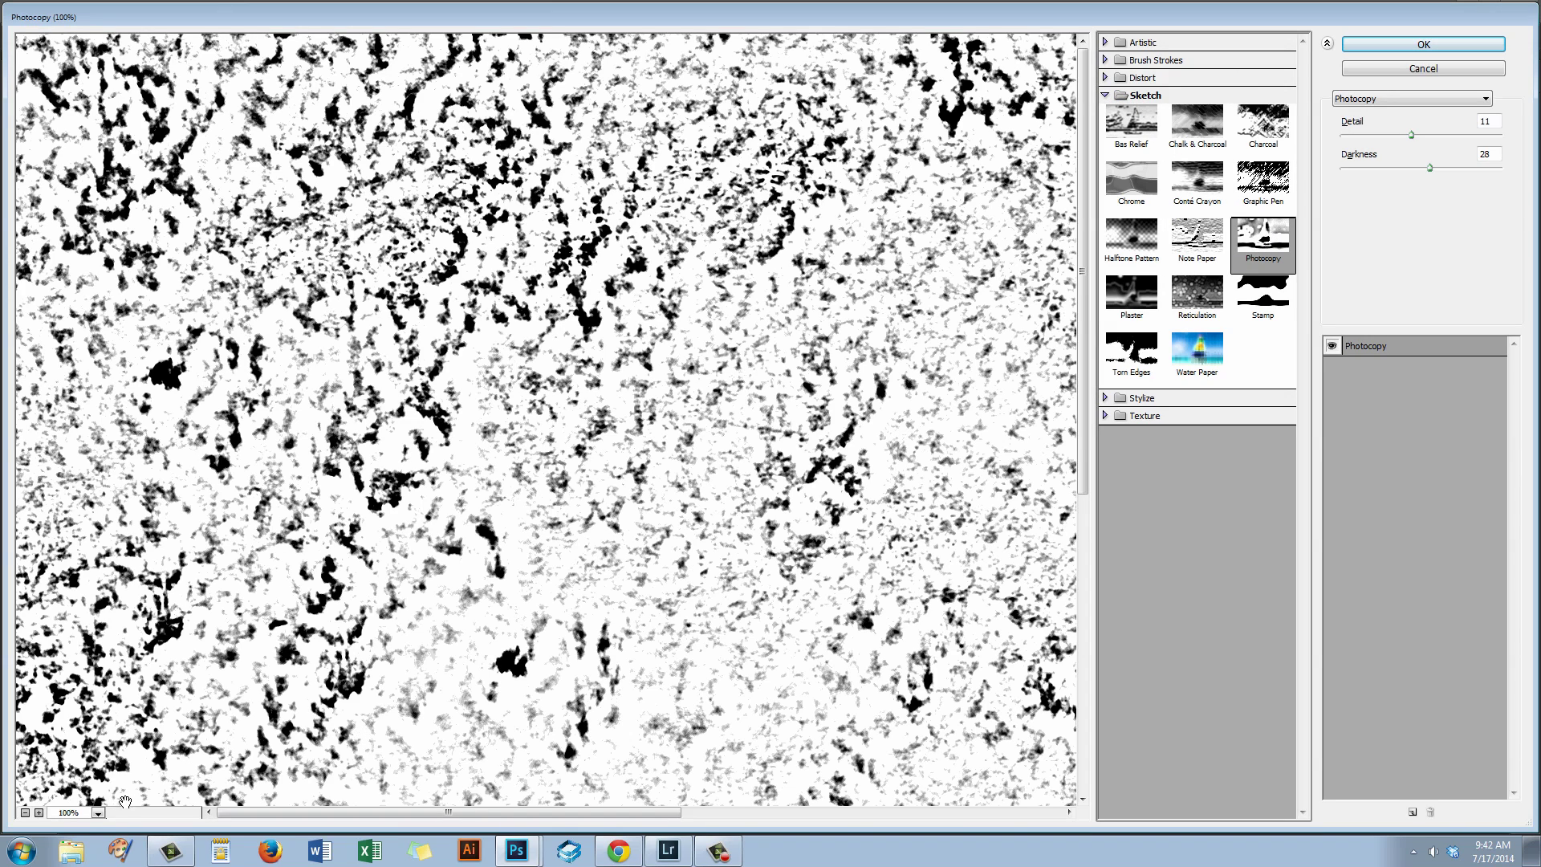
click(98, 813)
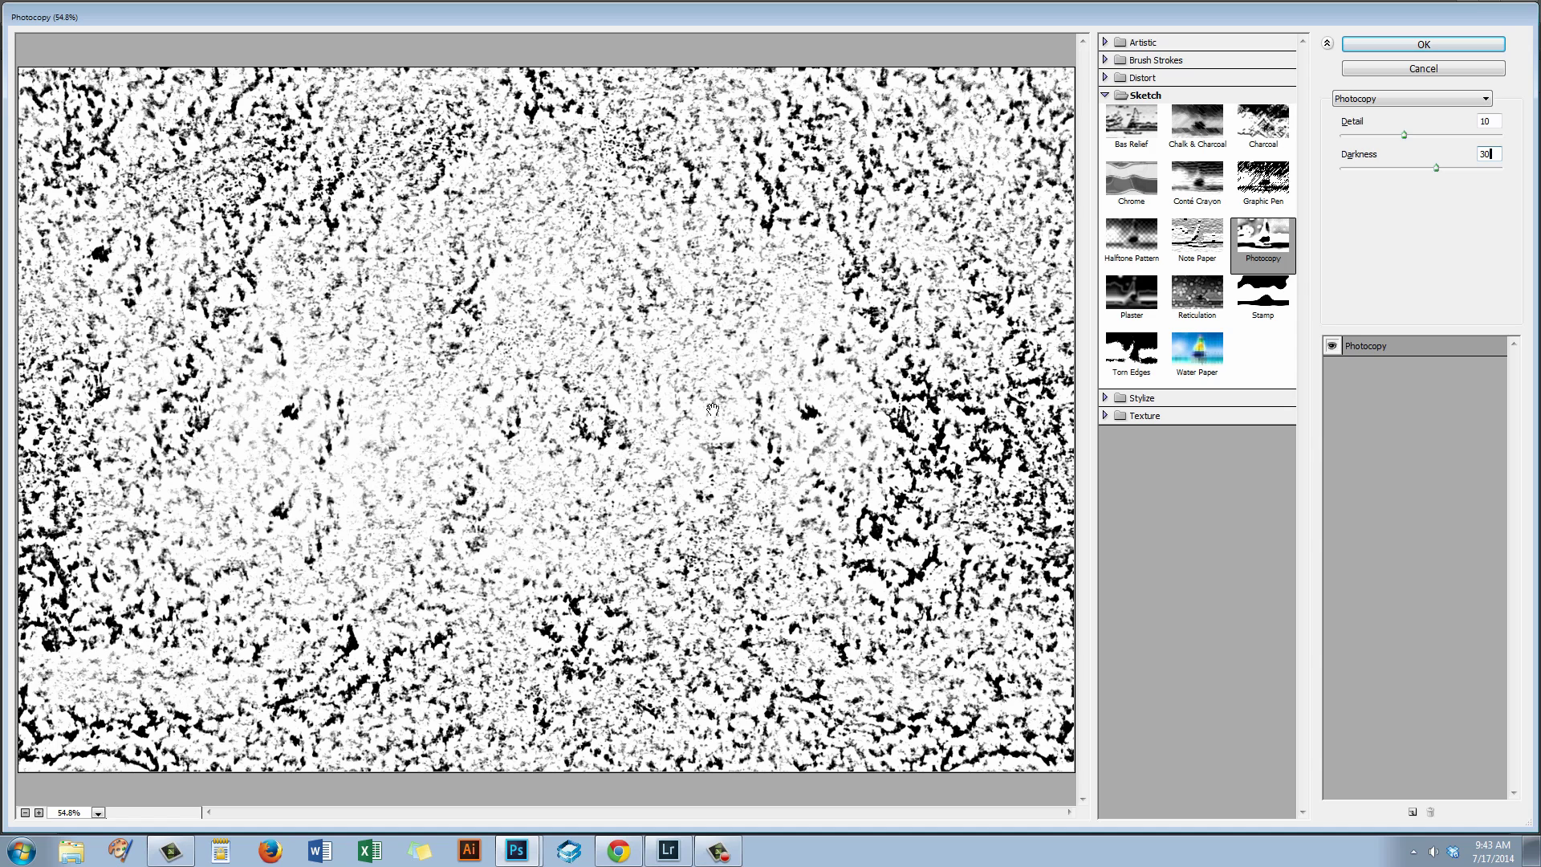
click(1423, 45)
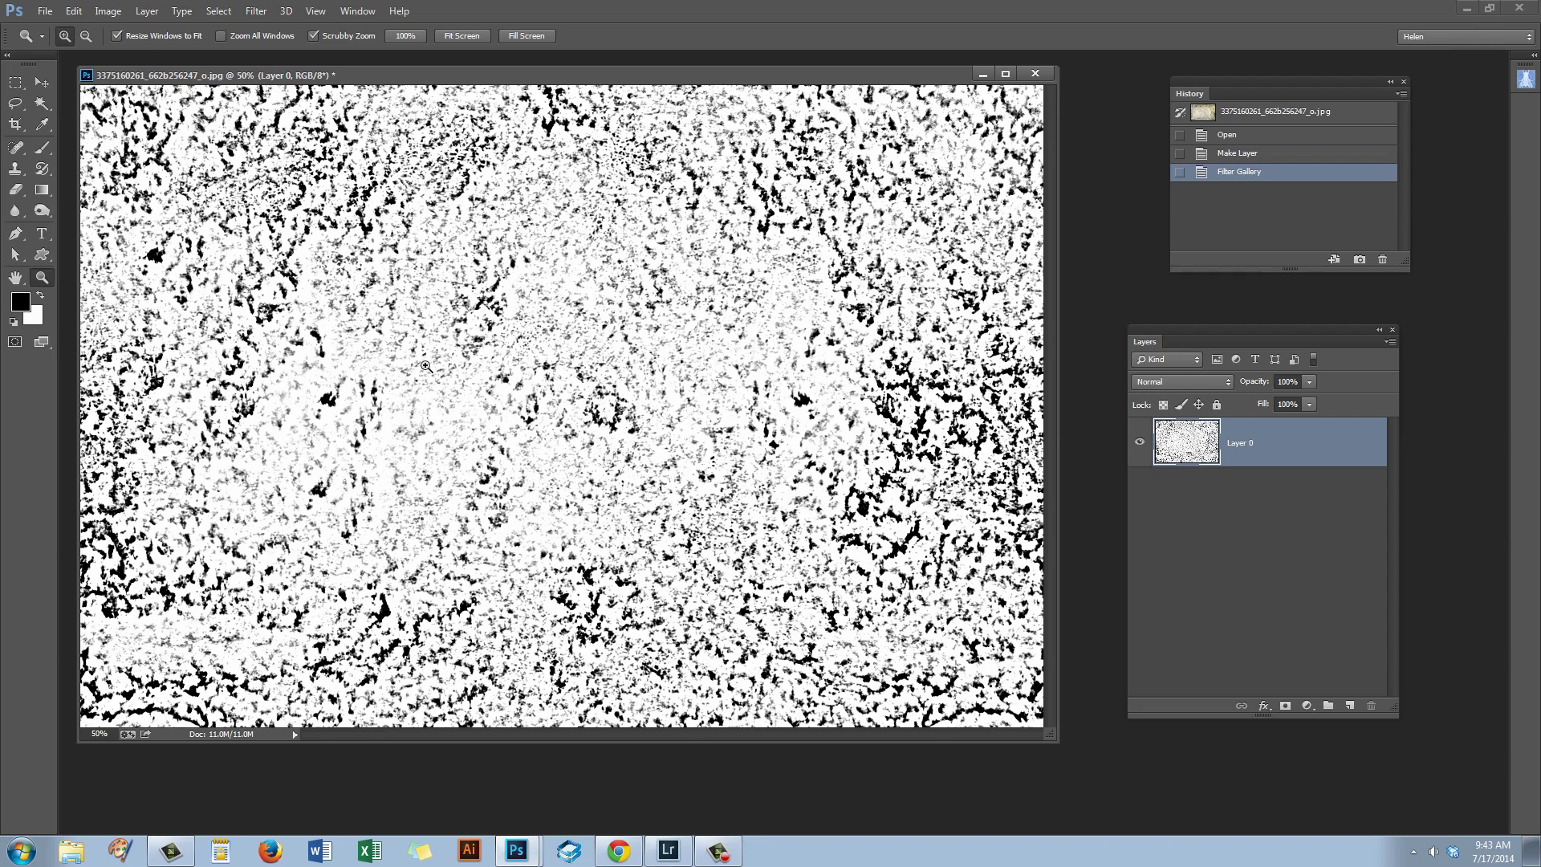
Inspect the speckle detail, then bring up the Layer > New Adjustment Layer submenu.
drag(409, 362, 530, 502)
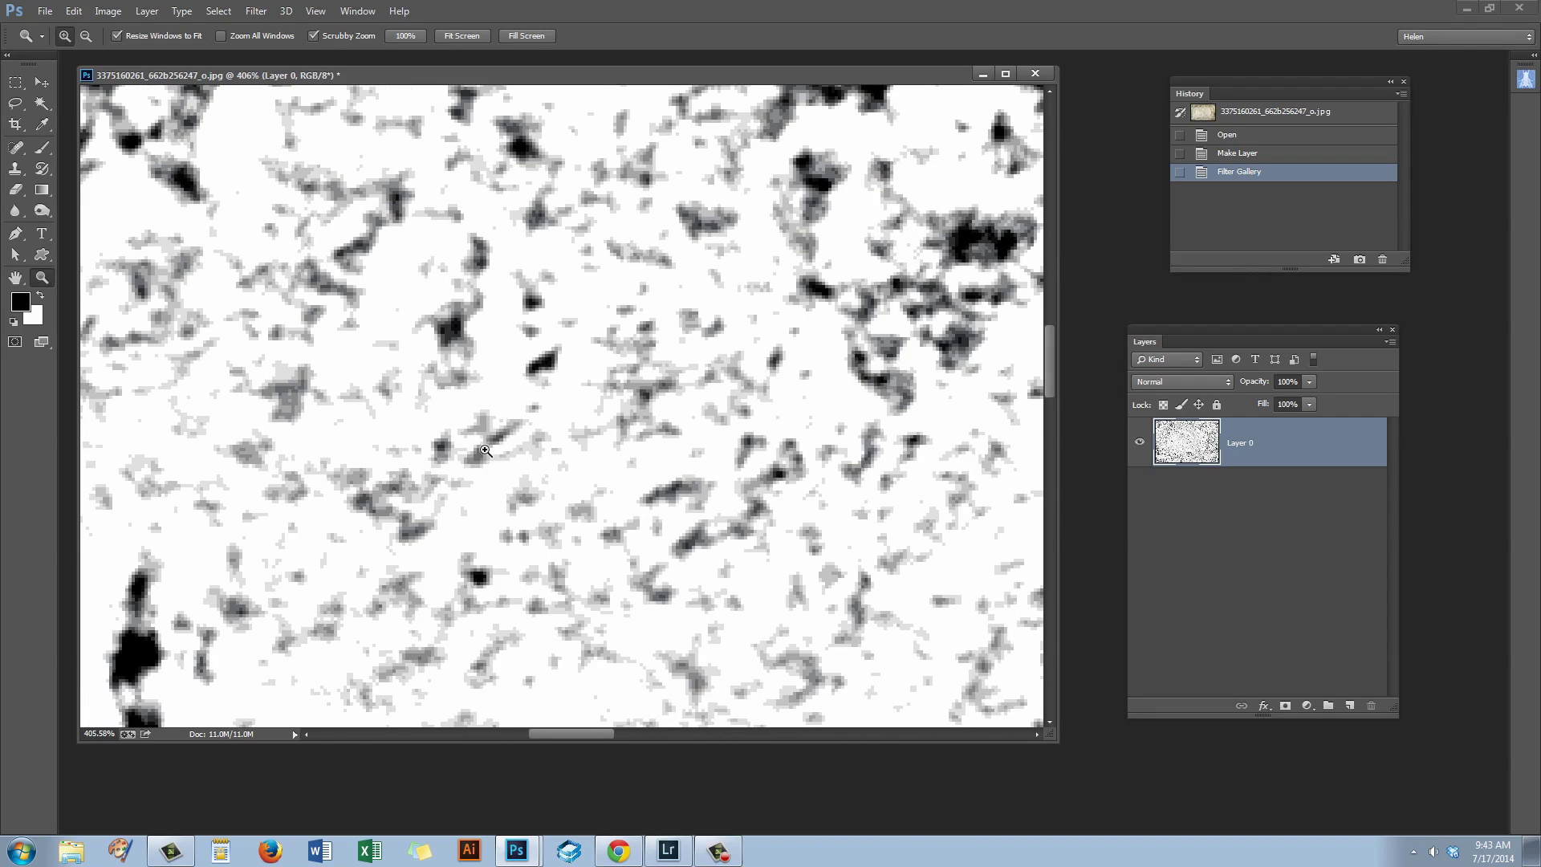
drag(549, 537, 424, 342)
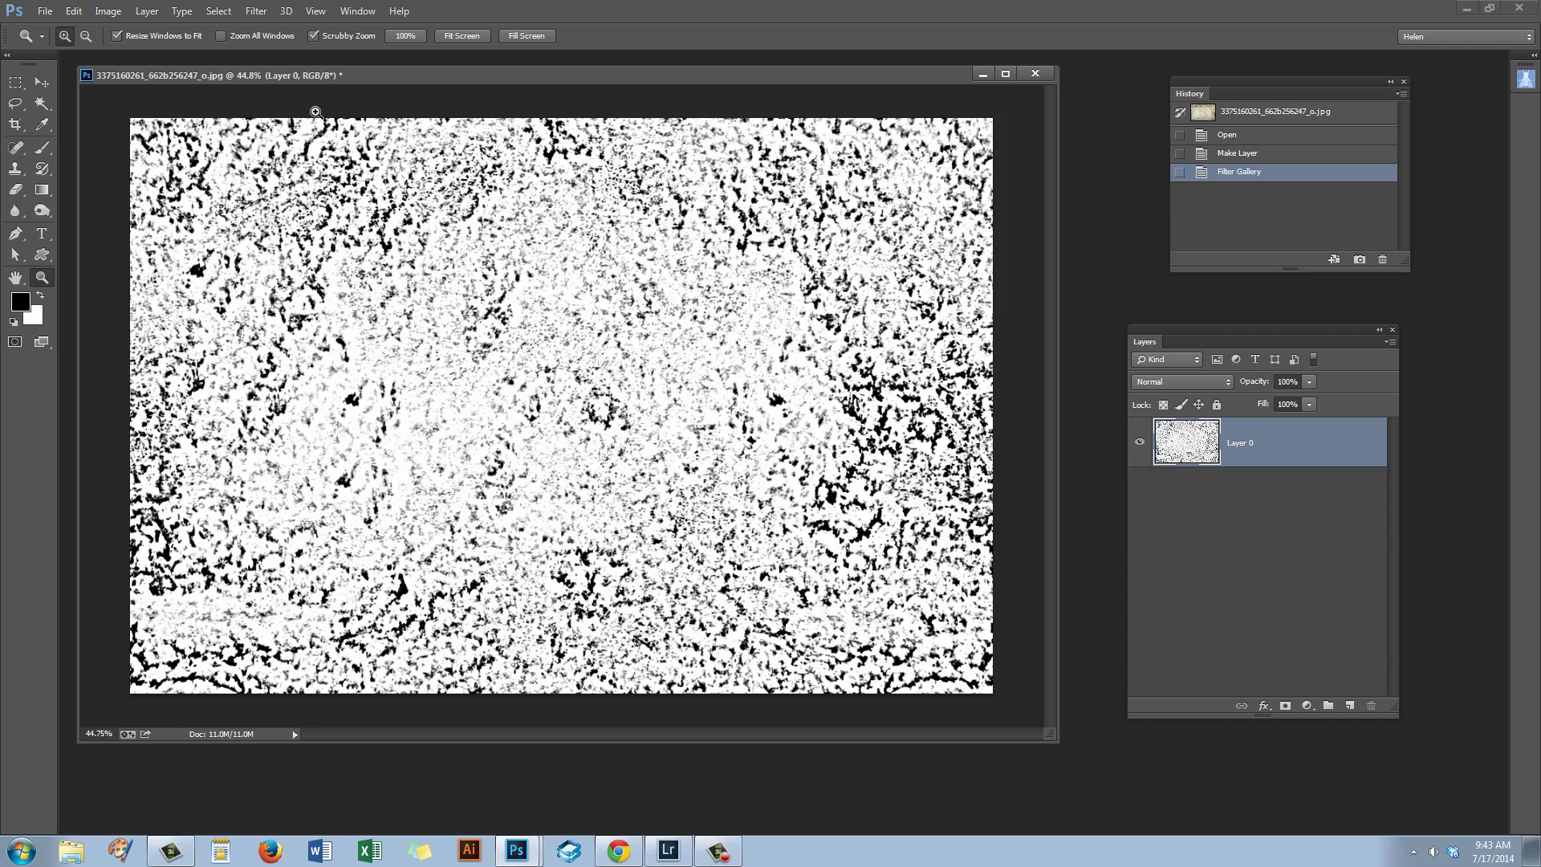
click(146, 11)
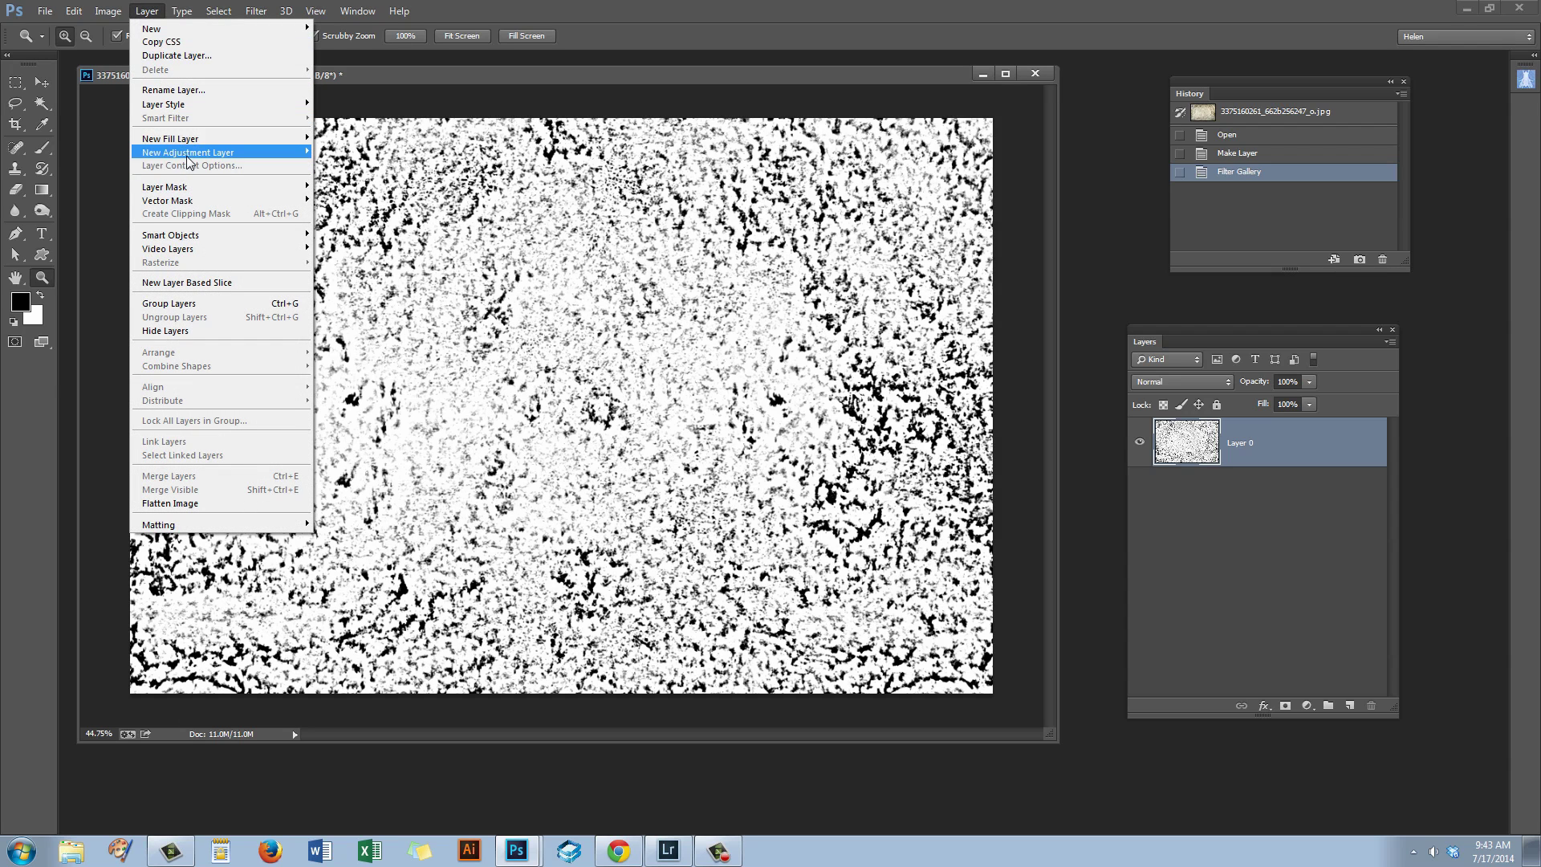
mouse_move(186, 157)
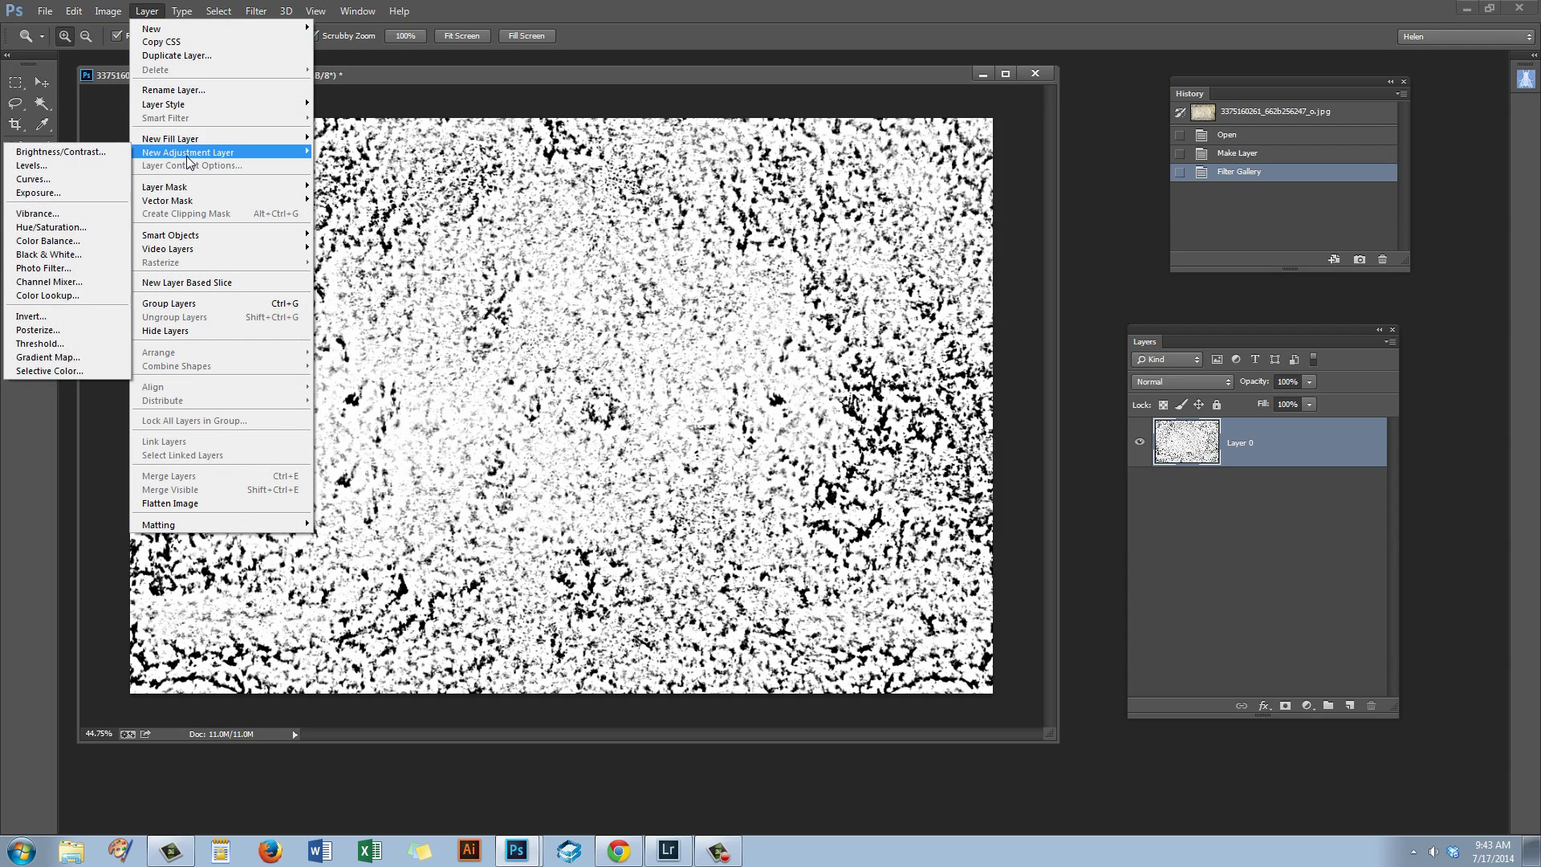
Add a Threshold 1 adjustment layer above Layer 0.
click(64, 344)
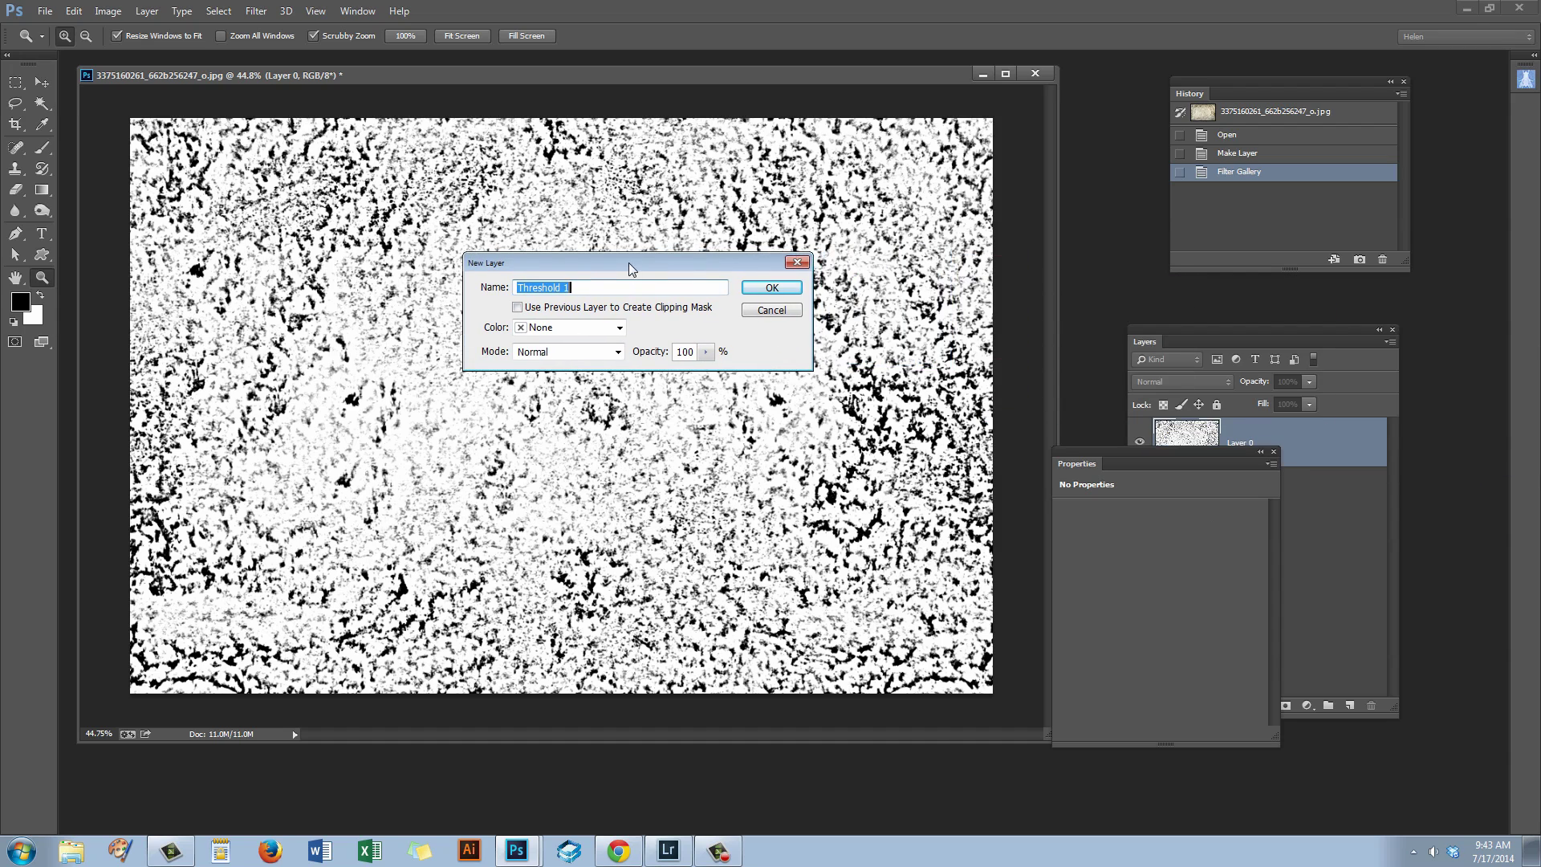
key(Escape)
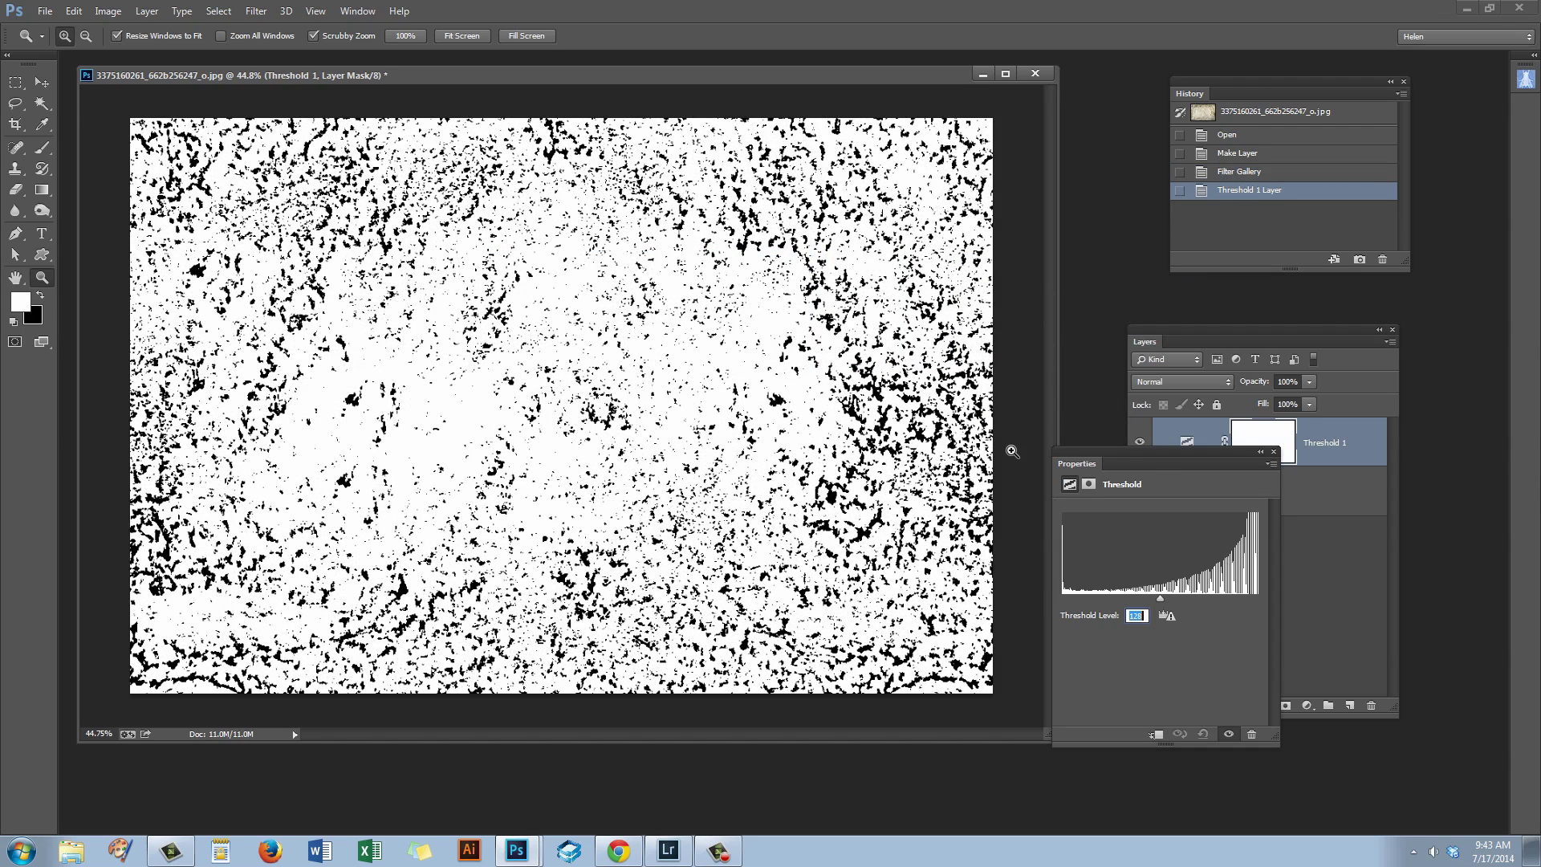
drag(1153, 464, 825, 334)
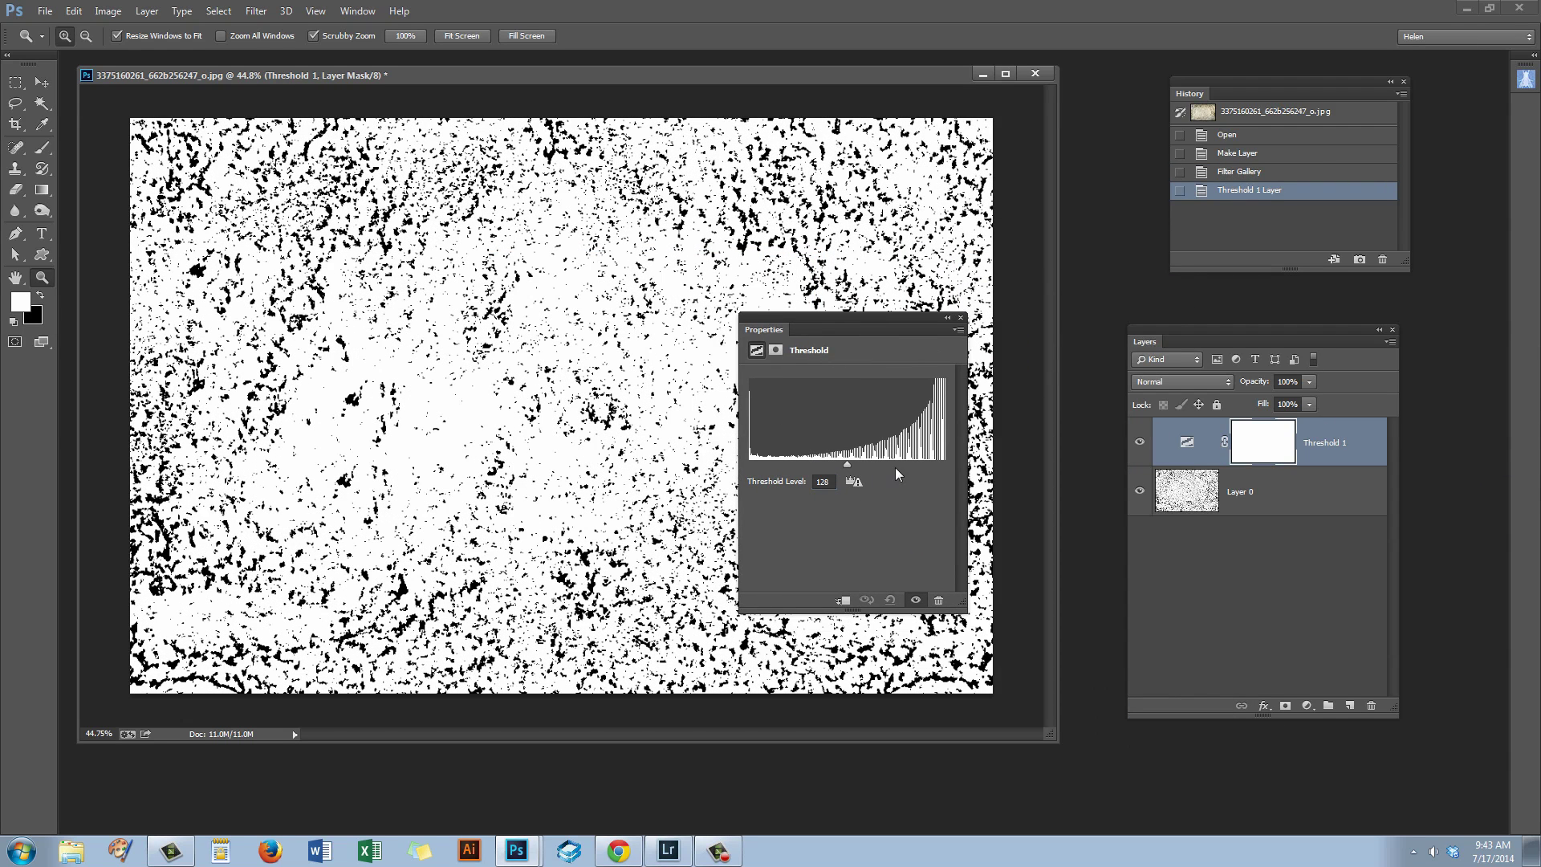
Try several threshold levels, settle on 170, and close the Threshold properties.
drag(846, 464, 931, 465)
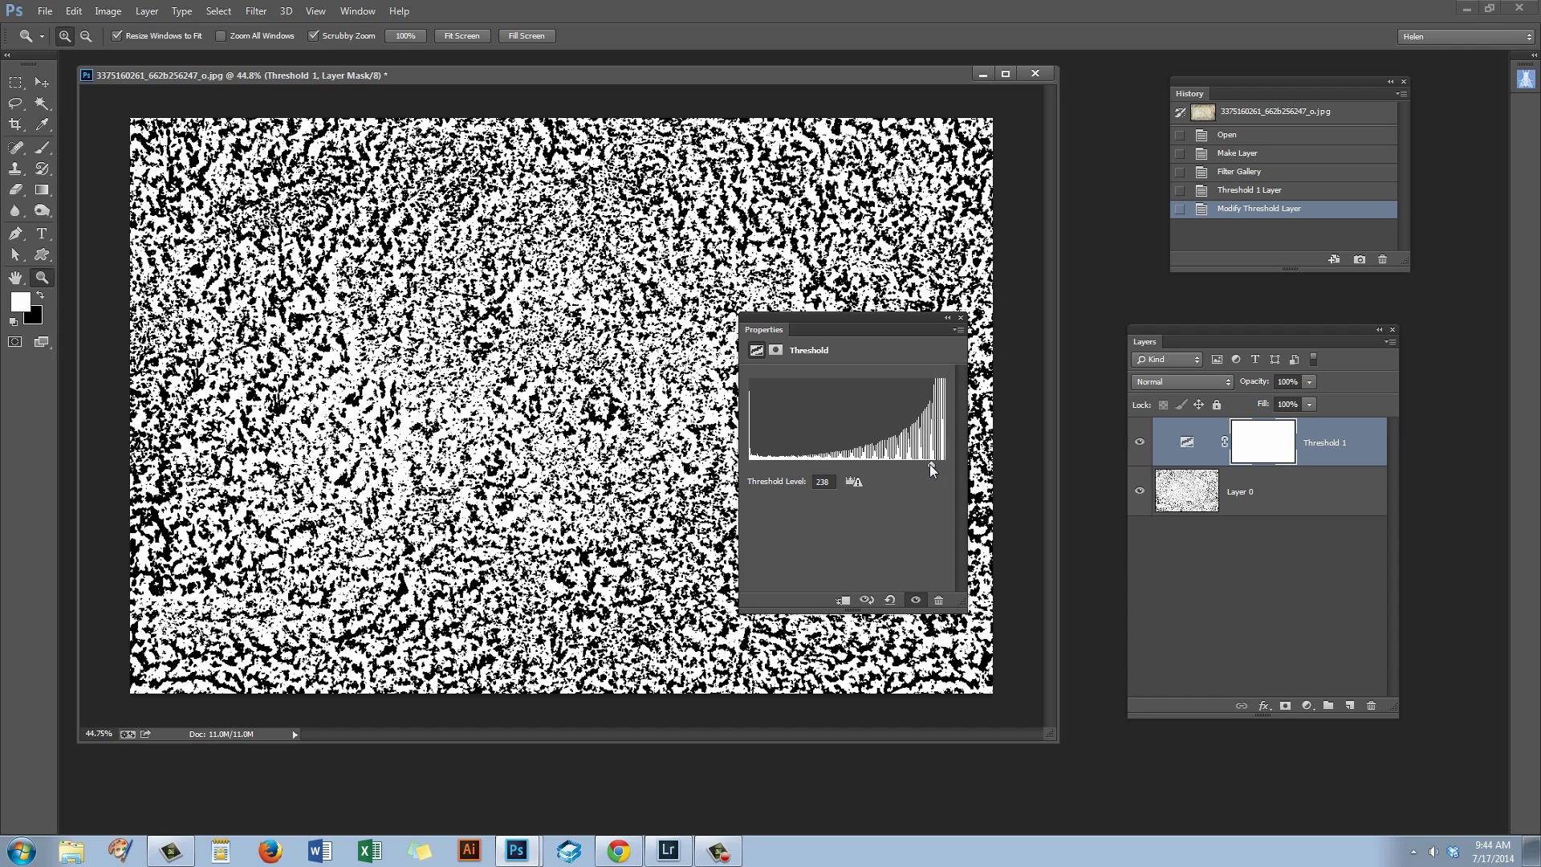
drag(932, 465, 943, 465)
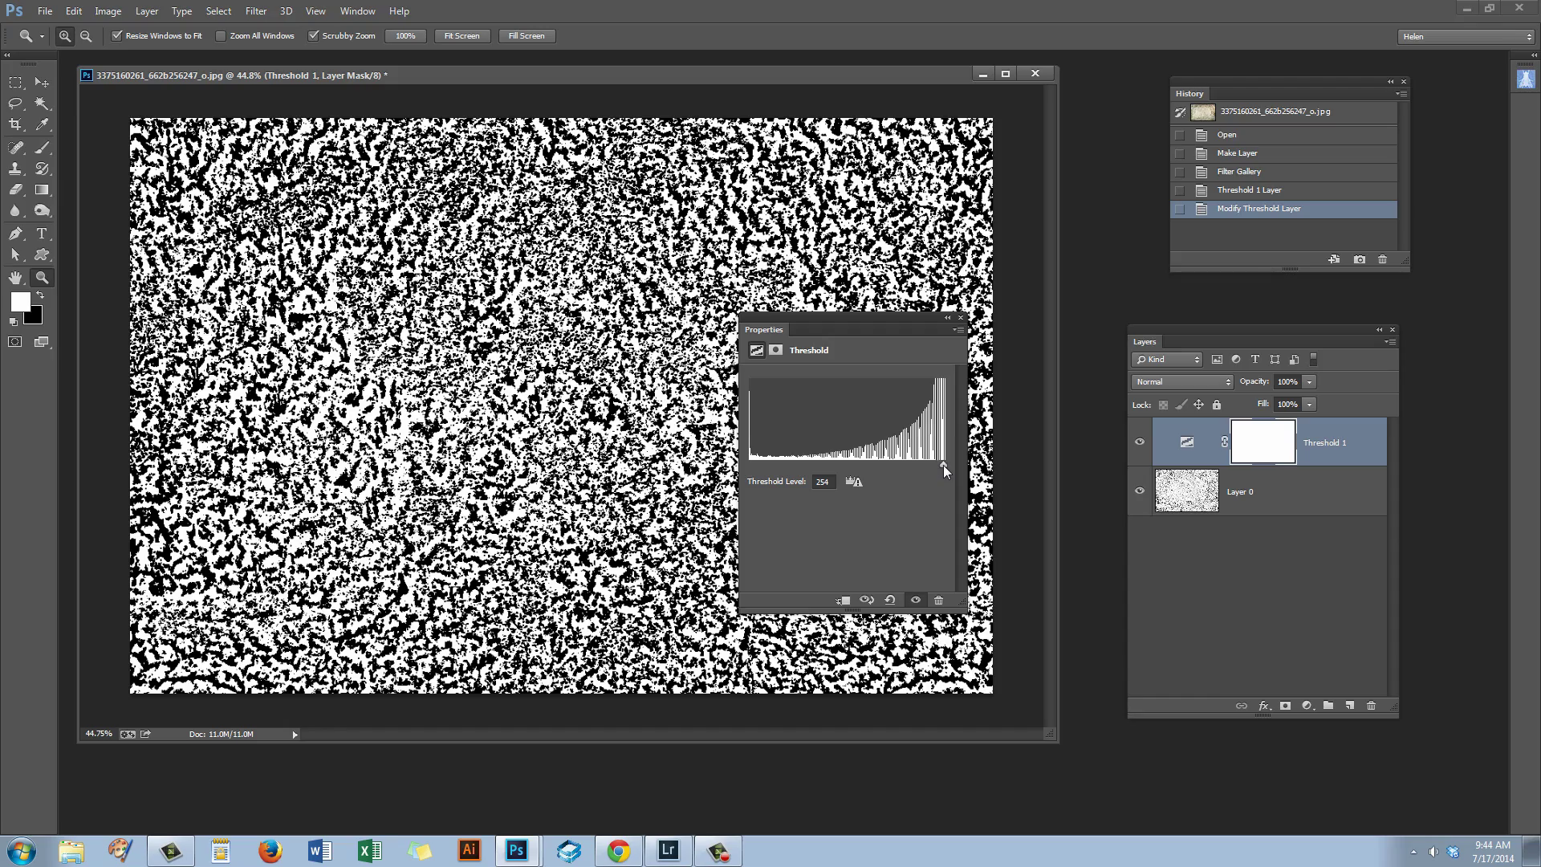
drag(943, 463, 732, 467)
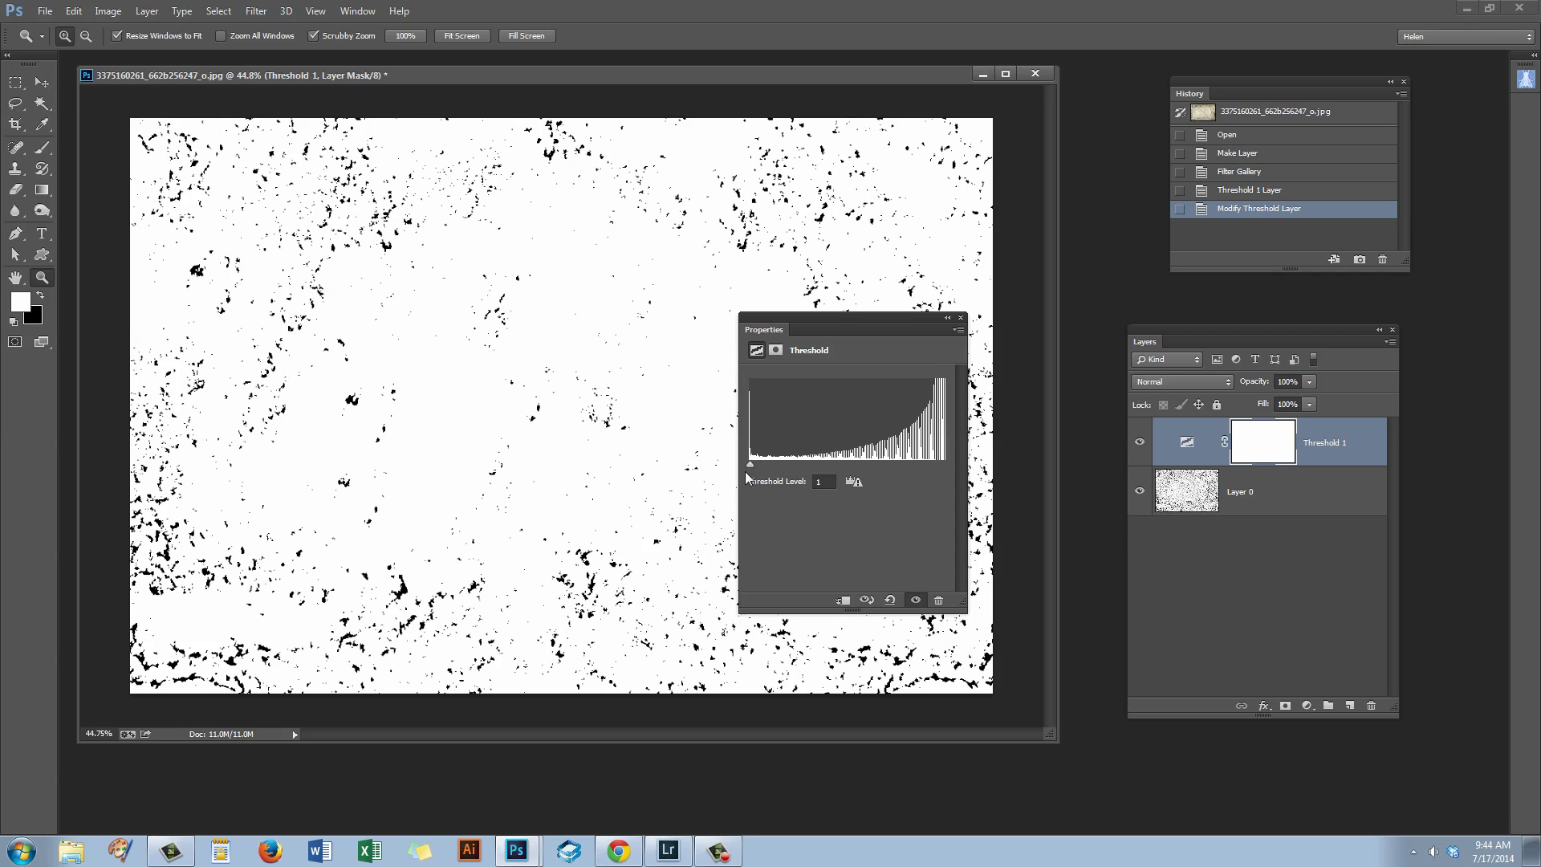
drag(750, 464, 878, 475)
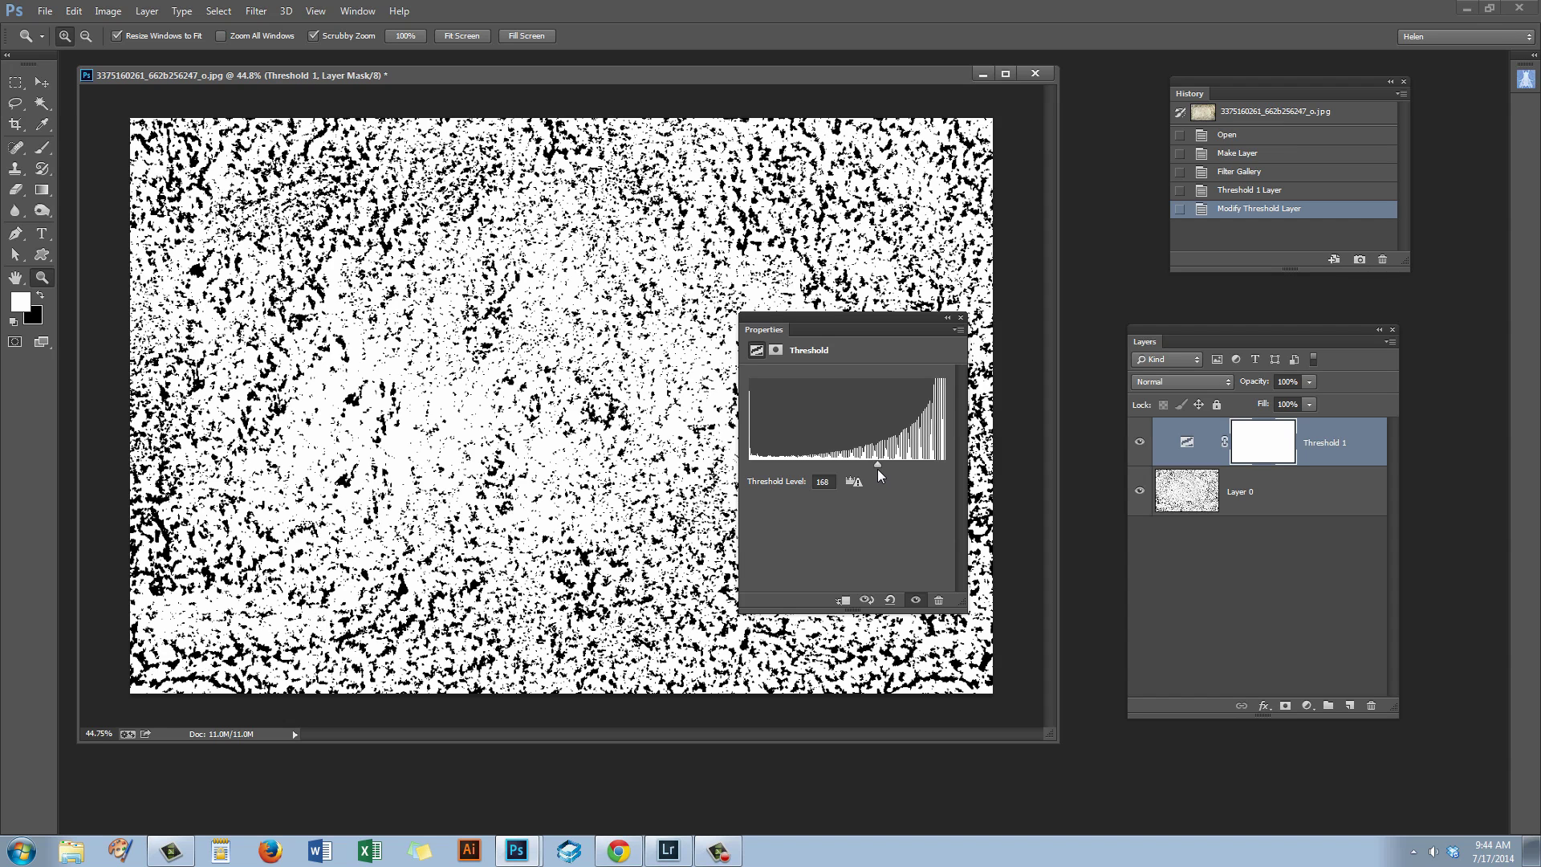
drag(758, 482, 753, 481)
text(170)
drag(775, 318, 922, 306)
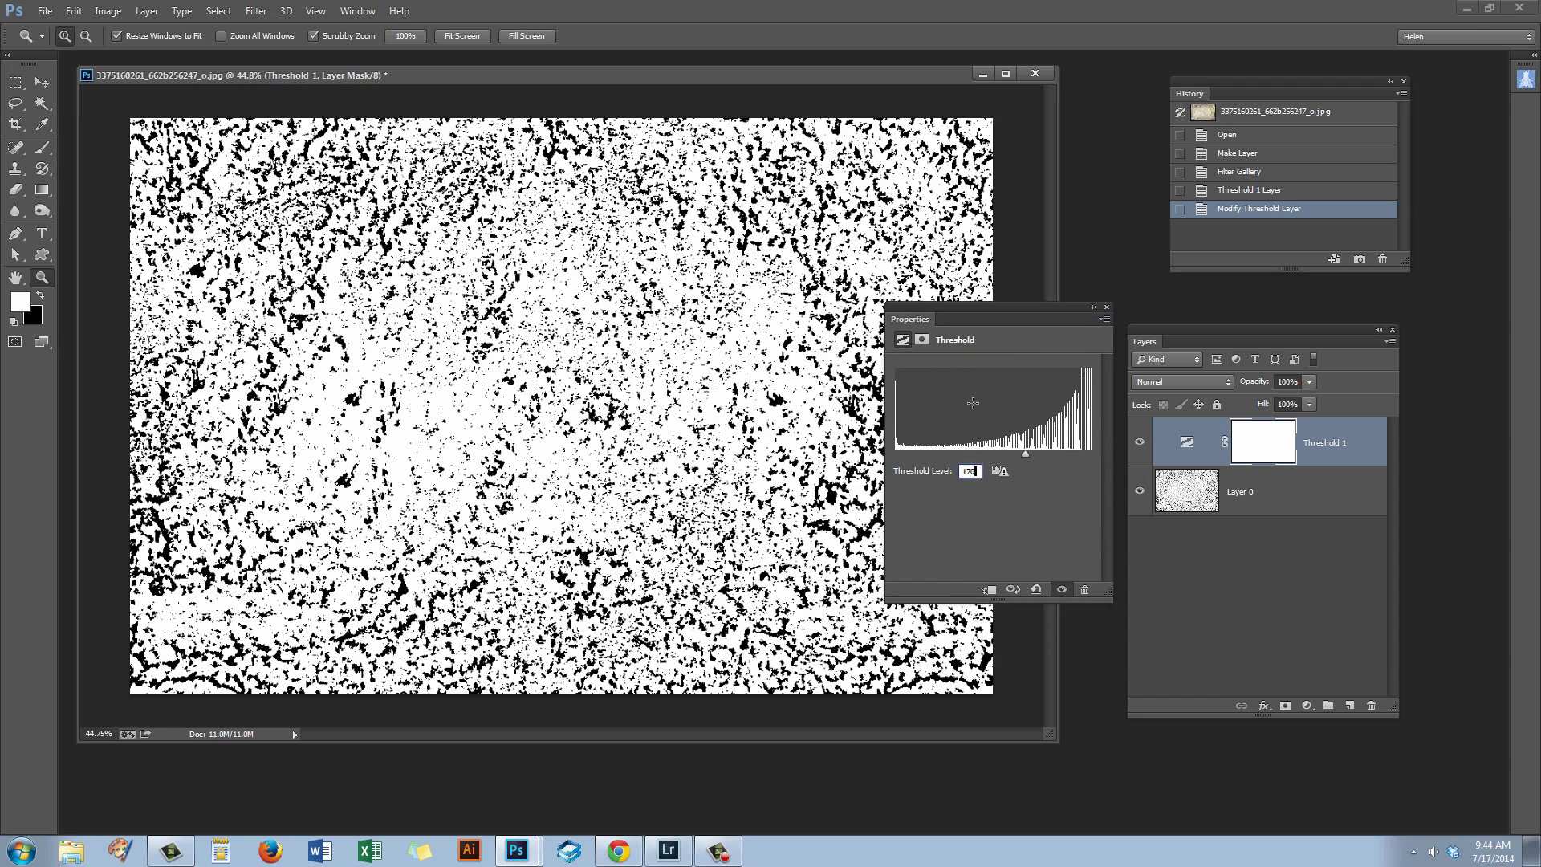
click(1107, 308)
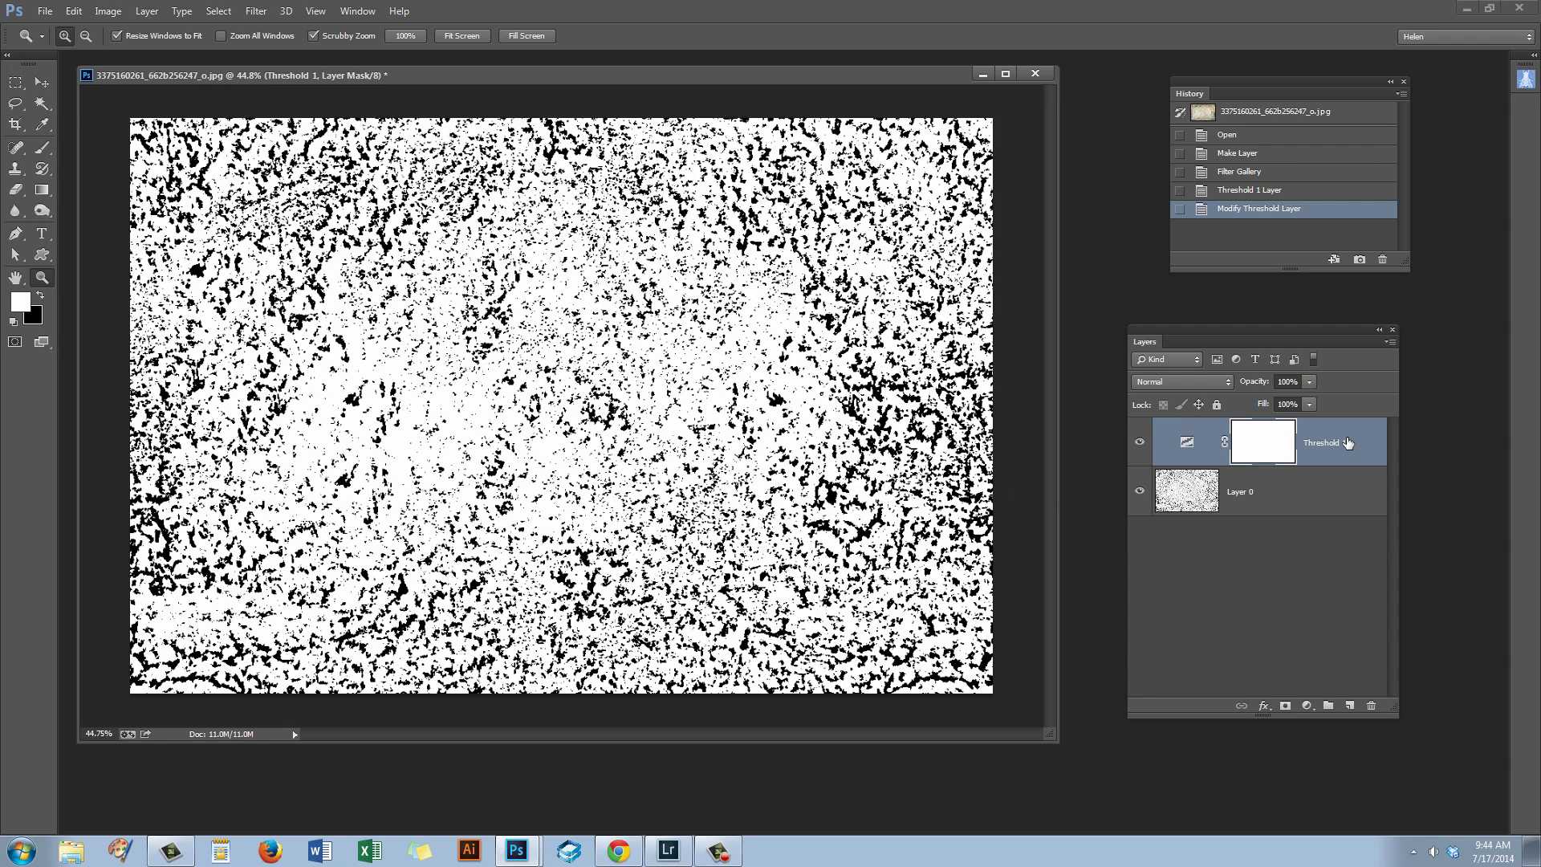
Merge Threshold 1 down into Layer 0, then Color Range-select Highlights at Fuzziness 0, Range 220.
click(1187, 443)
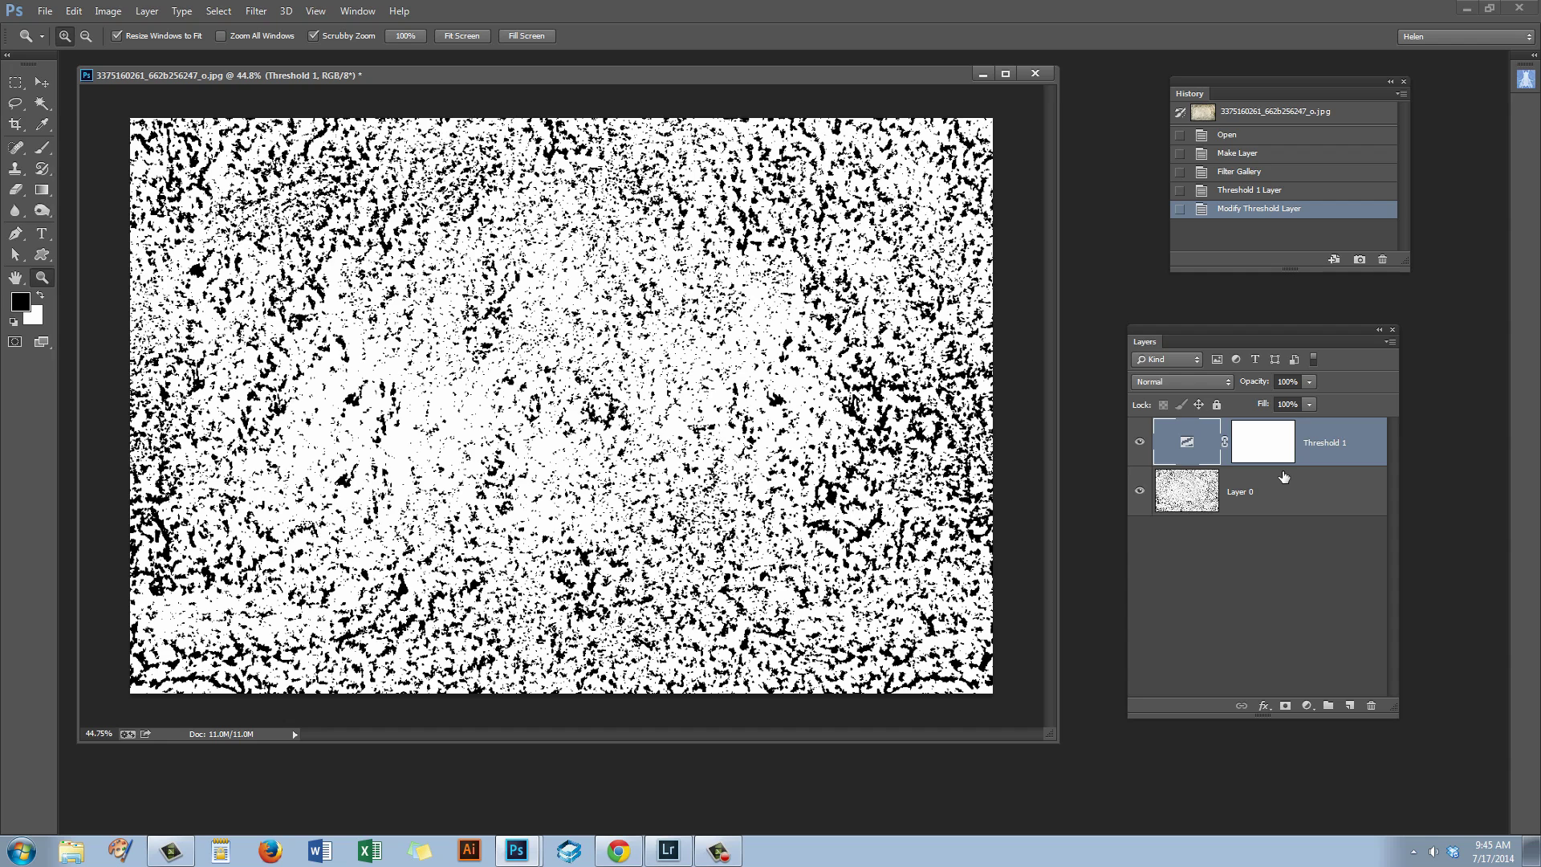
key(ctrl+e)
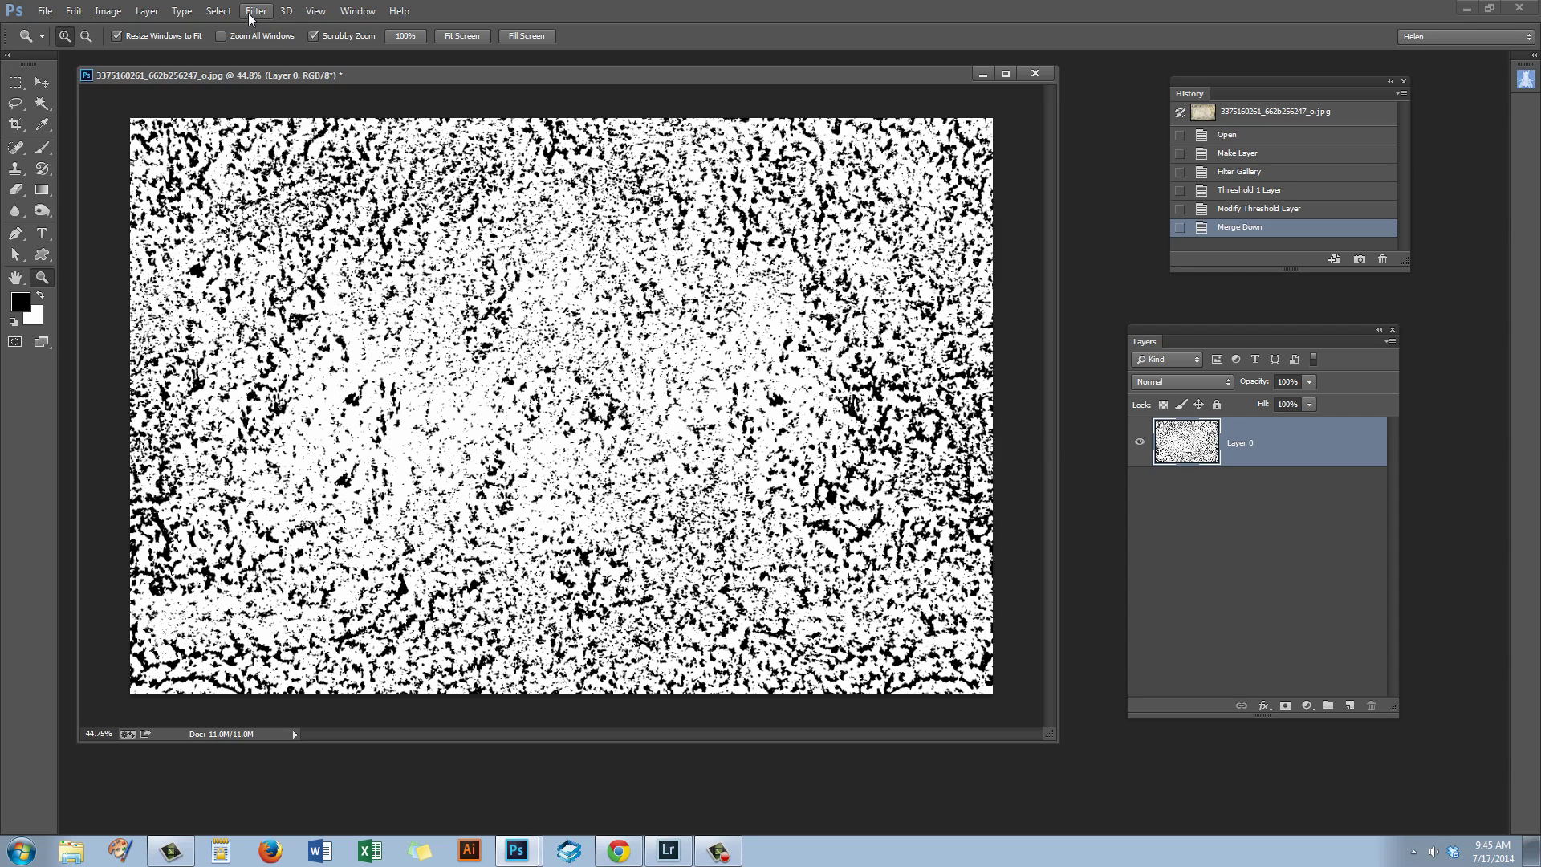
click(216, 12)
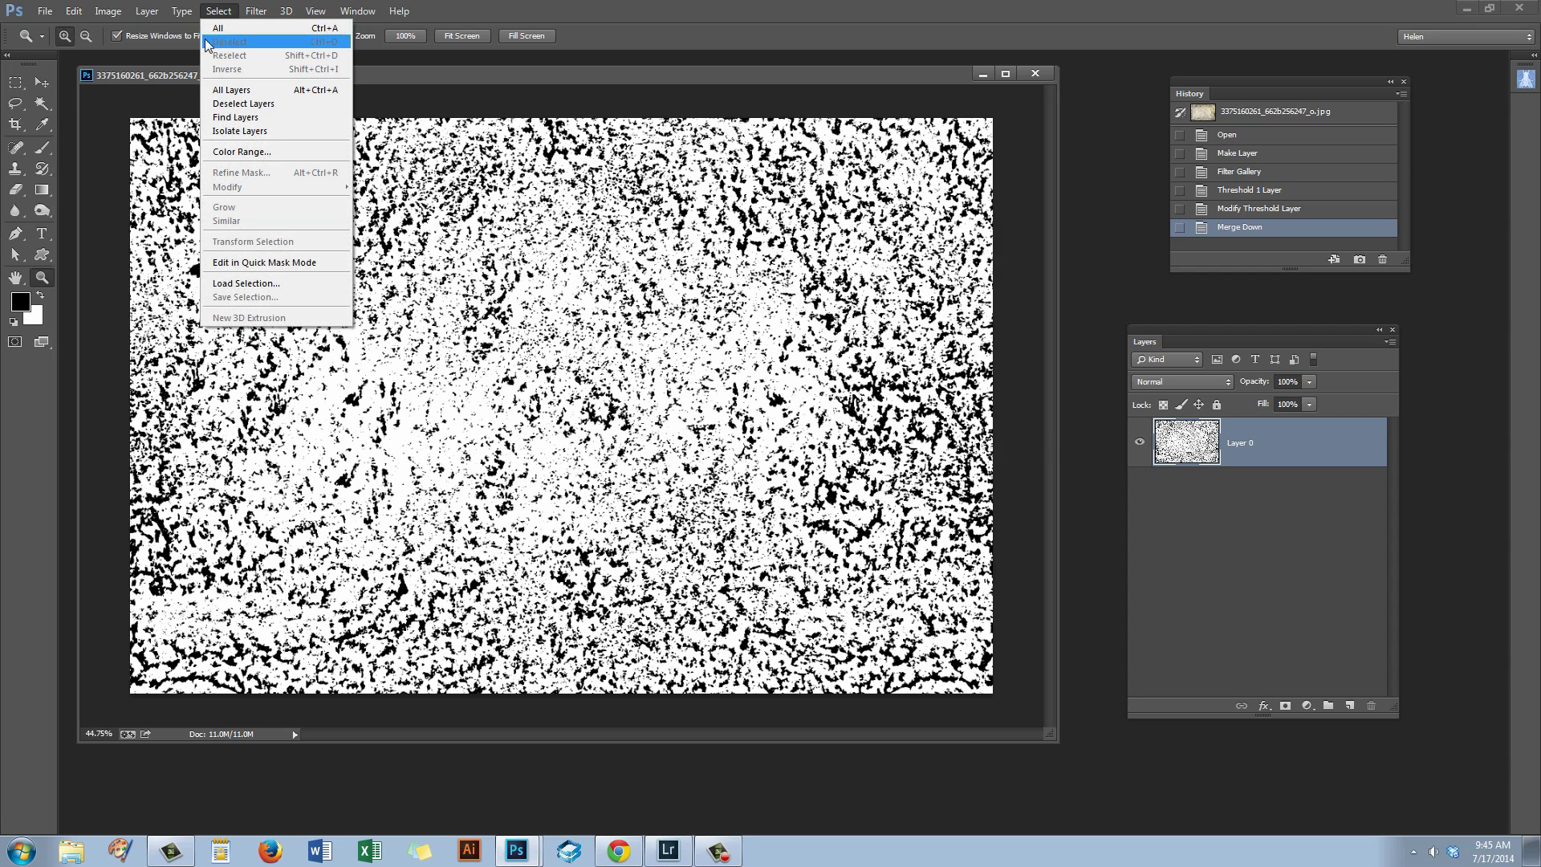
click(250, 152)
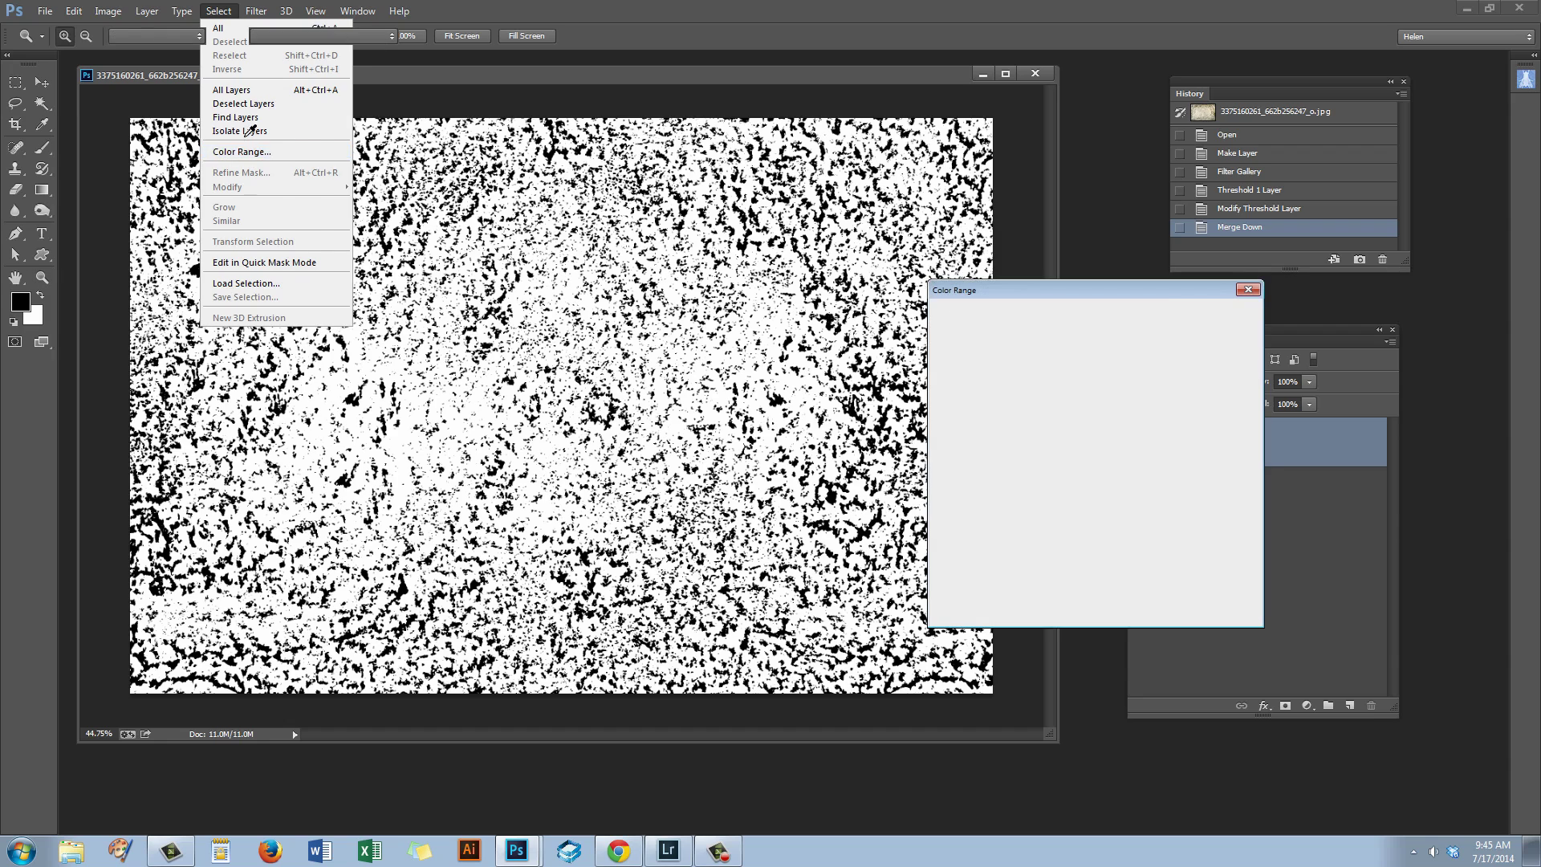
drag(1058, 286, 845, 177)
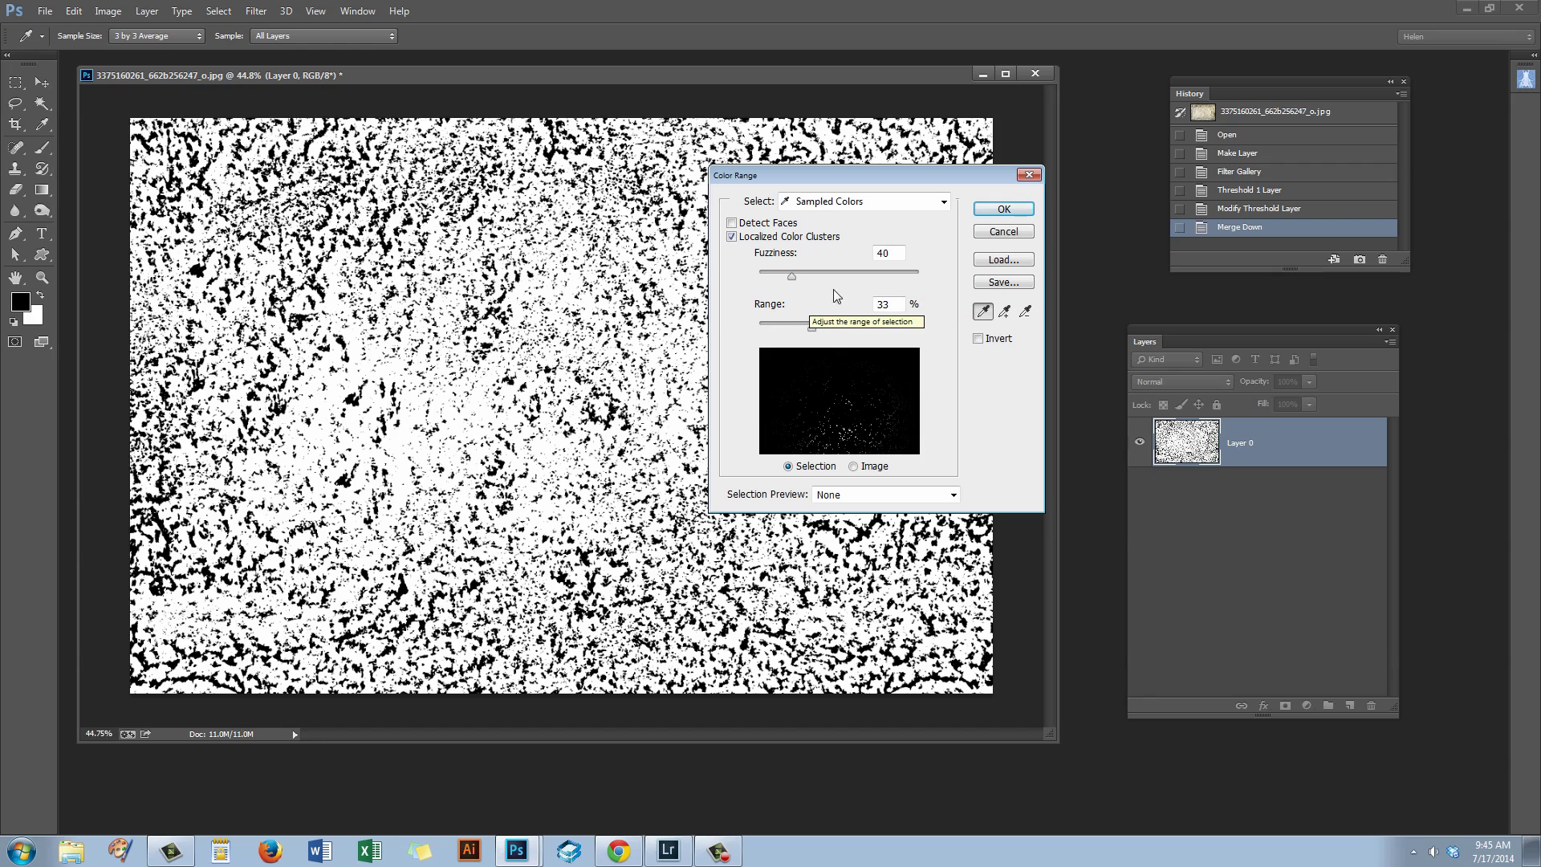
click(944, 202)
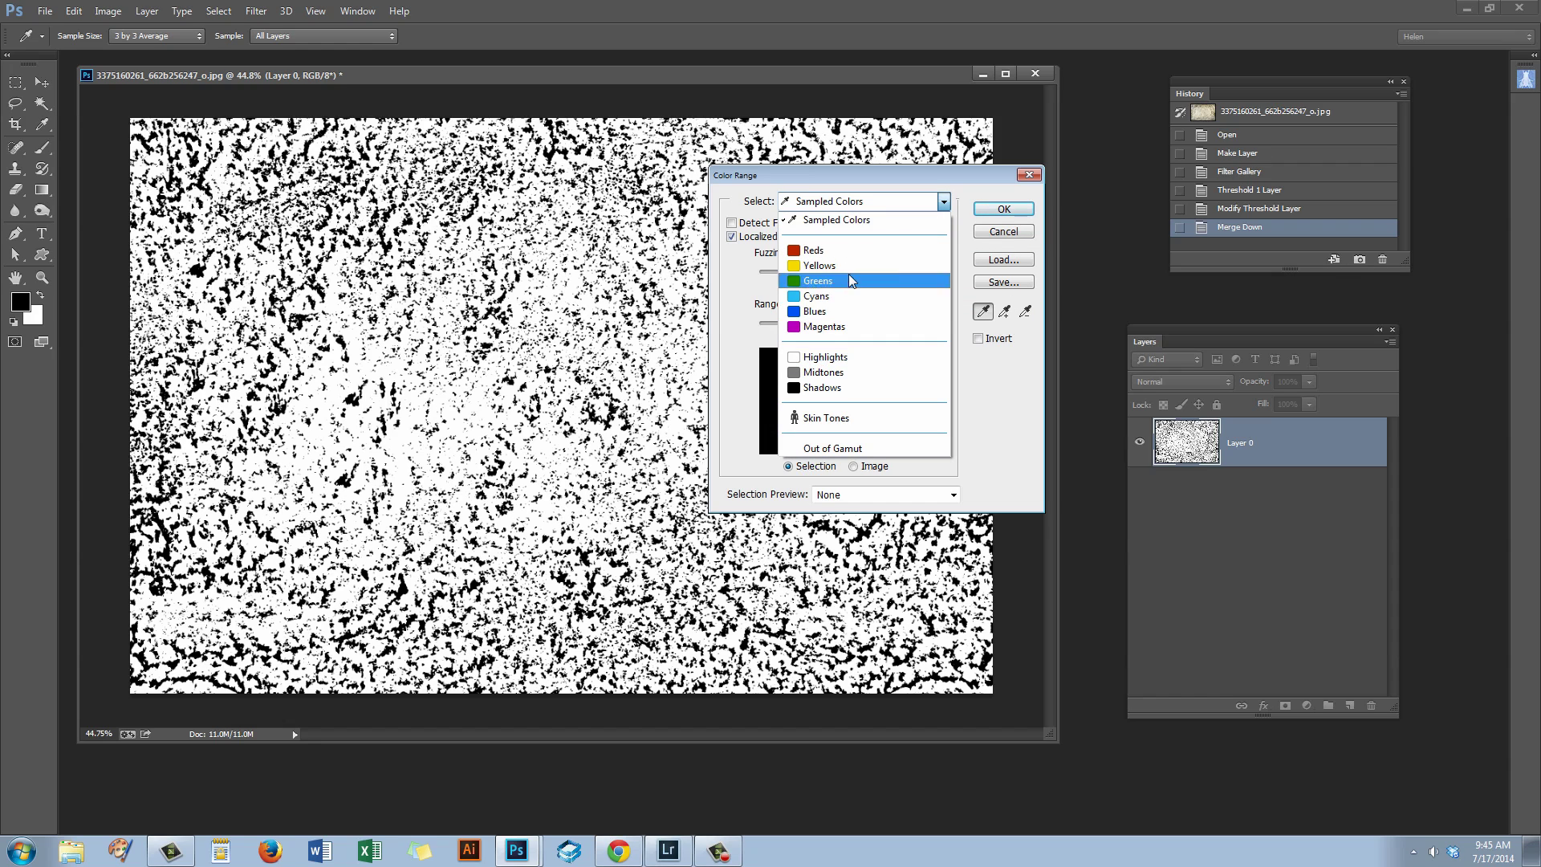
click(816, 356)
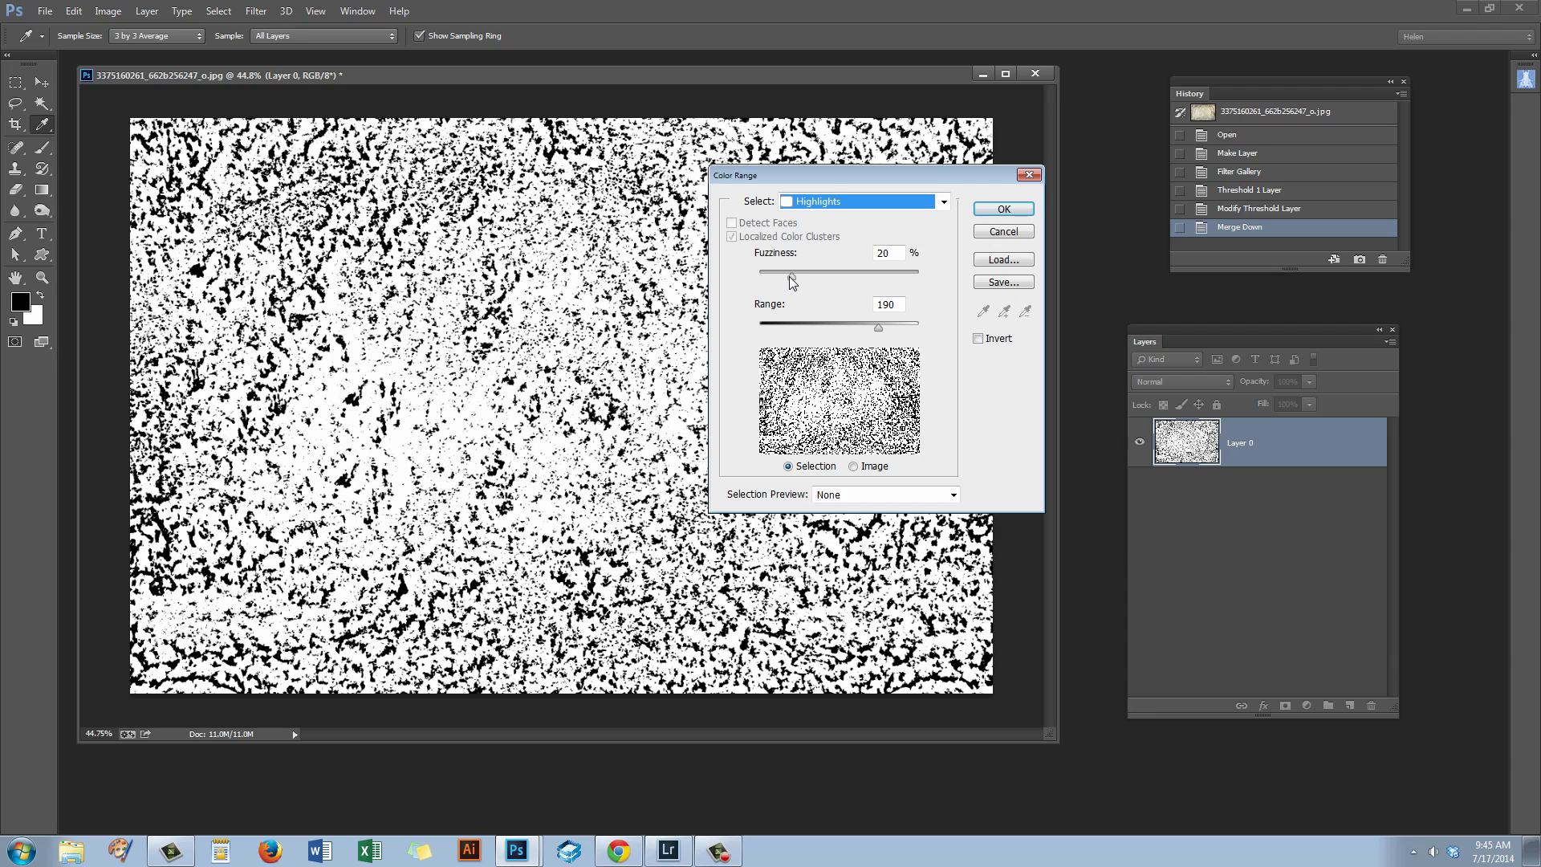
drag(788, 276, 754, 280)
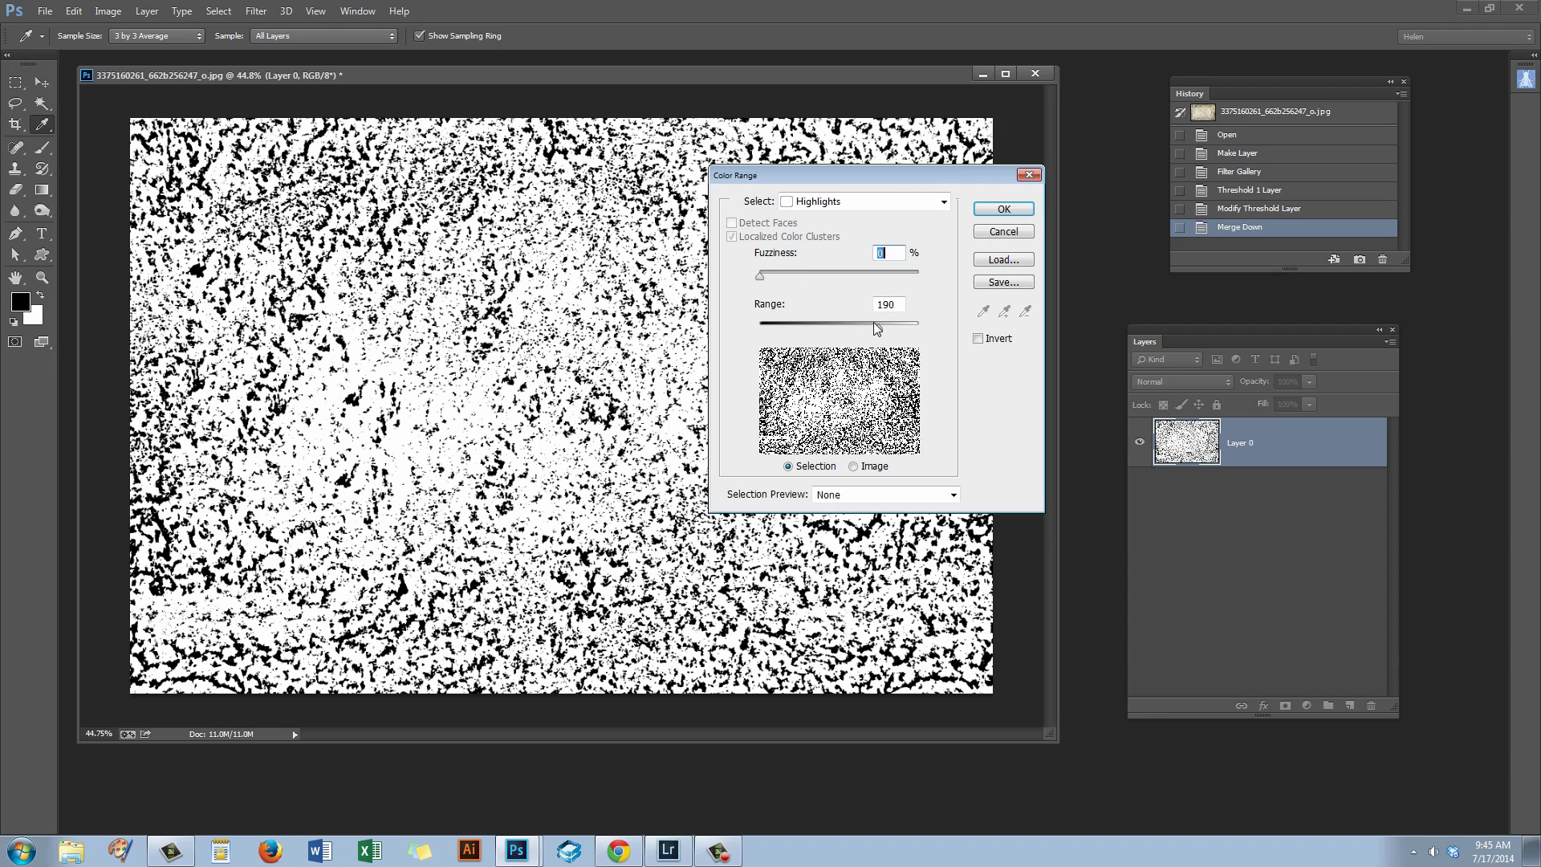
drag(879, 325, 932, 330)
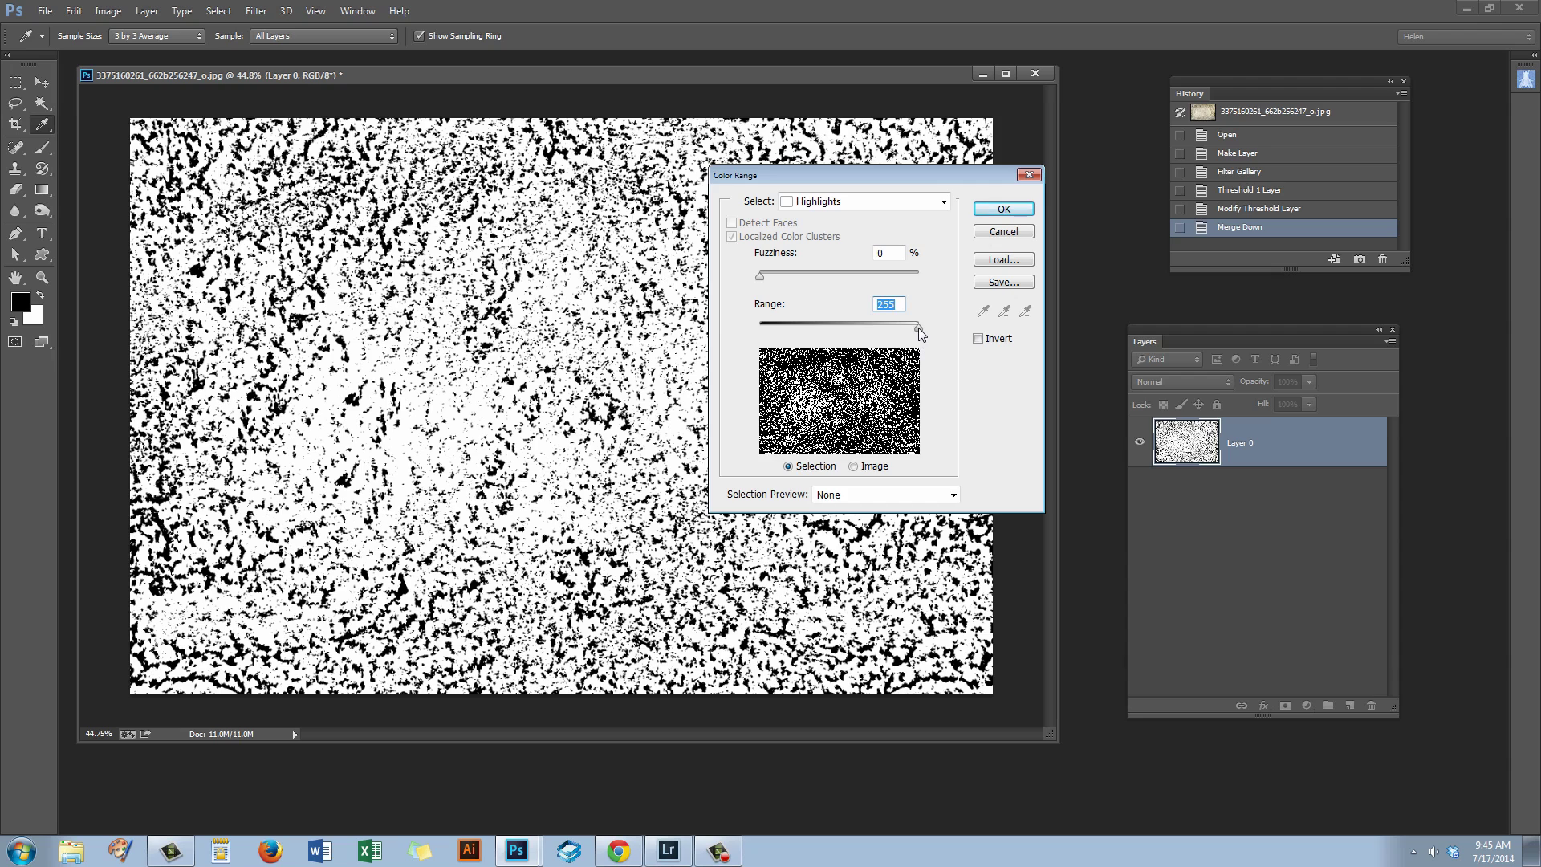
drag(918, 328, 898, 335)
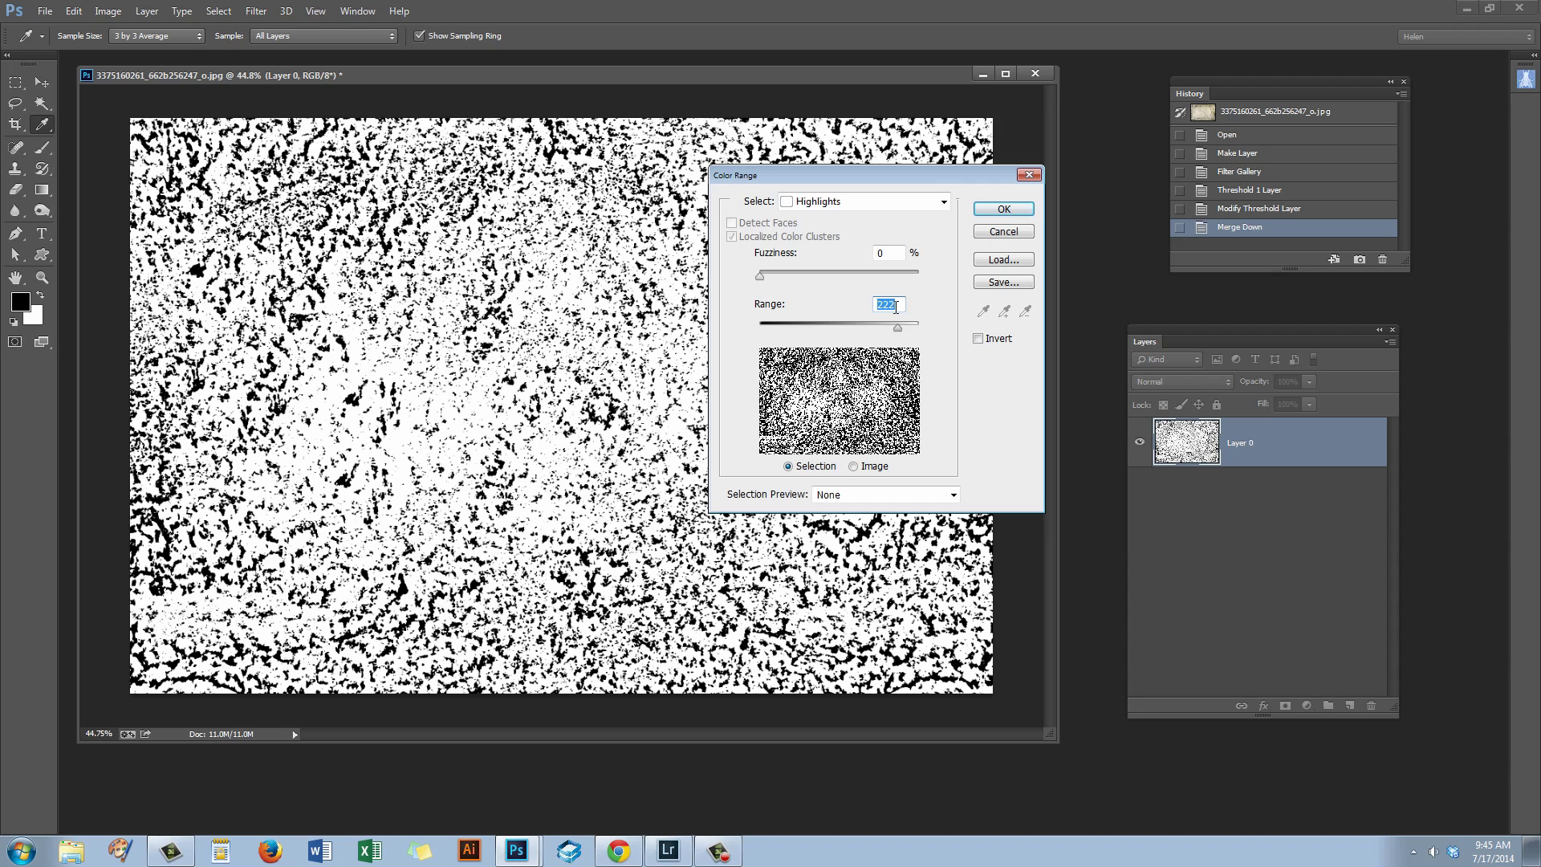
text(220)
click(1003, 208)
Clear the selected white highlights on Layer 0 to transparency and deselect.
key(z)
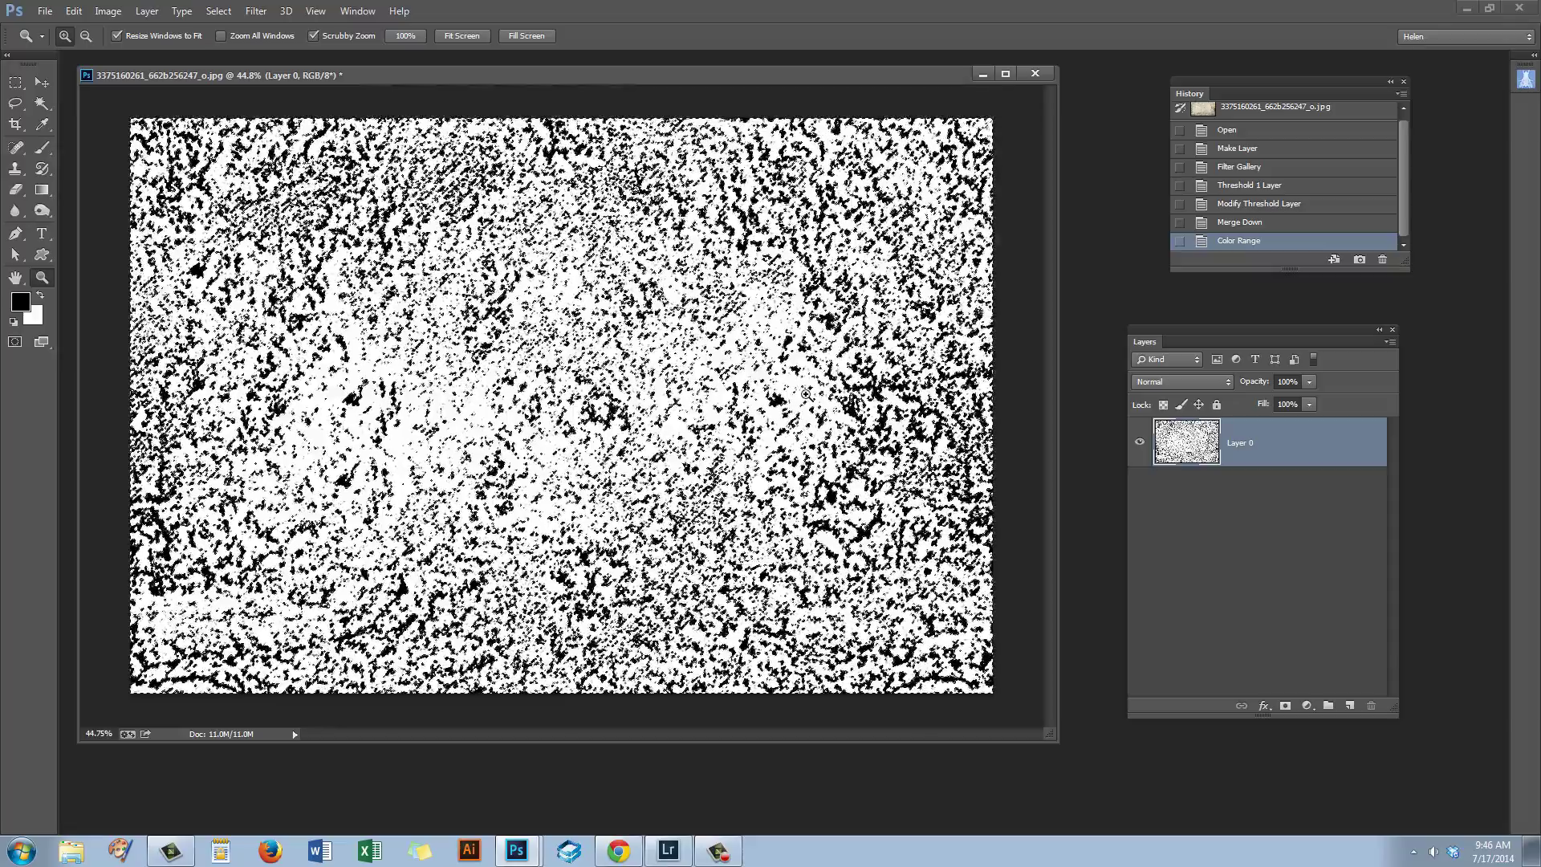
key(Delete)
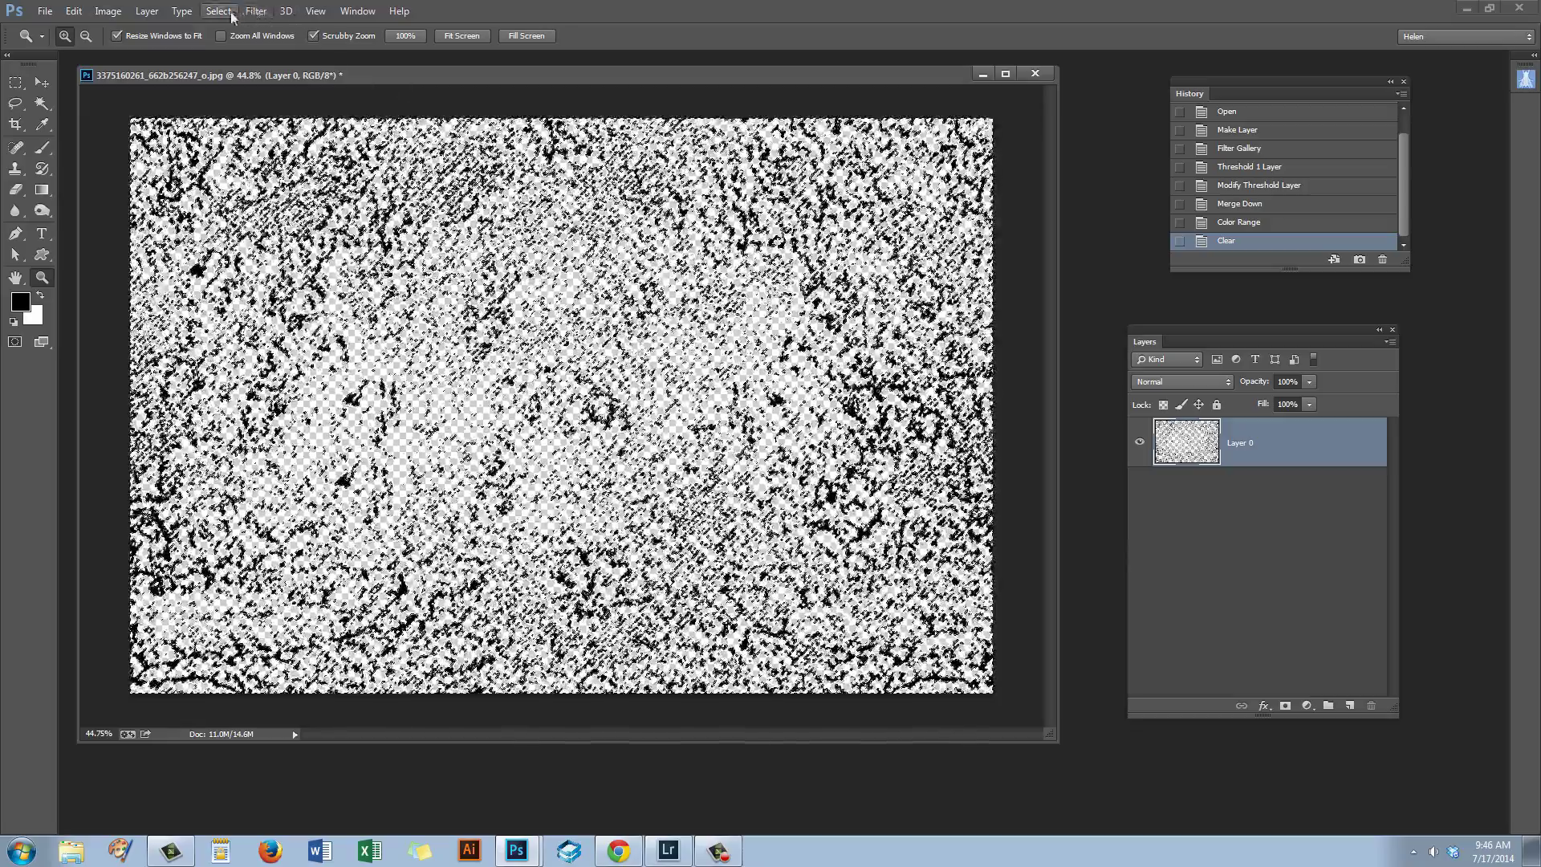
click(221, 12)
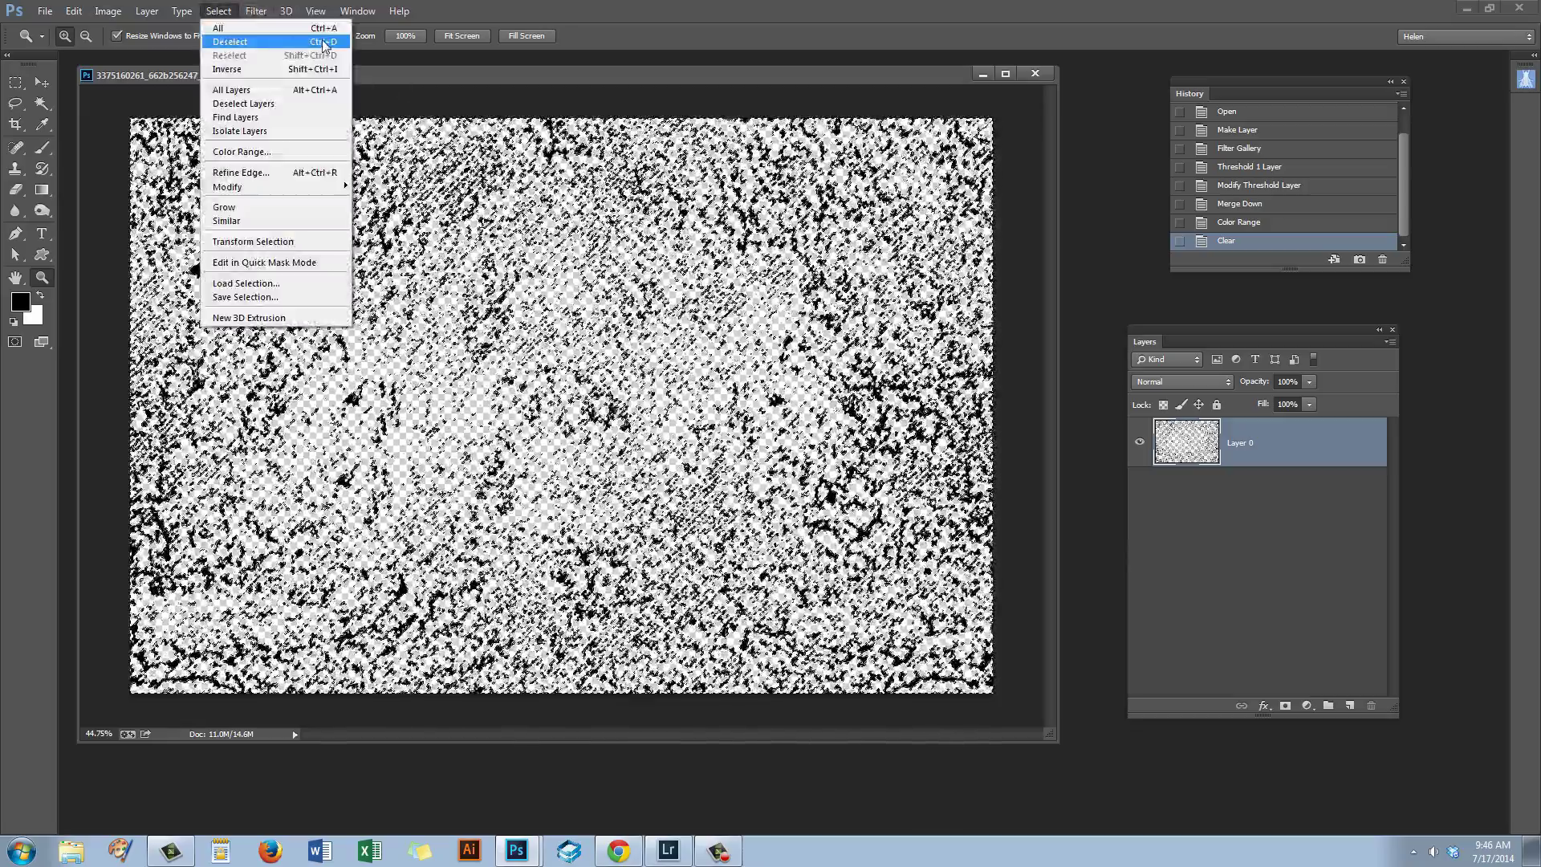
click(322, 42)
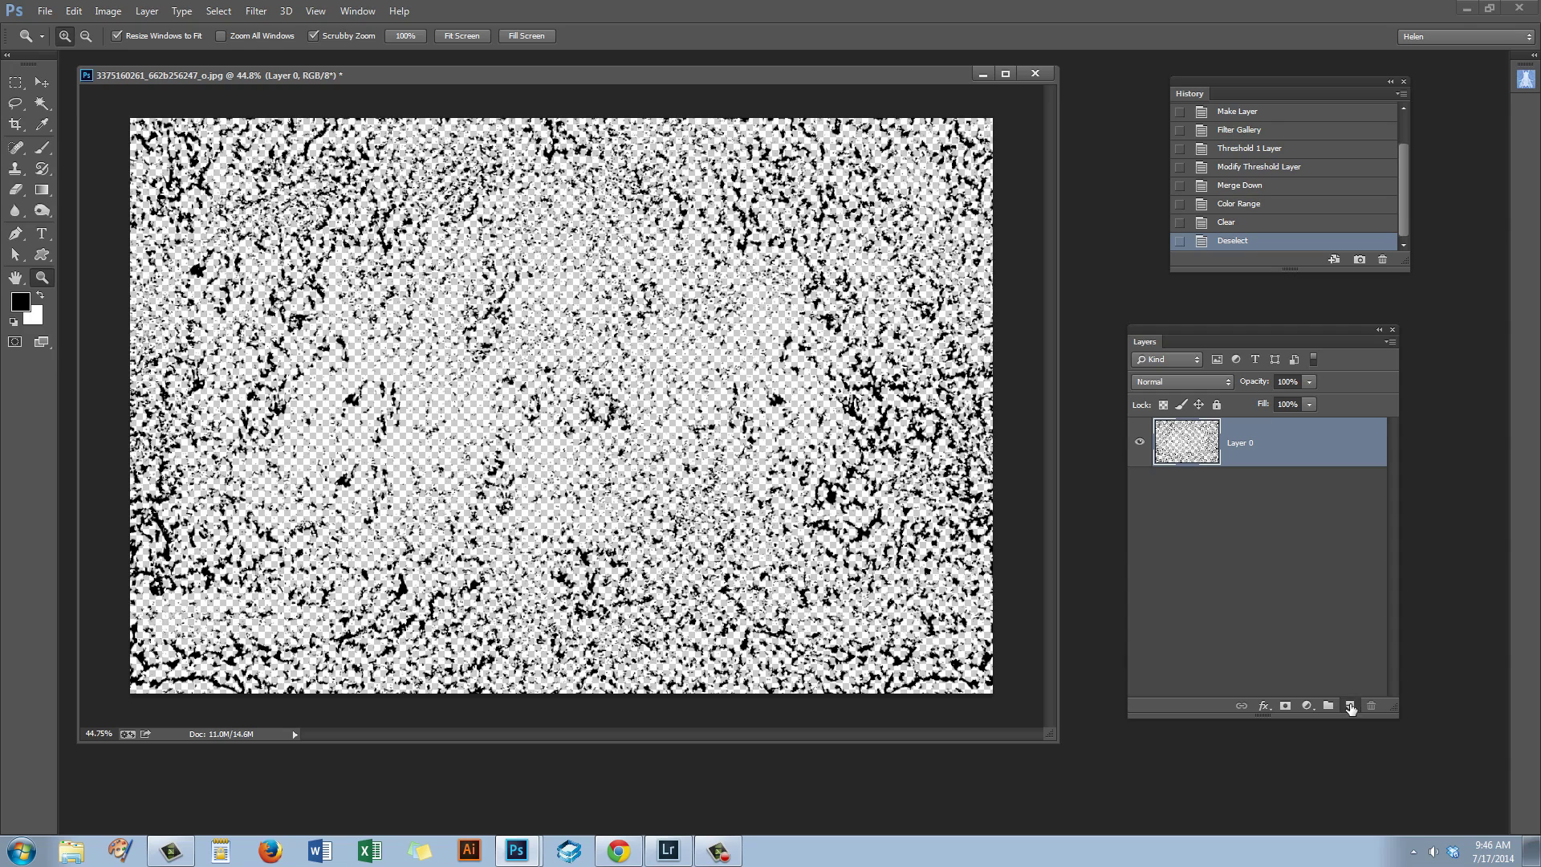
Add Layer 1 beneath Layer 0, fill it with bright cyan, then reselect Layer 0.
ctrl+click(1351, 708)
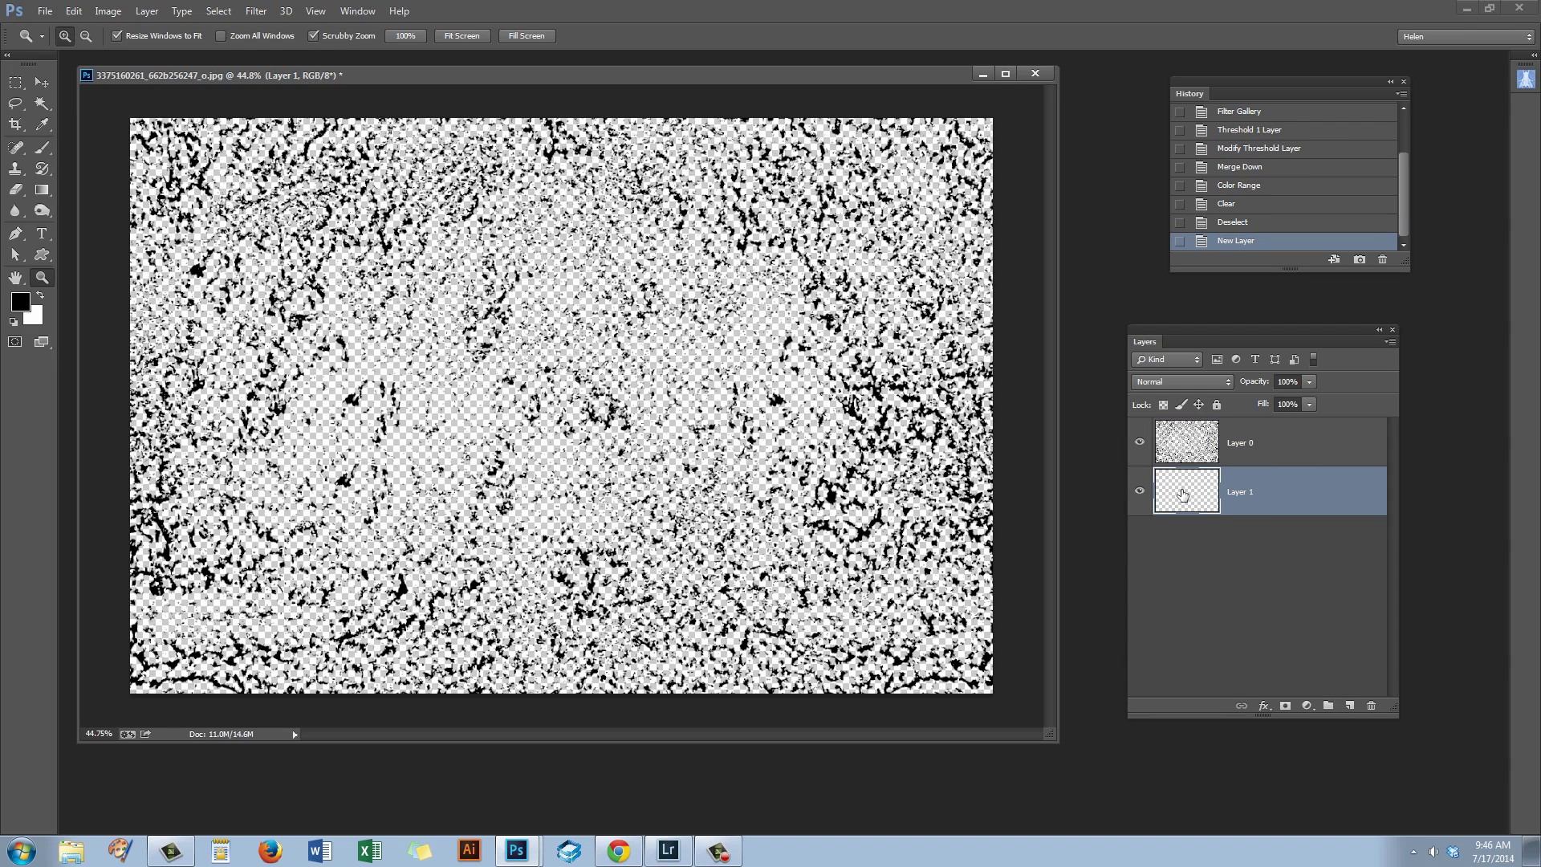
click(21, 301)
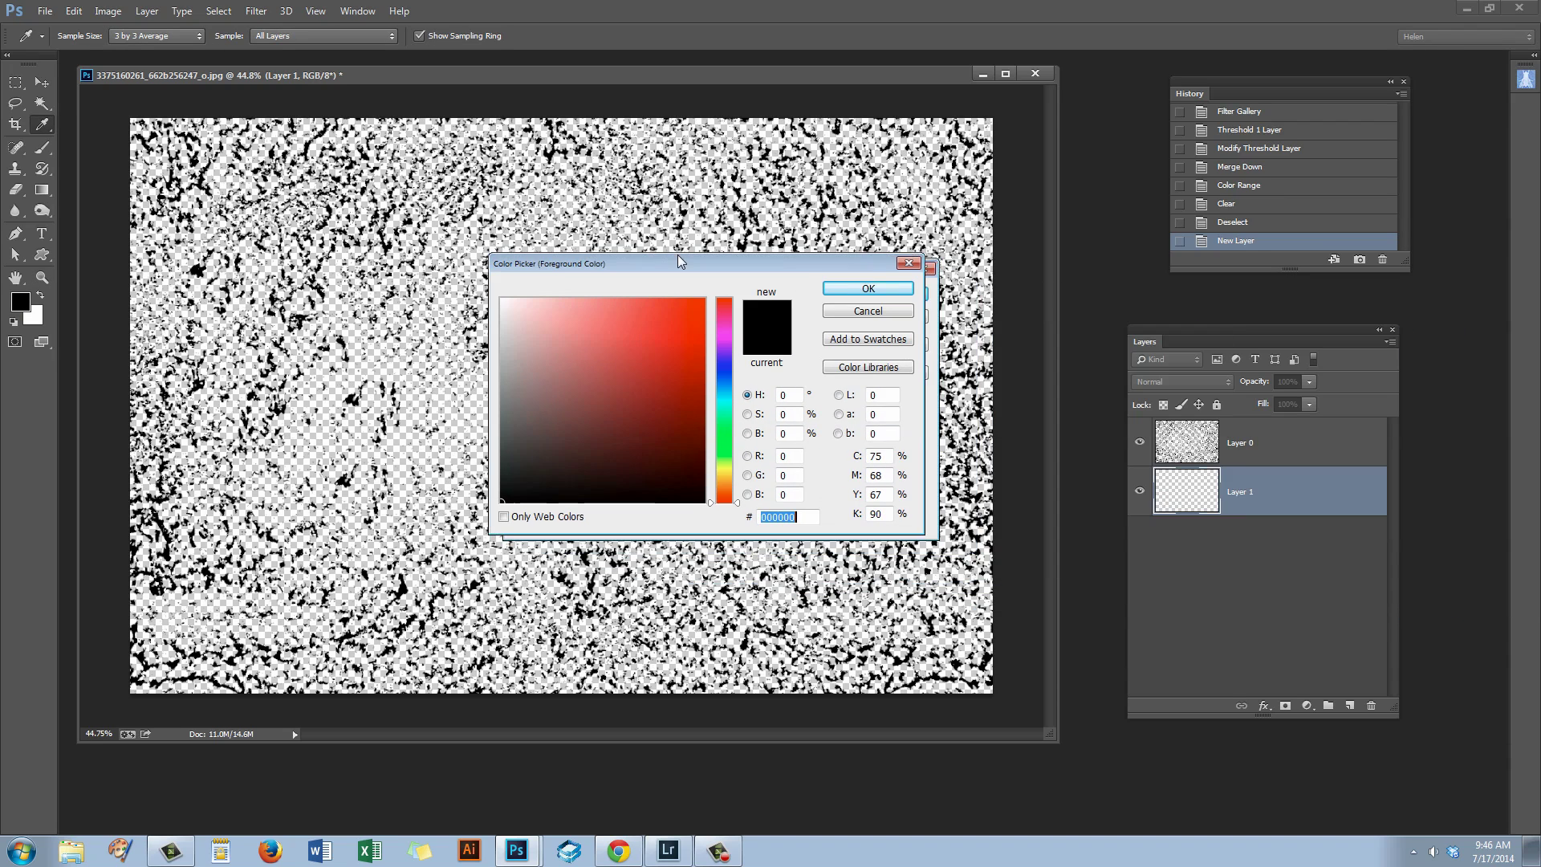
drag(714, 392, 719, 398)
click(676, 307)
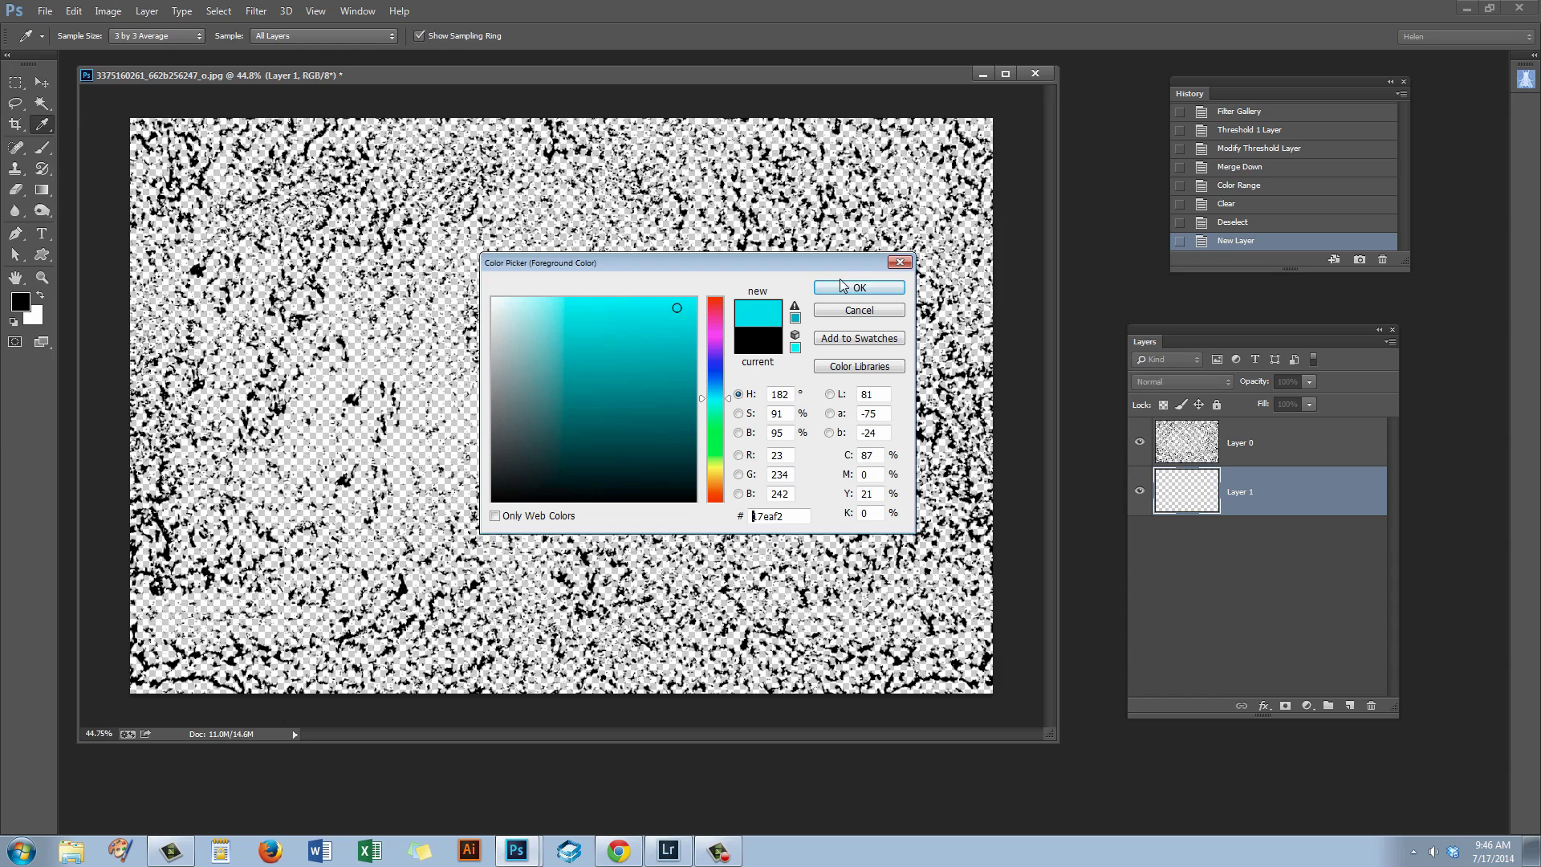
click(859, 288)
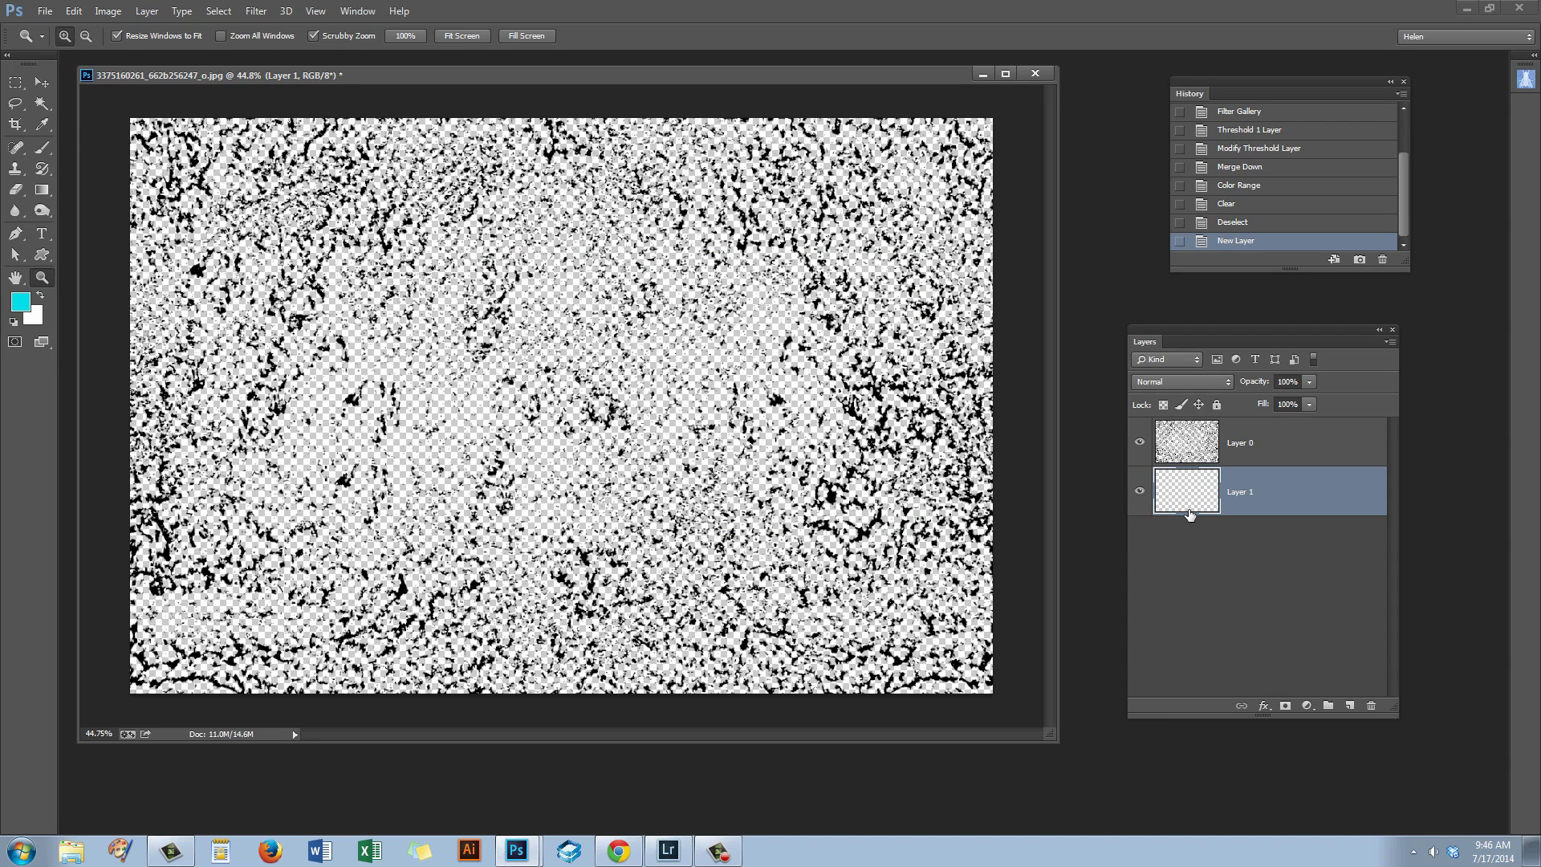
key(alt)
key(alt+BackSpace)
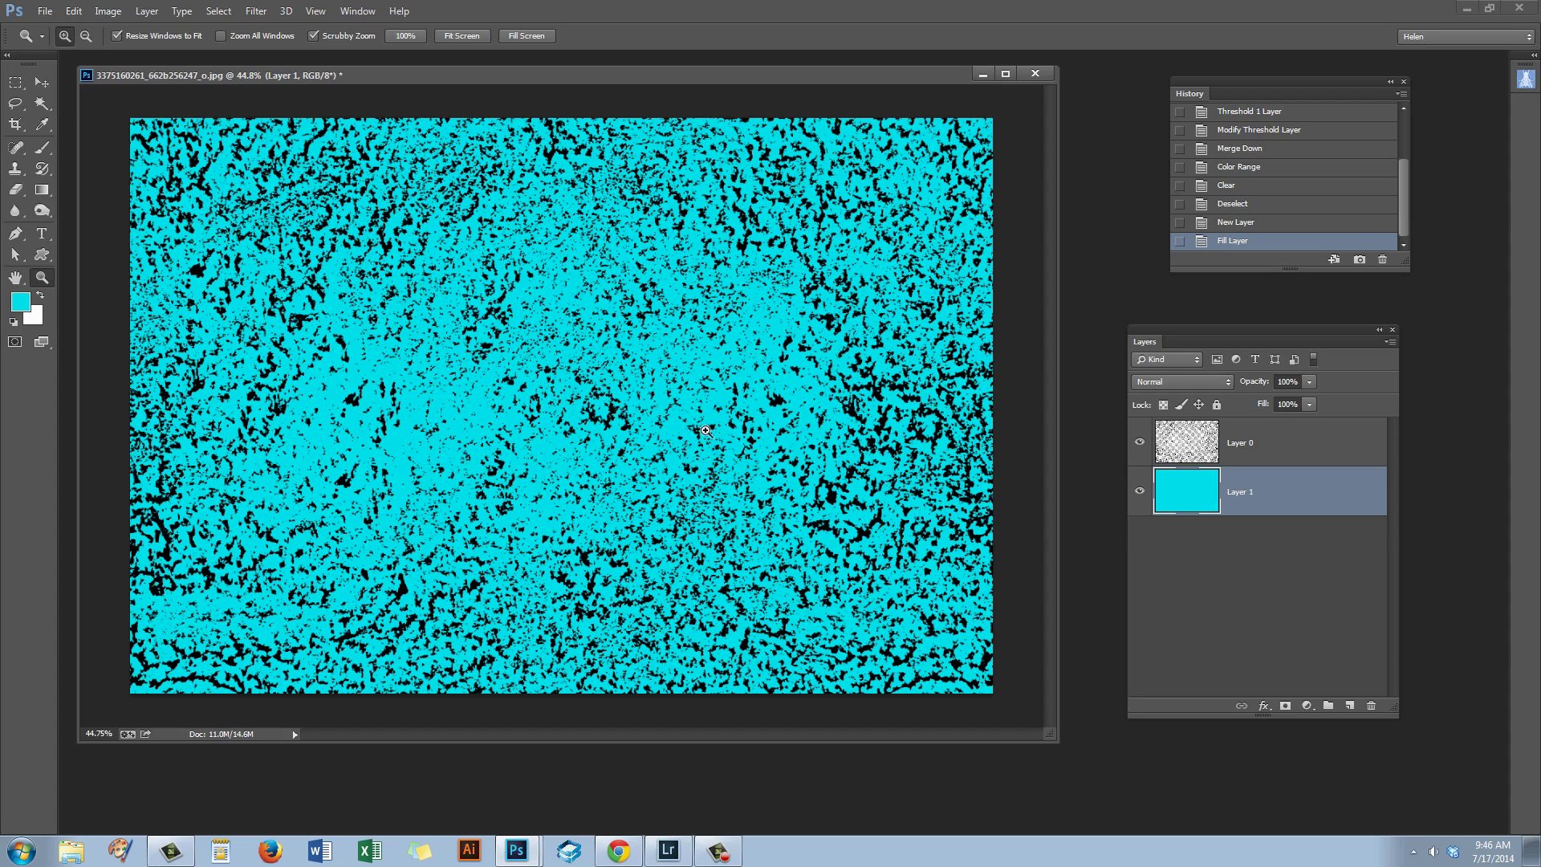
click(1182, 446)
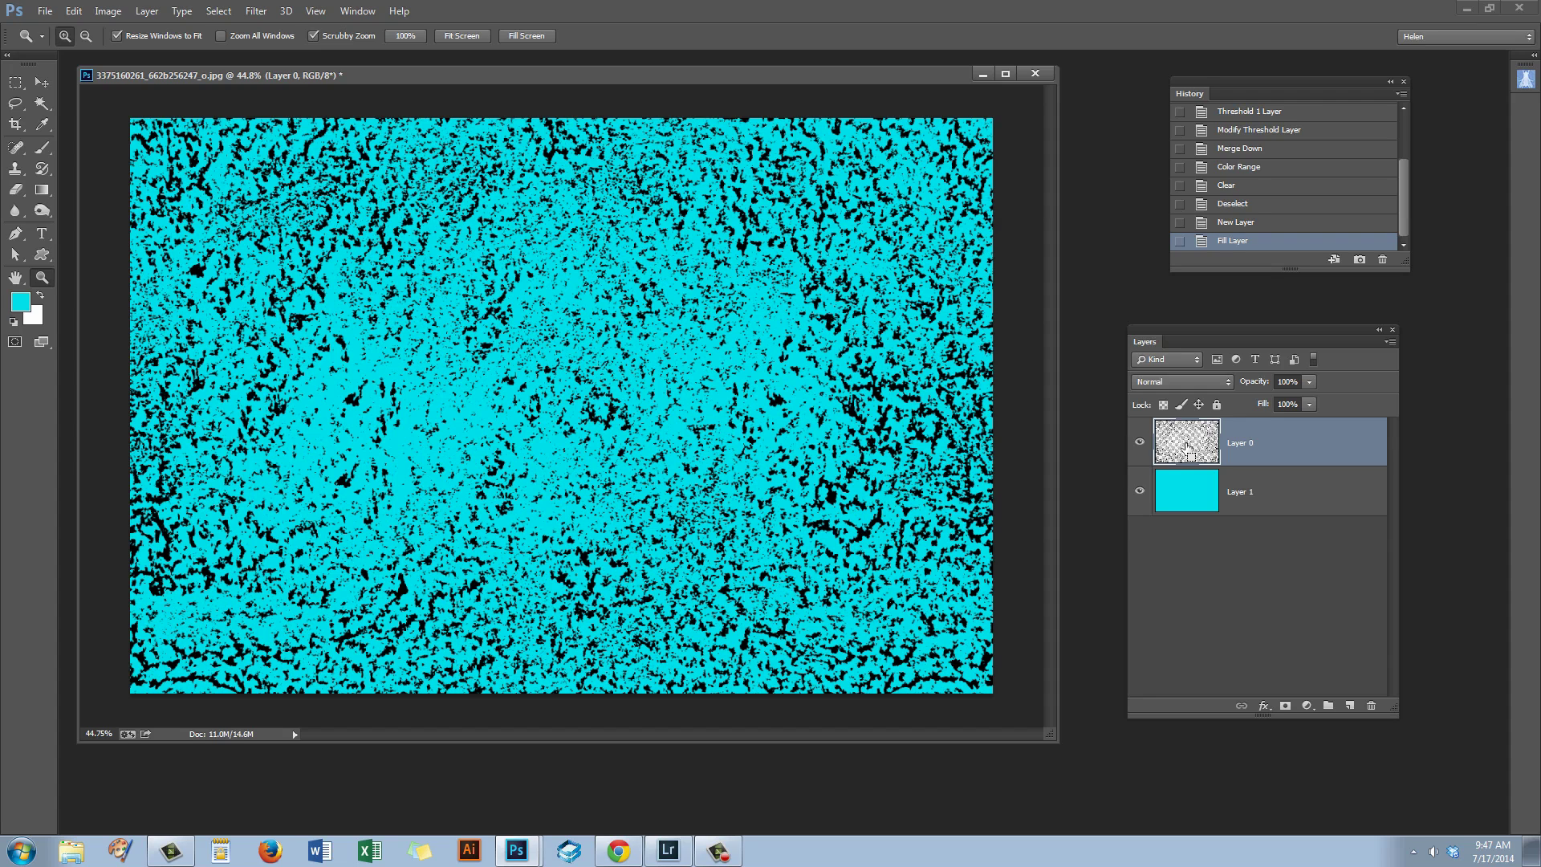
Invert Layer 0 so the speckles turn white, then lasso a freehand region right of centre.
key(ctrl+i)
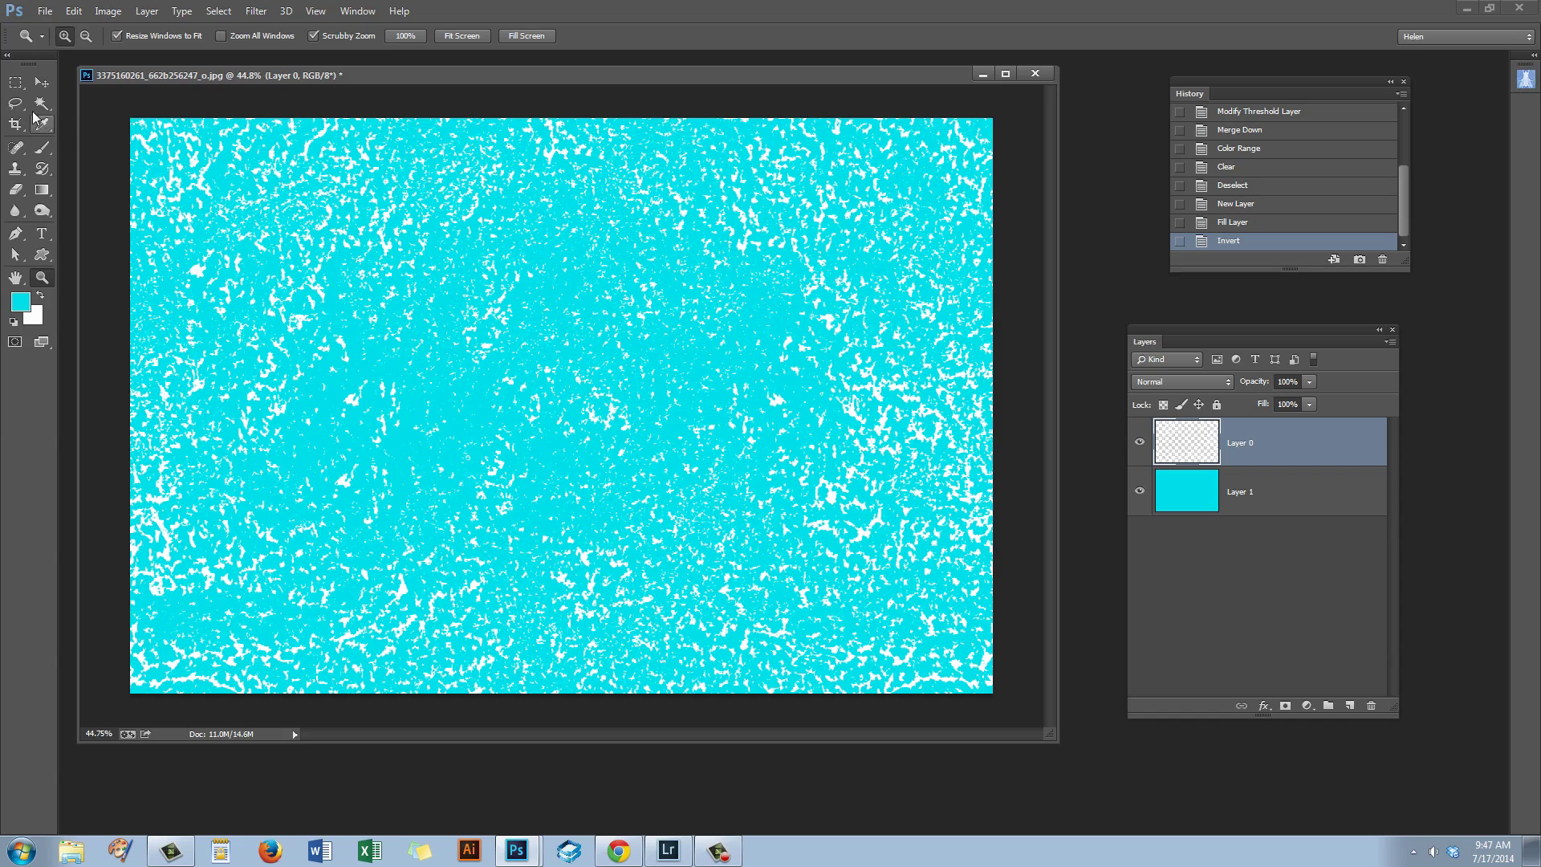
key(m)
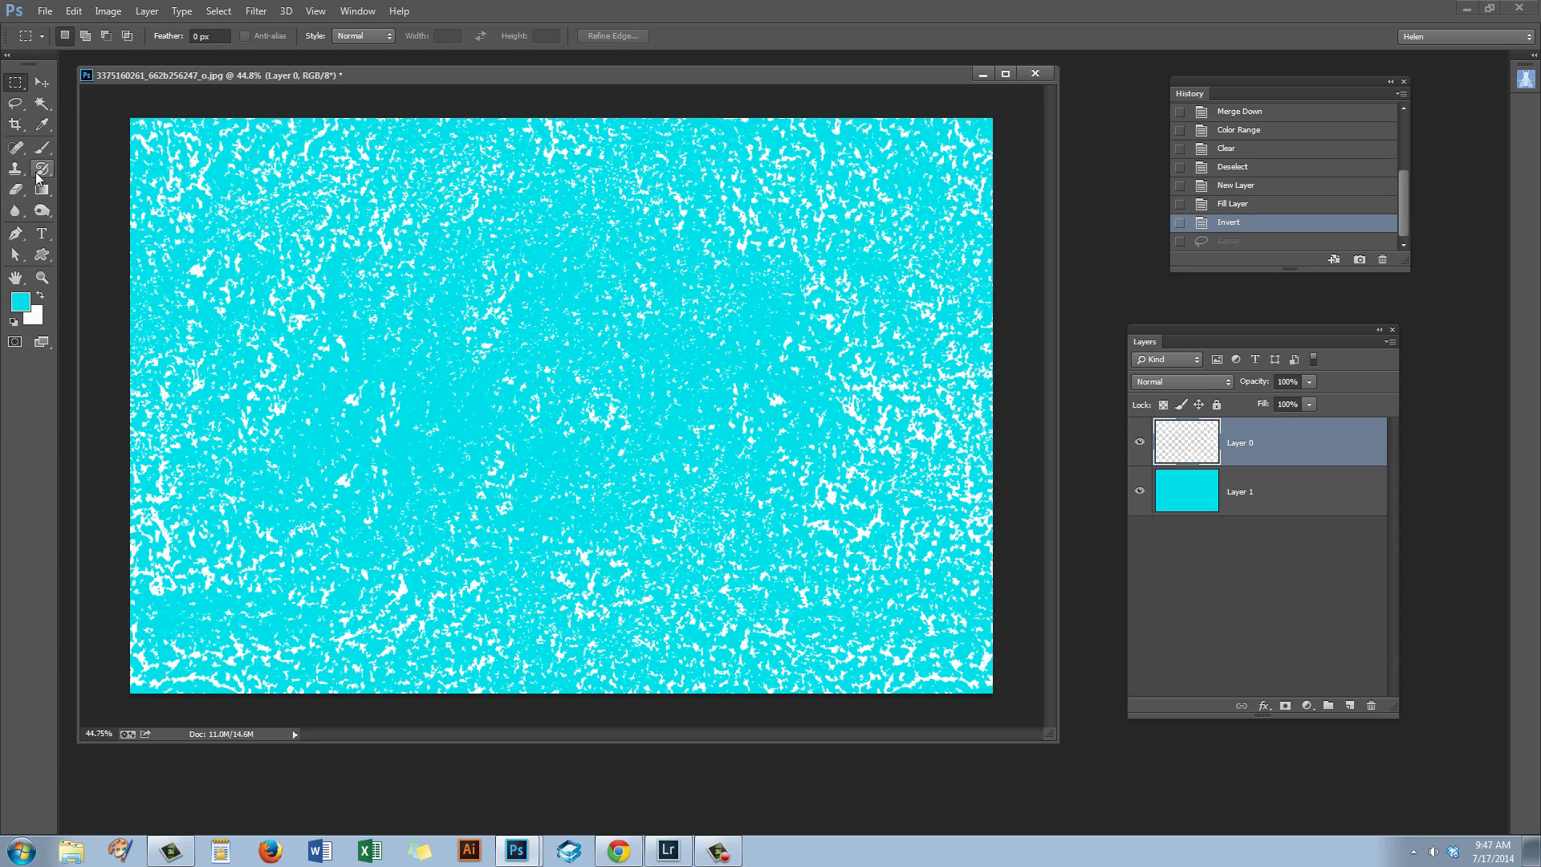
click(17, 103)
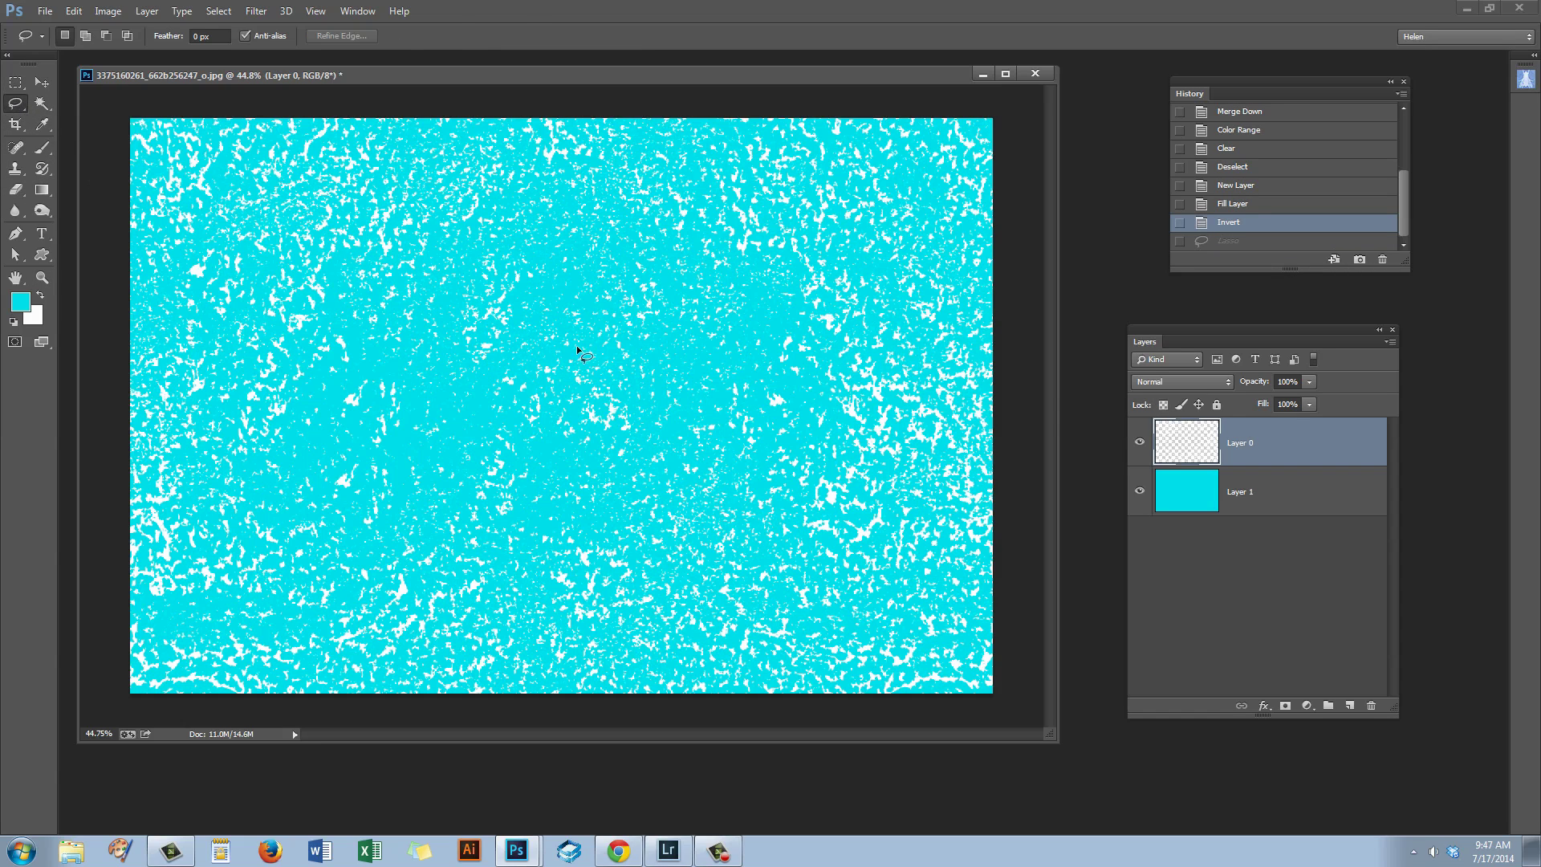
mouse_move(669, 260)
mouse_down()
mouse_move(607, 329)
mouse_move(625, 424)
mouse_move(556, 488)
mouse_move(562, 513)
mouse_move(695, 540)
mouse_move(738, 523)
mouse_move(775, 475)
mouse_move(767, 381)
mouse_move(796, 334)
mouse_move(797, 289)
mouse_move(684, 212)
mouse_move(656, 225)
mouse_move(656, 261)
mouse_up()
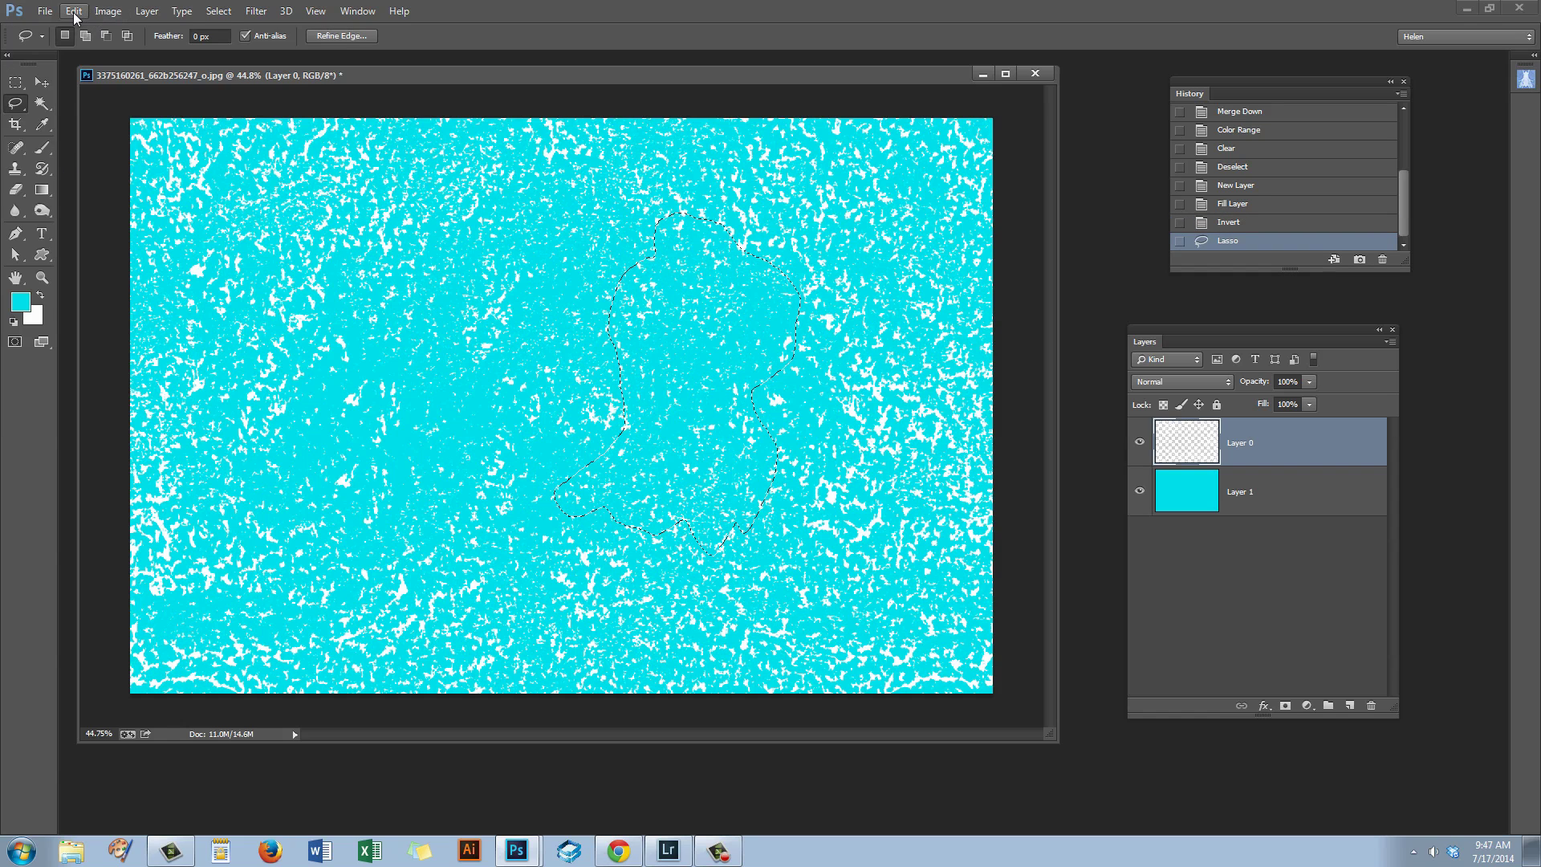
Copy the lassoed speckle region onto its own new layer, Layer 2.
click(147, 11)
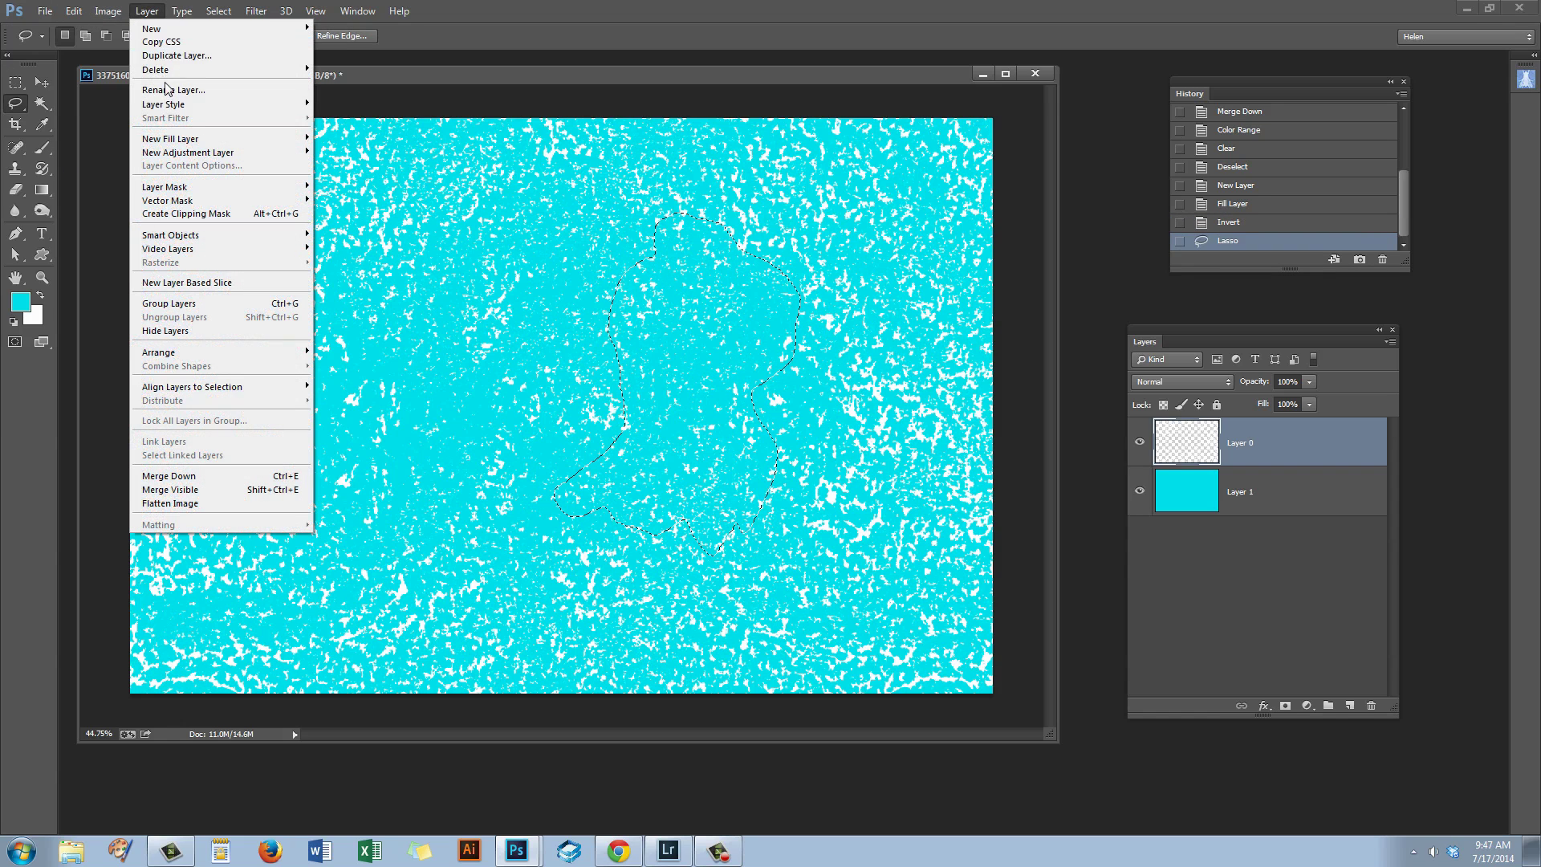
mouse_move(281, 29)
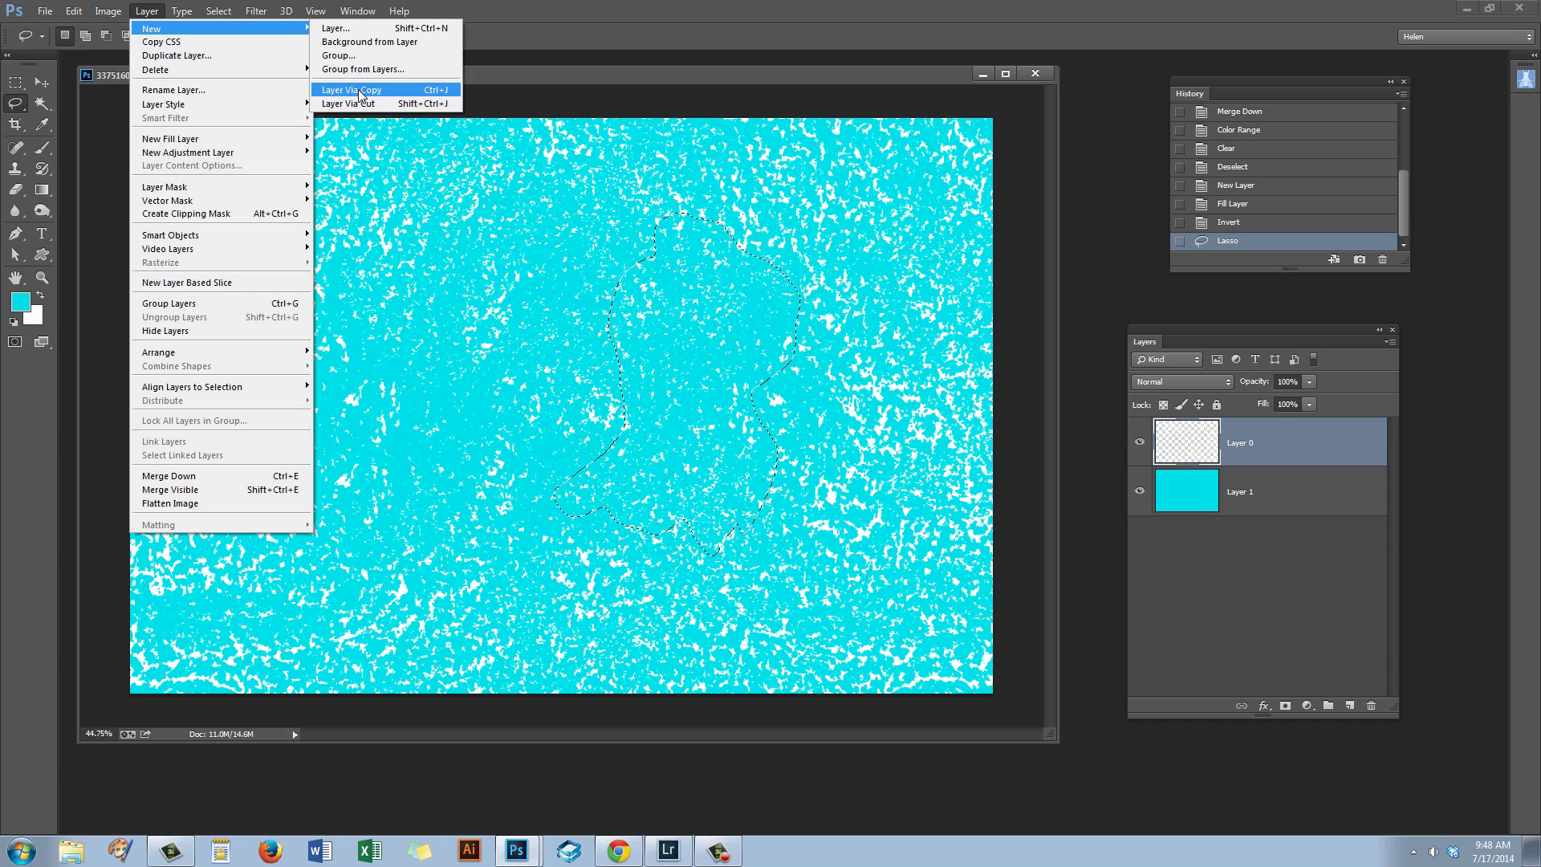
click(360, 95)
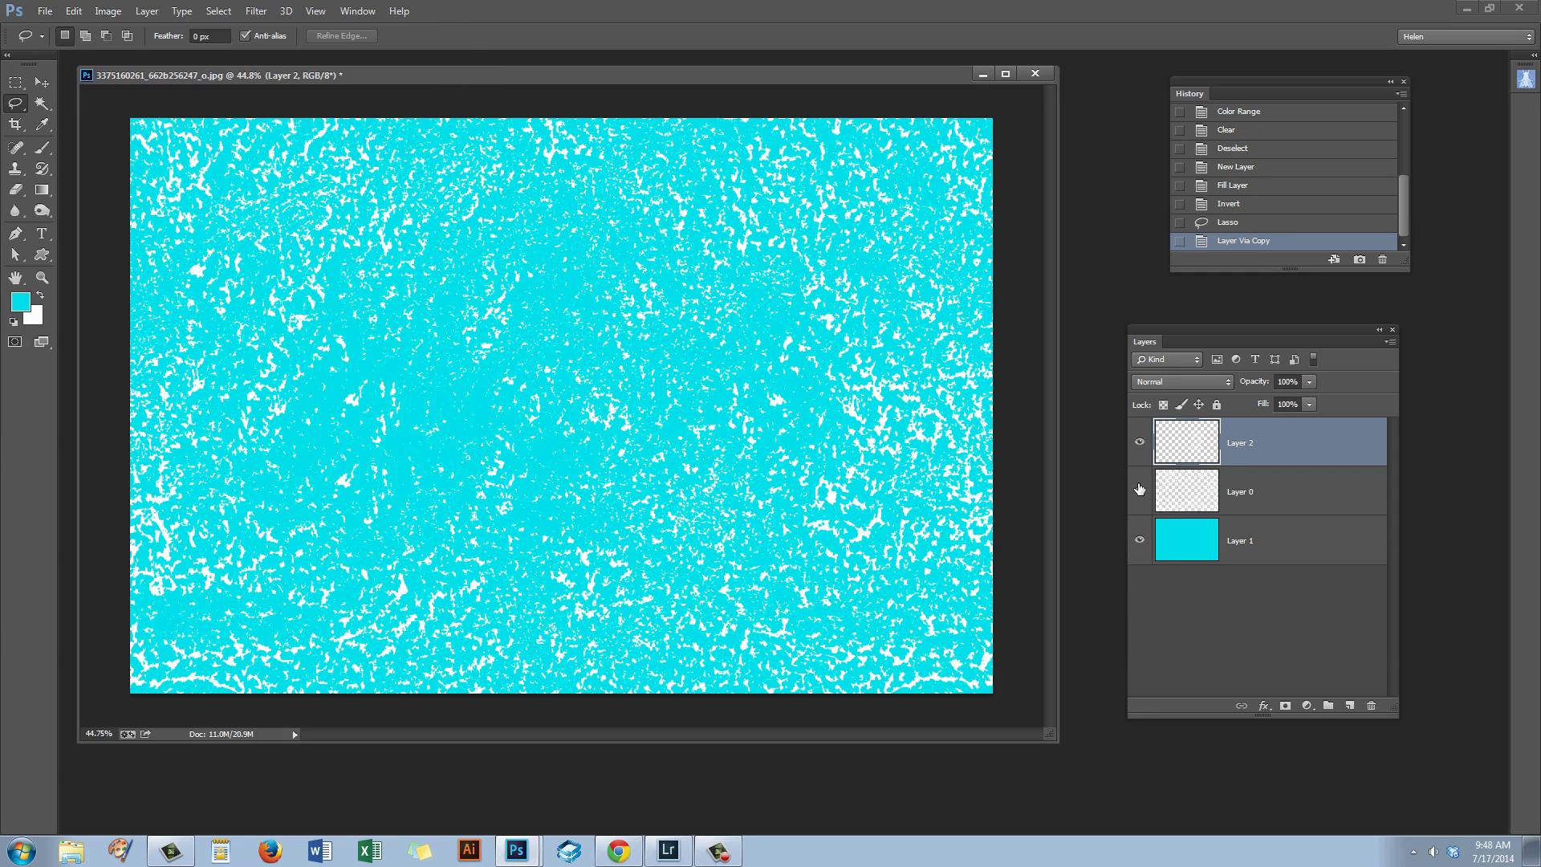
Toggle Layer 0 and Layer 2 visibility to inspect the patch, ending with both visible.
click(1140, 490)
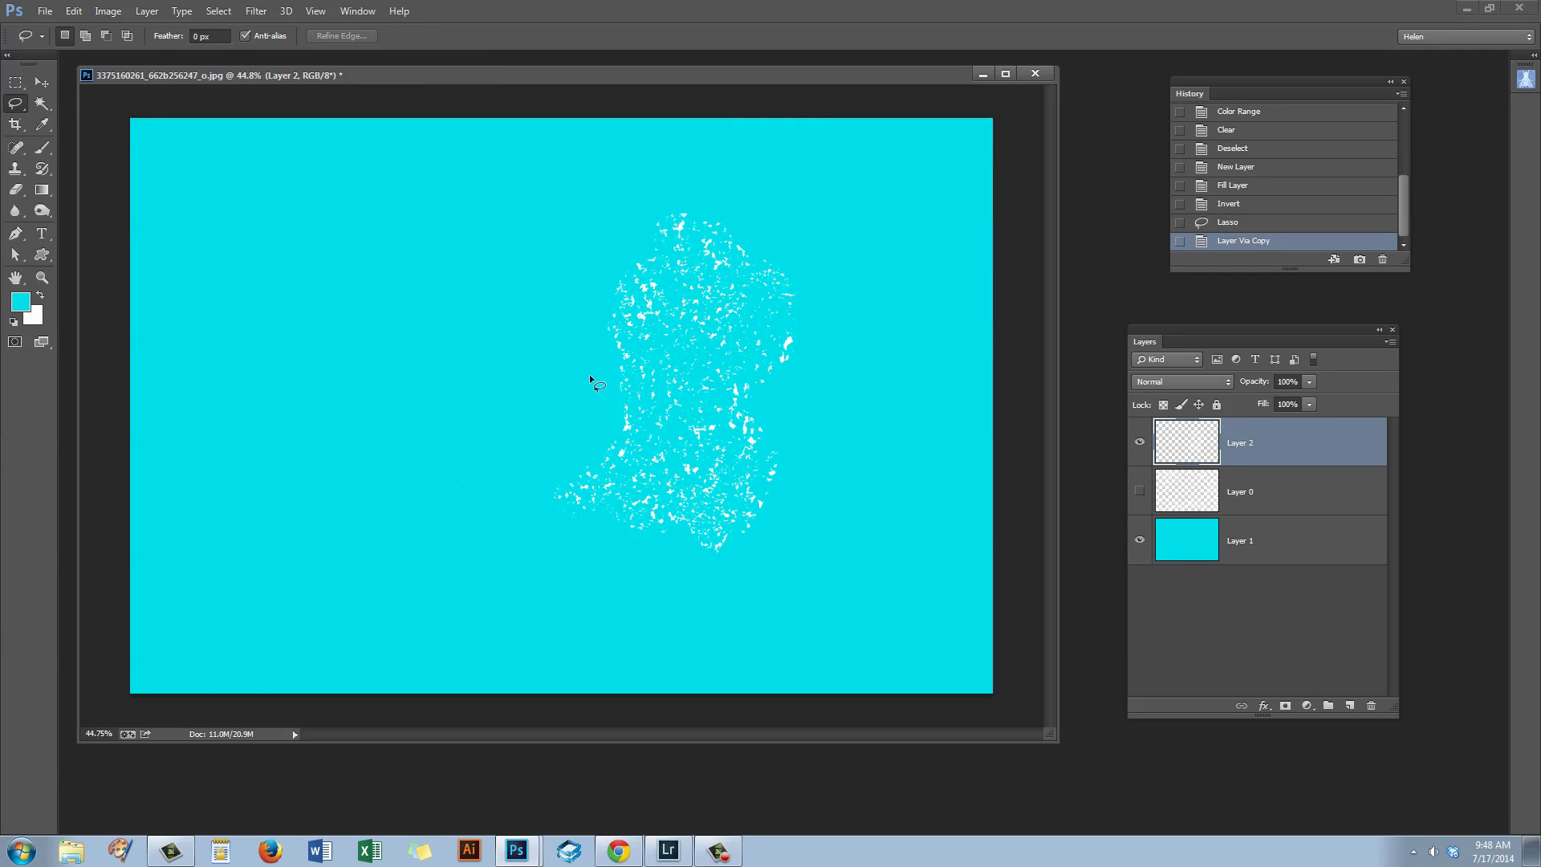
click(1140, 442)
click(1139, 489)
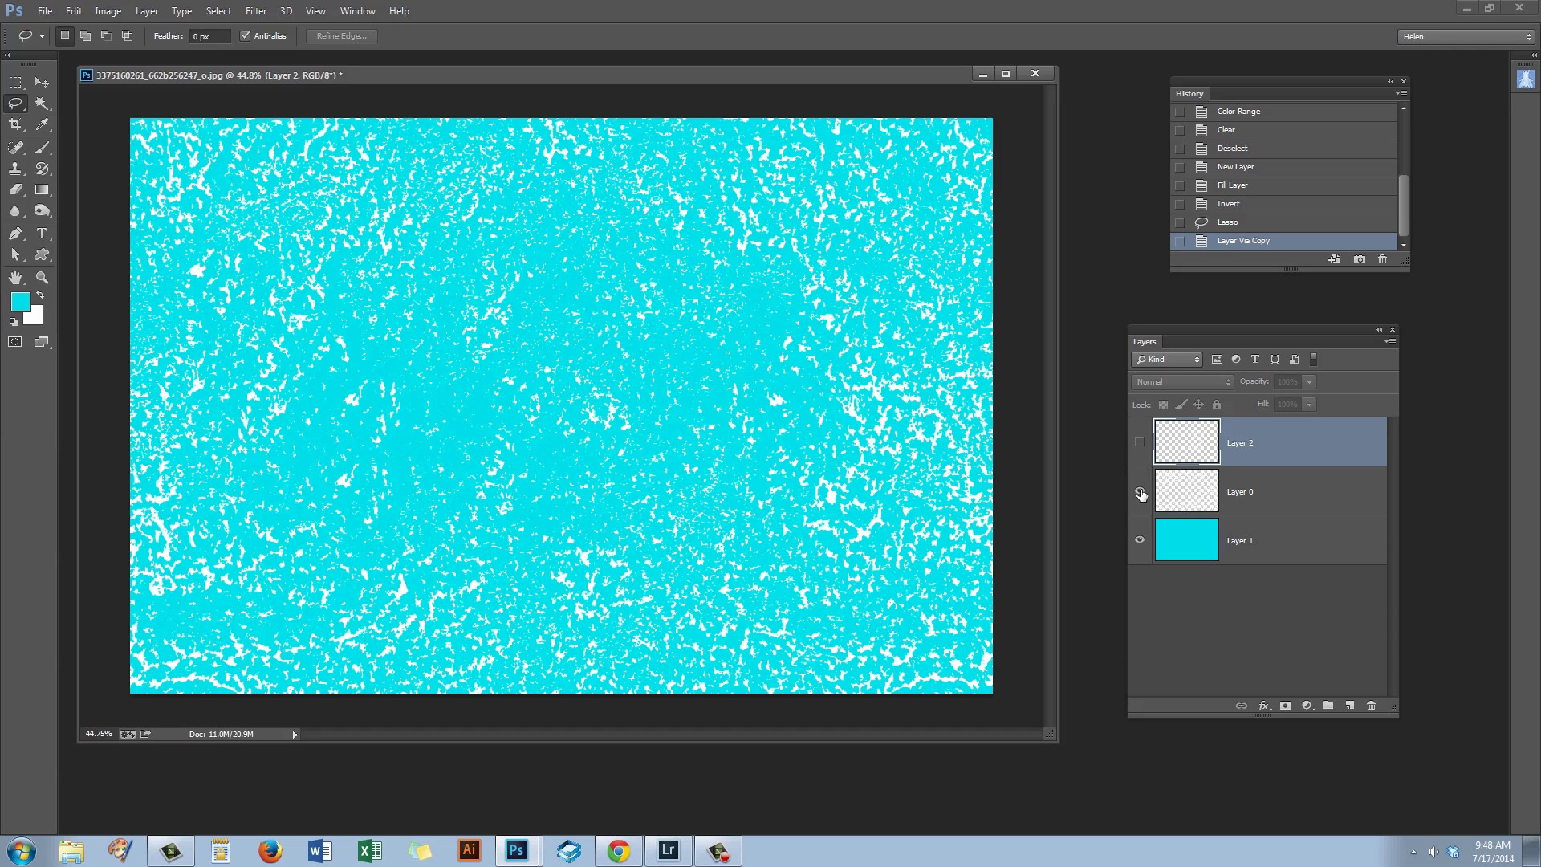
click(1140, 442)
click(1140, 490)
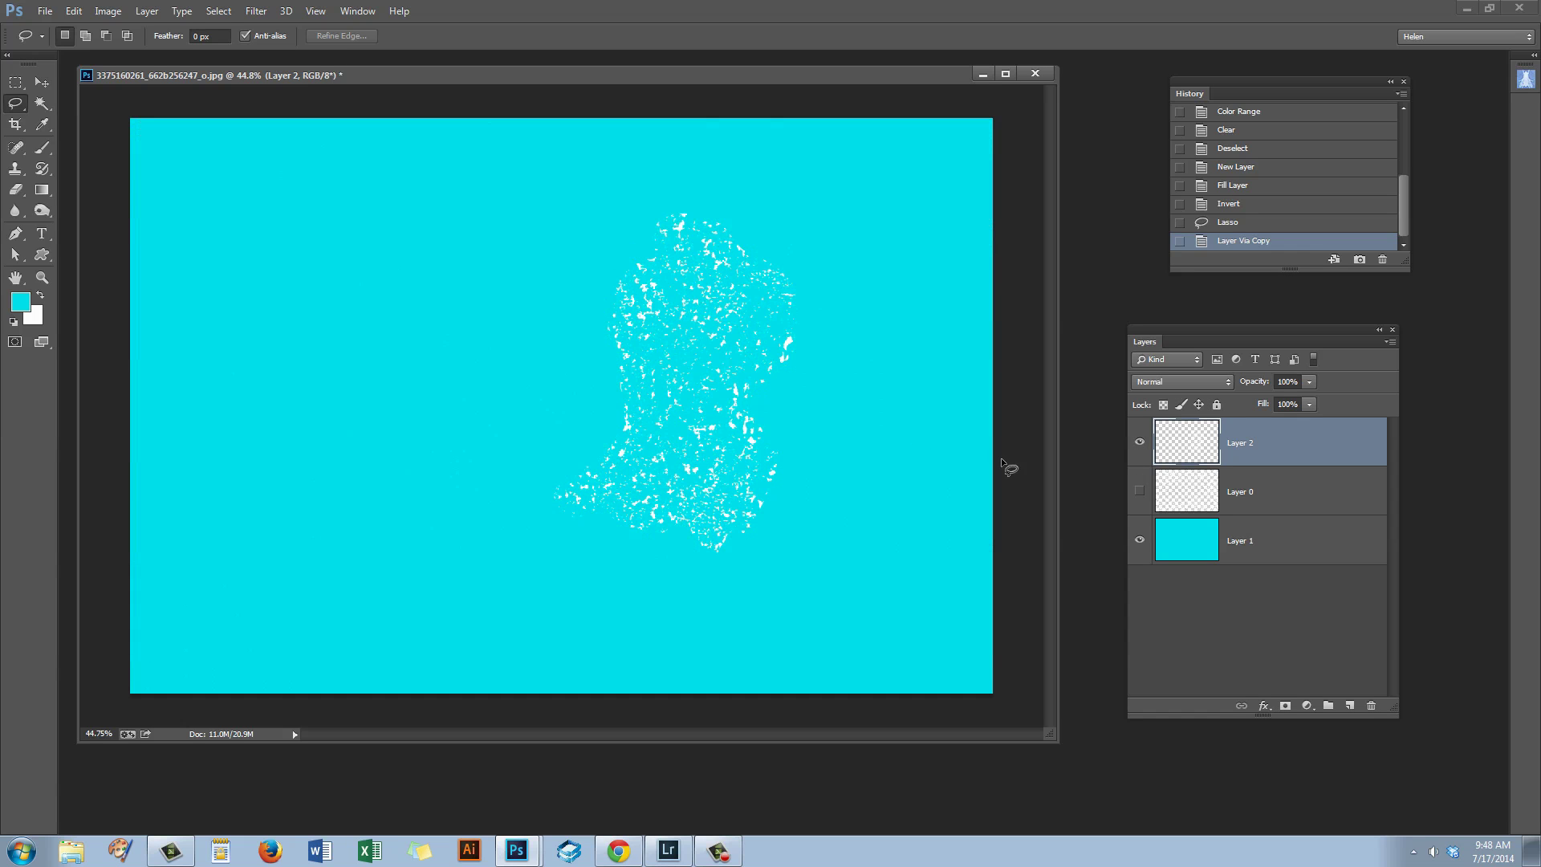
click(1141, 492)
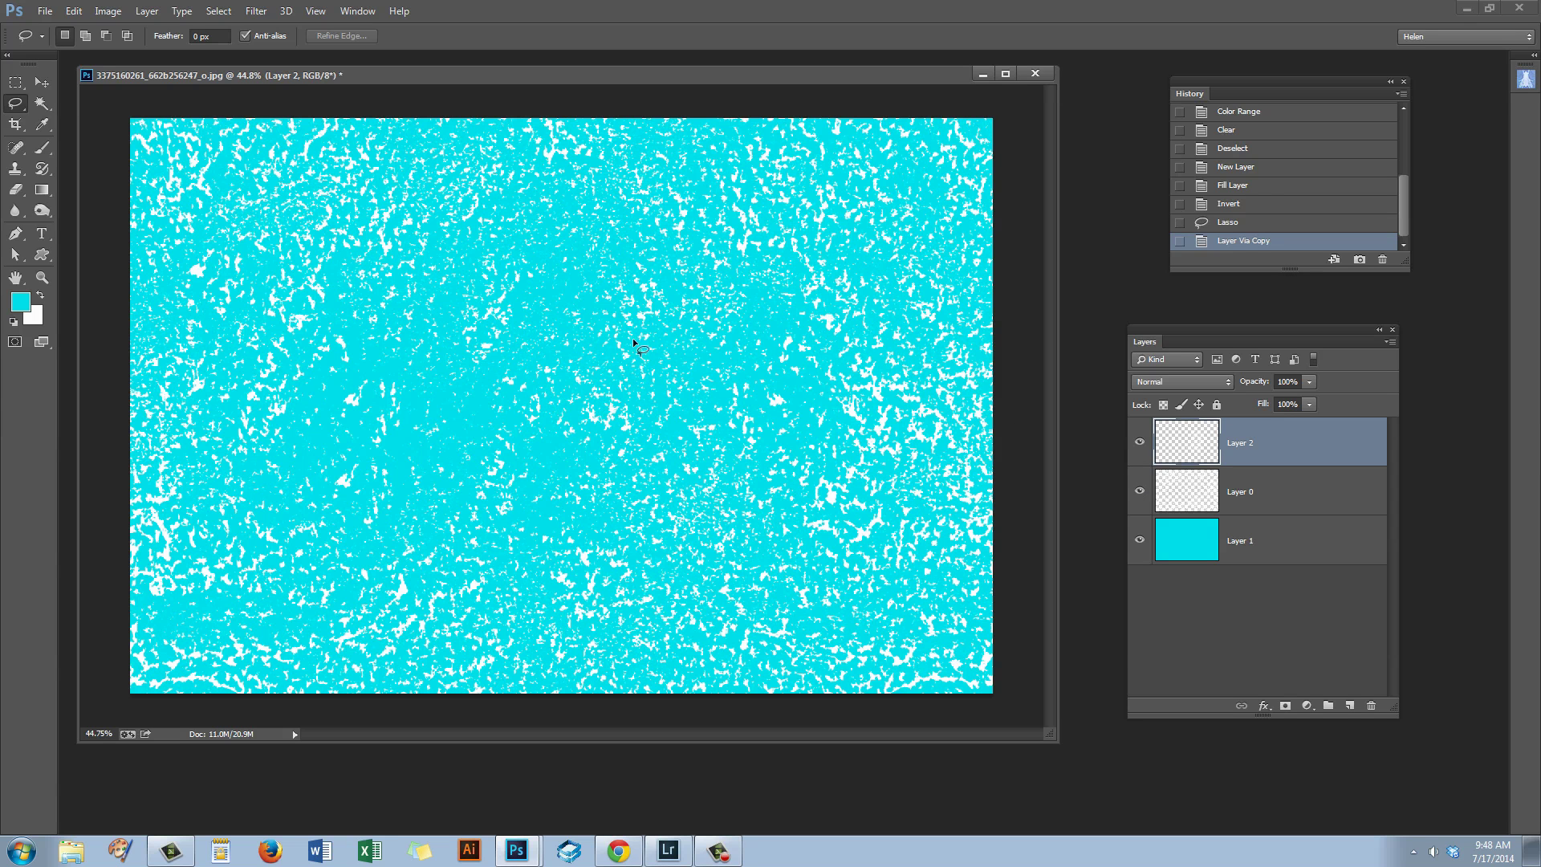
Rotate the Layer 2 patch to about -161.6°, scale it to 127% by 115%, and shift it right.
click(40, 83)
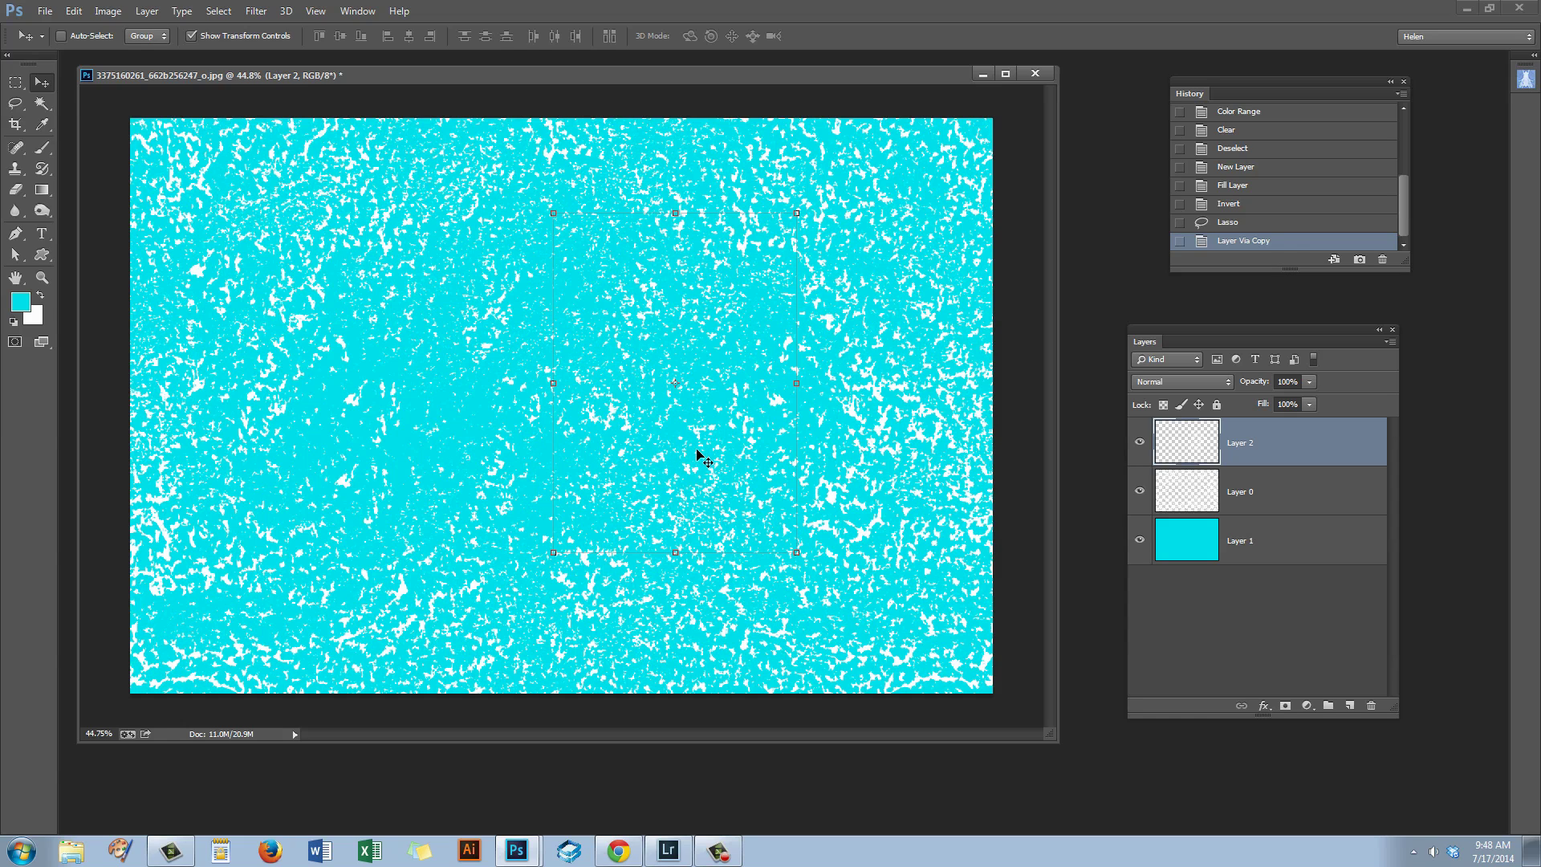
mouse_move(698, 452)
mouse_down()
mouse_move(705, 431)
mouse_move(685, 460)
mouse_up()
drag(786, 573, 582, 133)
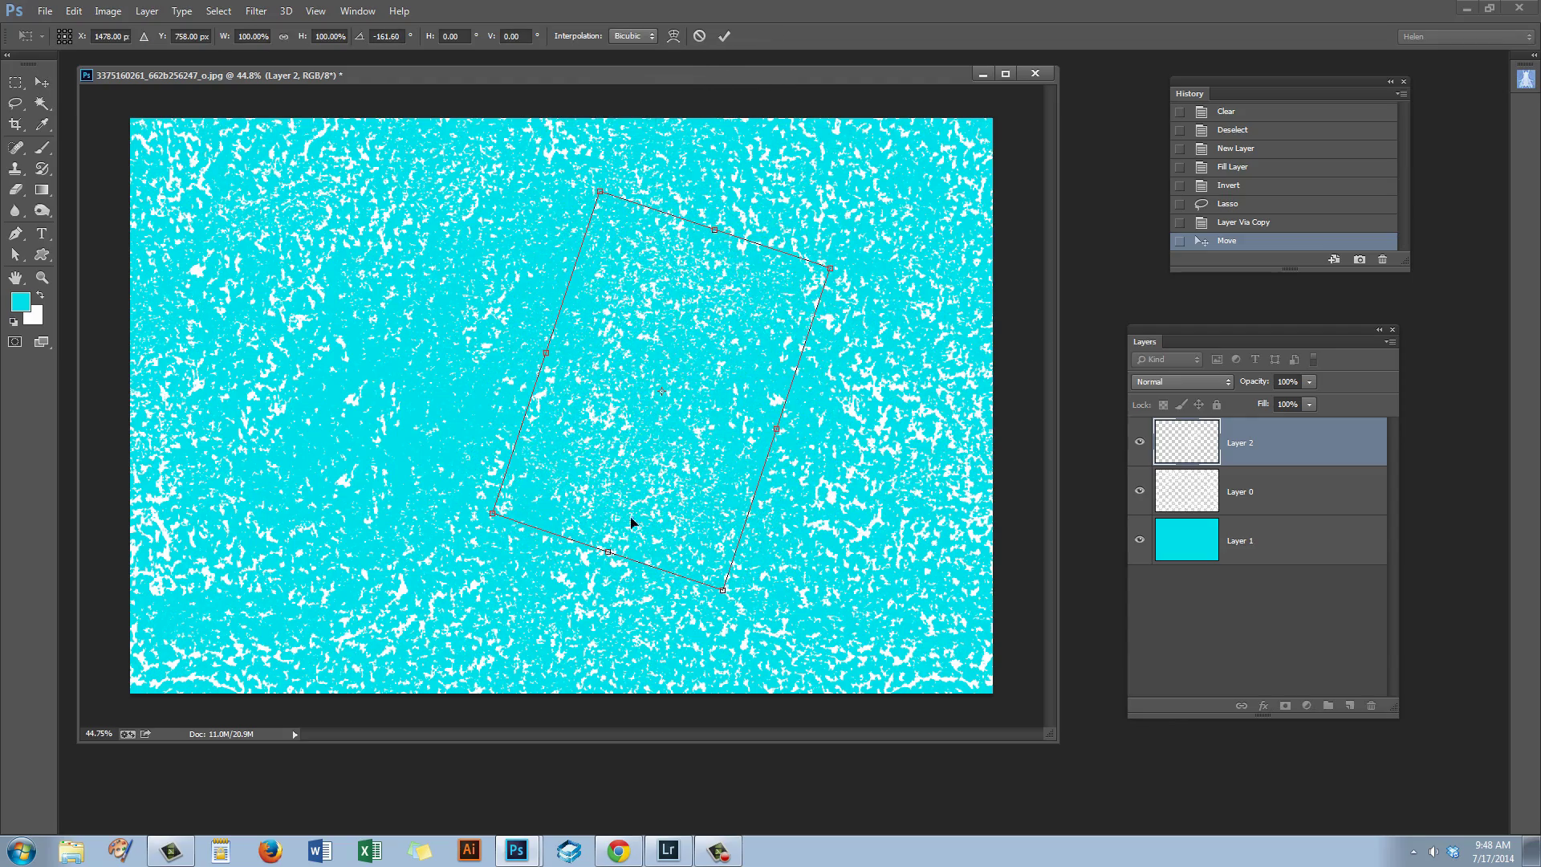
drag(654, 468, 660, 498)
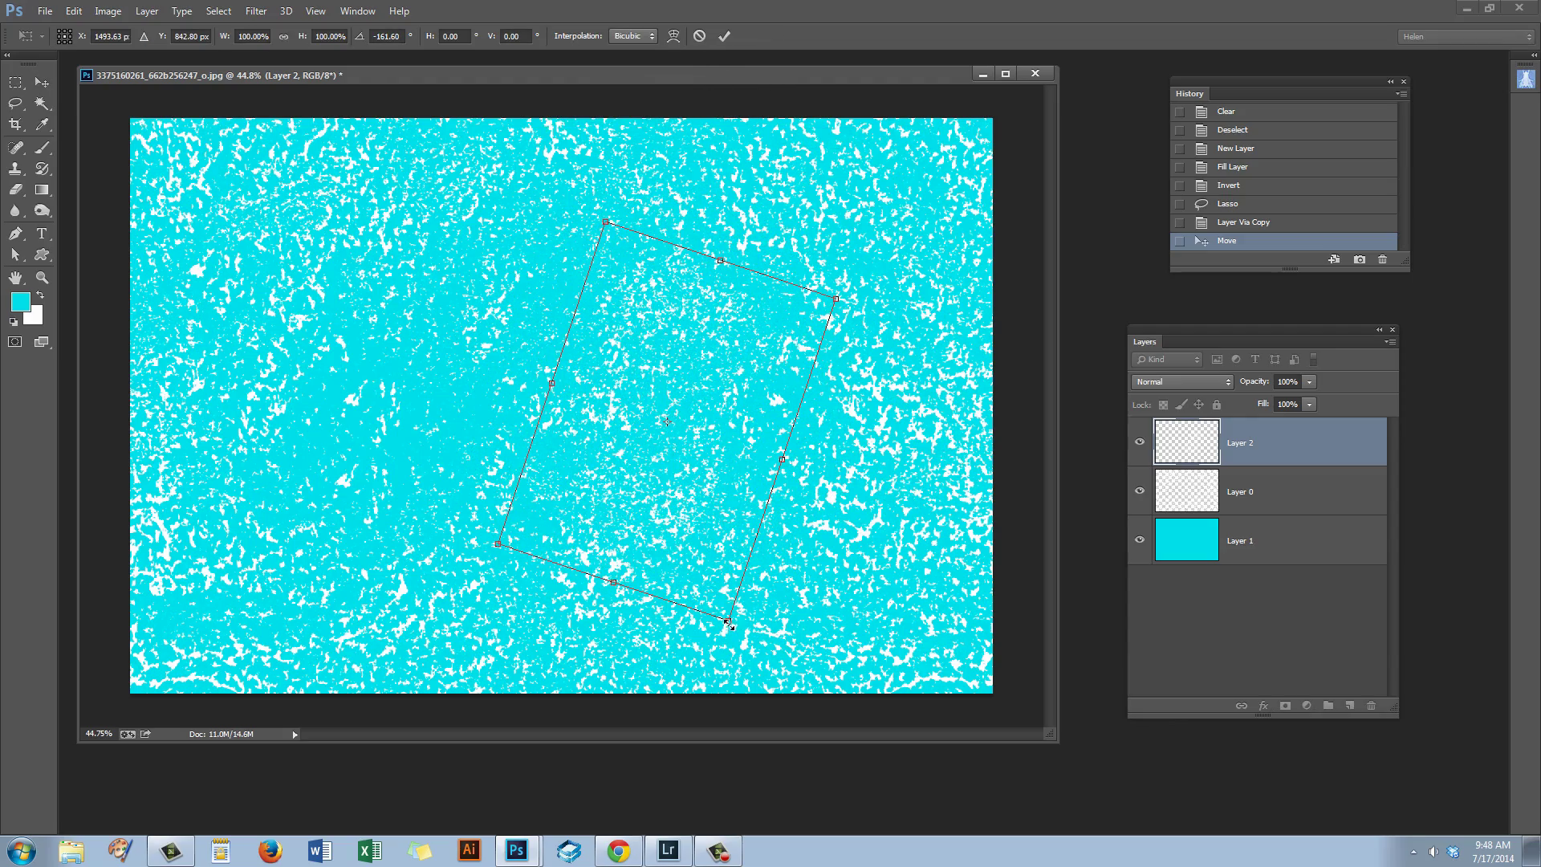
drag(728, 623, 783, 669)
drag(751, 271, 757, 253)
drag(683, 527, 700, 495)
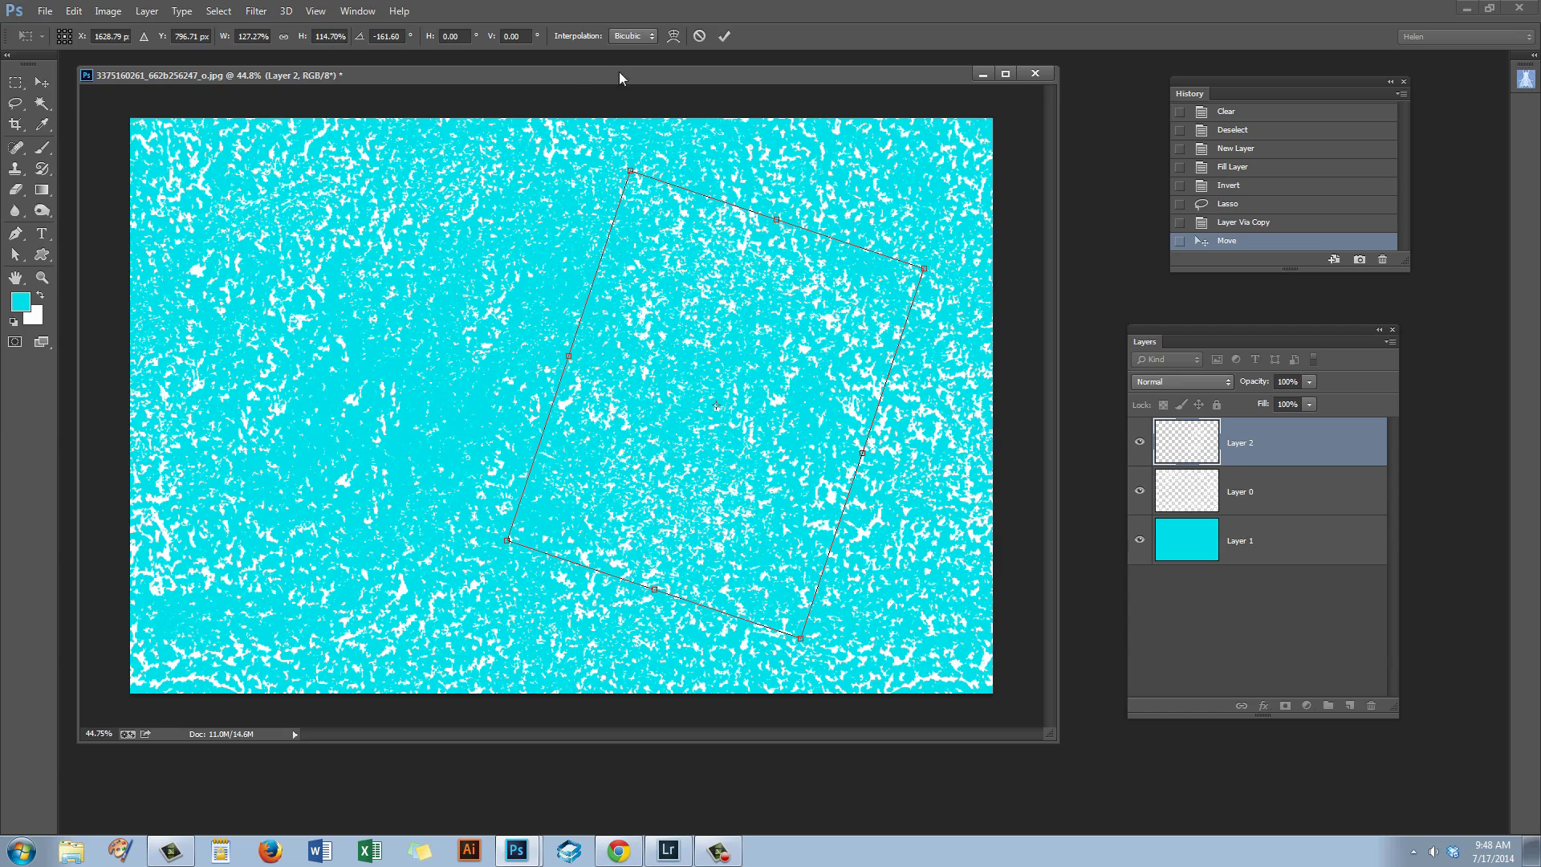
click(724, 35)
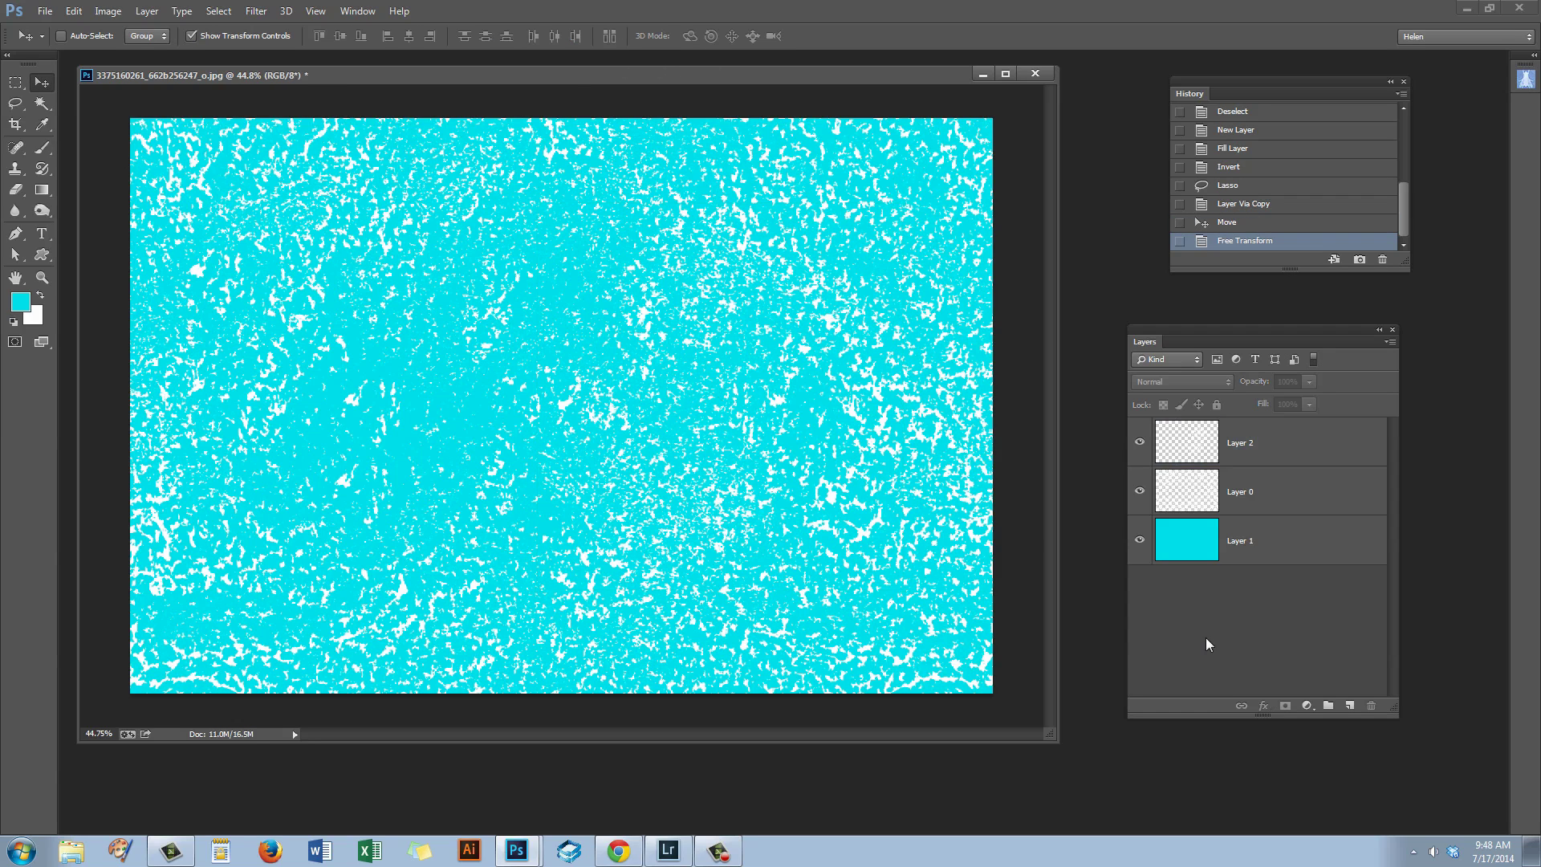
Duplicate Layer 2 as Layer 2 copy and move it left over the texture.
click(1281, 442)
drag(1271, 442, 1348, 703)
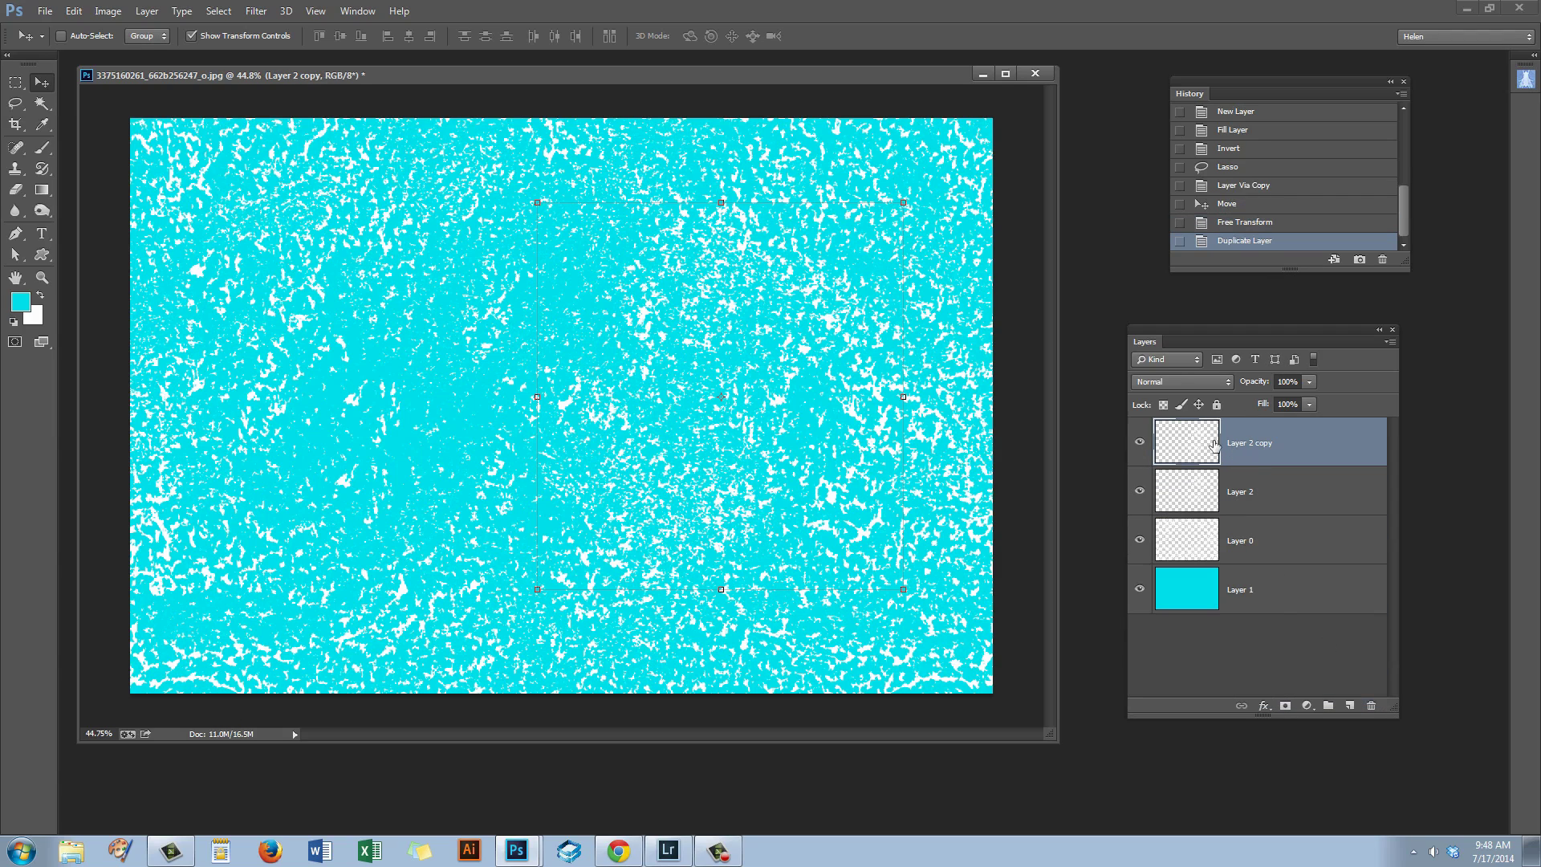
drag(750, 474, 498, 470)
Rotate the duplicate patch to -69.4°, squash its height to 84.74%, and reposition it.
key(ctrl+t)
drag(269, 197, 156, 534)
drag(416, 504, 402, 502)
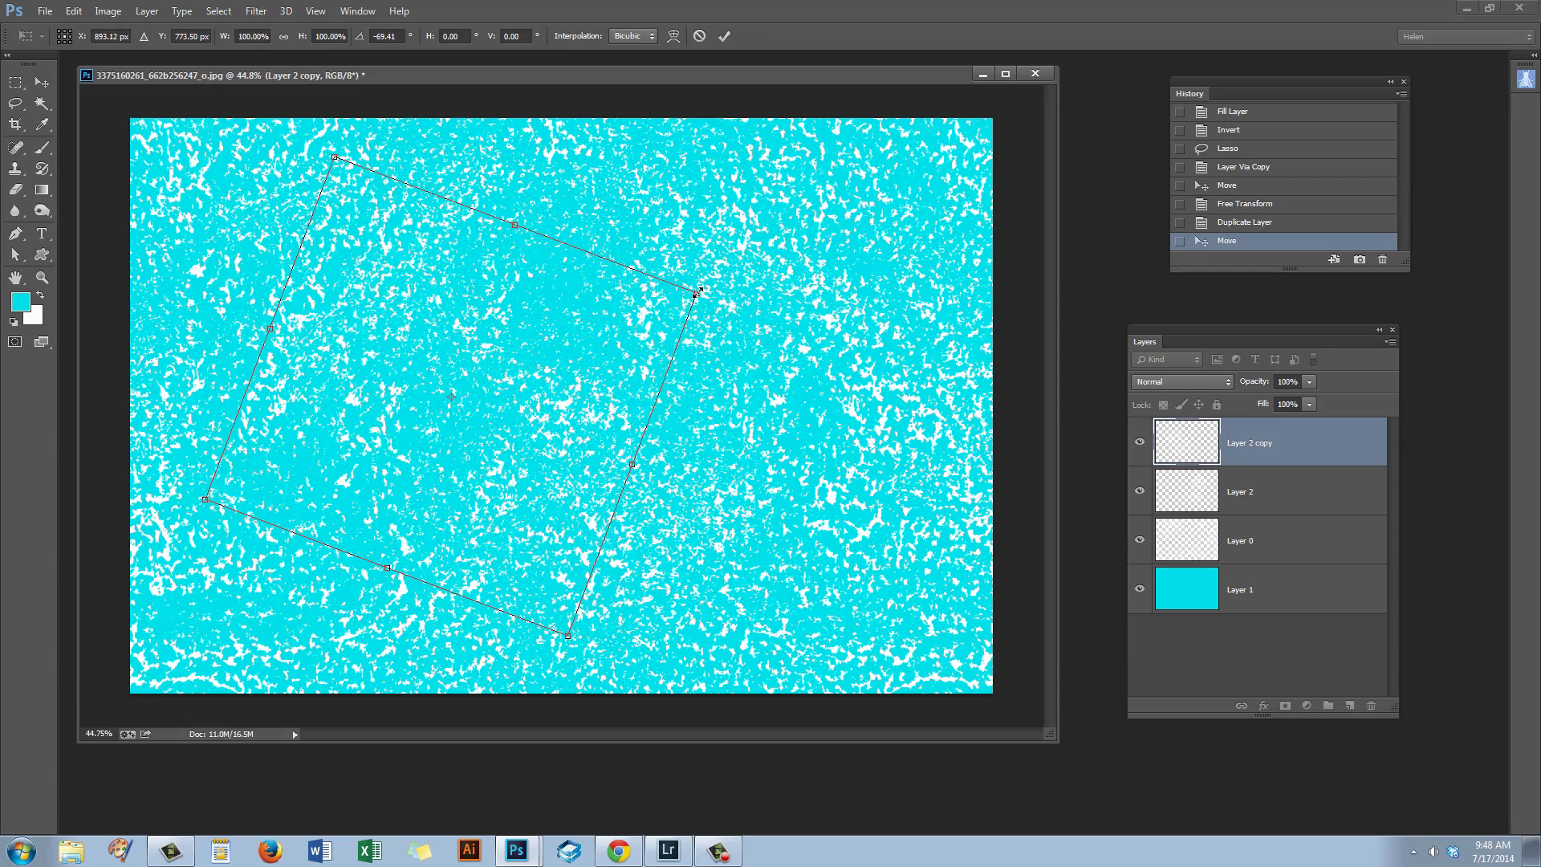
drag(698, 293, 641, 272)
drag(374, 390, 360, 417)
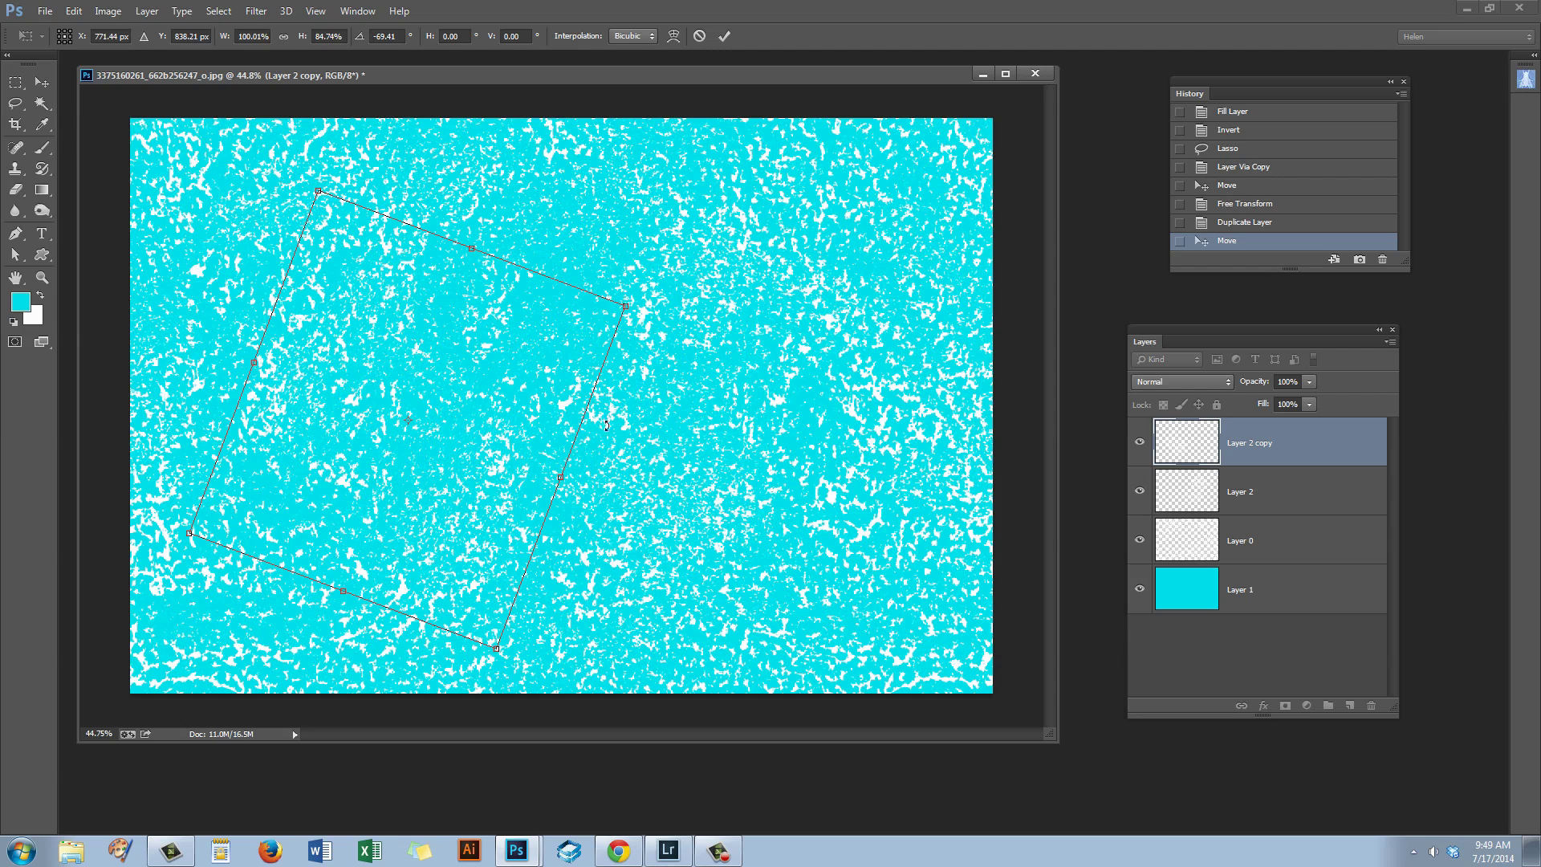
click(724, 36)
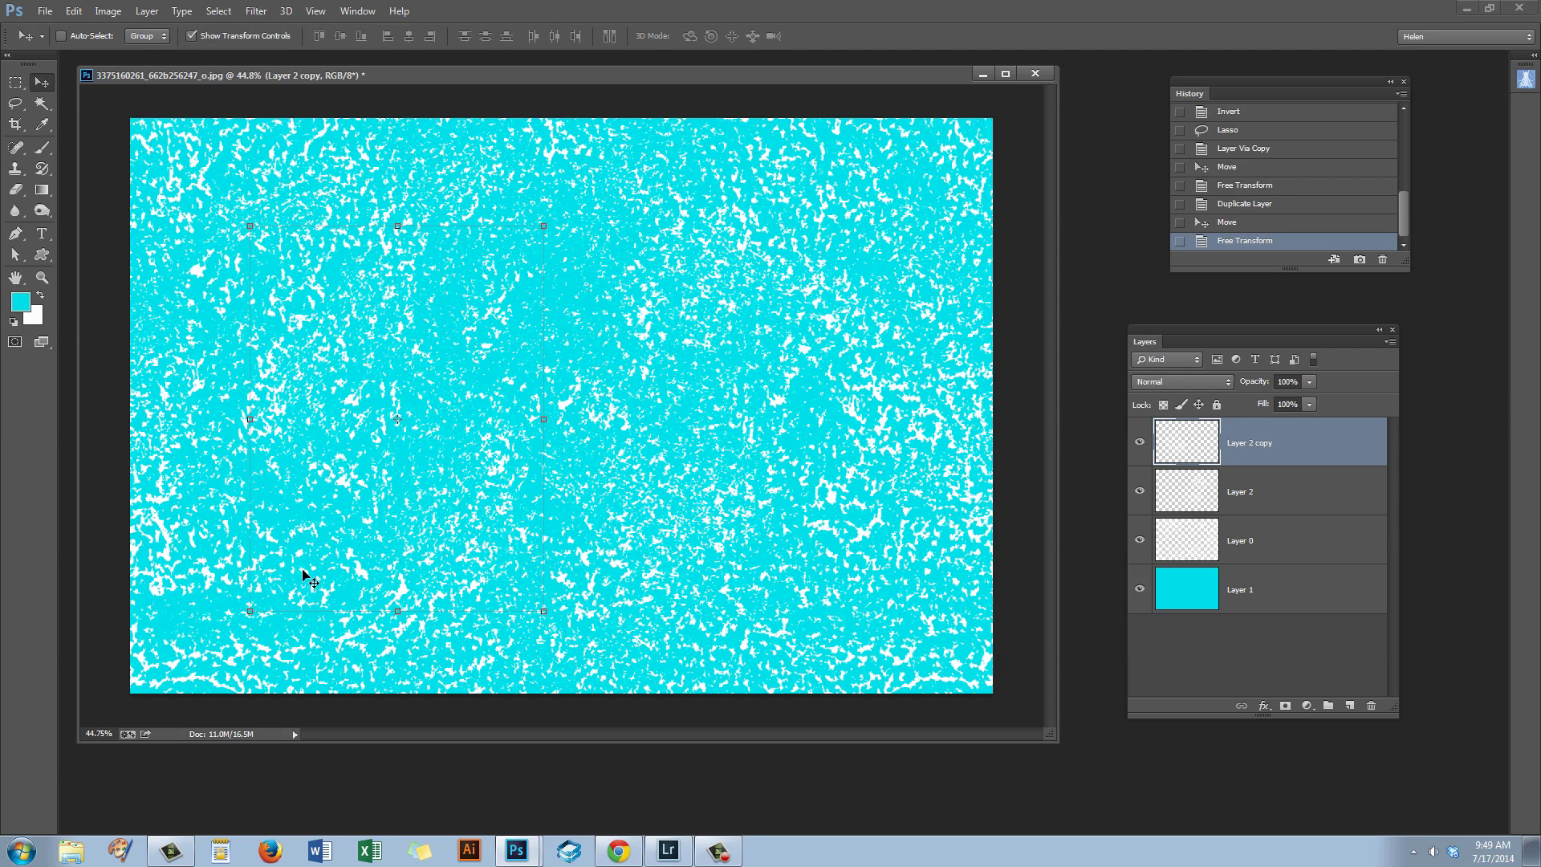
Commit an unchanged transform and add Layer 2 and Layer 0 to the layer selection.
click(262, 626)
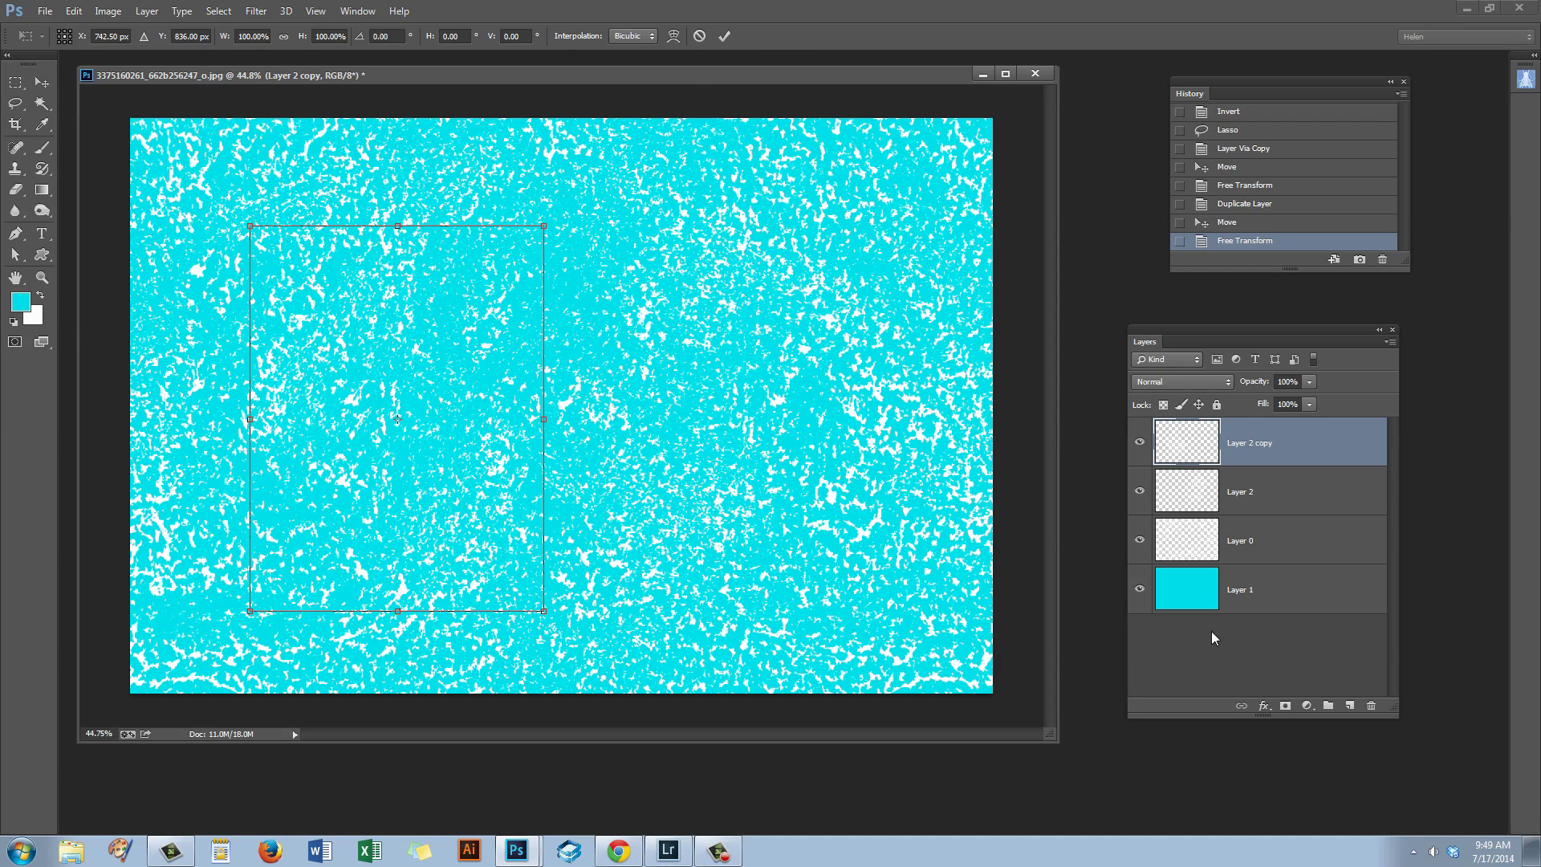
click(725, 35)
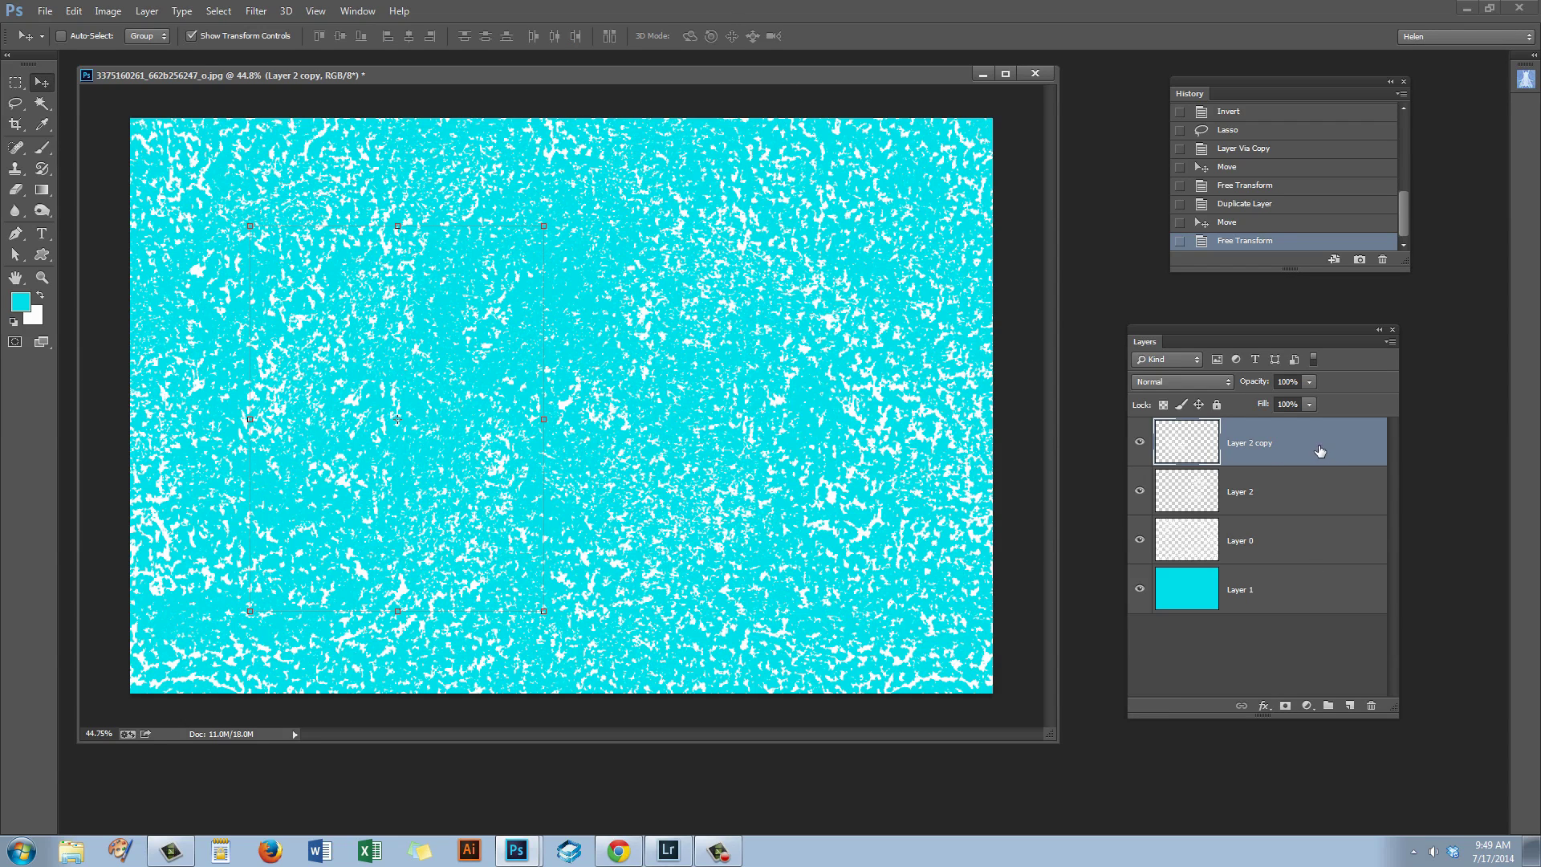
shift+click(1284, 545)
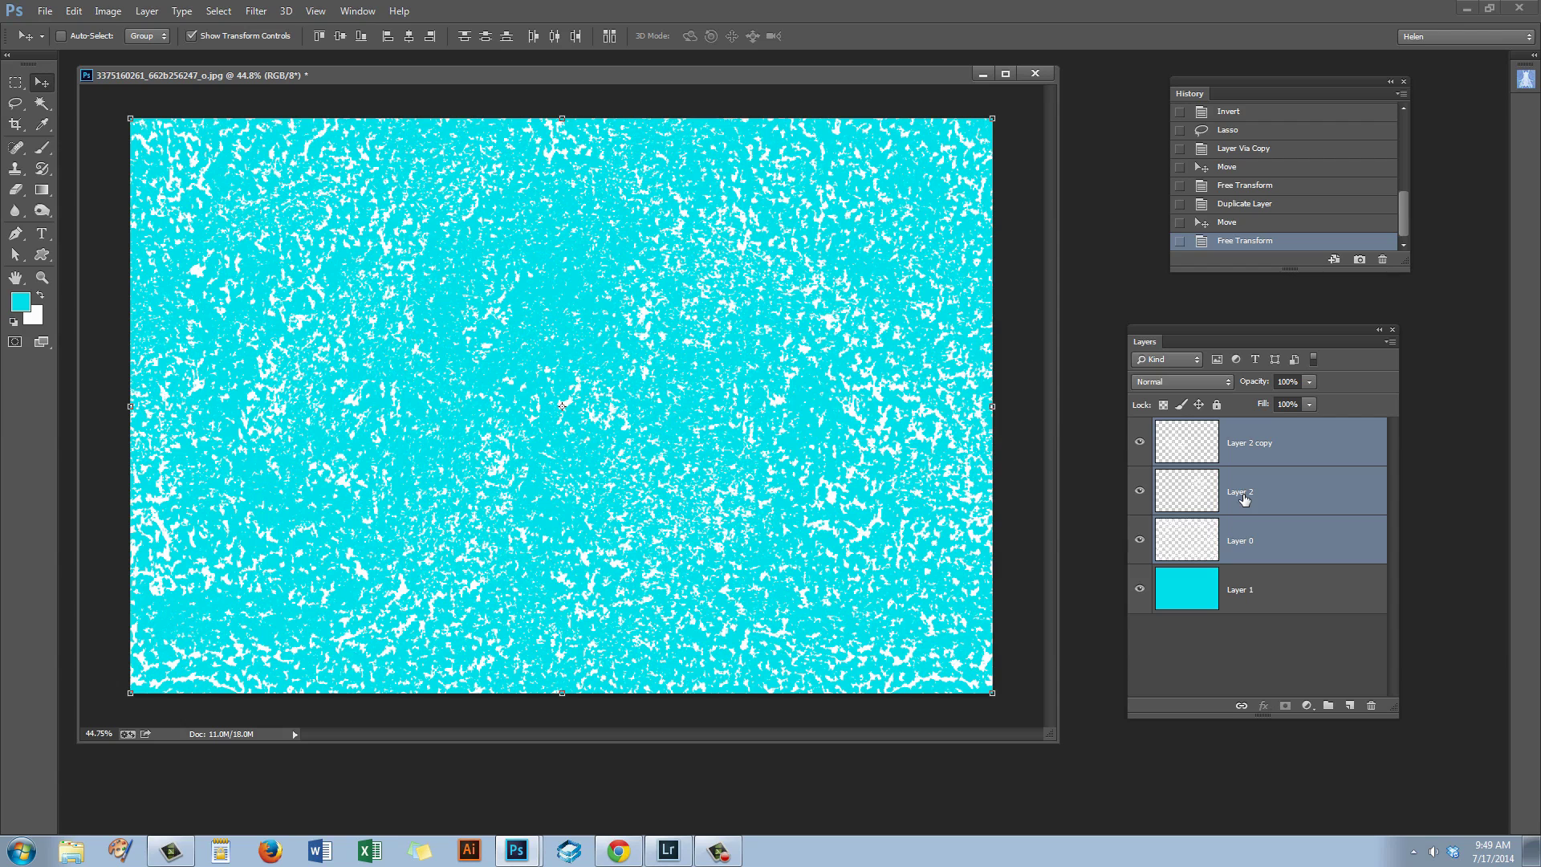
Merge the three texture layers and hide the cyan background to reveal transparency.
key(ctrl+e)
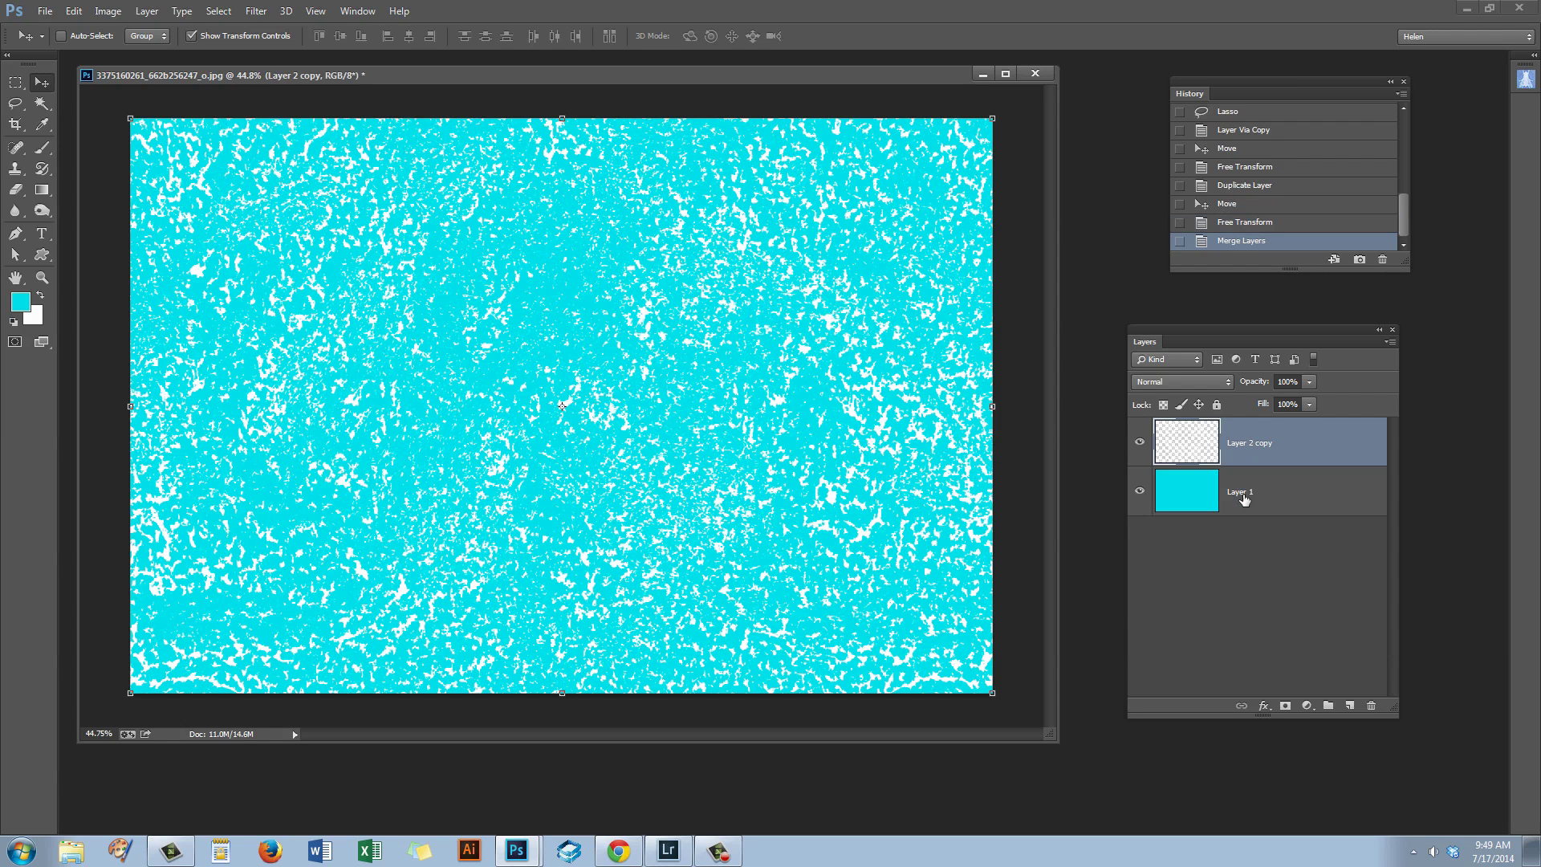
click(1140, 491)
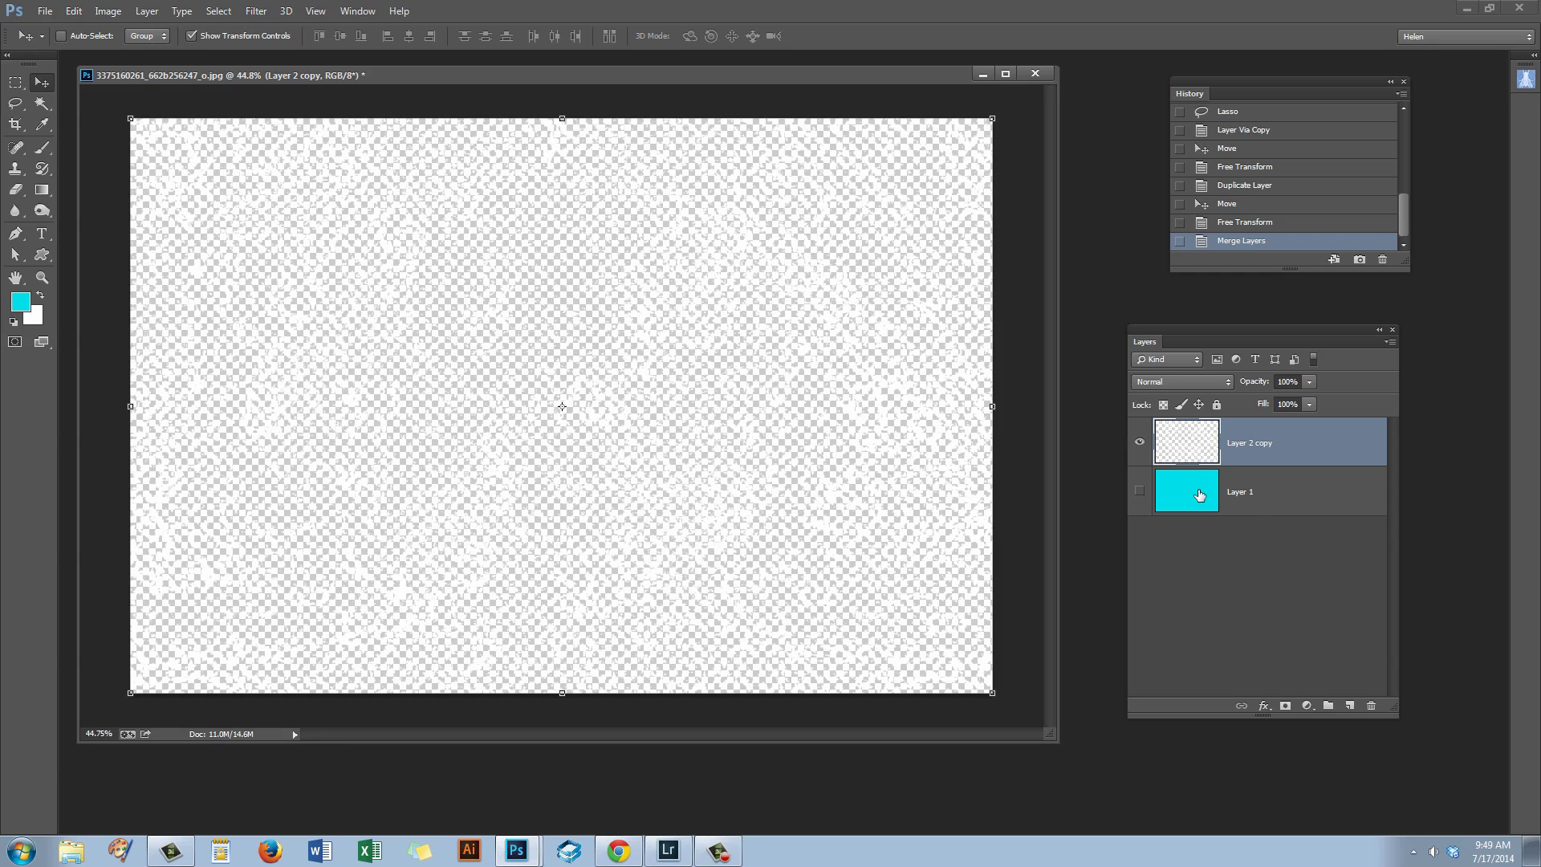
click(1140, 491)
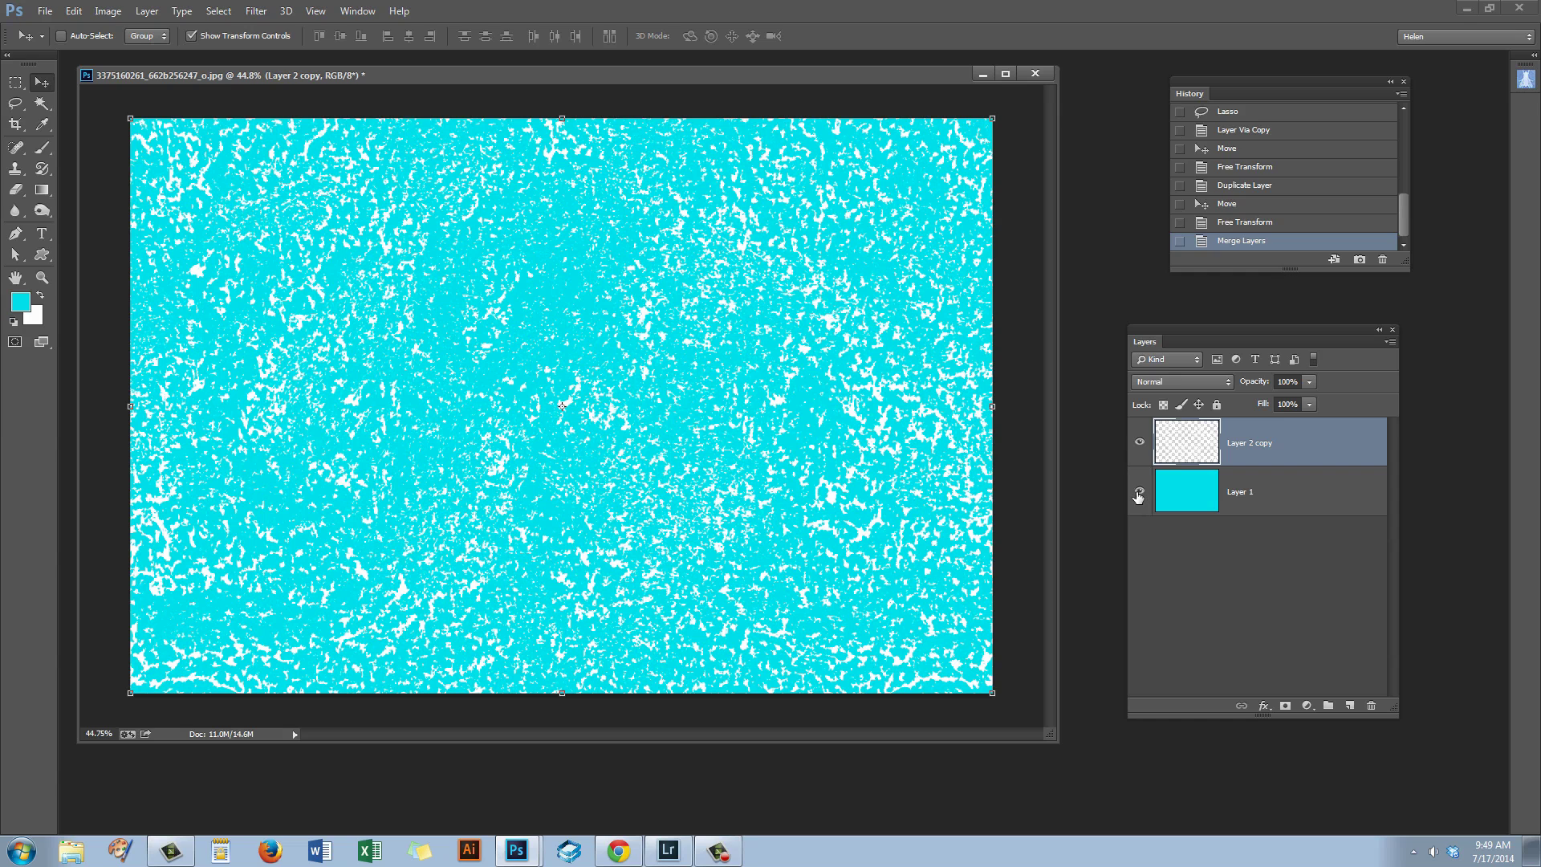
click(1139, 492)
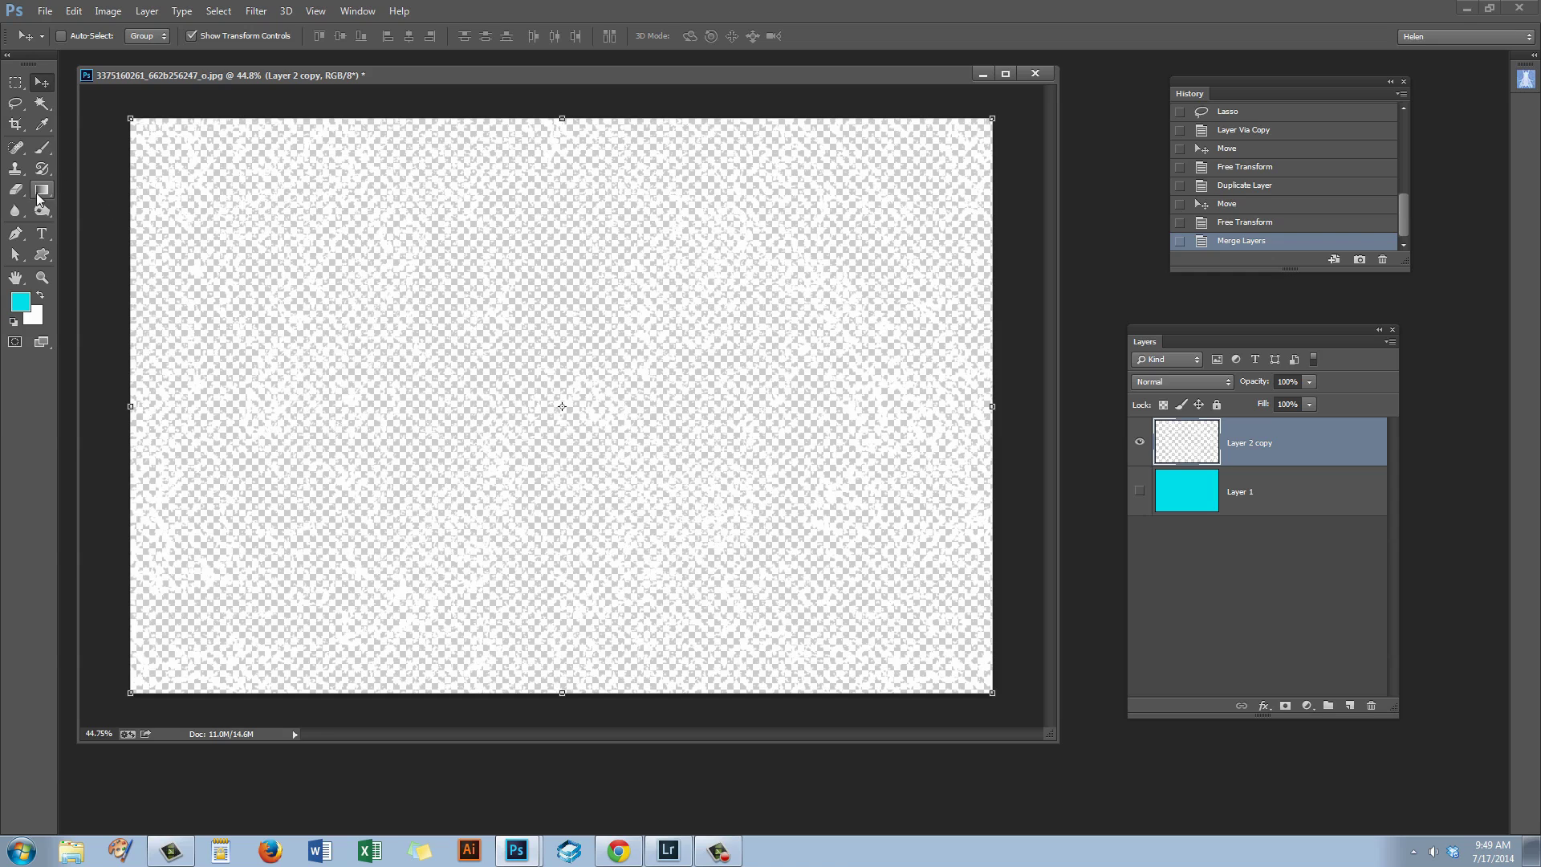
Crop the canvas to a 1:1 square, shifting the image left under the crop.
click(12, 84)
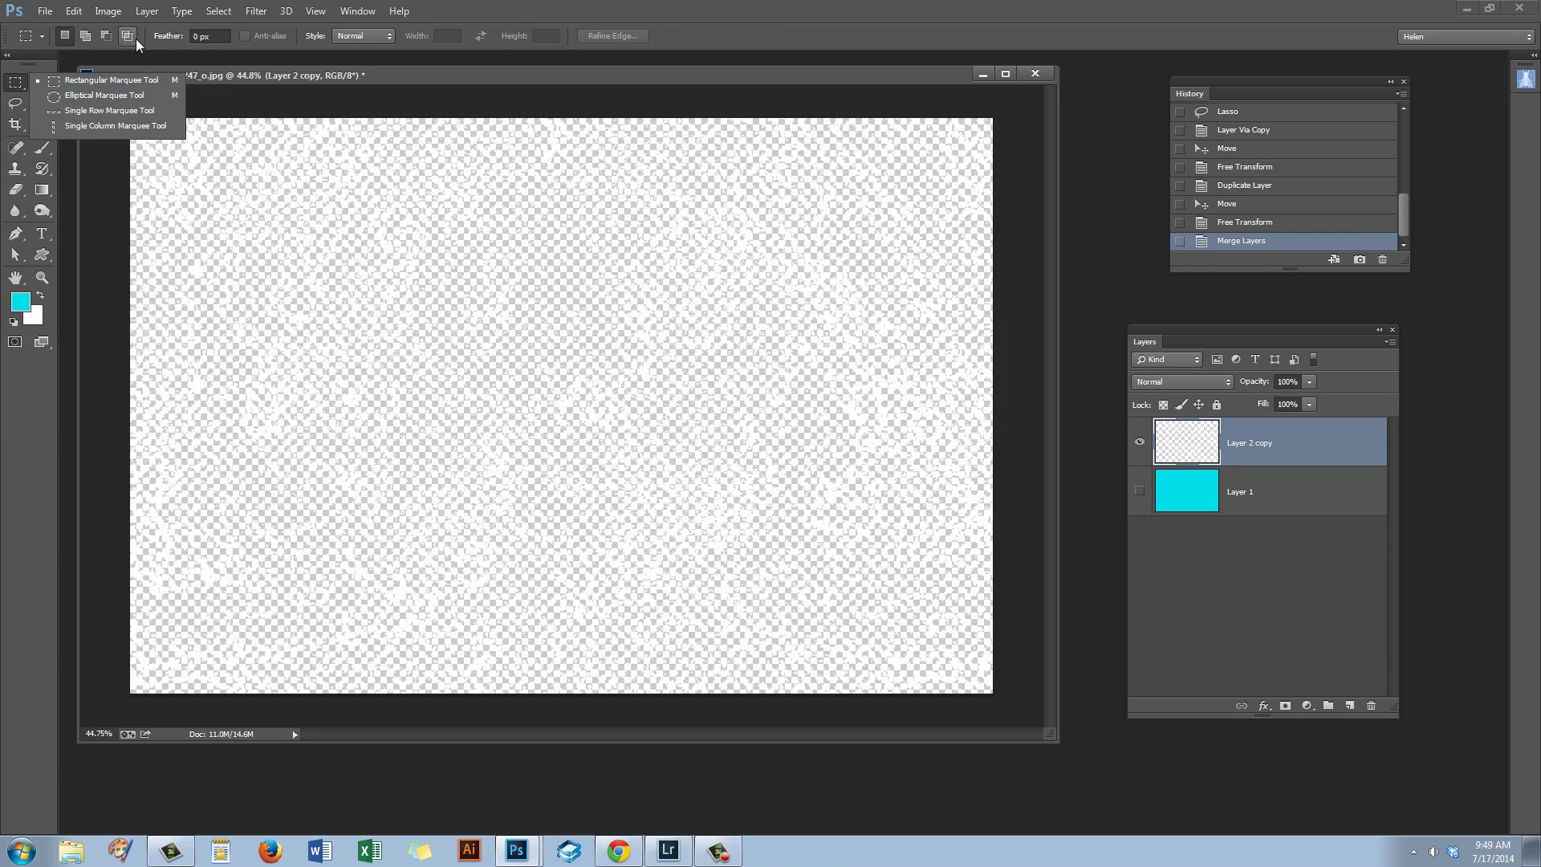
click(18, 129)
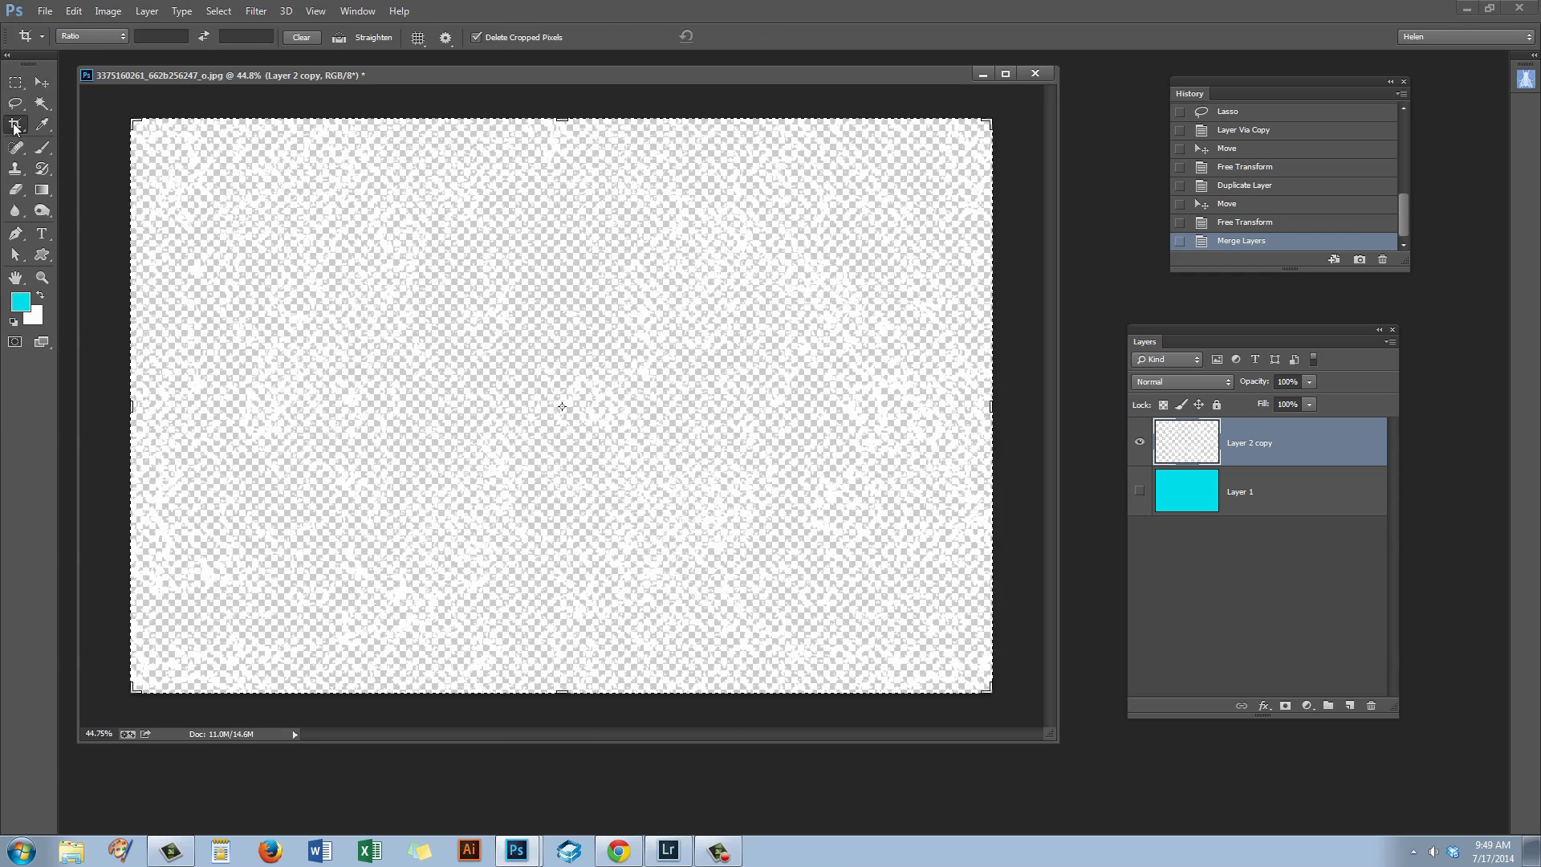
click(160, 36)
key(Tab)
text(1)
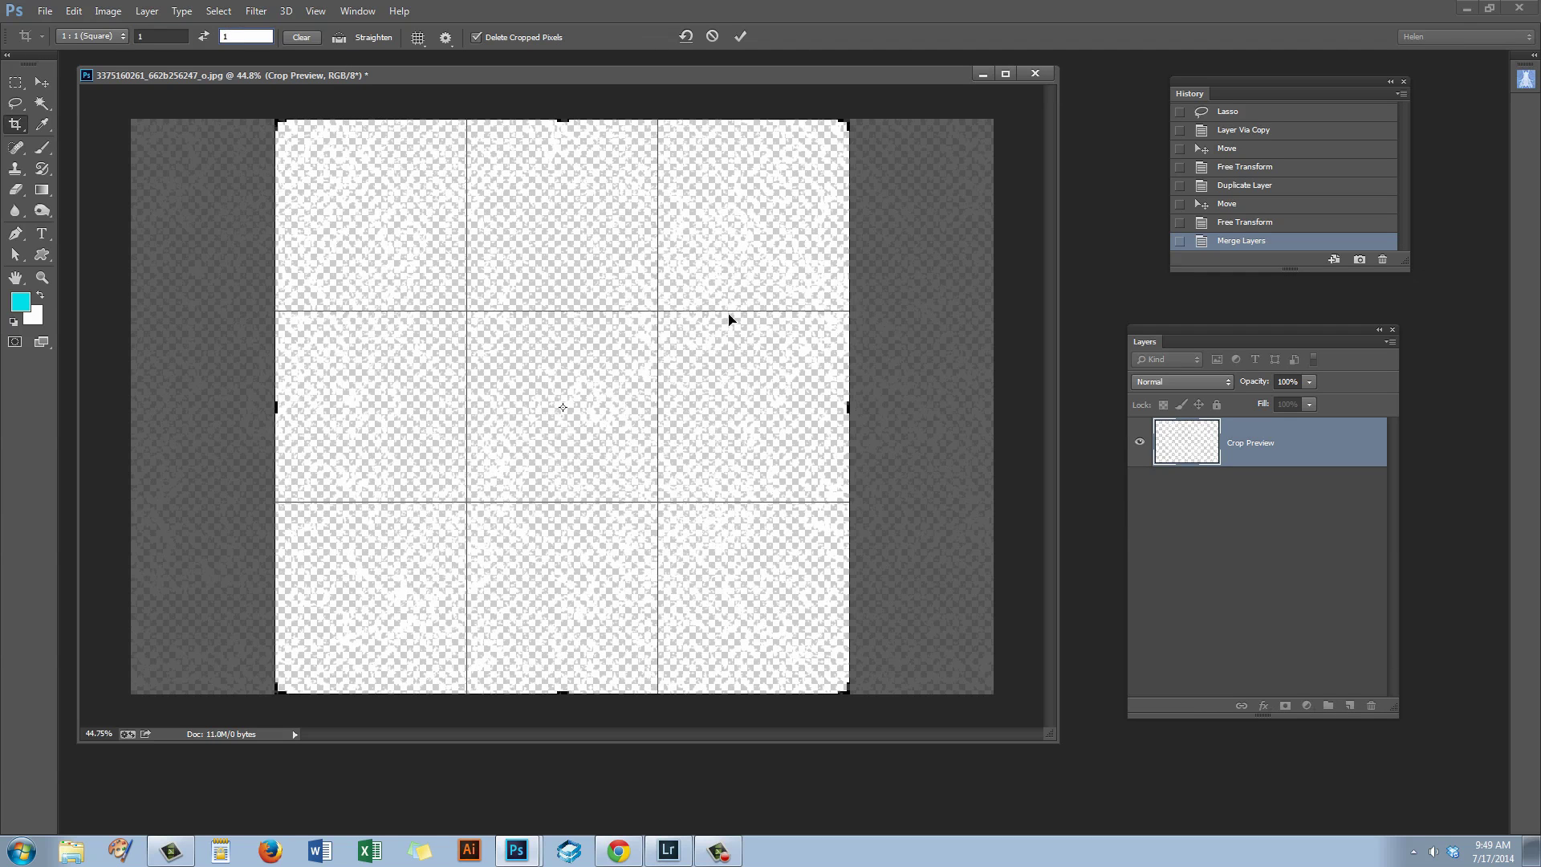
drag(618, 419, 530, 442)
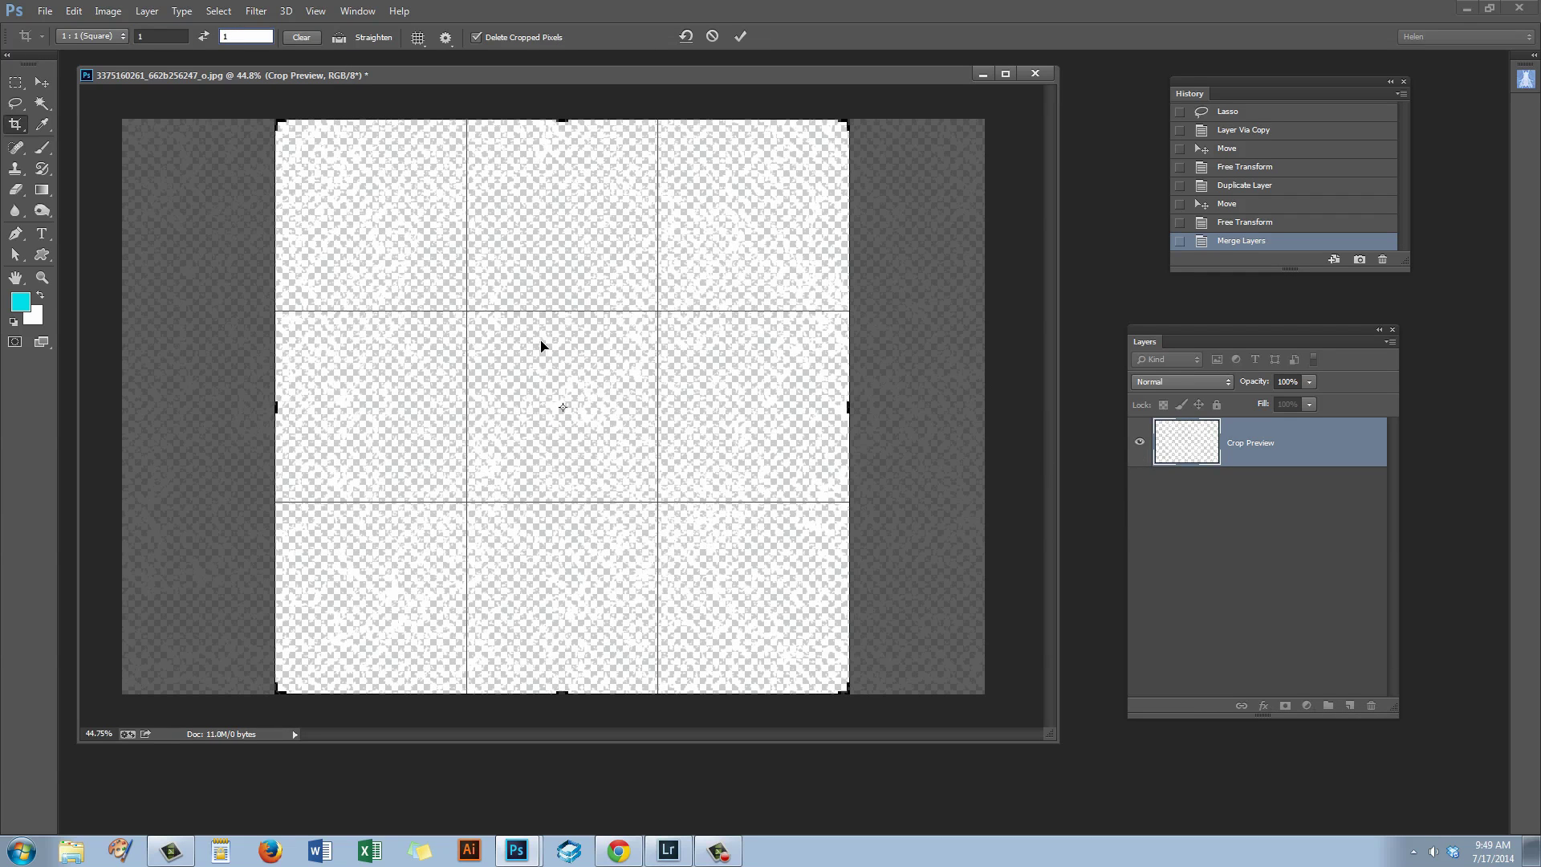
click(739, 38)
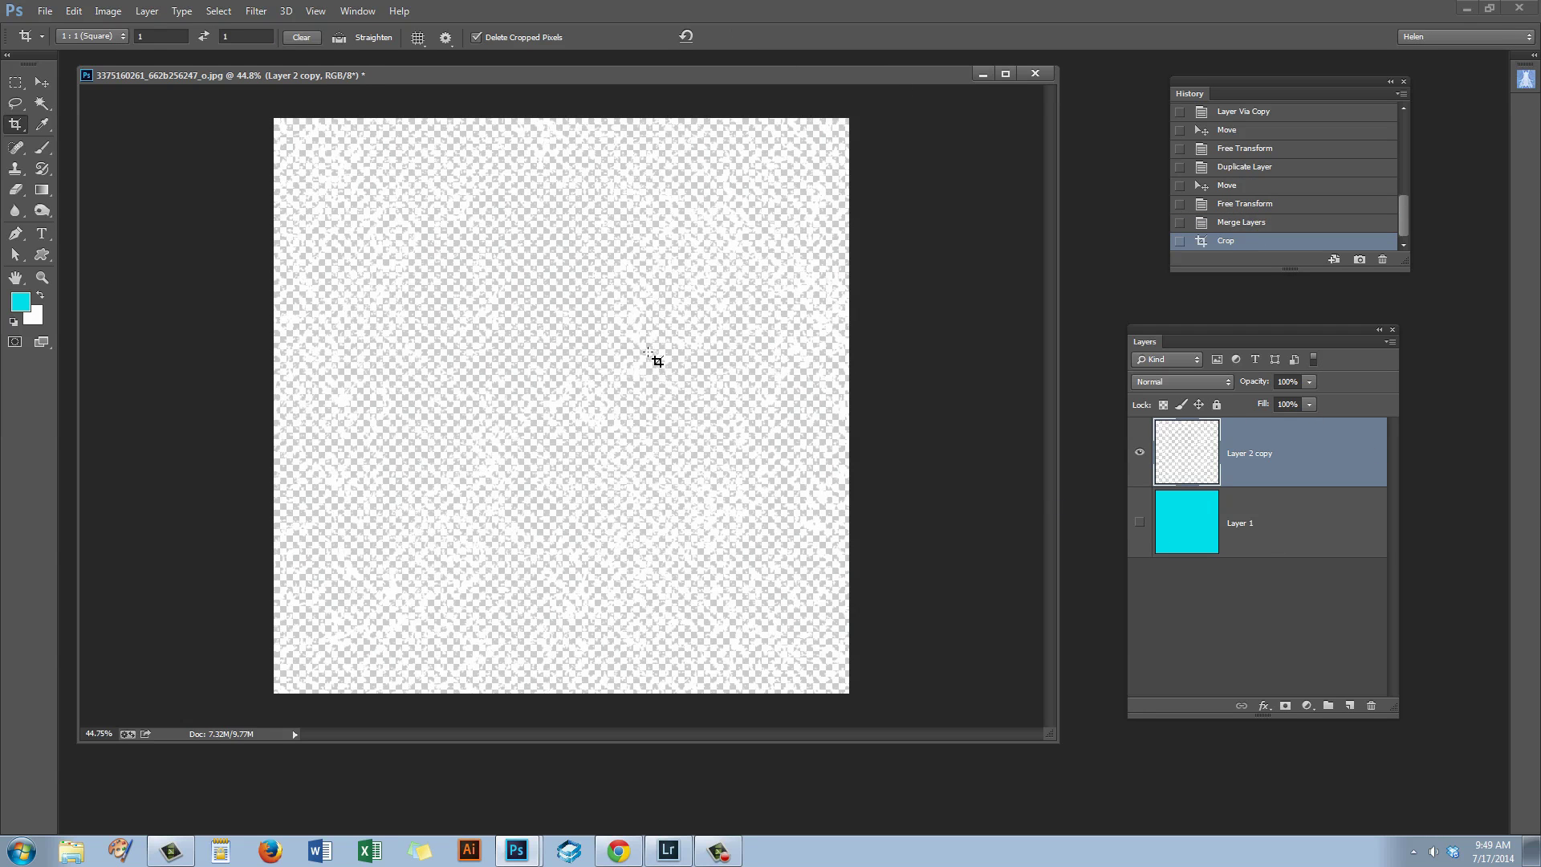
Save the transparent texture as texture1 in PNG format via Save As.
click(44, 12)
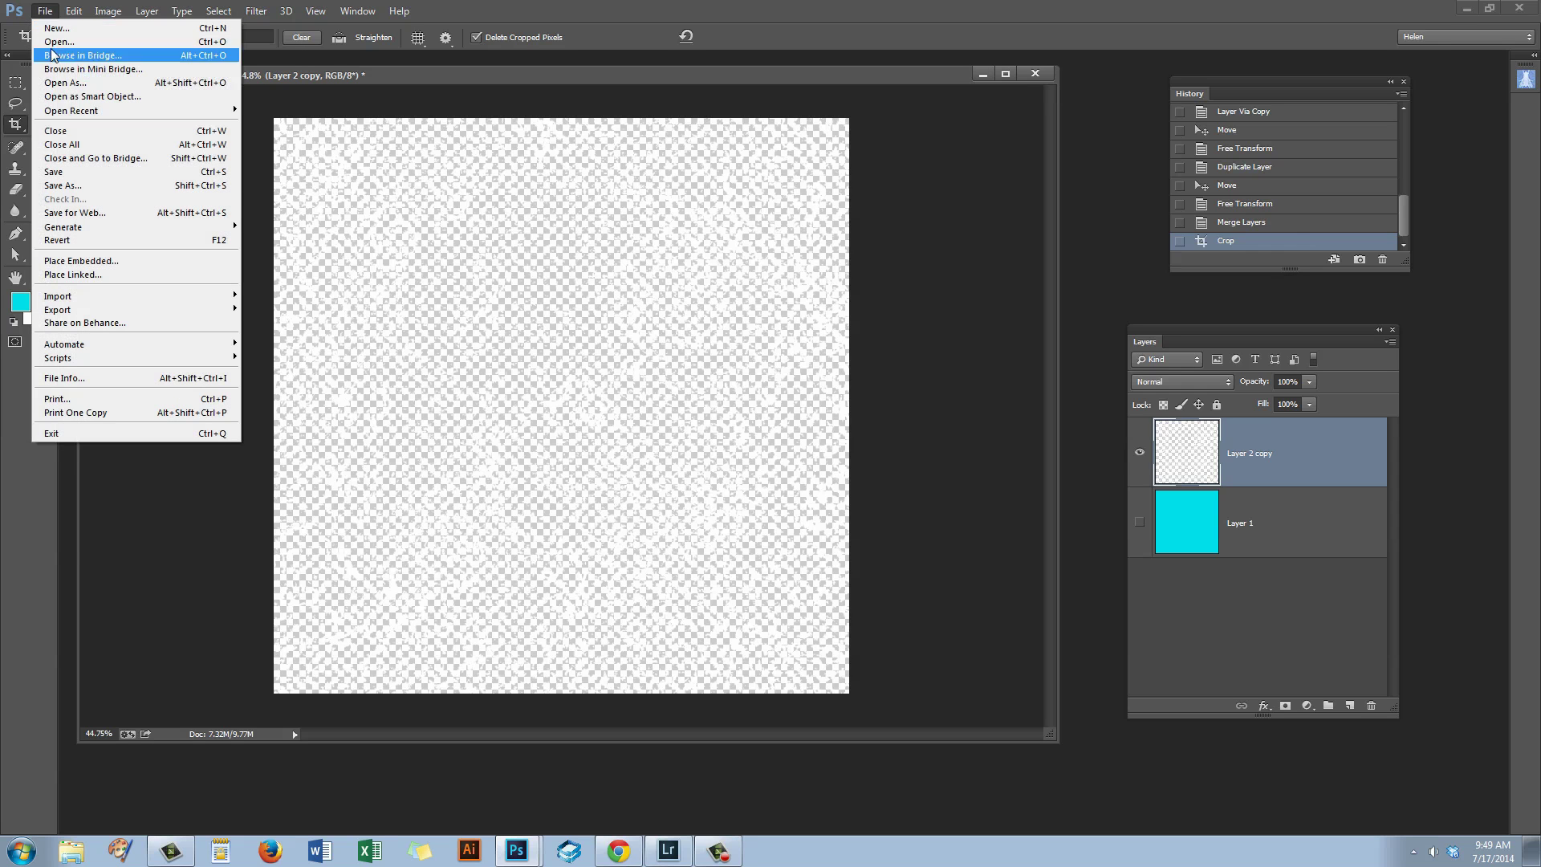
click(60, 189)
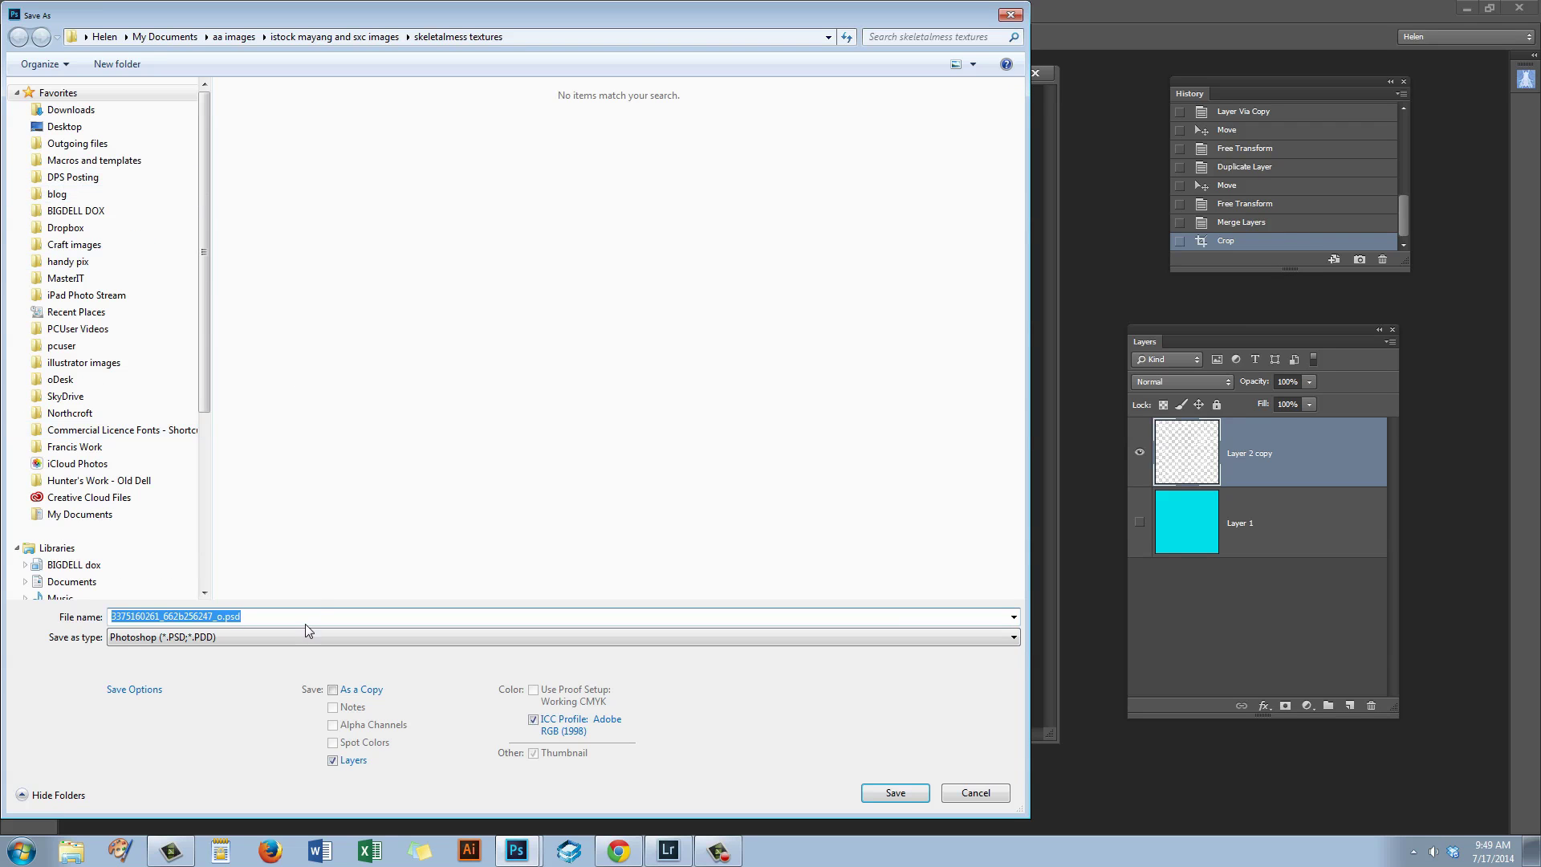
click(179, 638)
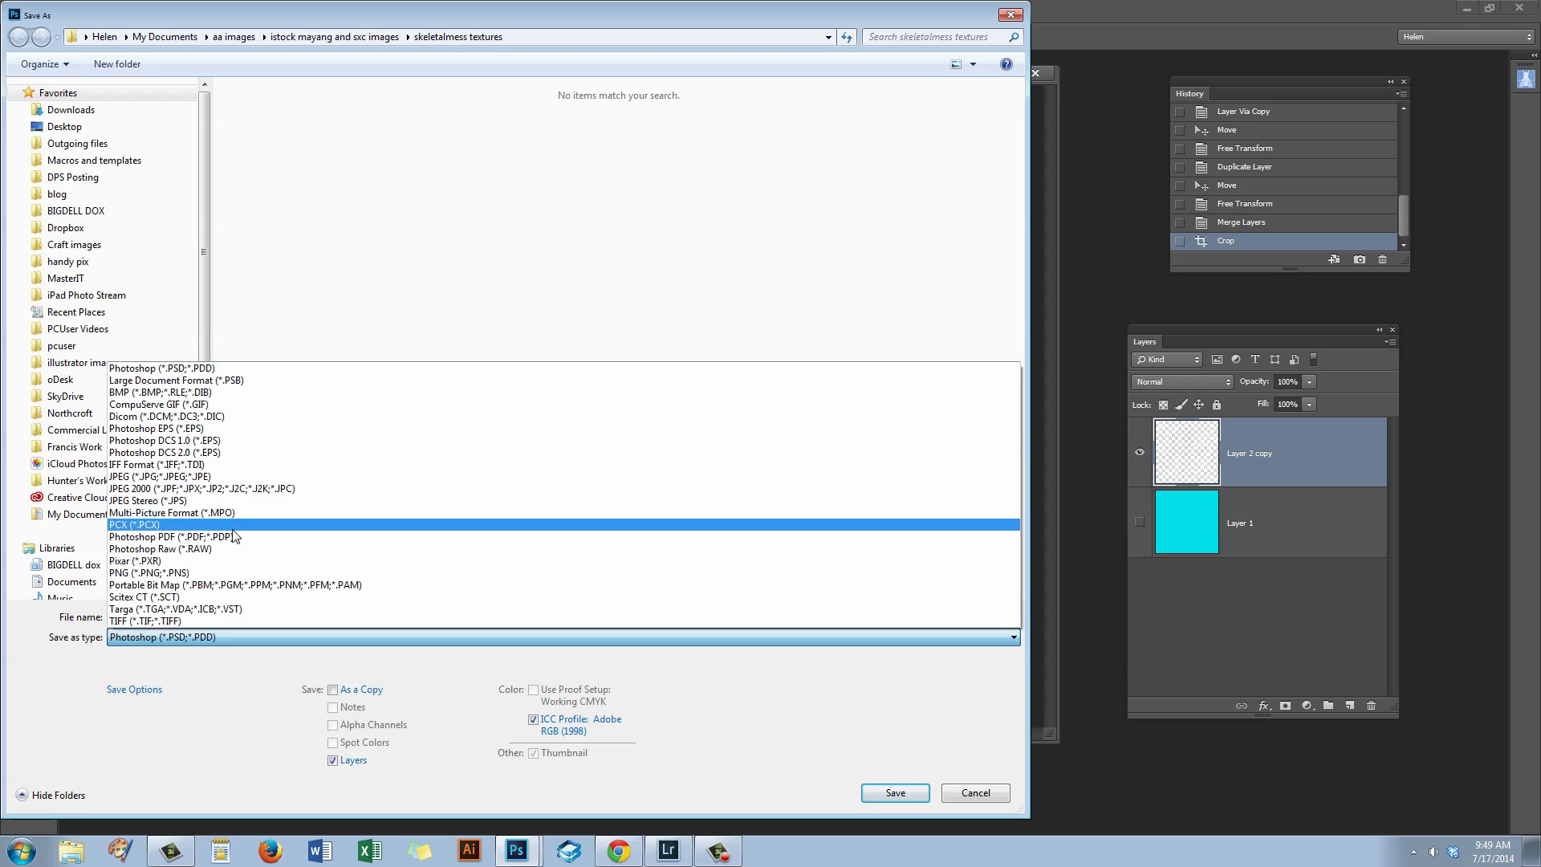
click(247, 574)
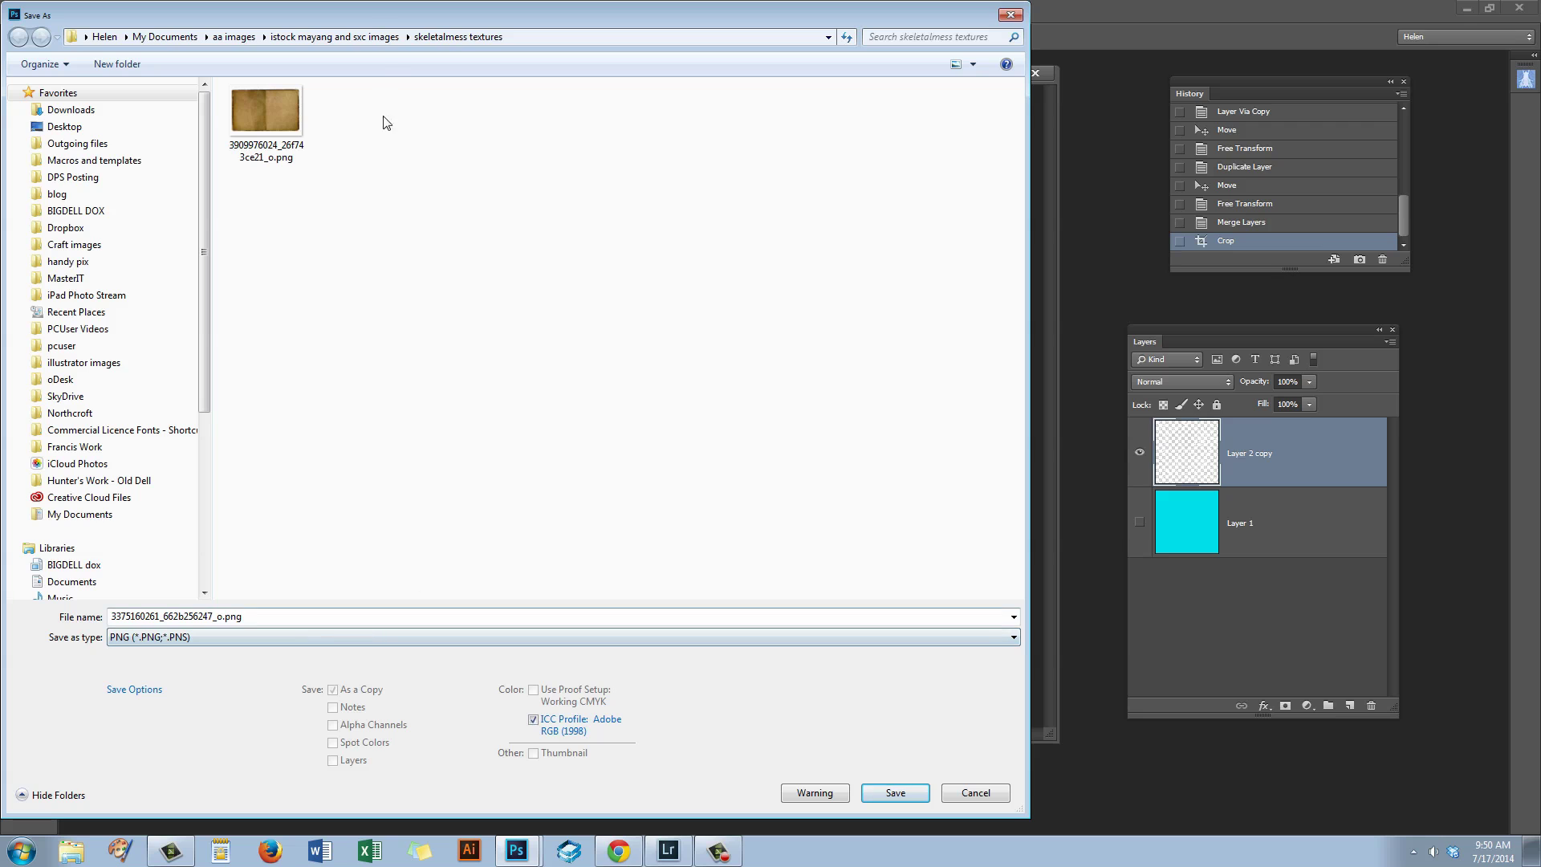
drag(372, 19, 625, 20)
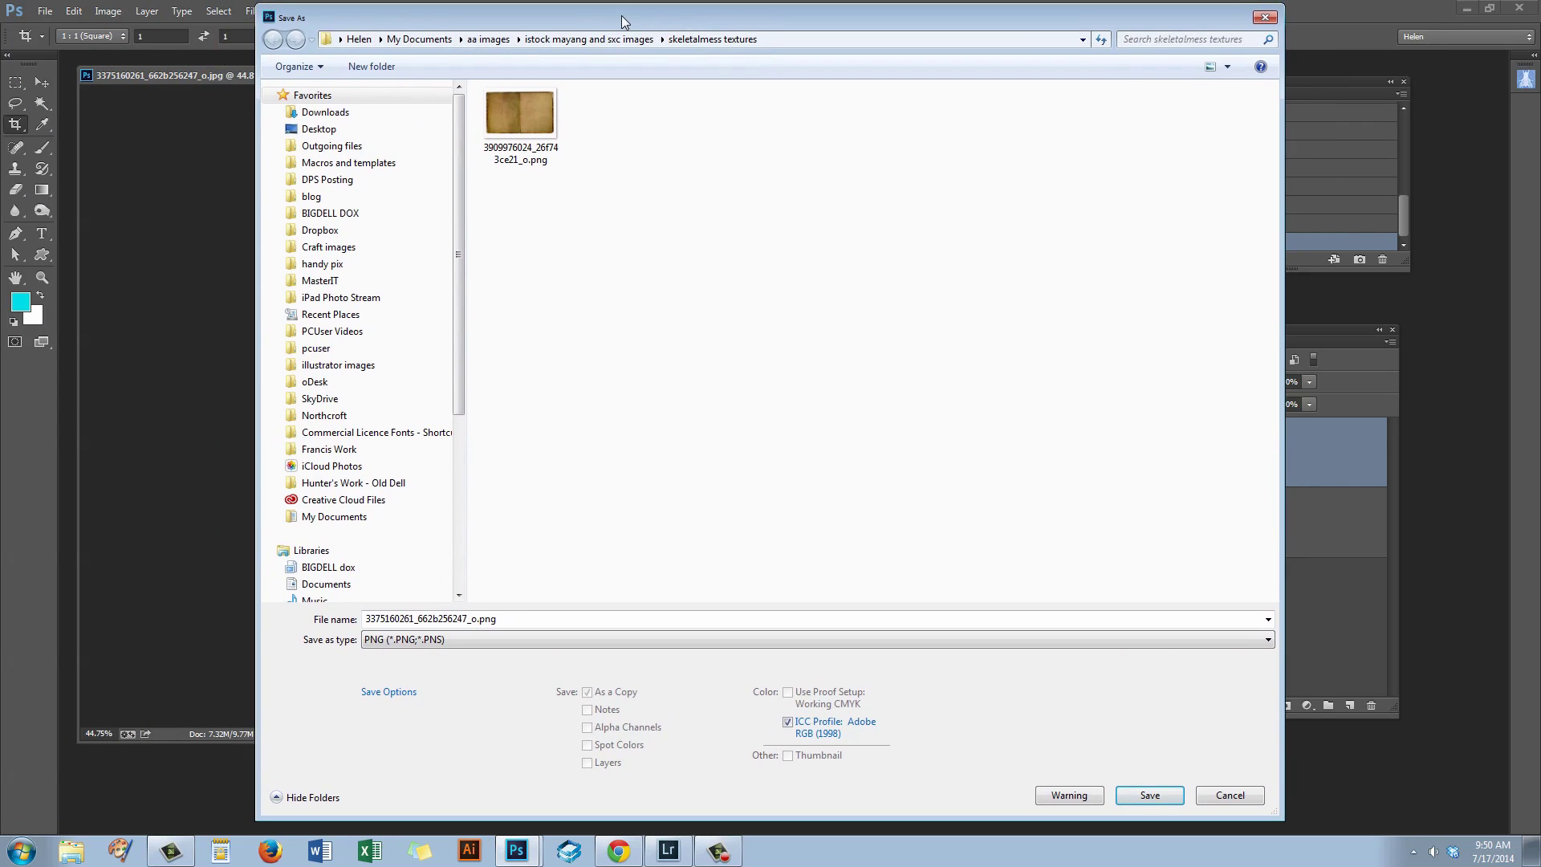
double_click(527, 619)
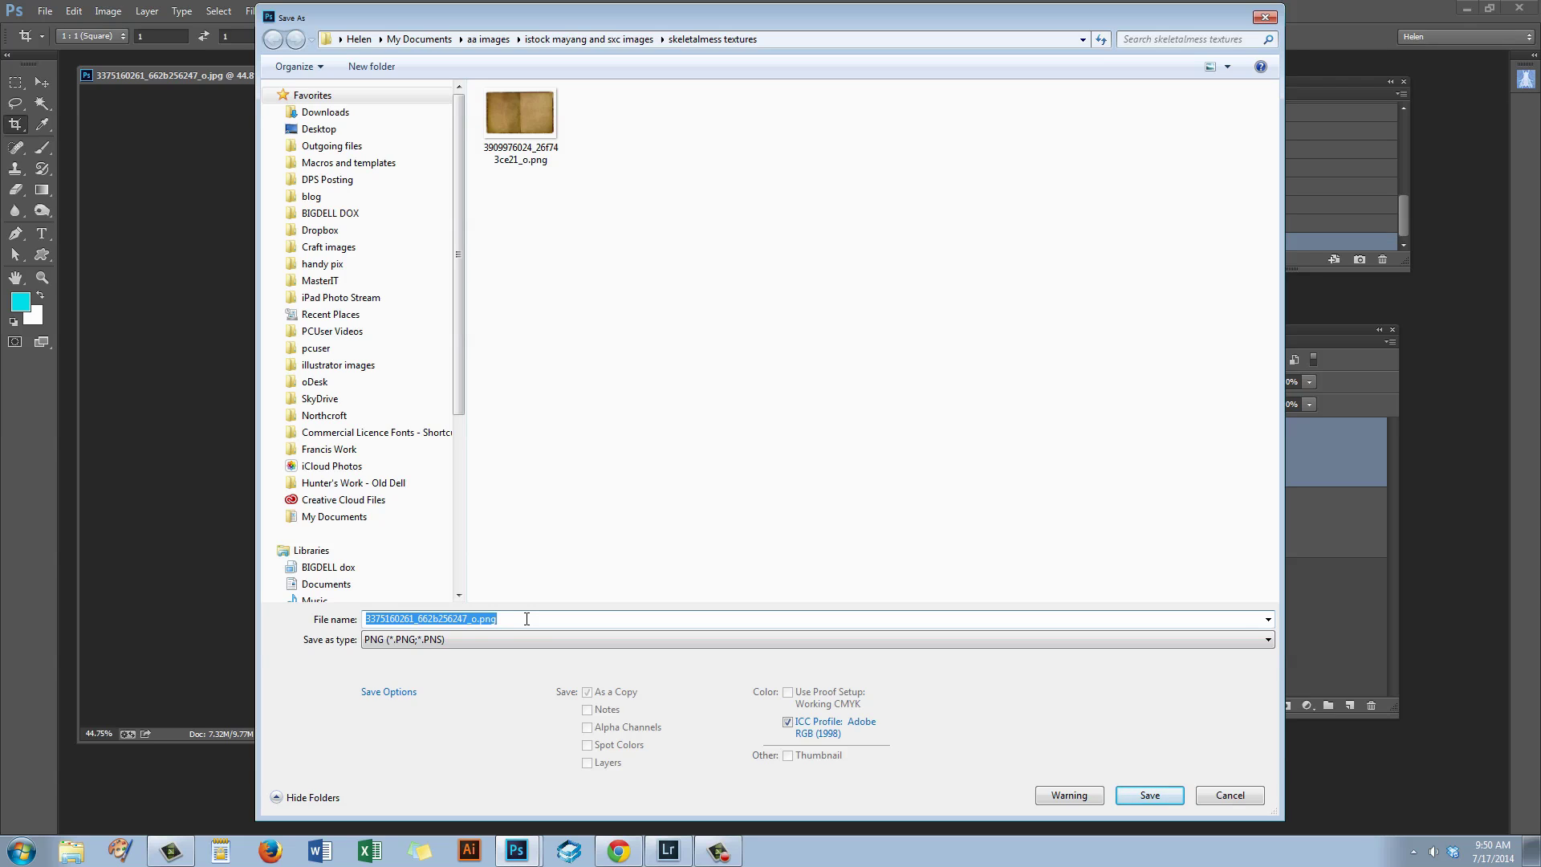
text(te)
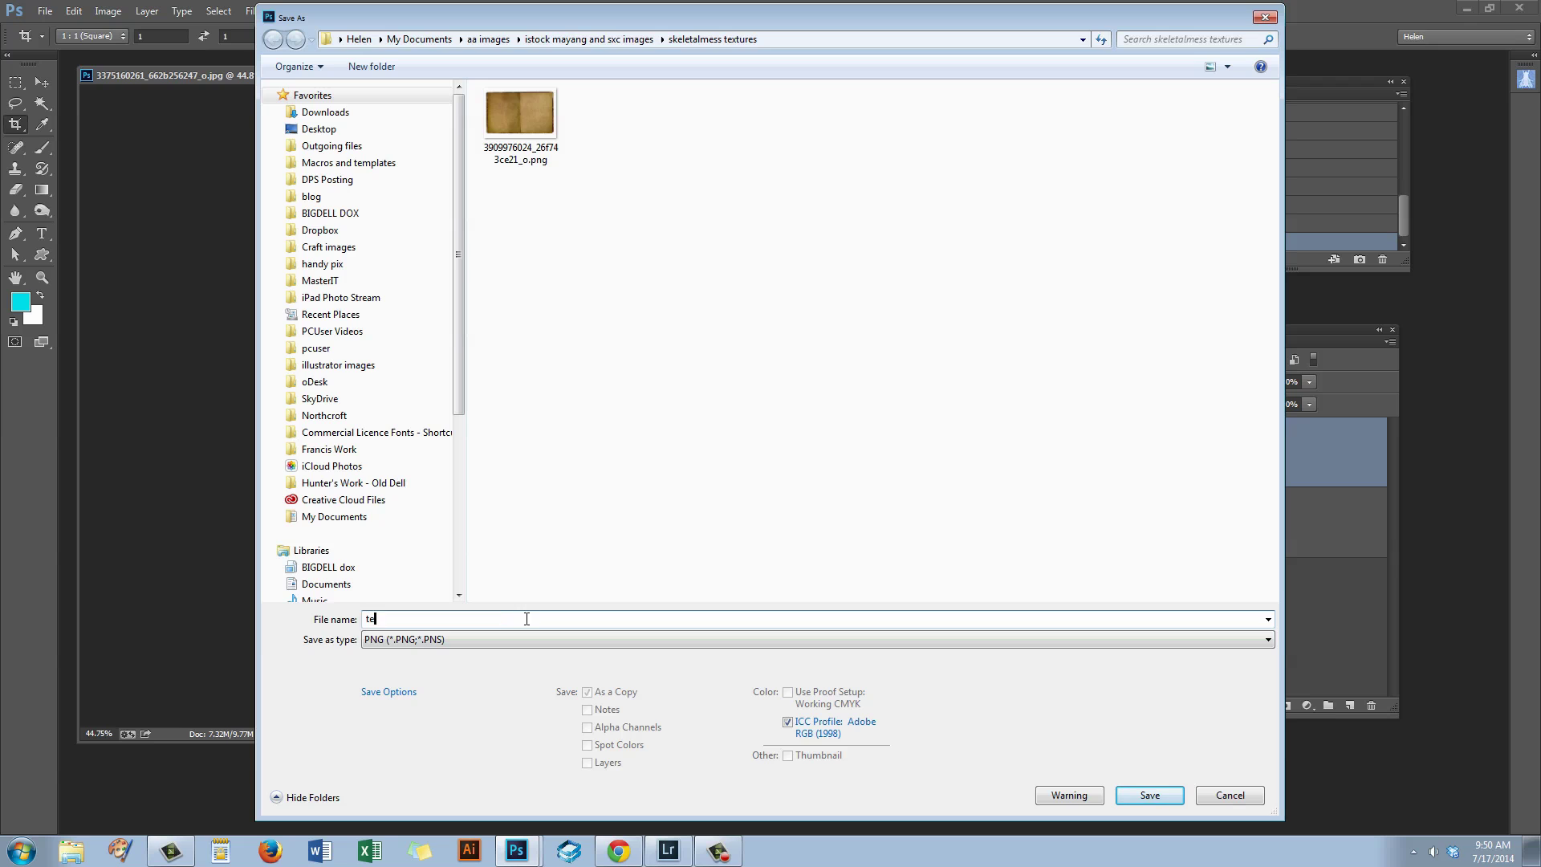
text(xture1)
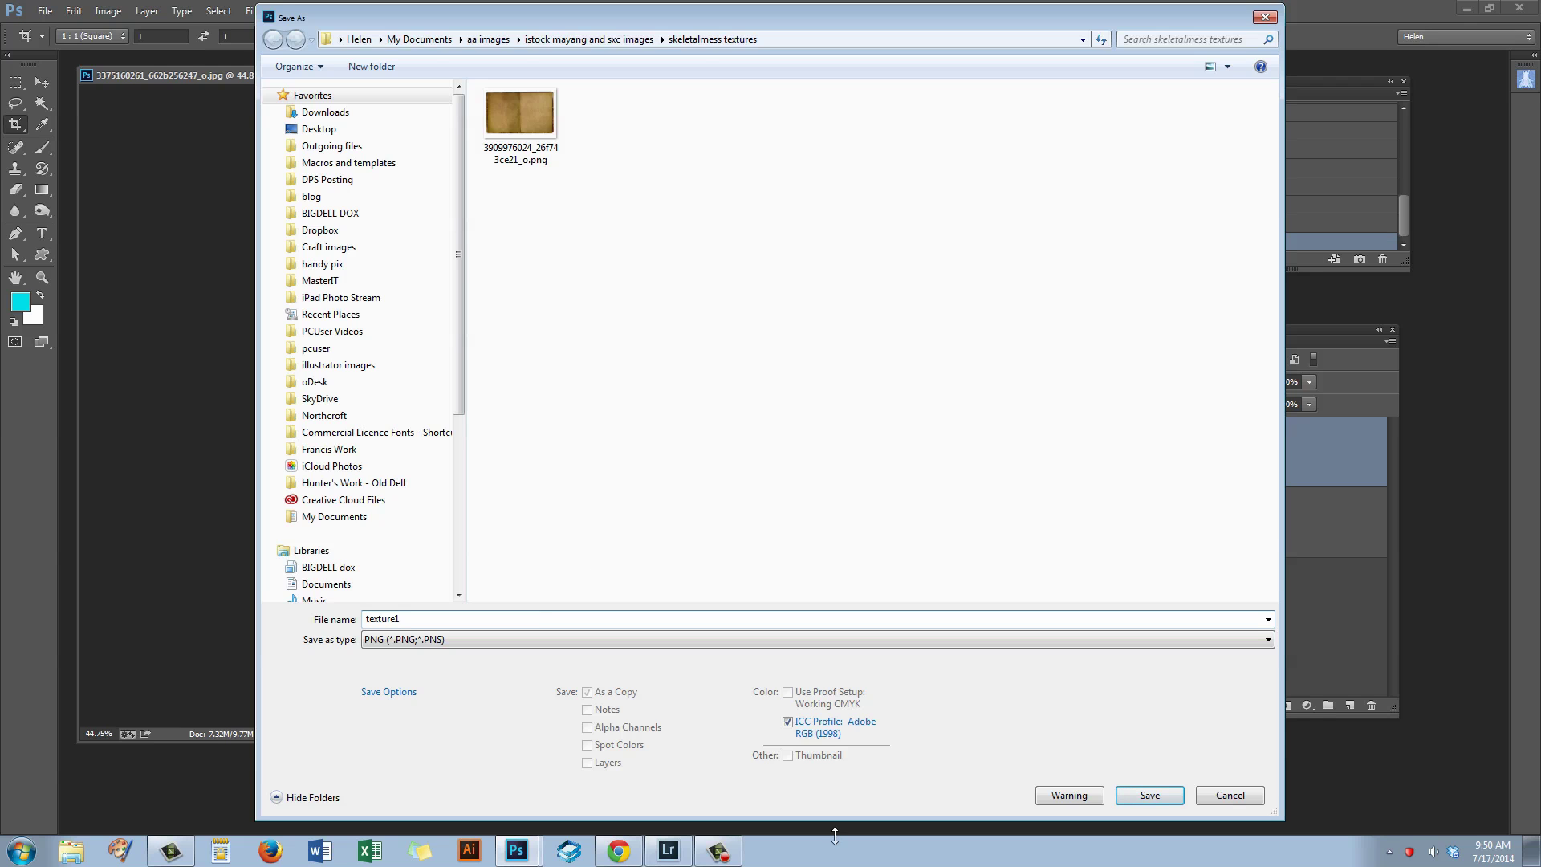
click(1160, 802)
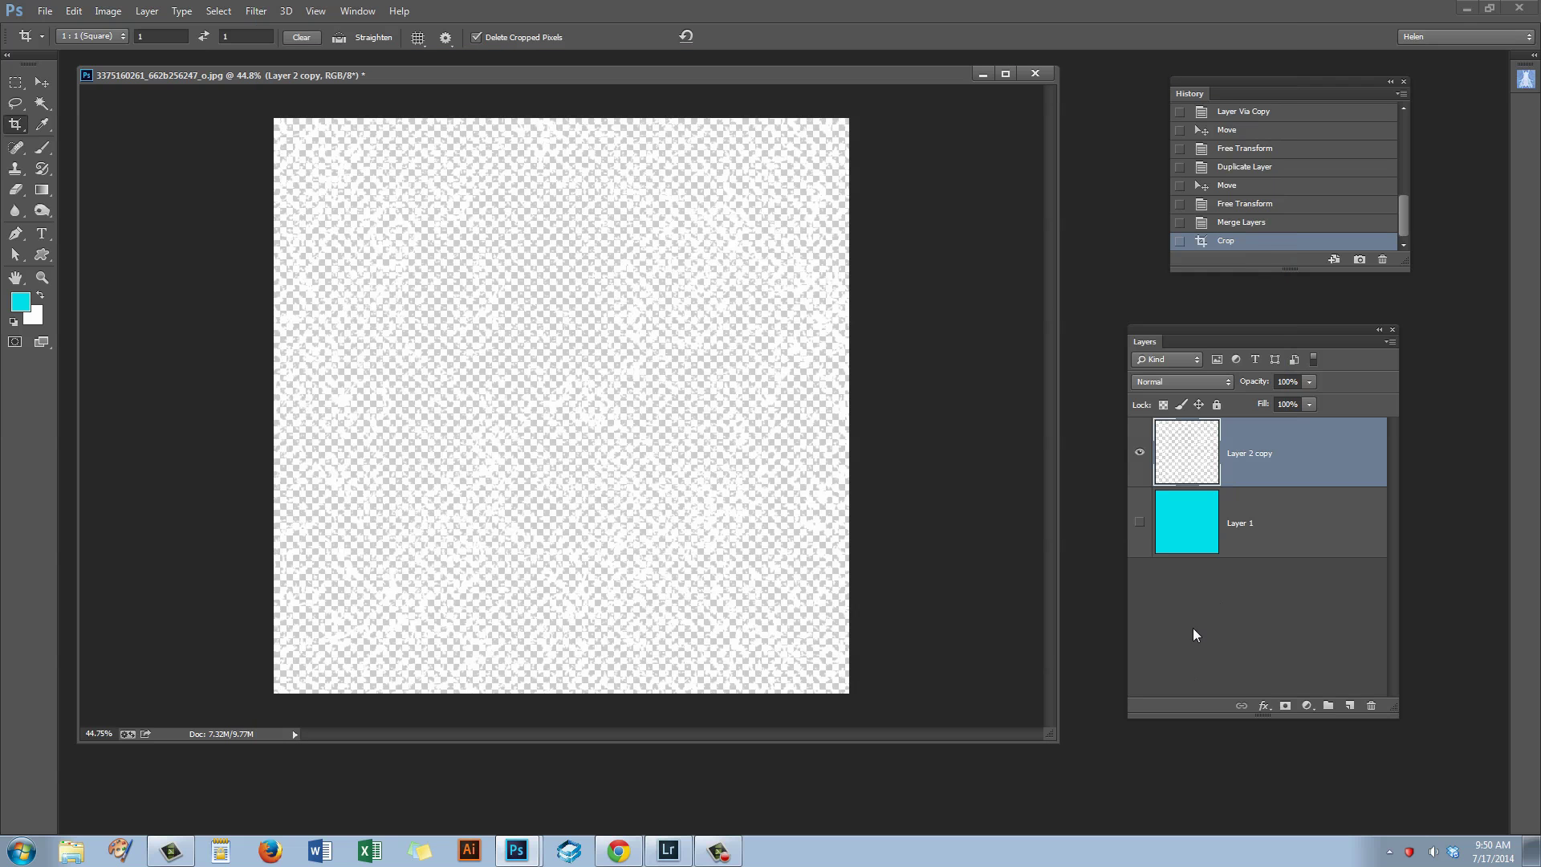
Close the texture document and unlock the scratched plastic texture's Background into Layer 0.
click(1035, 74)
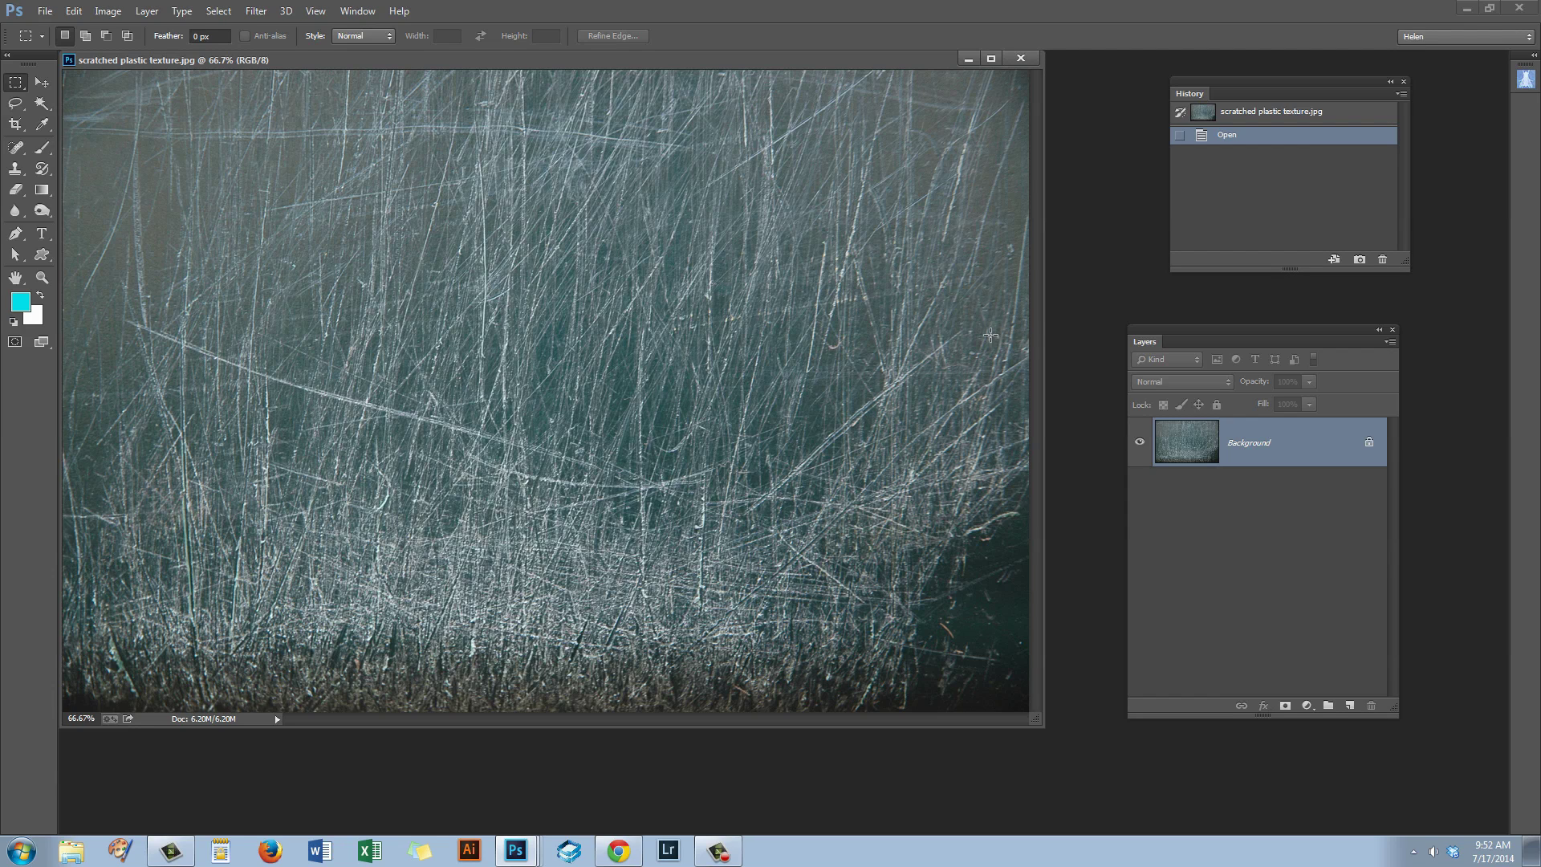
drag(1177, 336, 1110, 333)
drag(1302, 444, 1306, 700)
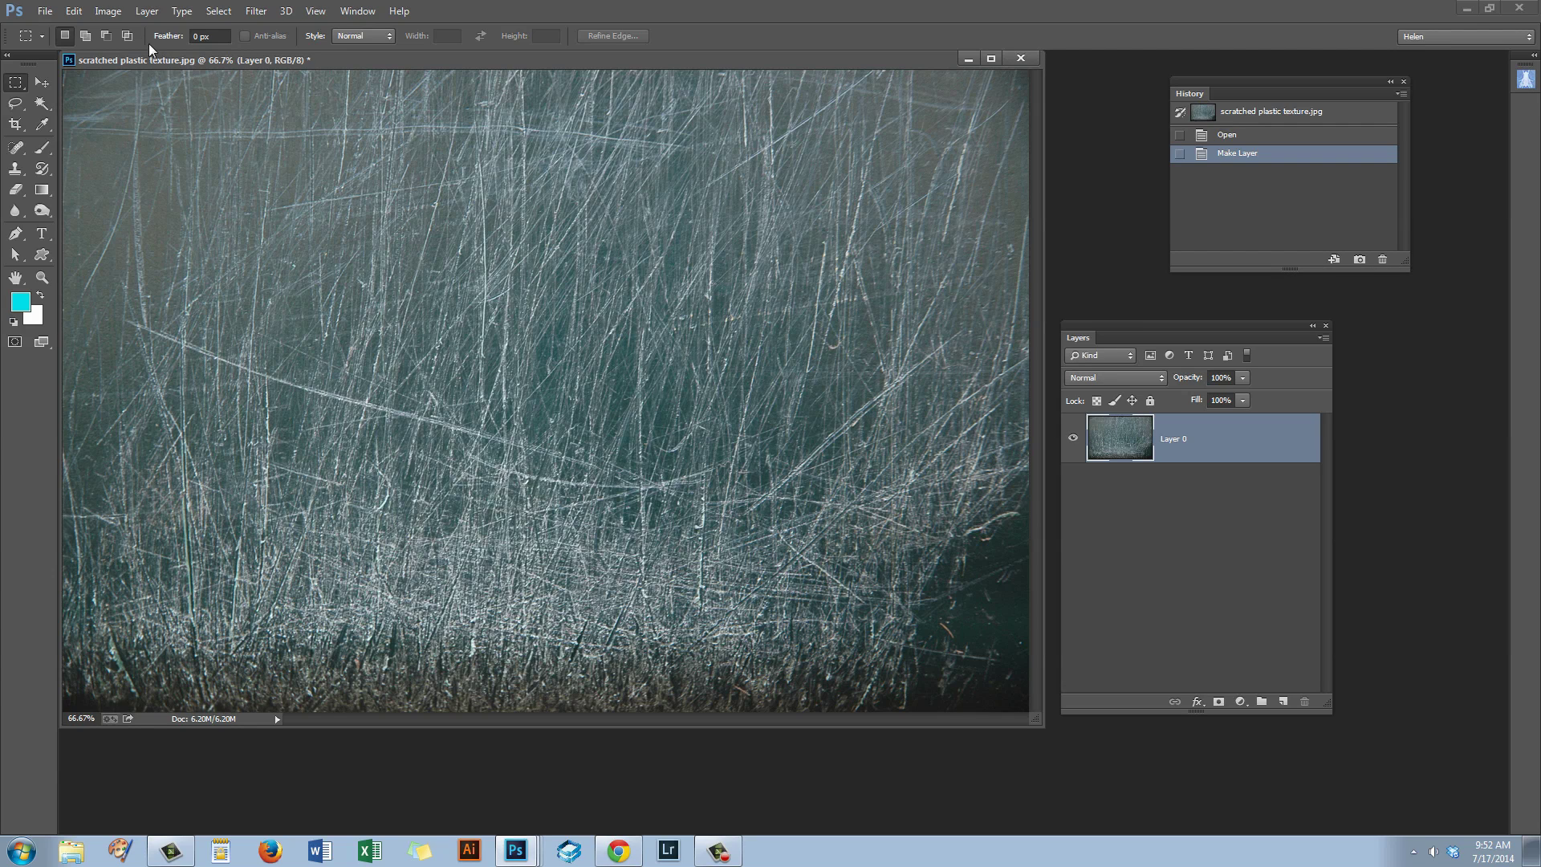
Add a Curves 1 adjustment layer above Layer 0.
click(147, 11)
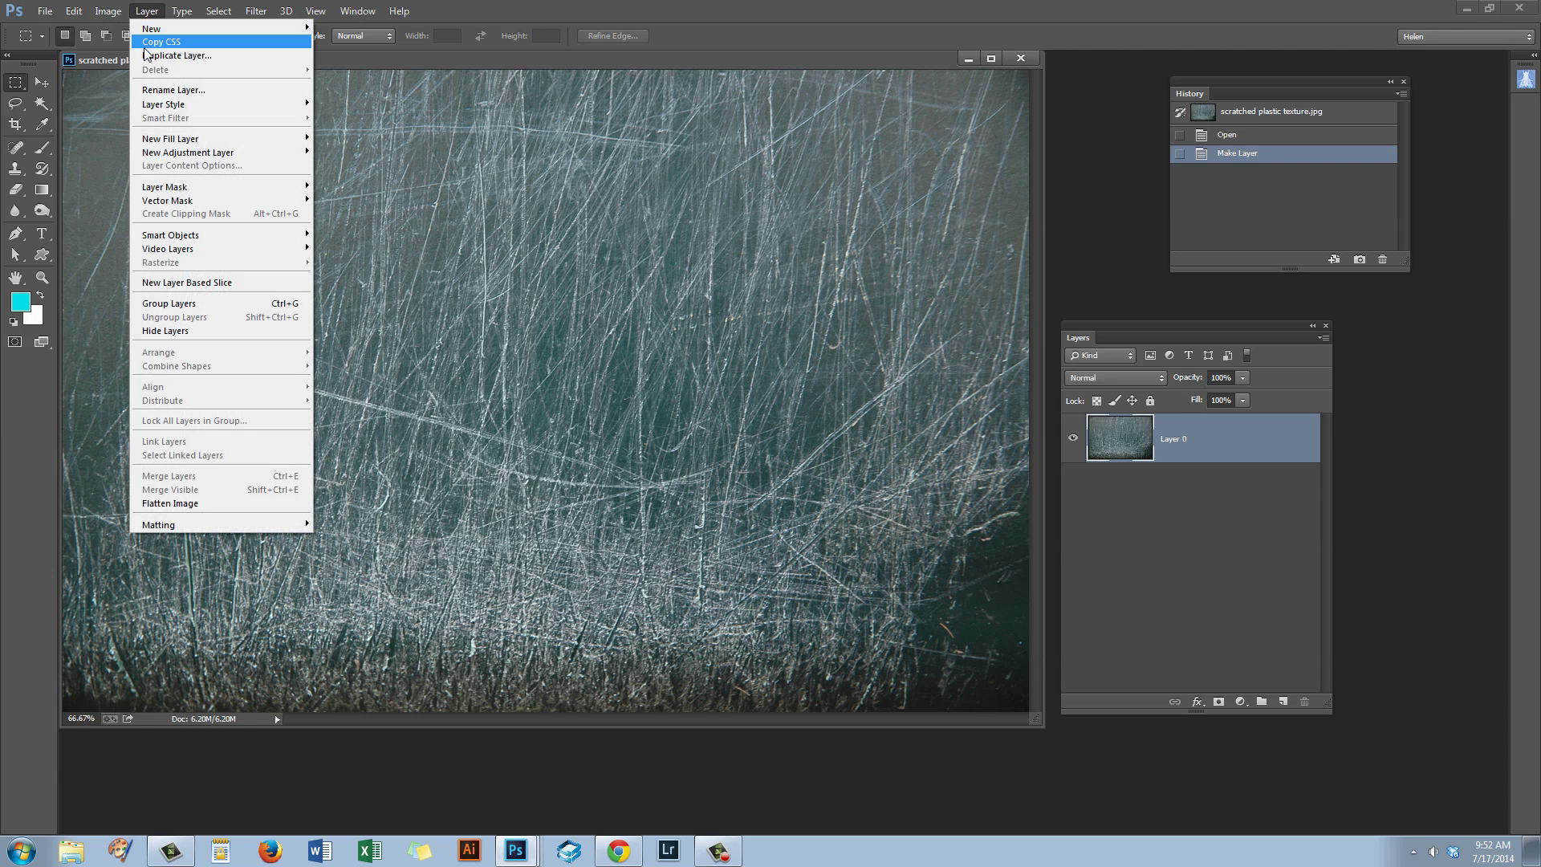
mouse_move(185, 154)
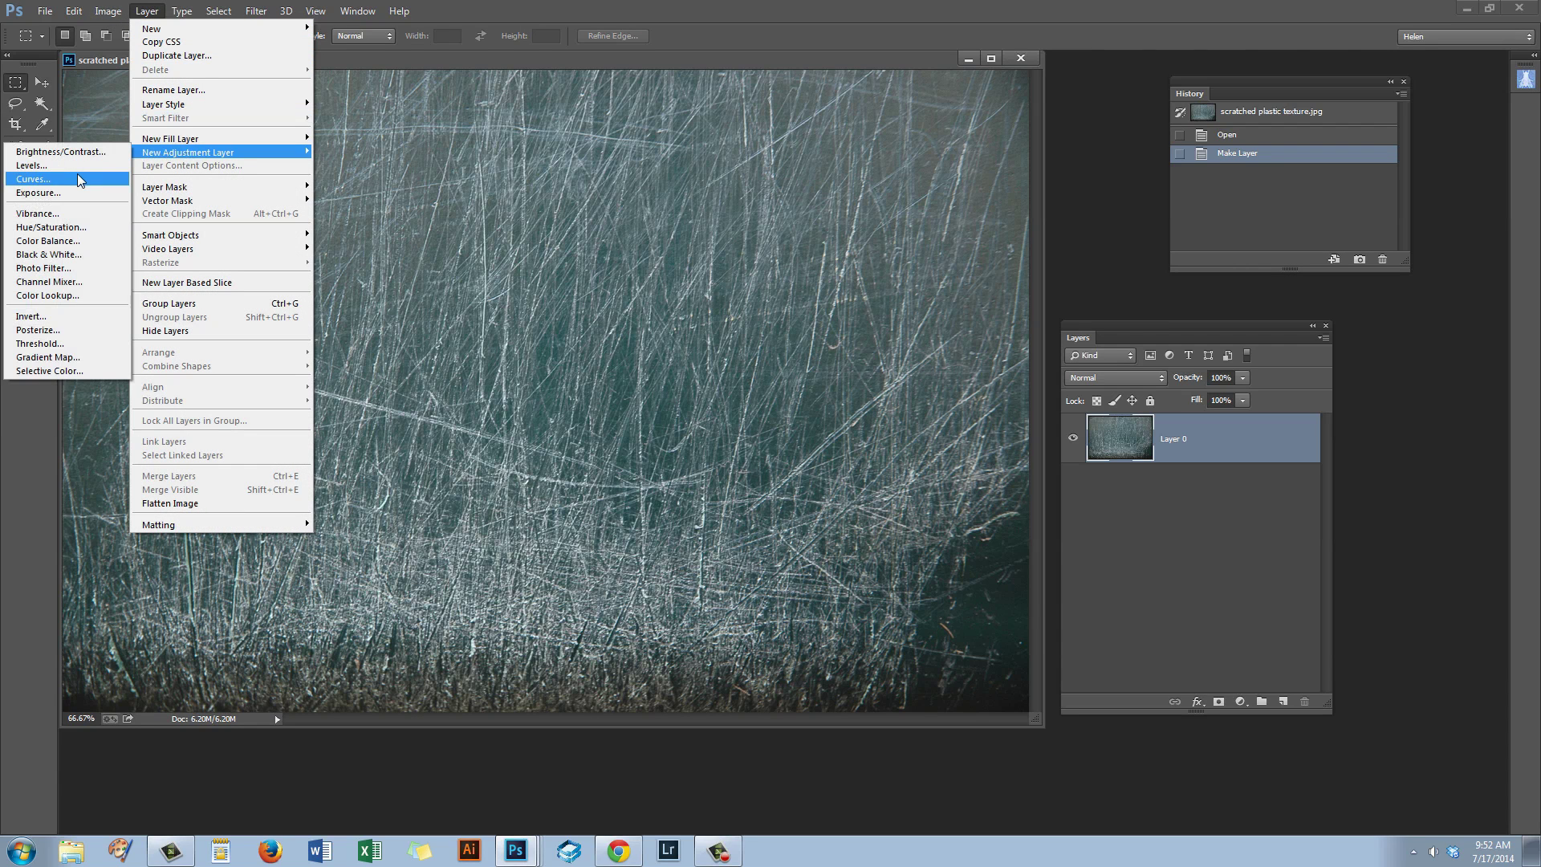
click(48, 182)
click(768, 291)
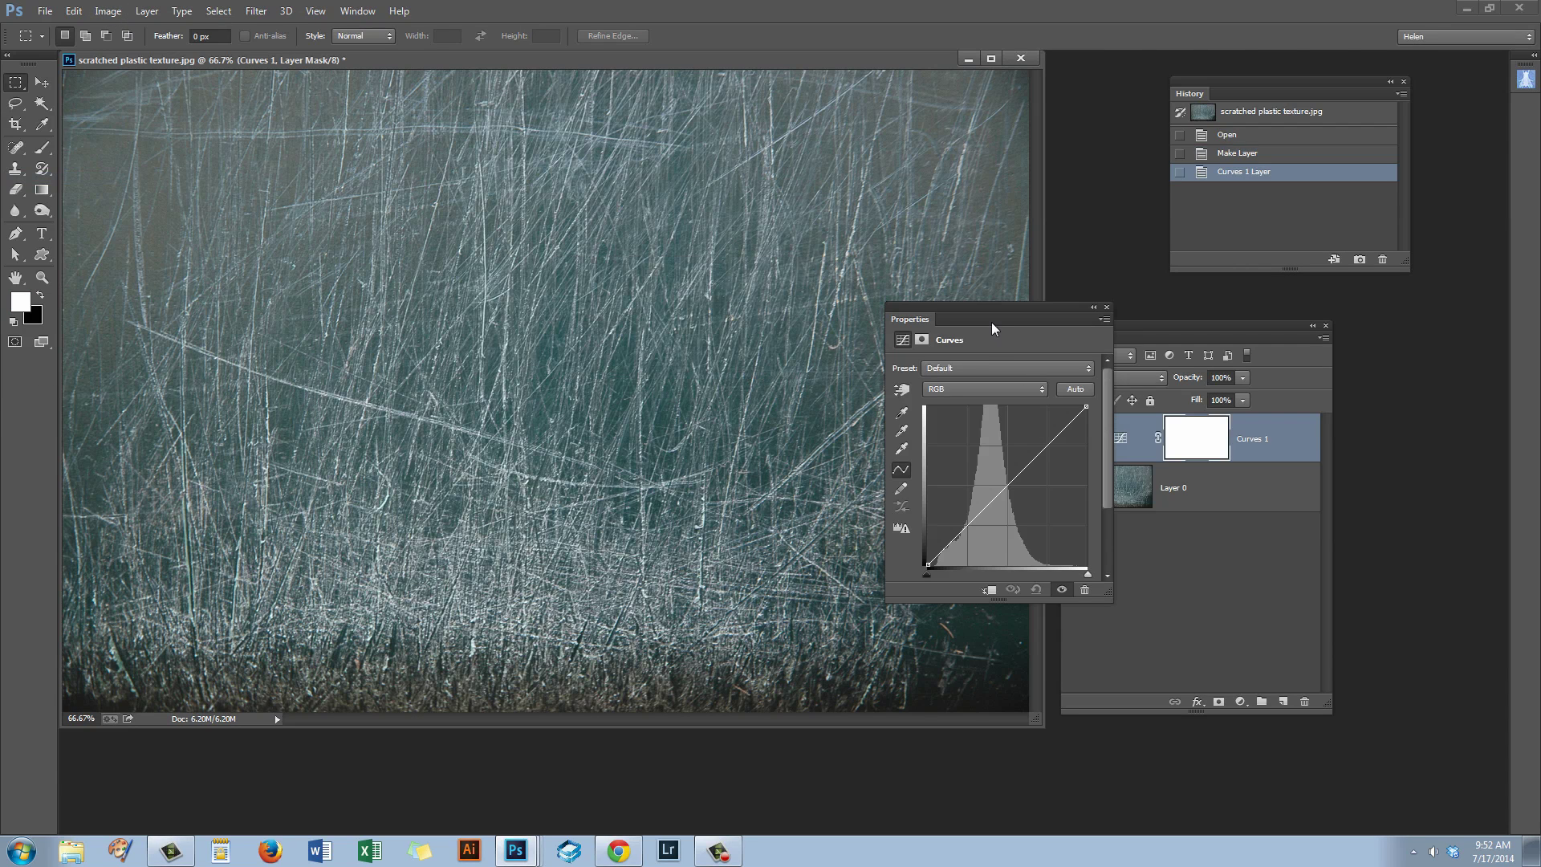
Steepen the curve so shadows go near-black and highlights brighten, then close Properties.
drag(987, 317, 1109, 267)
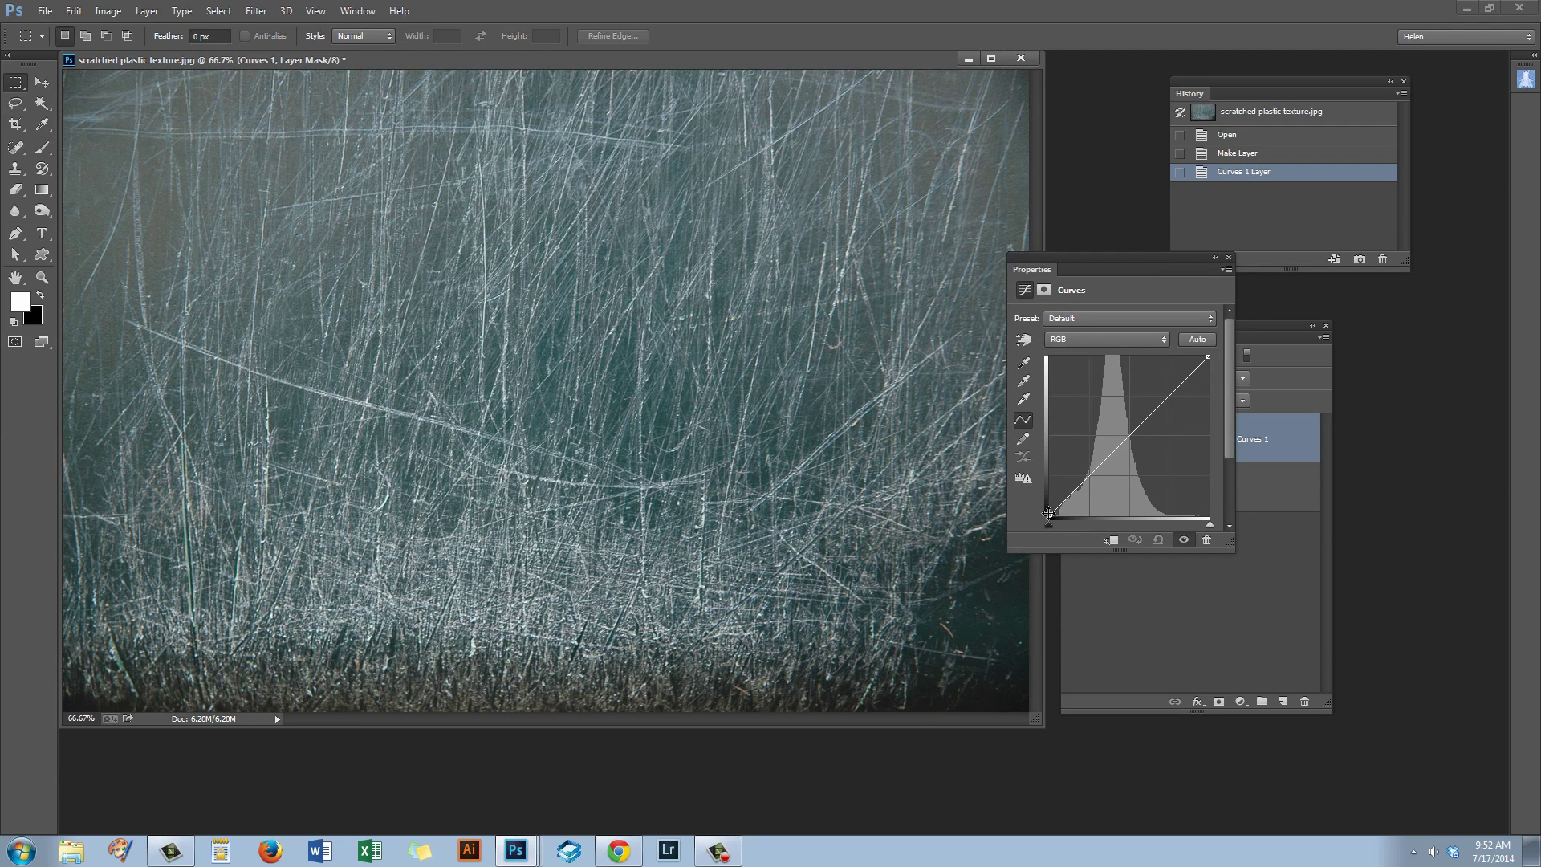
drag(1209, 357, 1160, 337)
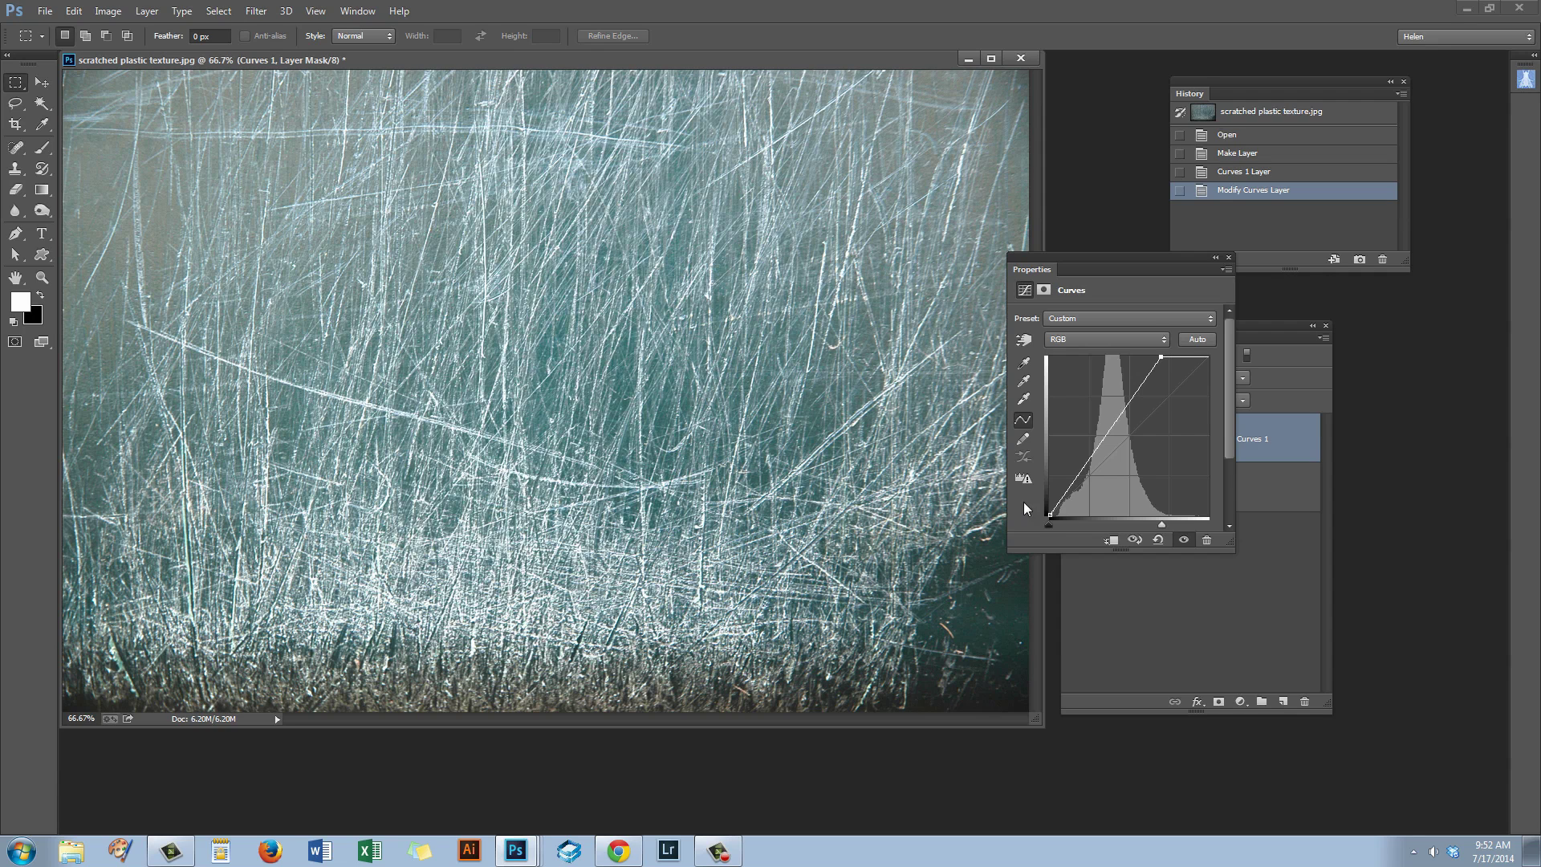
drag(1052, 516, 1103, 534)
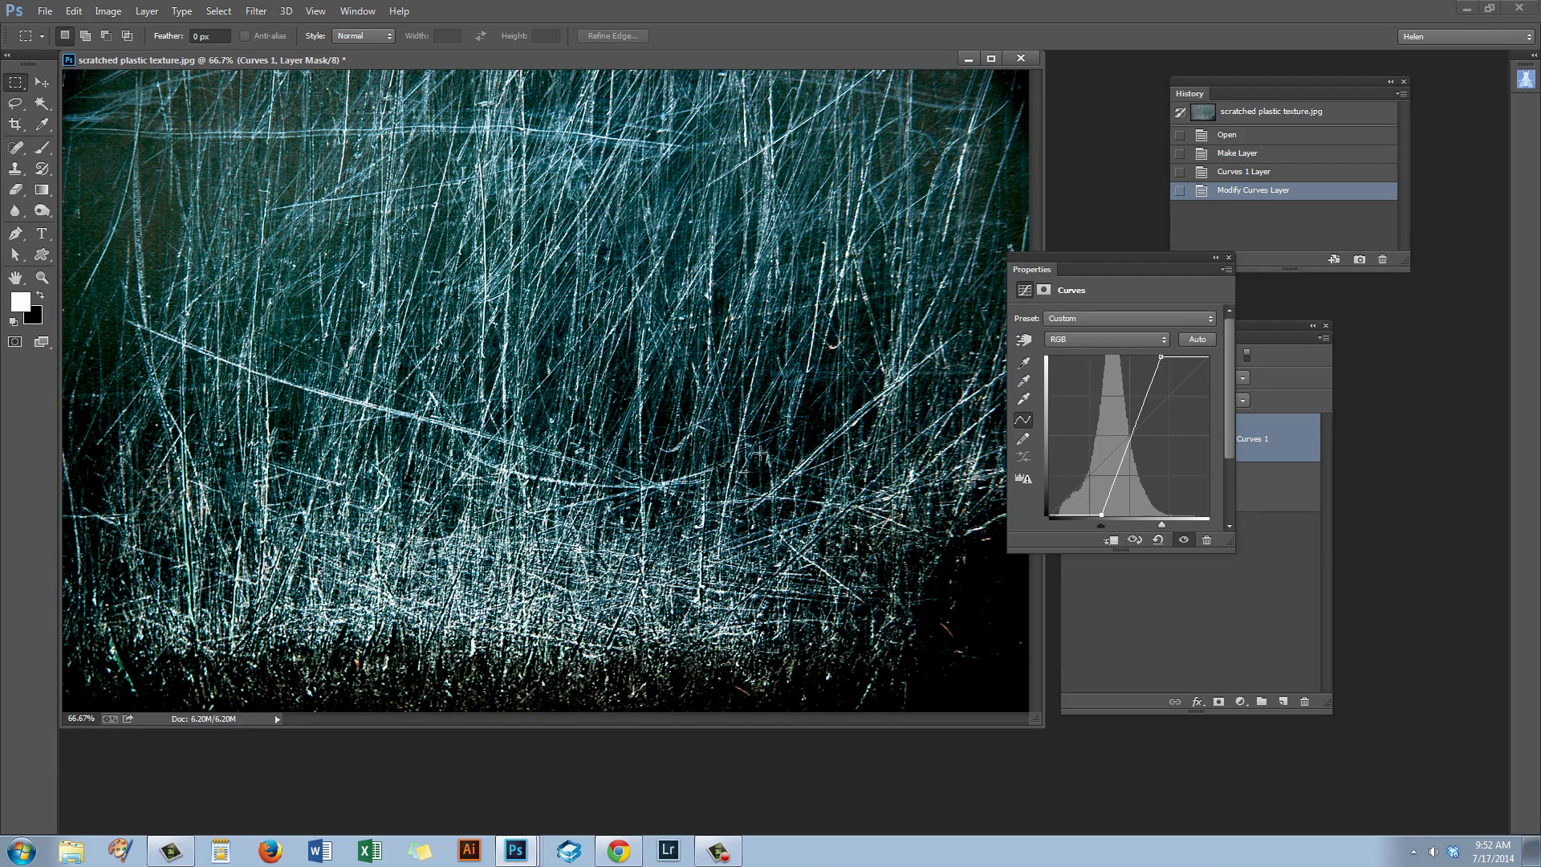
drag(1161, 358, 1165, 356)
drag(1101, 515, 1108, 514)
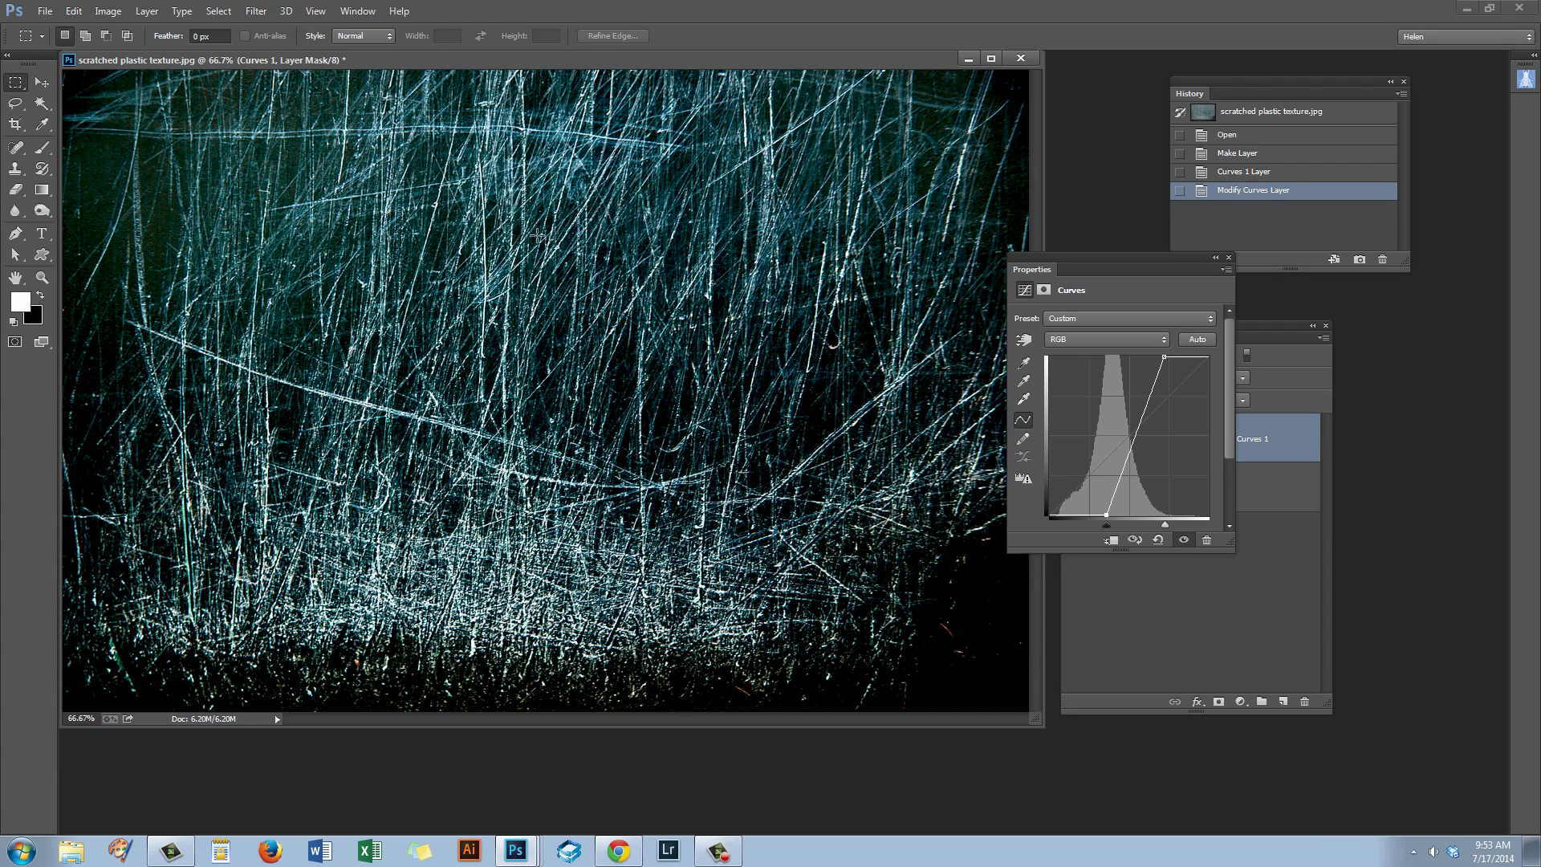
click(1229, 257)
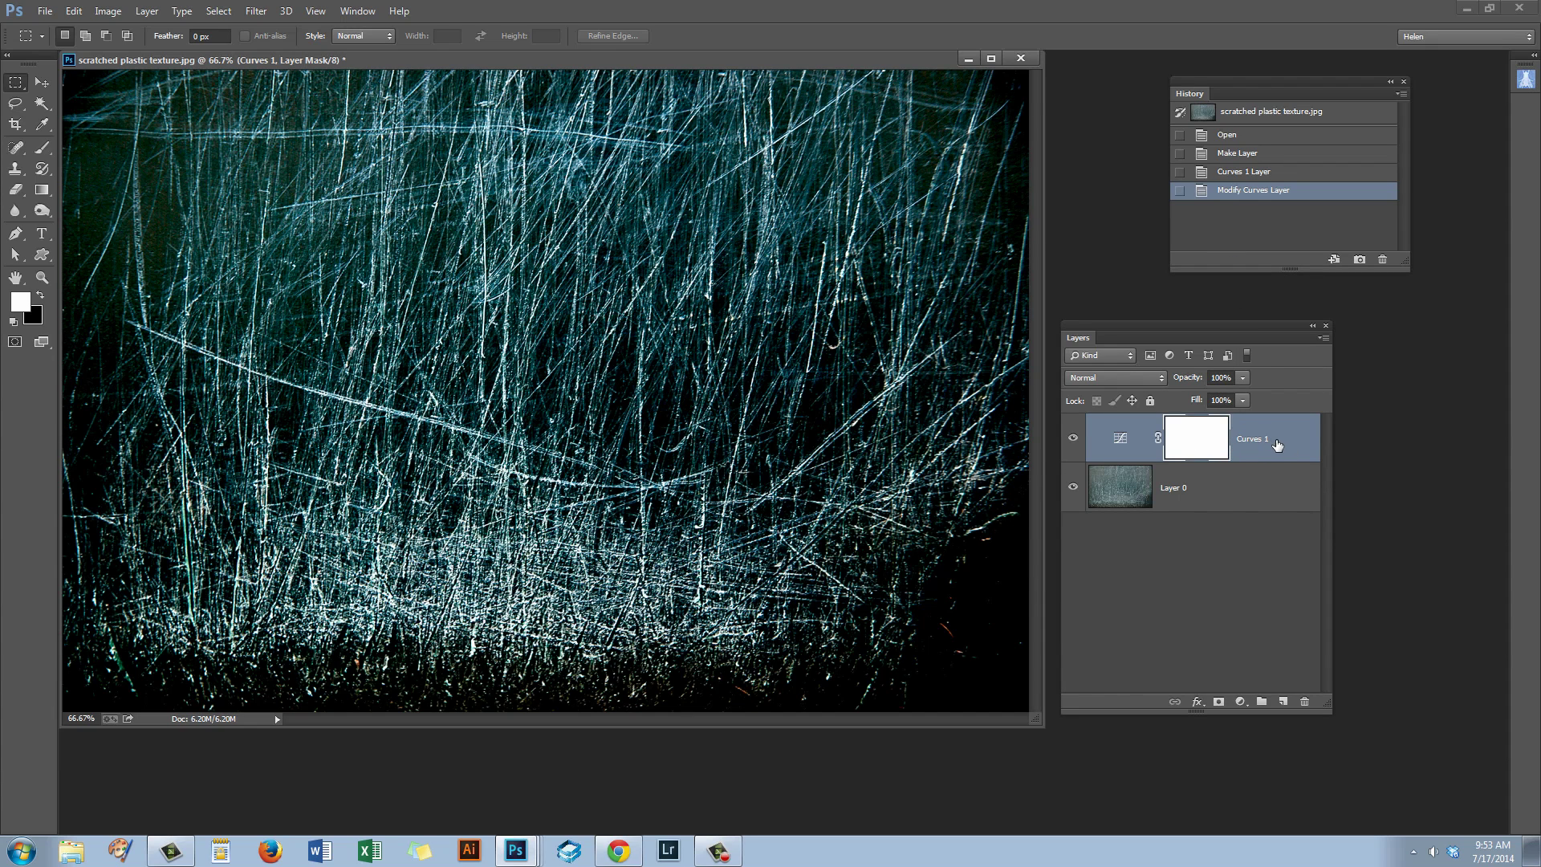
Select Curves 1 and merge it down into Layer 0.
click(107, 11)
mouse_move(110, 50)
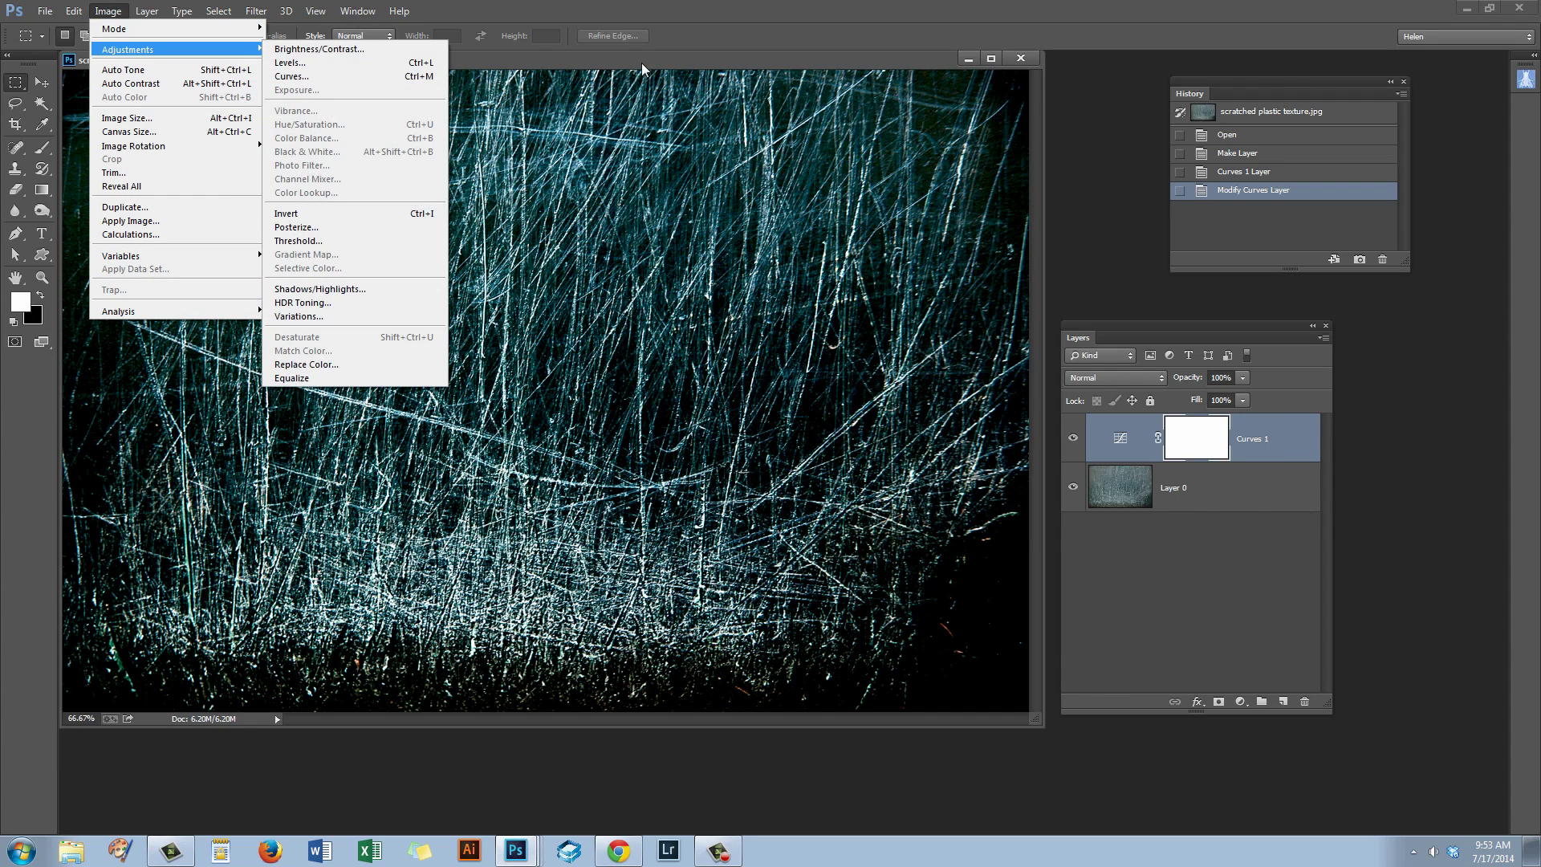
click(1160, 623)
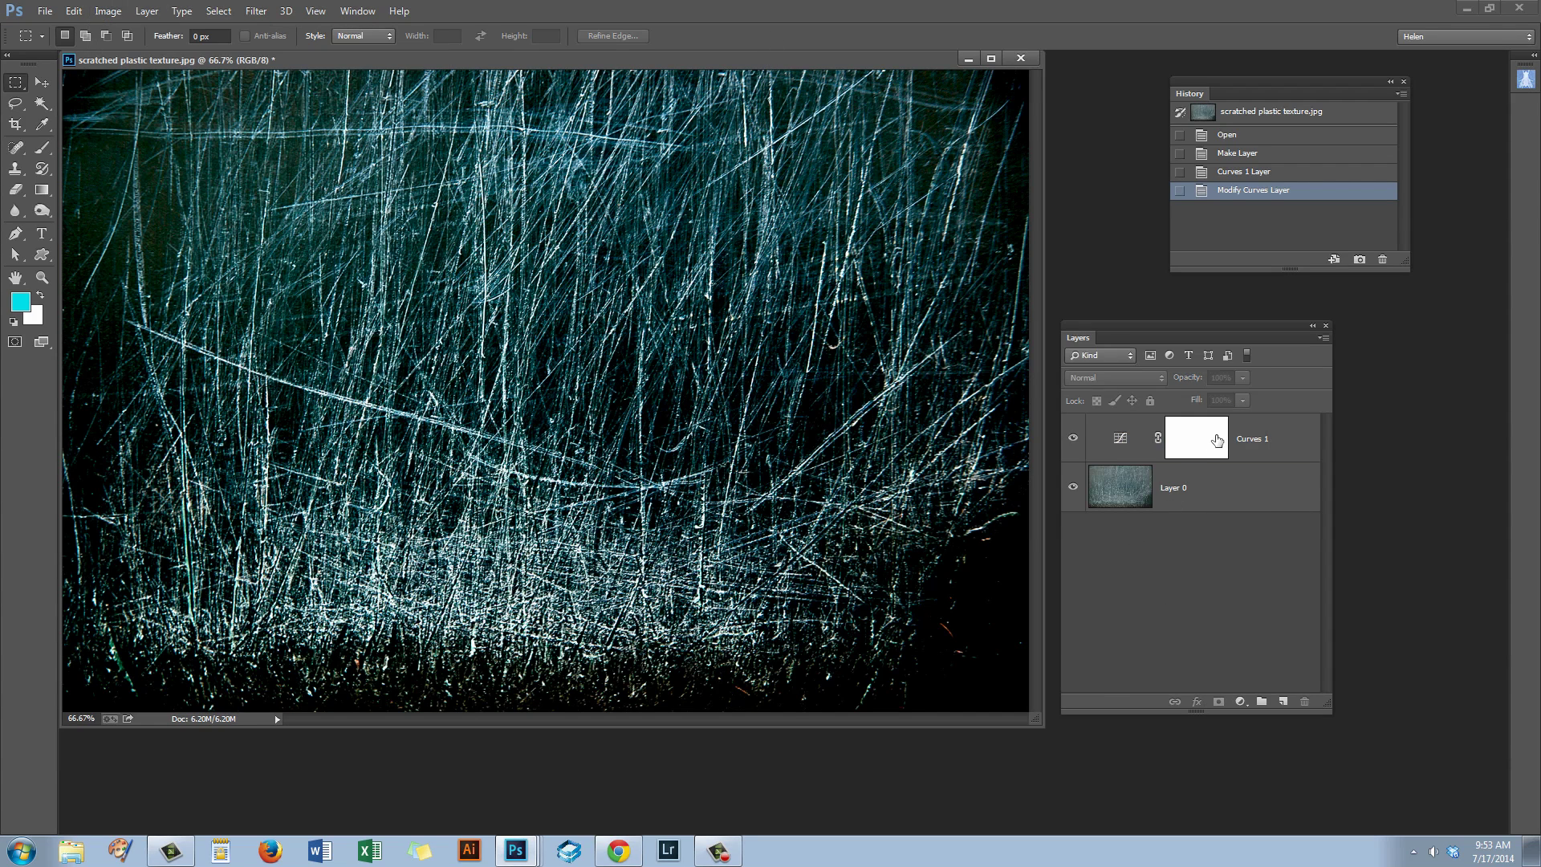
click(1269, 440)
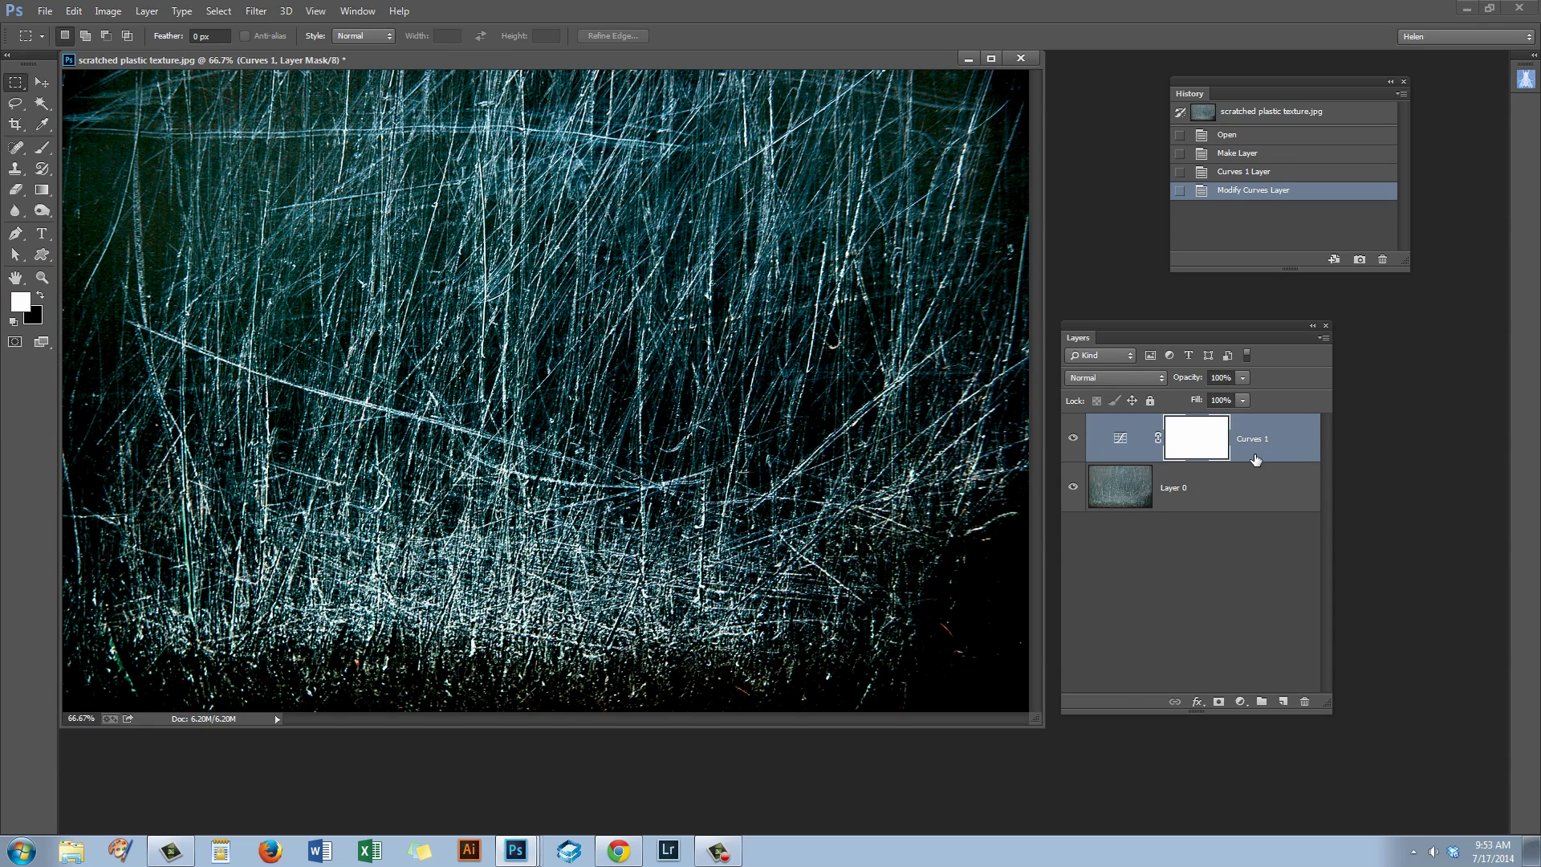
key(ctrl+e)
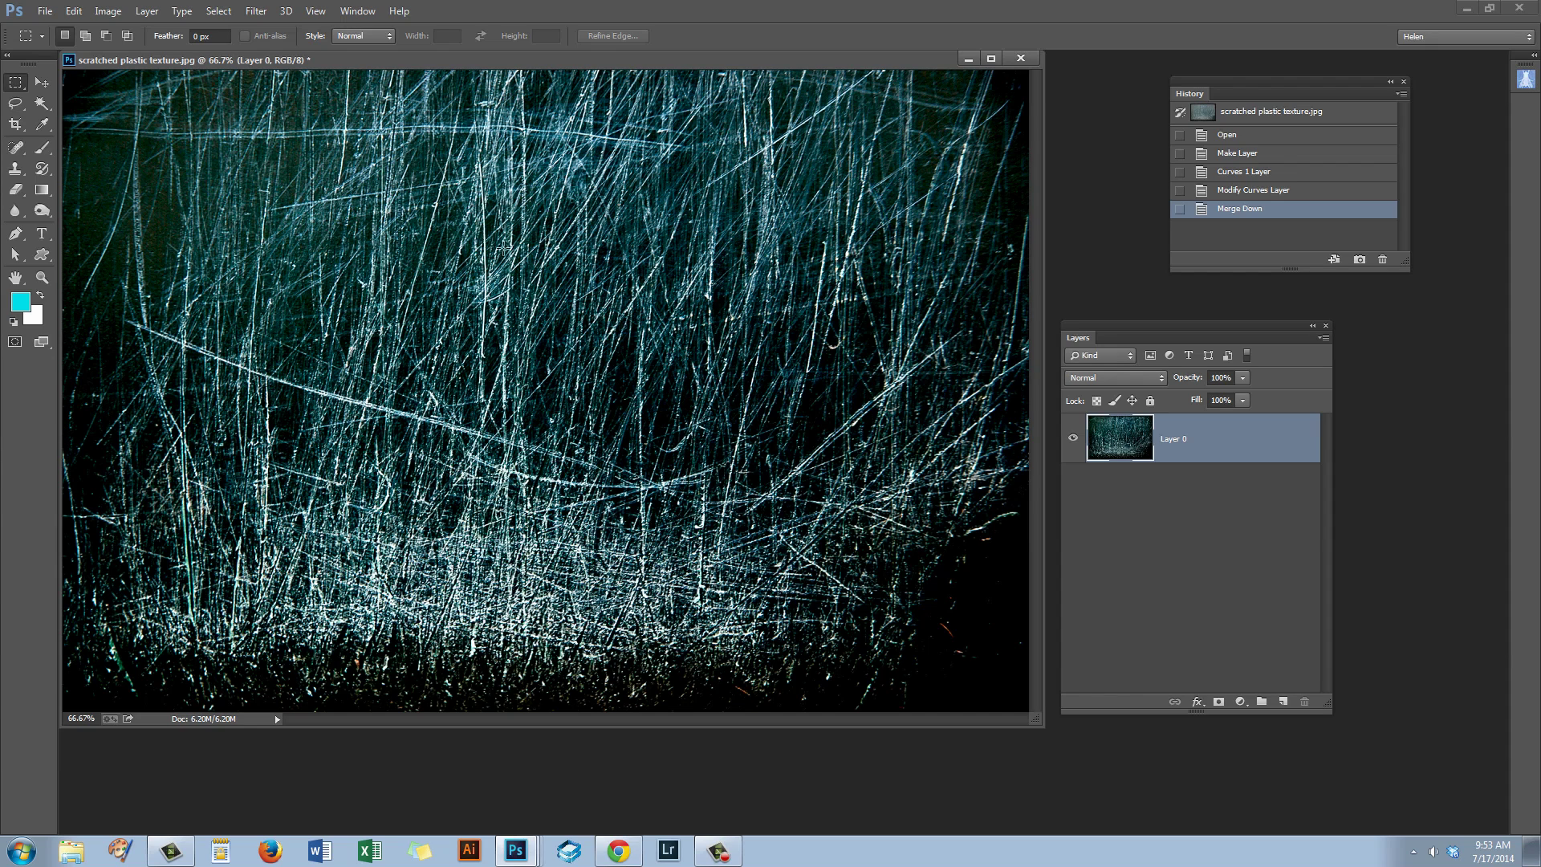
Desaturate the image to greyscale with Image > Adjustments > Desaturate.
click(107, 12)
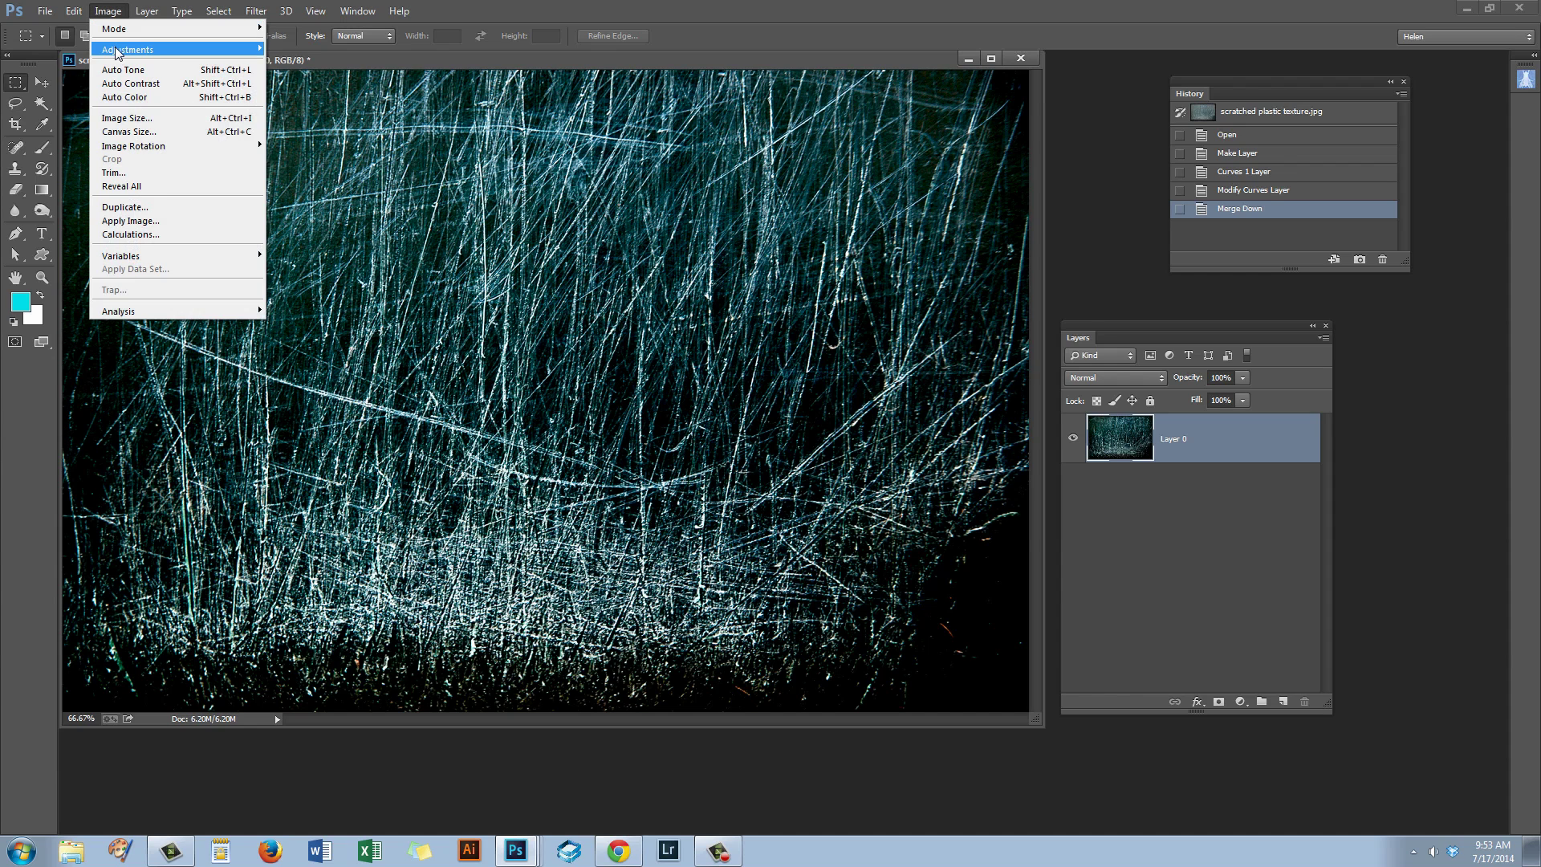
mouse_move(128, 50)
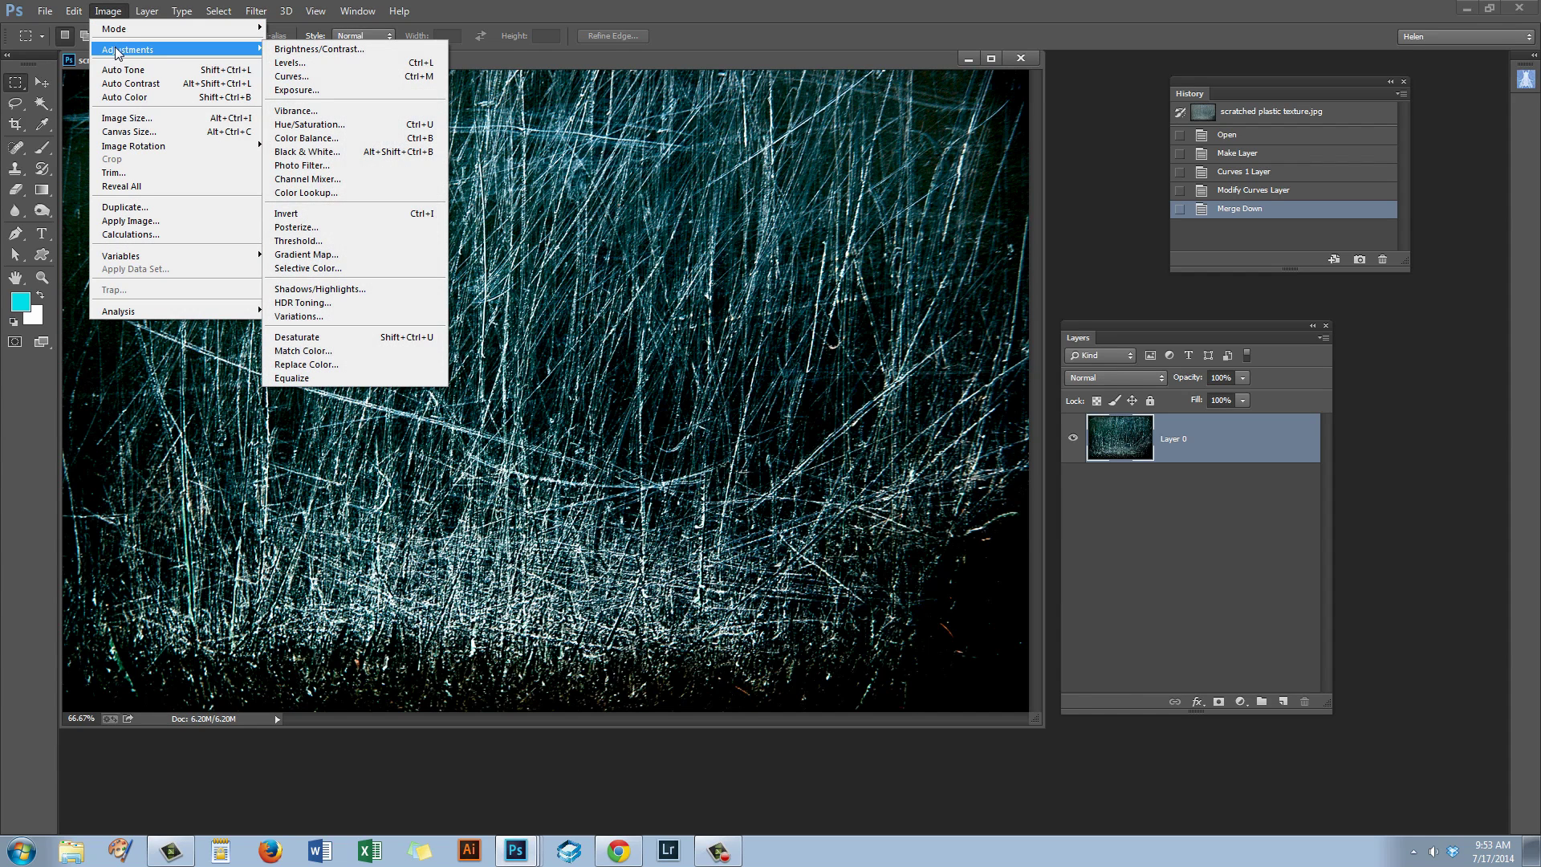
click(306, 342)
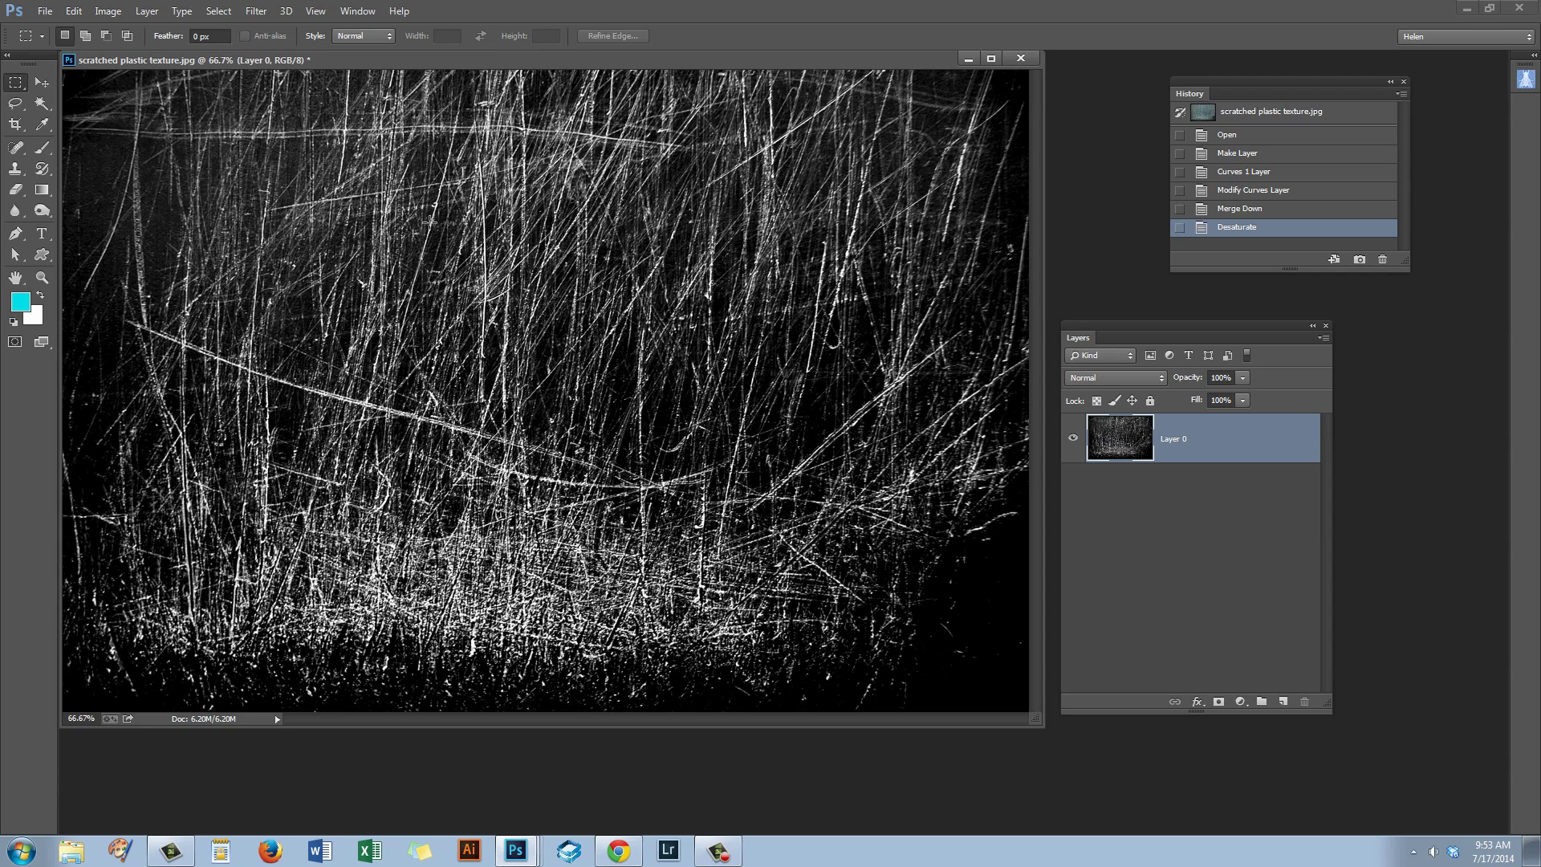
Start a Color Range selection targeting the Shadows.
click(218, 12)
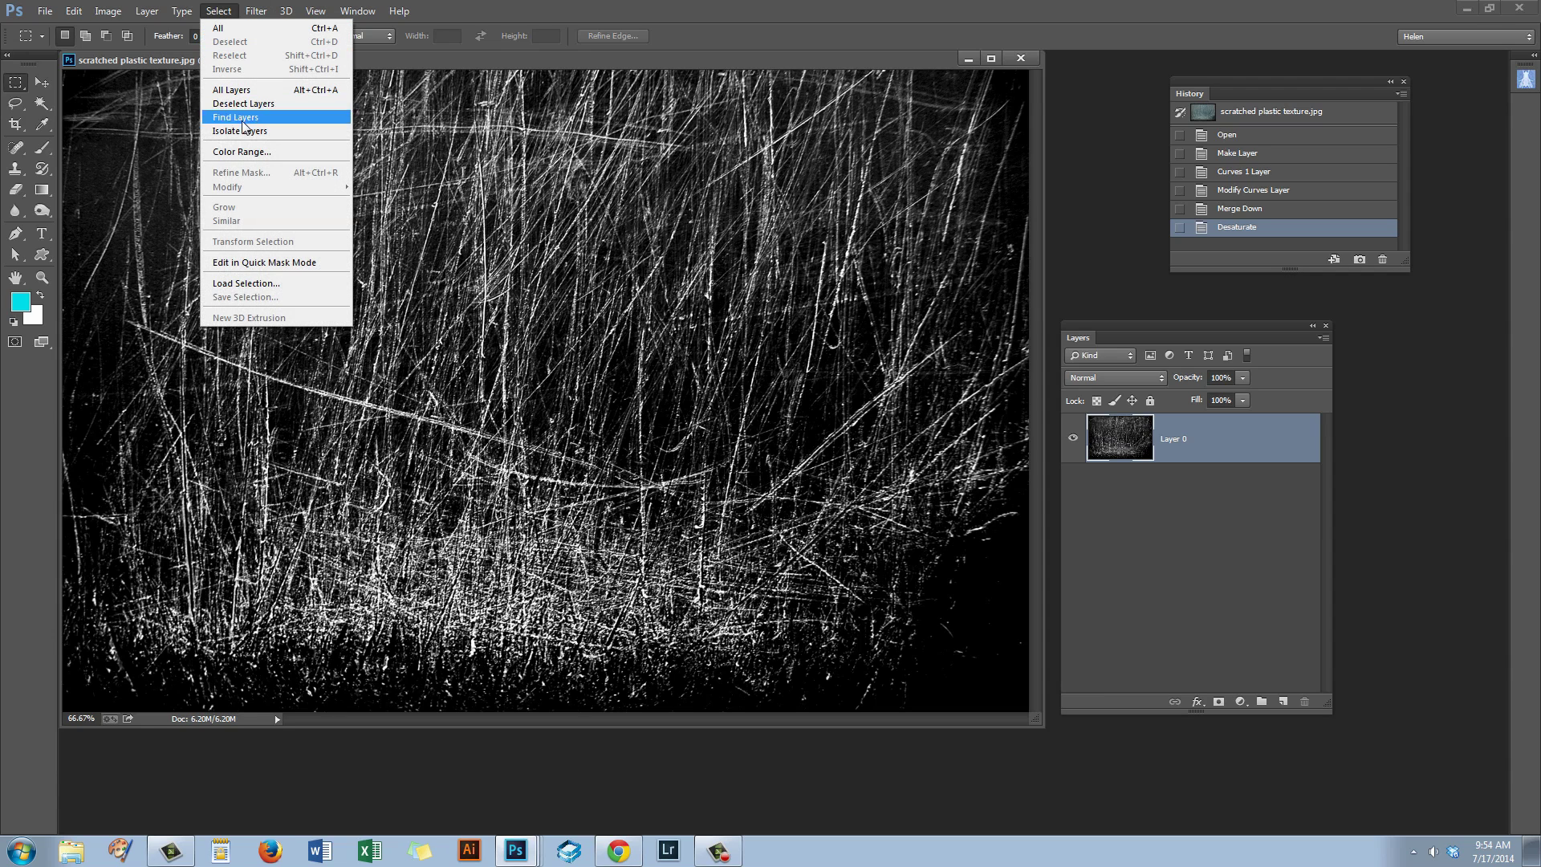
click(243, 152)
click(839, 201)
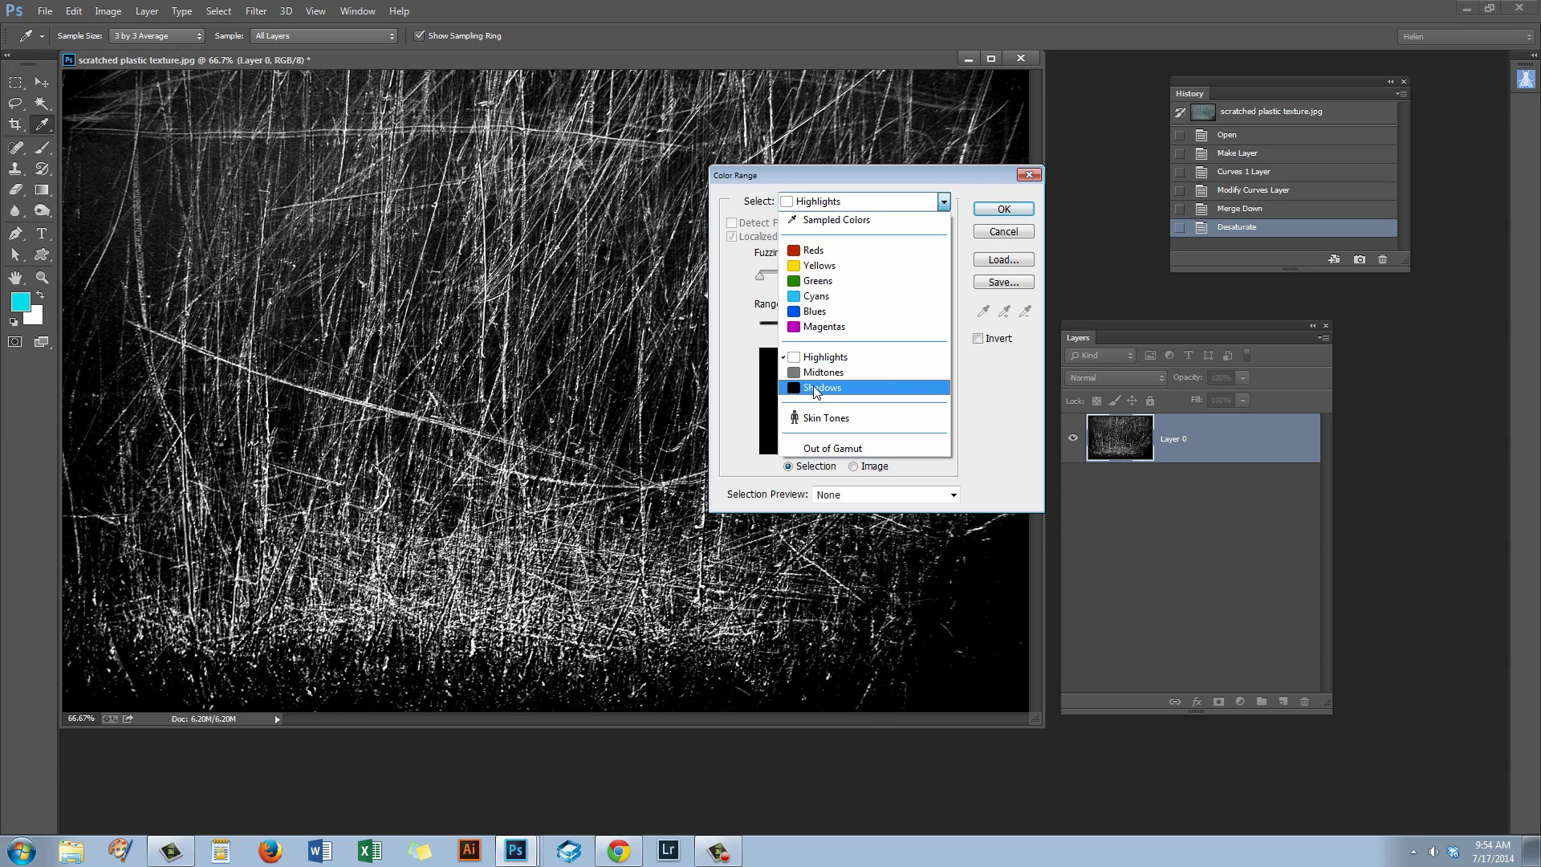
click(815, 391)
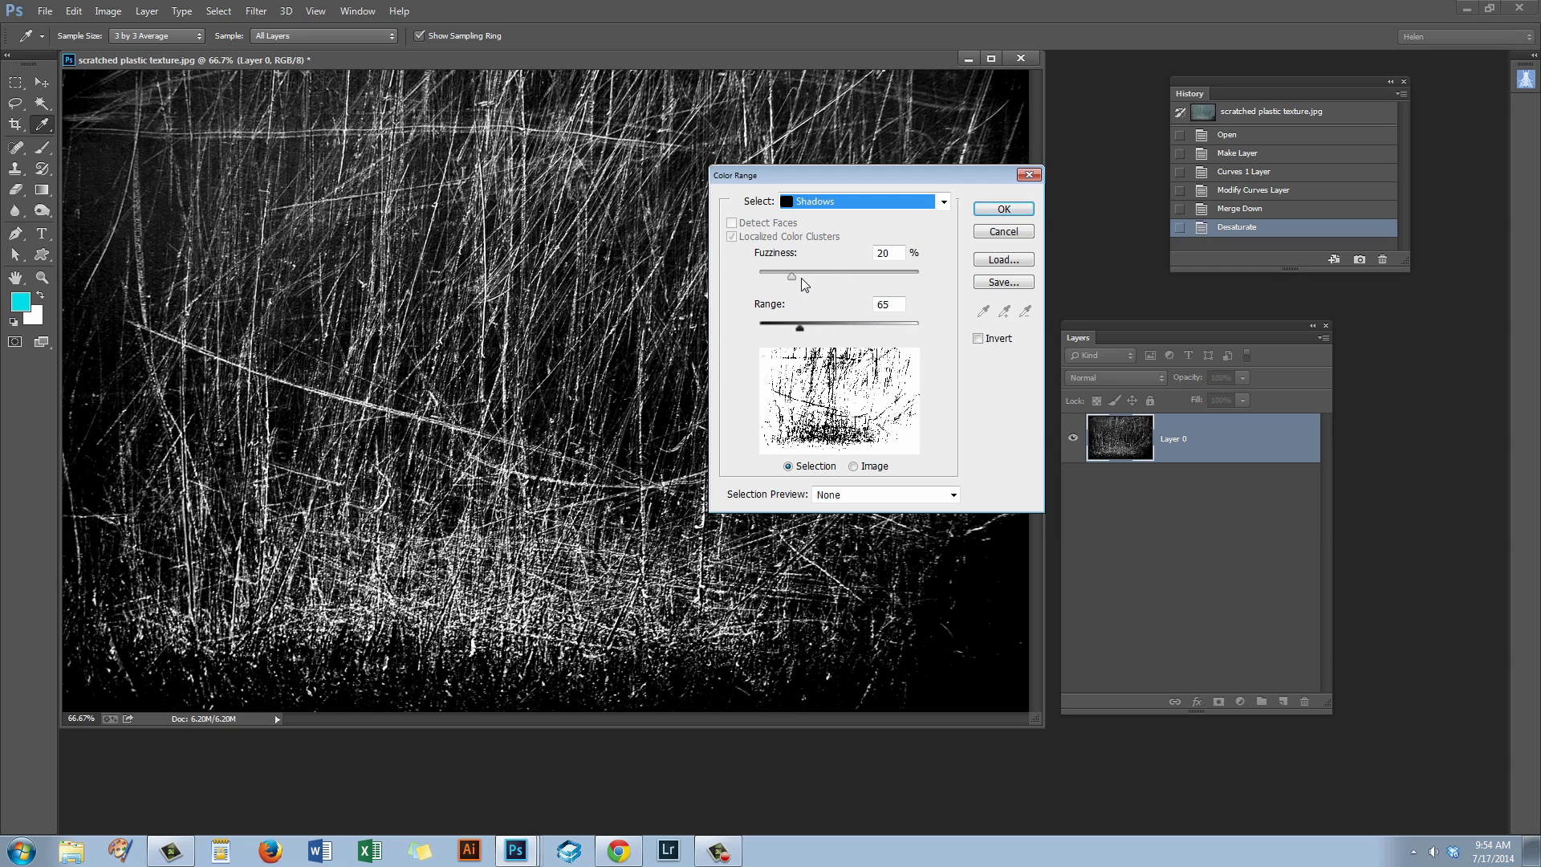
Set Fuzziness to 19, widen the Range to more dark tones, and confirm.
drag(790, 277, 763, 277)
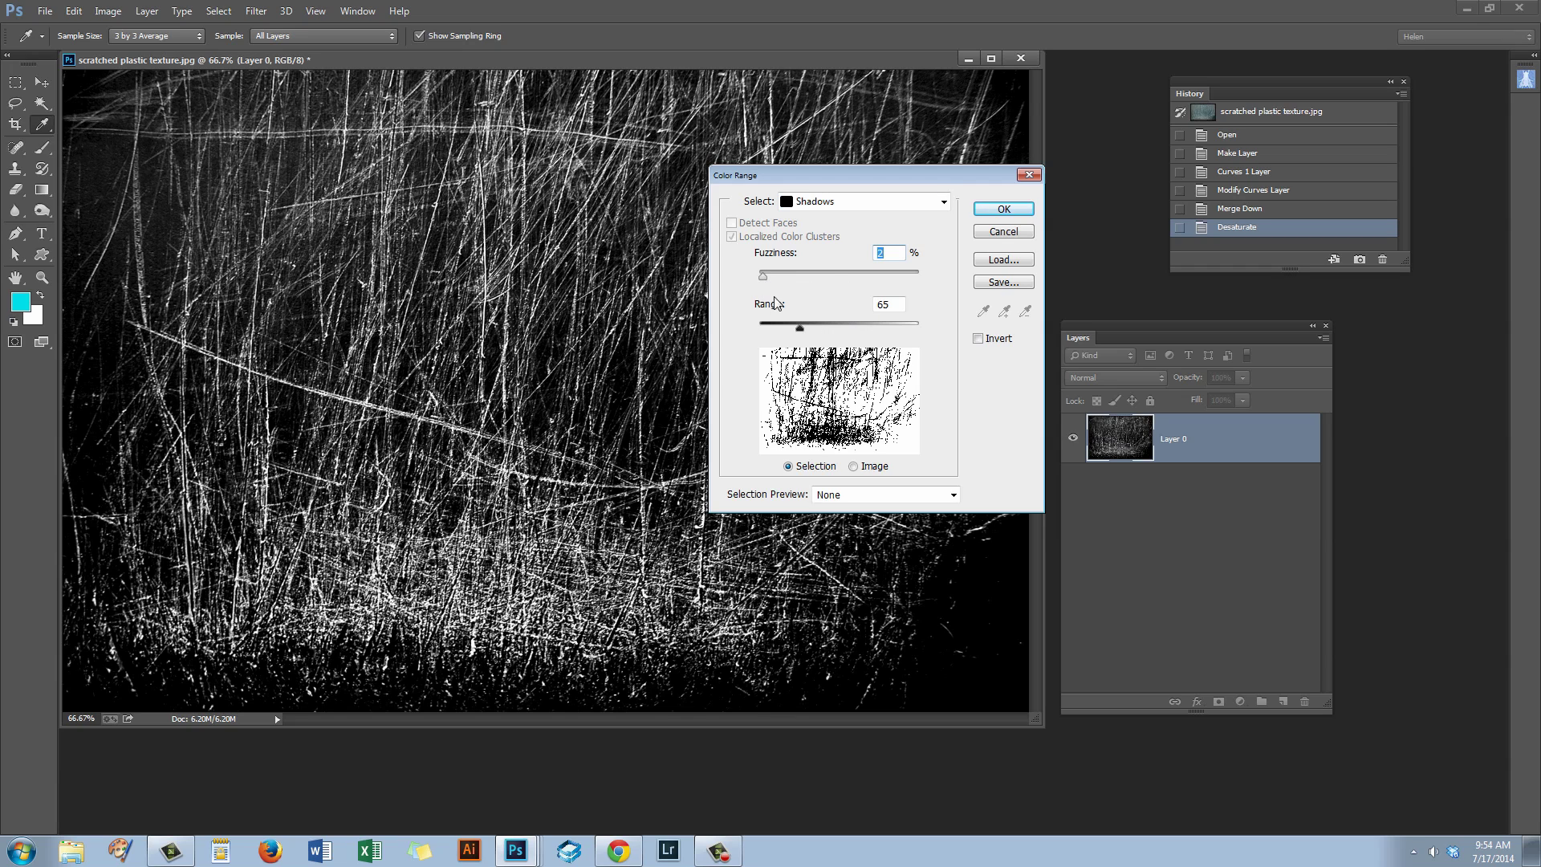
drag(763, 275, 758, 275)
mouse_move(799, 328)
mouse_down()
mouse_move(854, 331)
mouse_move(803, 337)
mouse_up()
drag(760, 274, 790, 281)
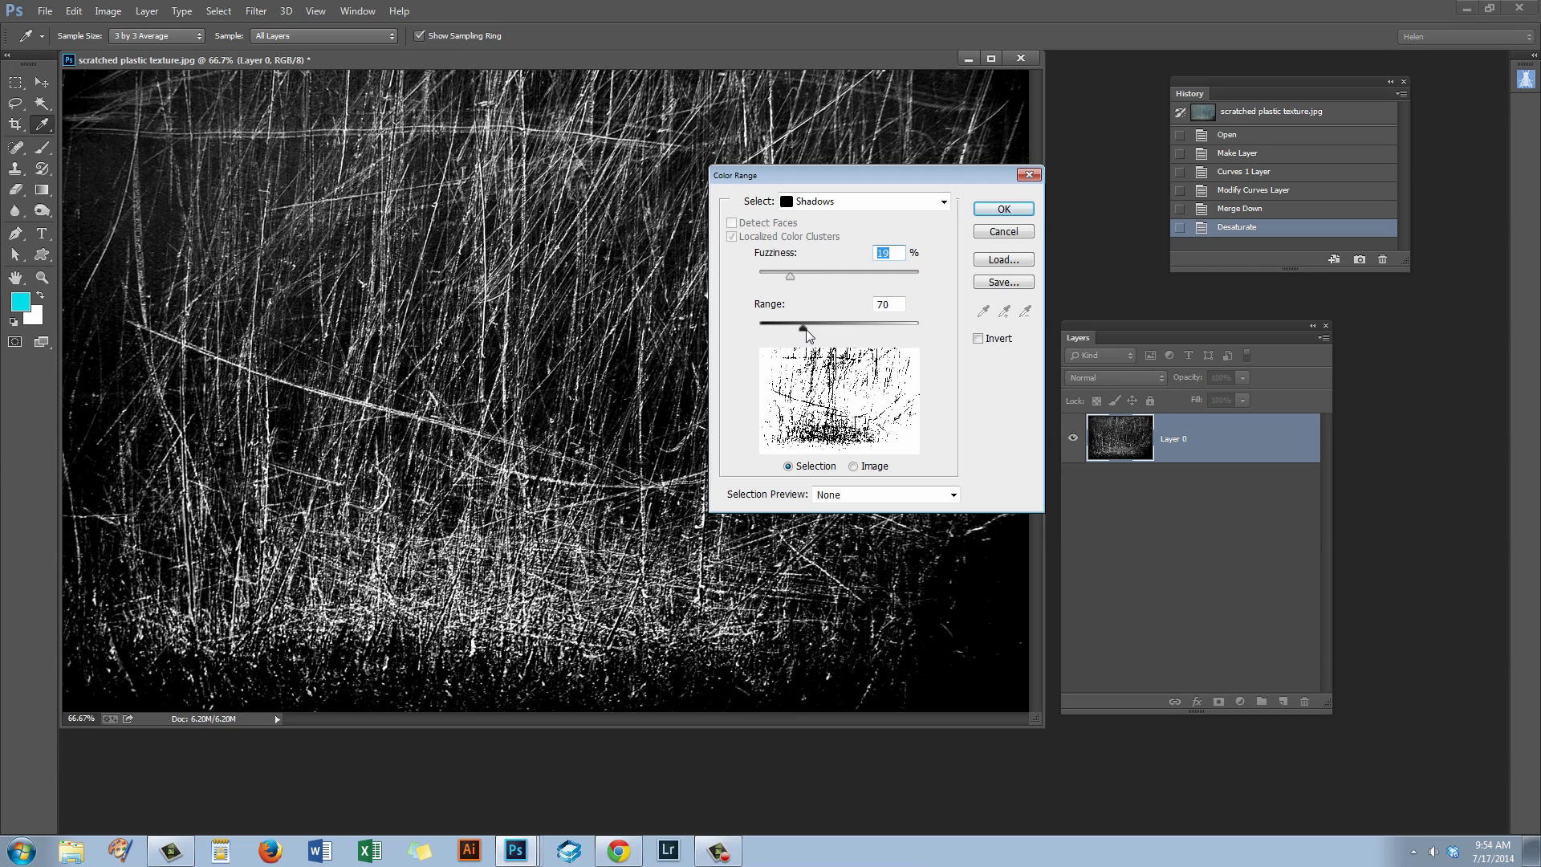
drag(805, 329, 789, 336)
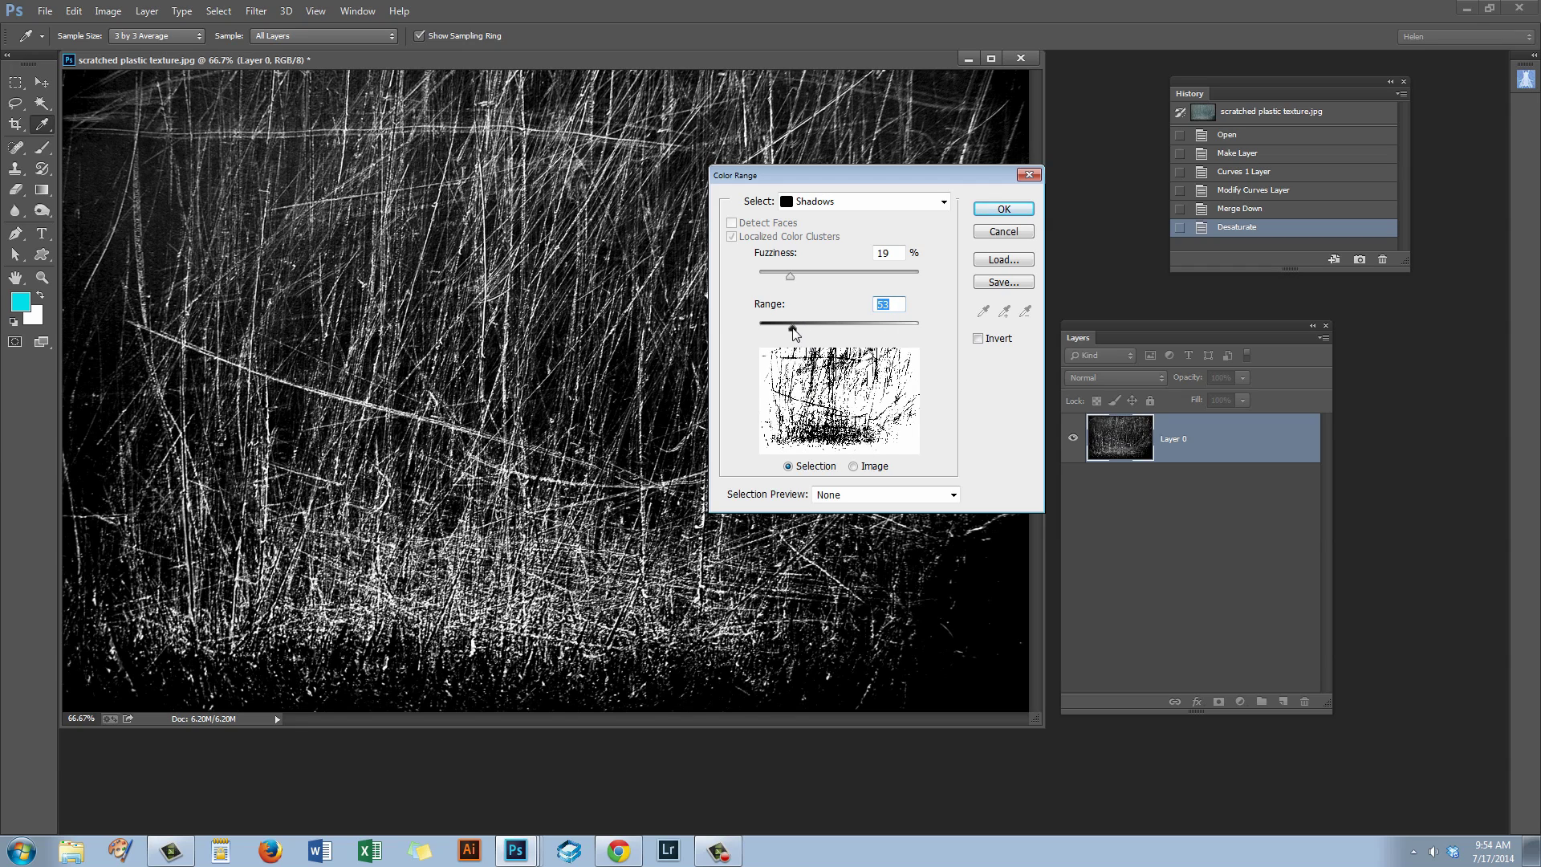
drag(795, 334, 805, 331)
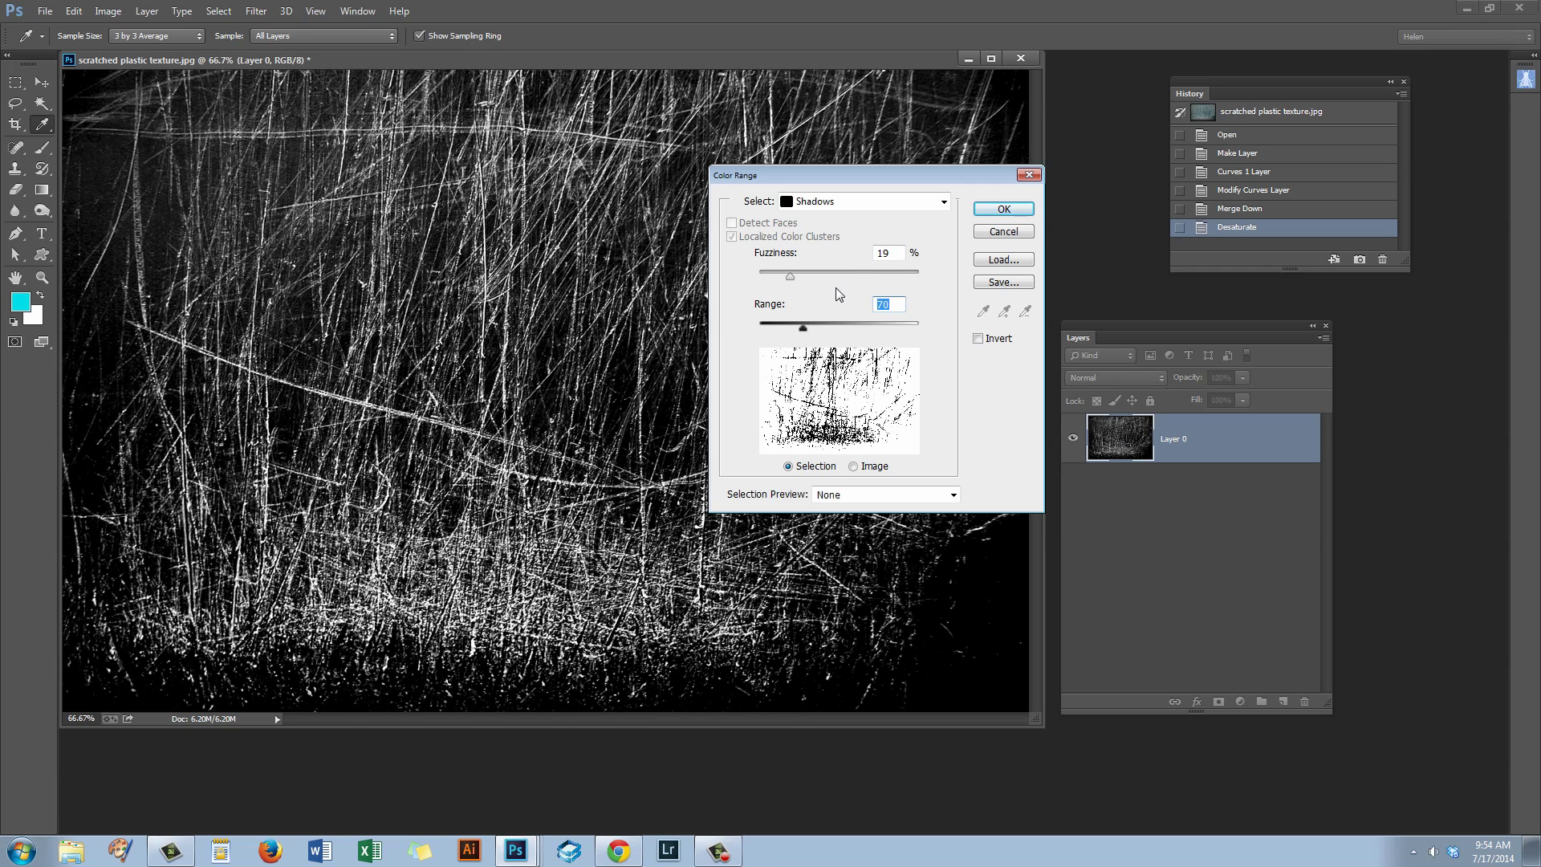
click(1005, 210)
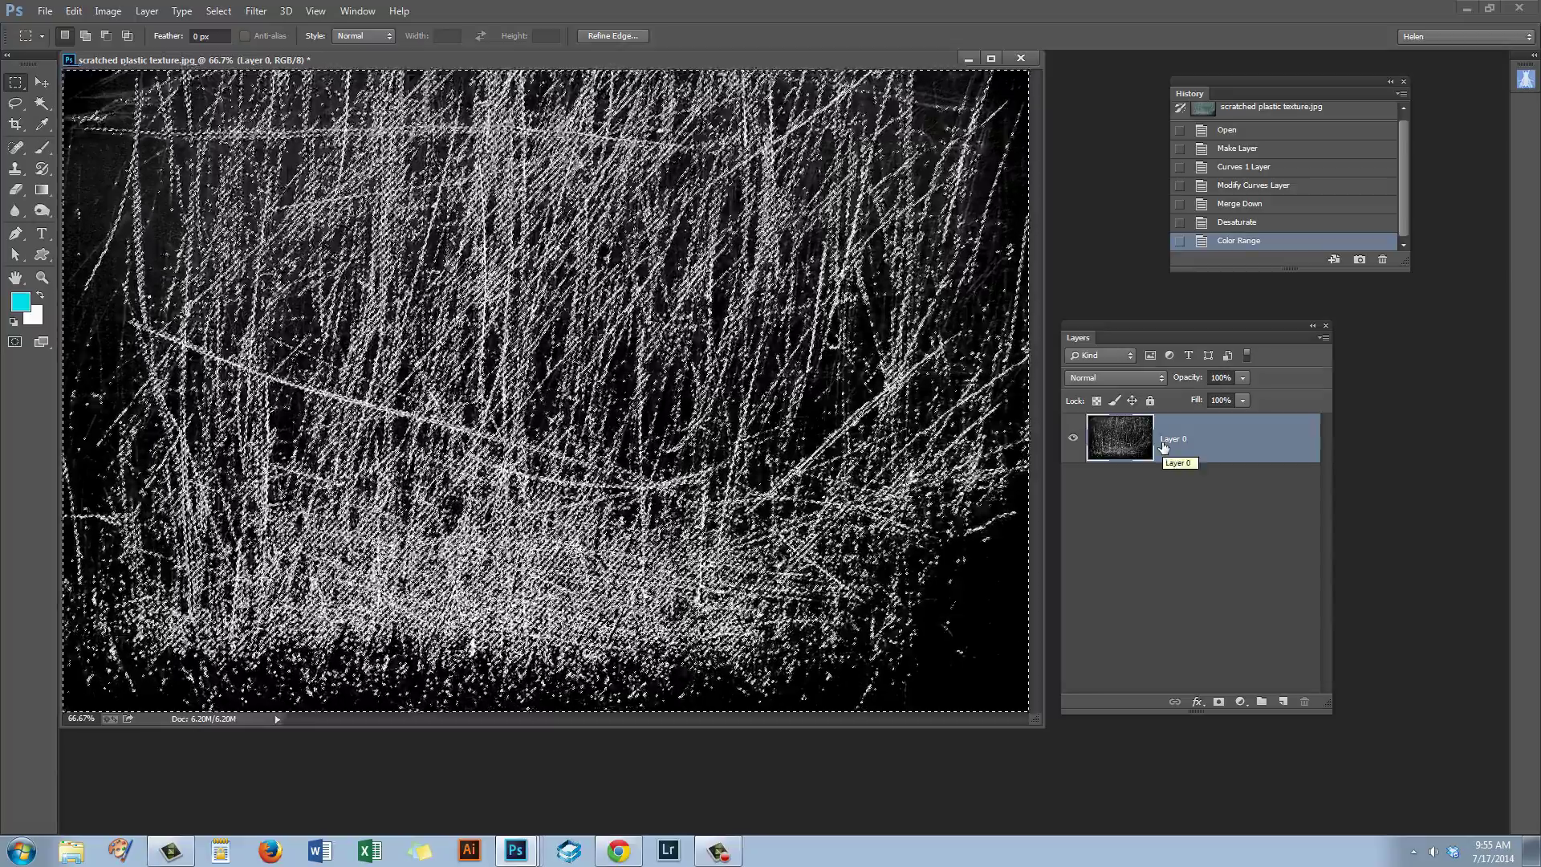
Delete the selected dark pixels from Layer 0 and drop the selection.
key(Delete)
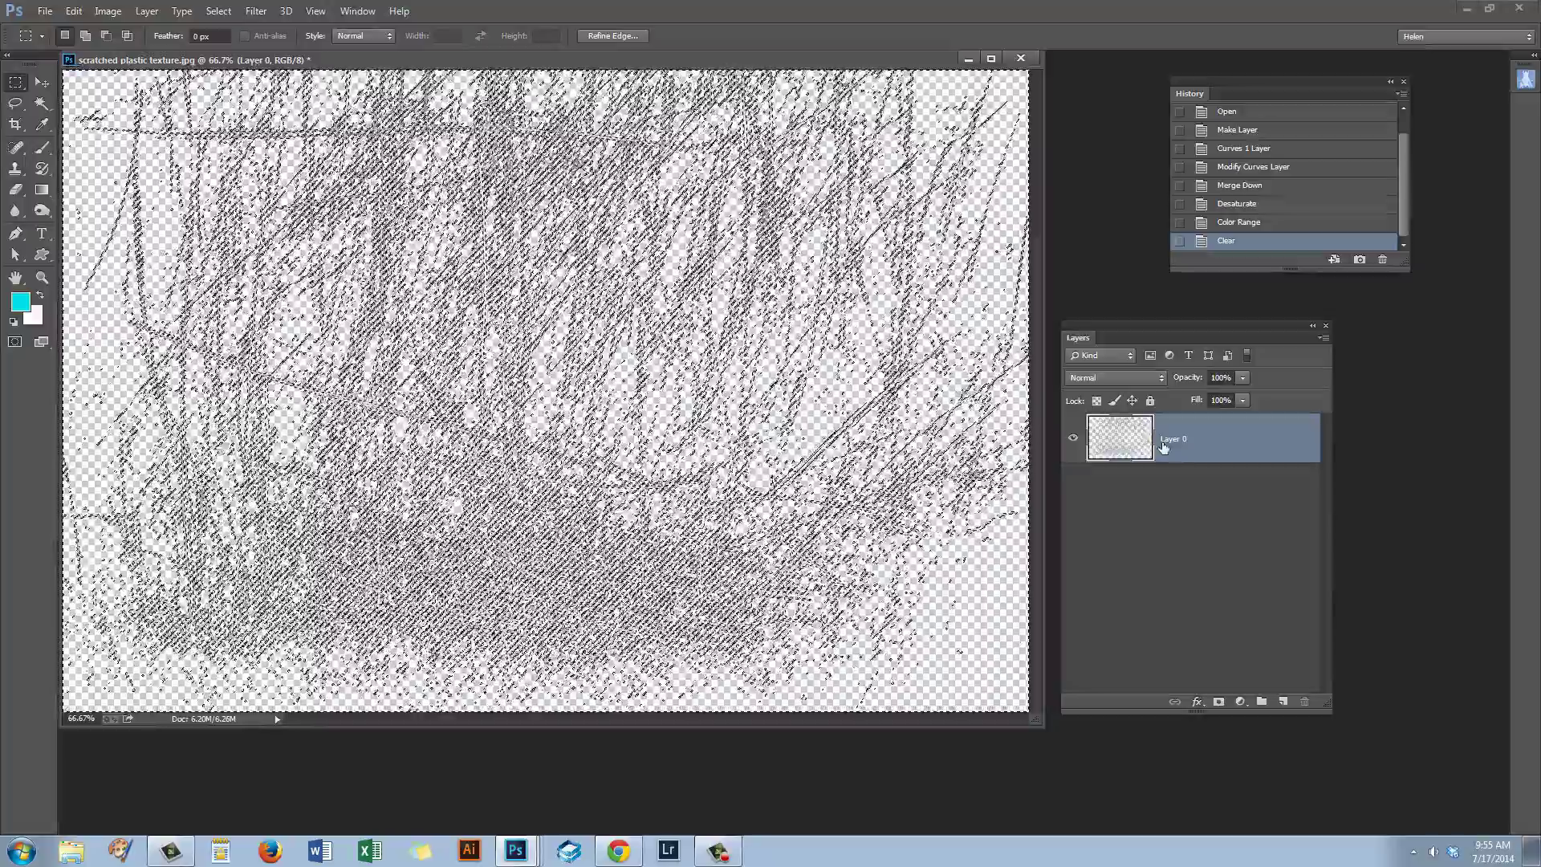
click(218, 11)
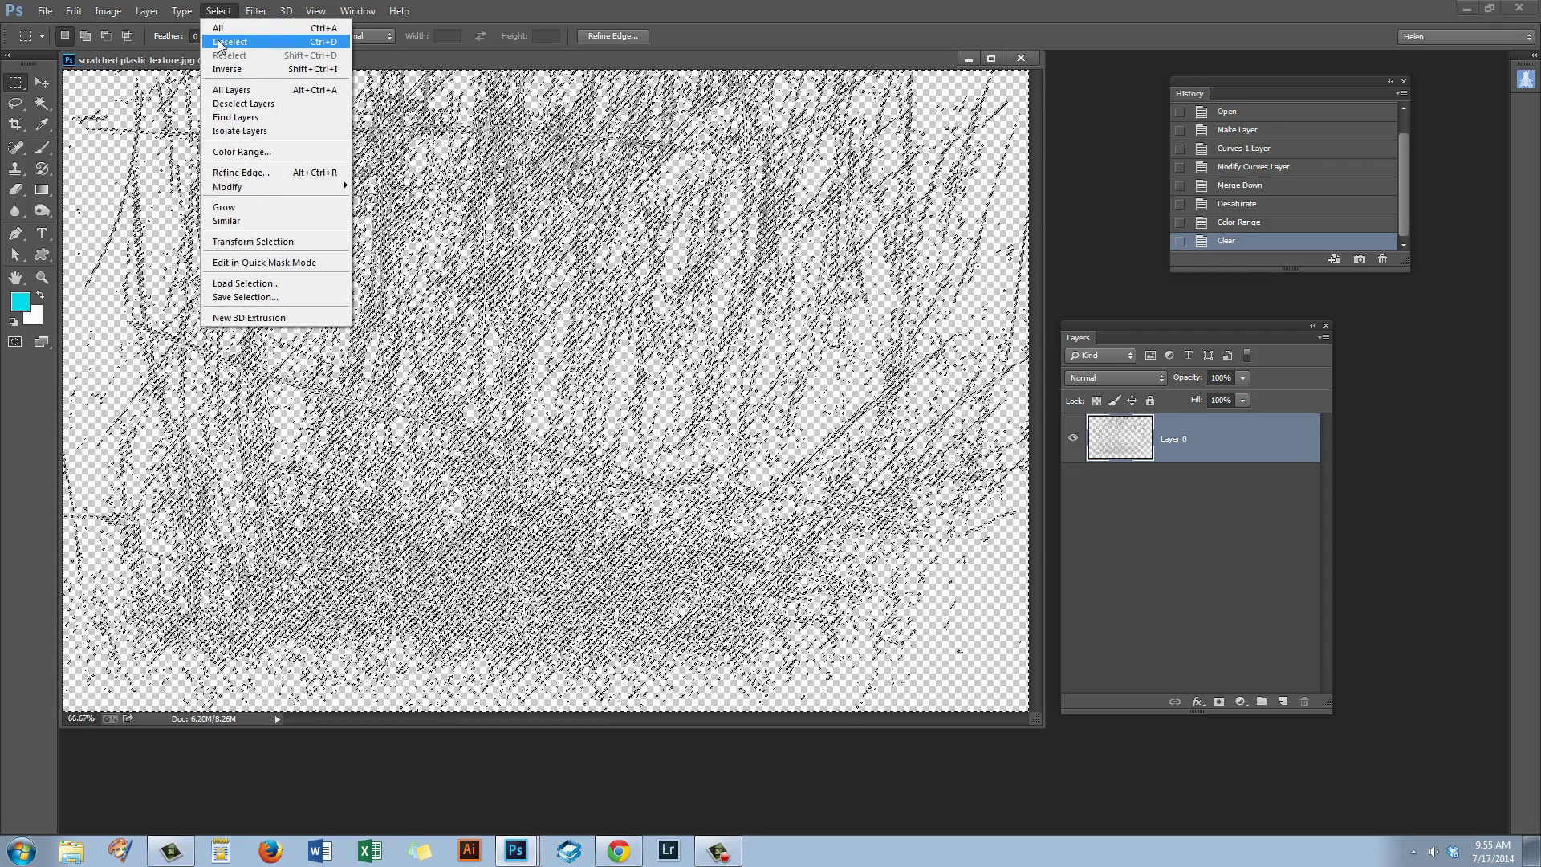
click(220, 41)
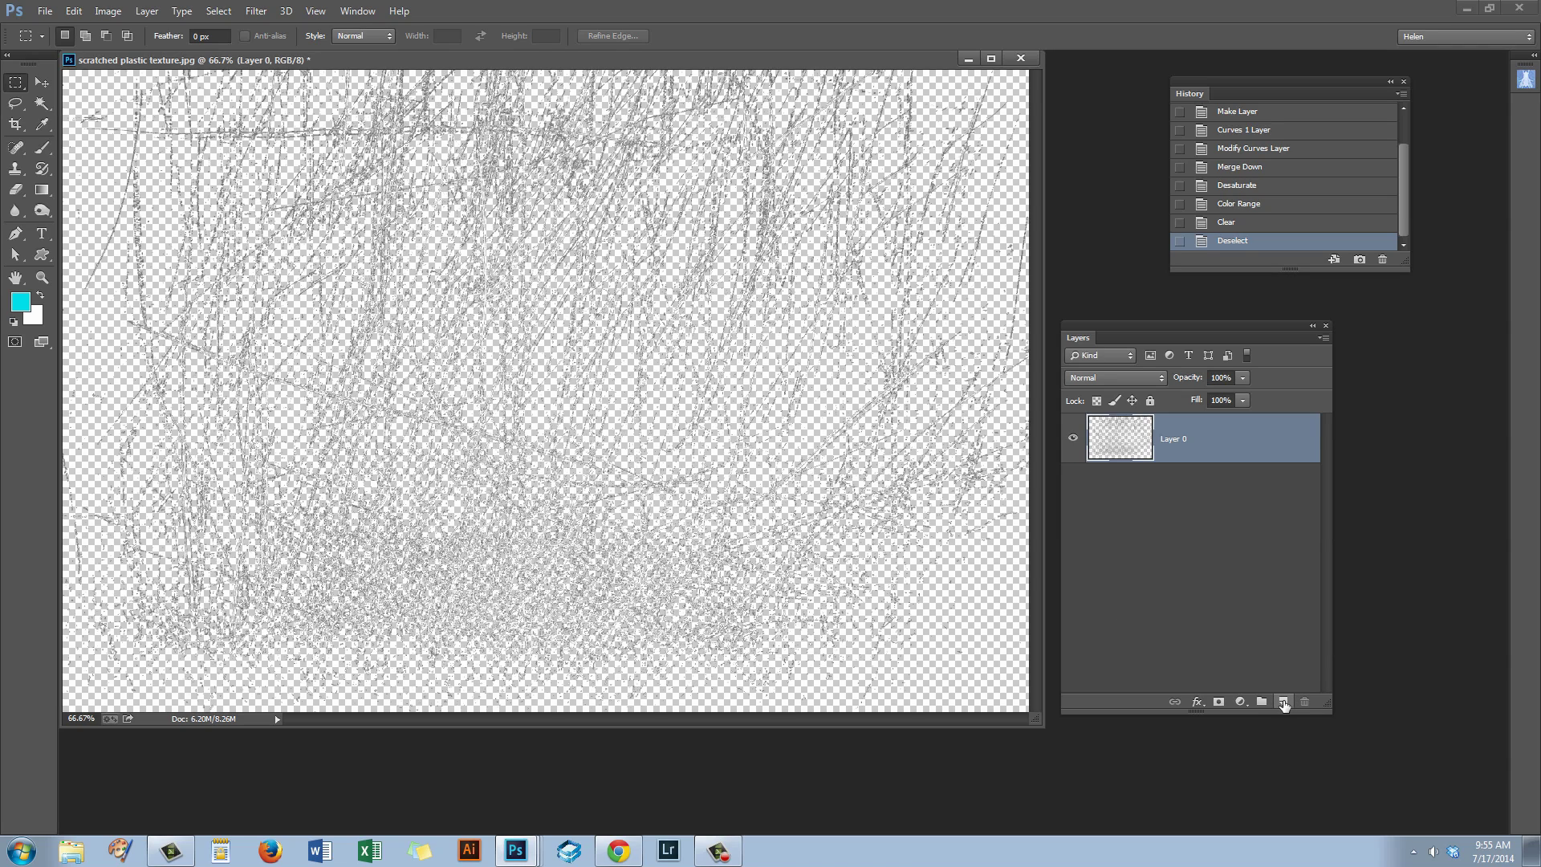
Add a cyan-filled Layer 1 beneath the texture, then make Layer 0 active again.
ctrl+click(1283, 703)
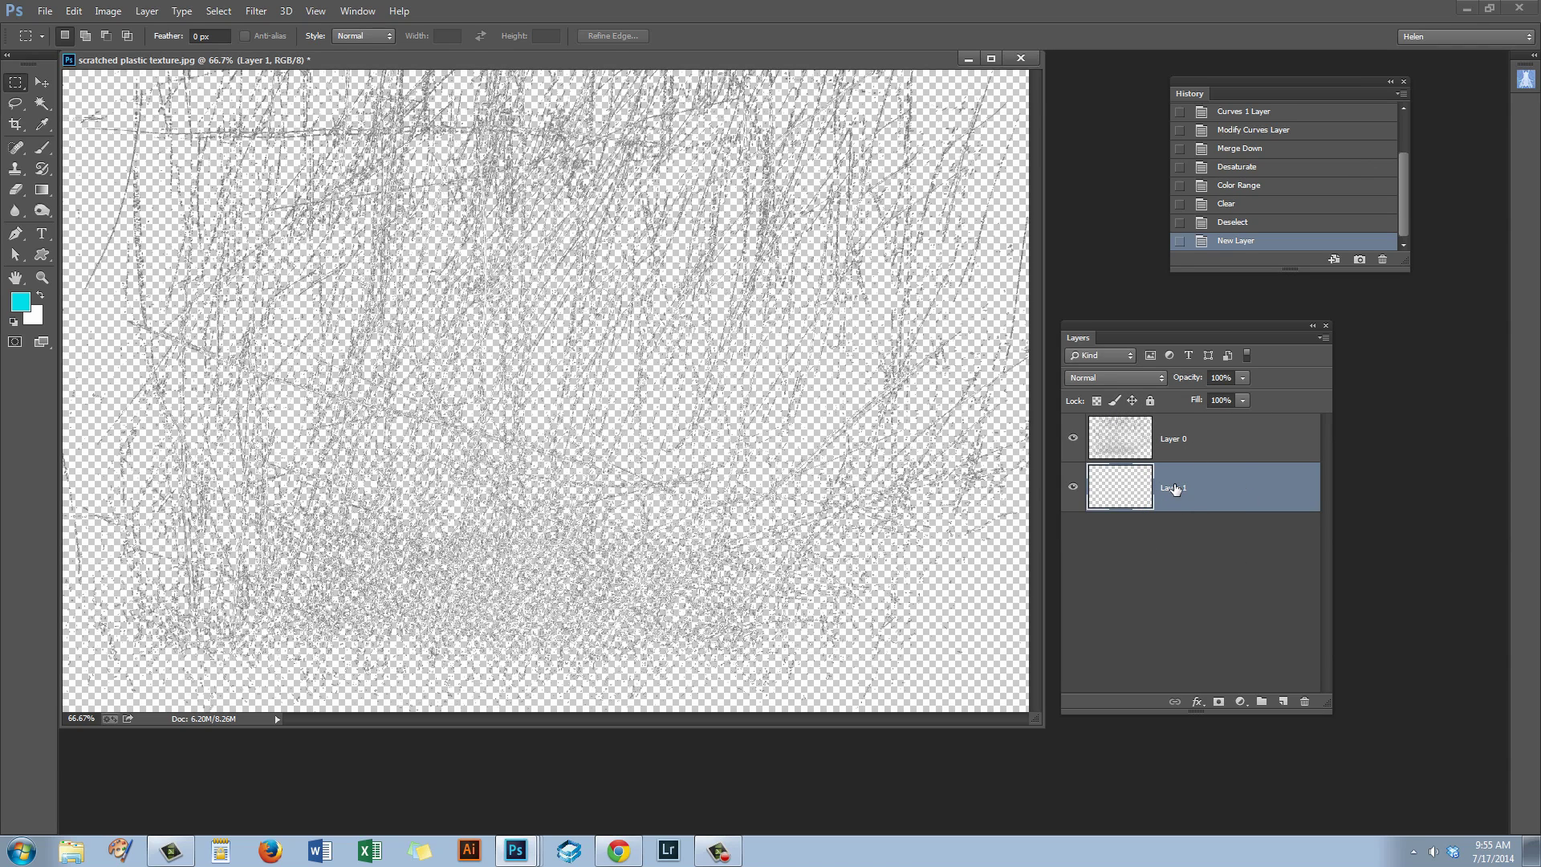
key(alt+BackSpace)
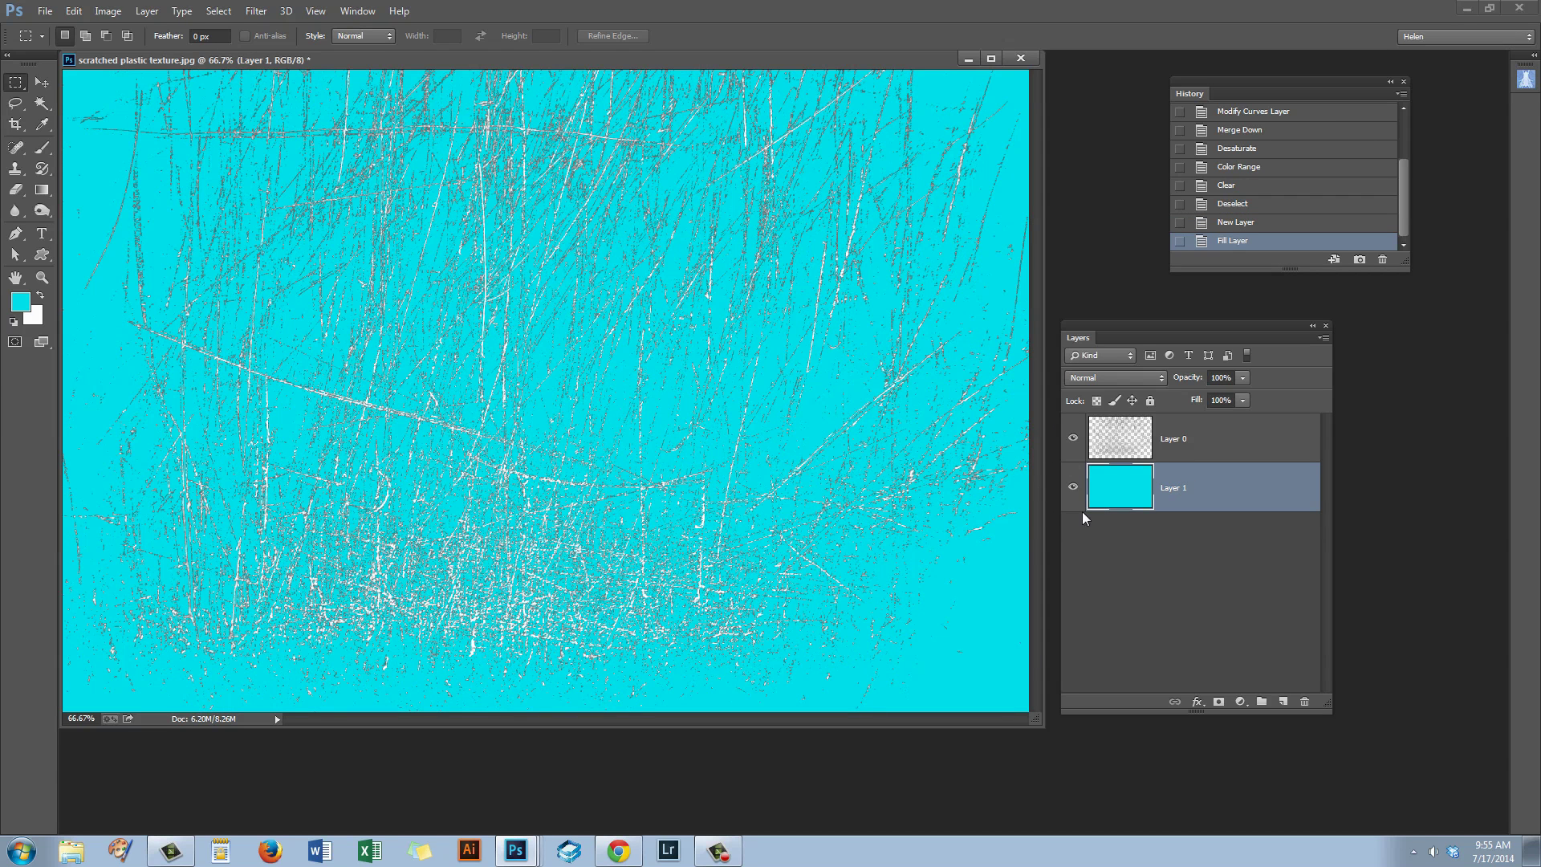
click(1161, 546)
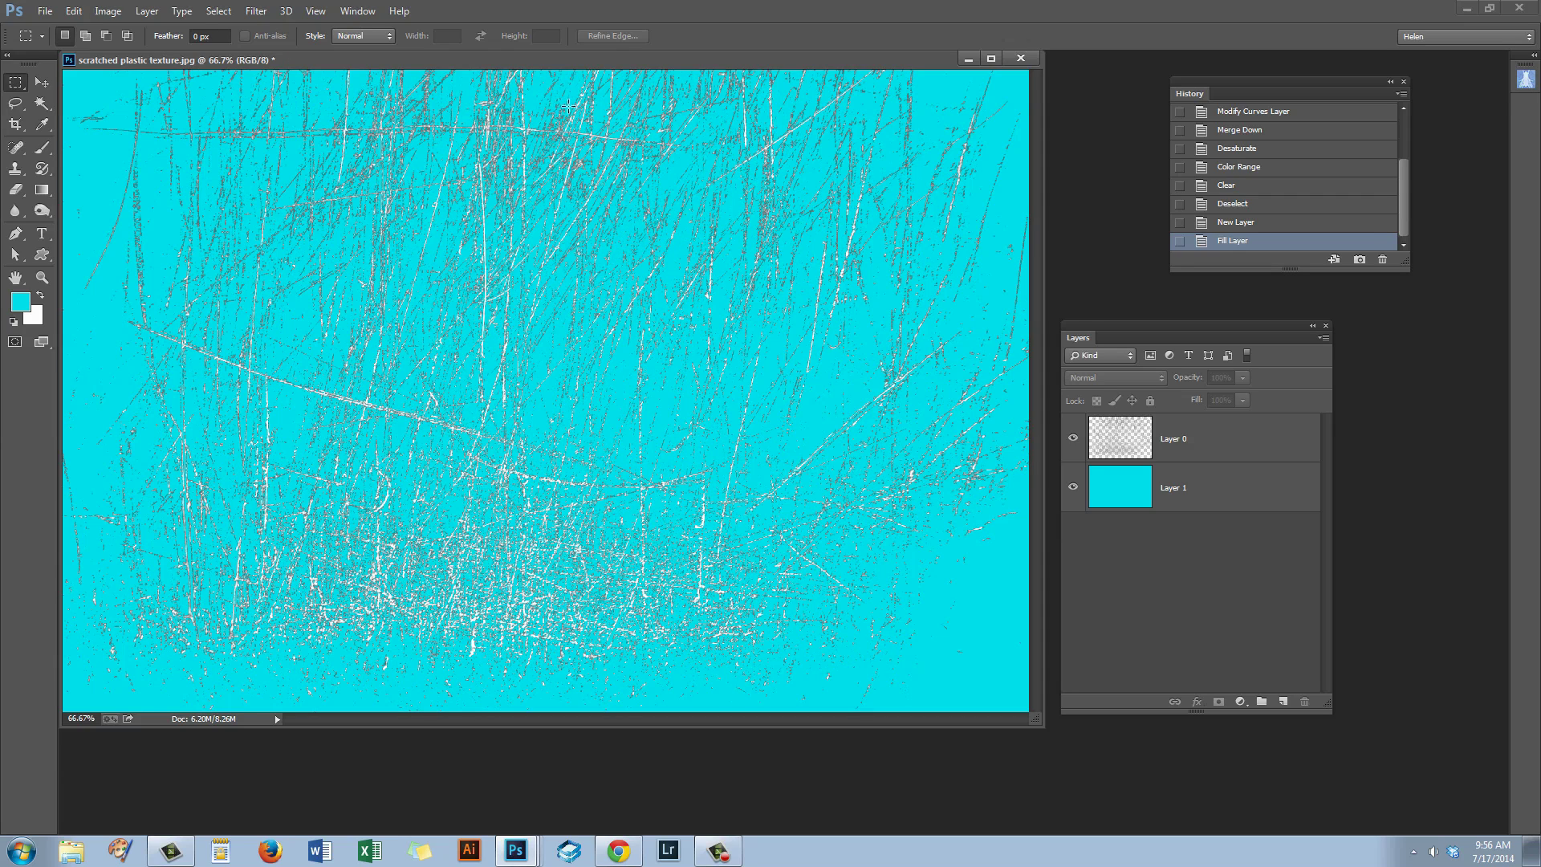
click(1168, 438)
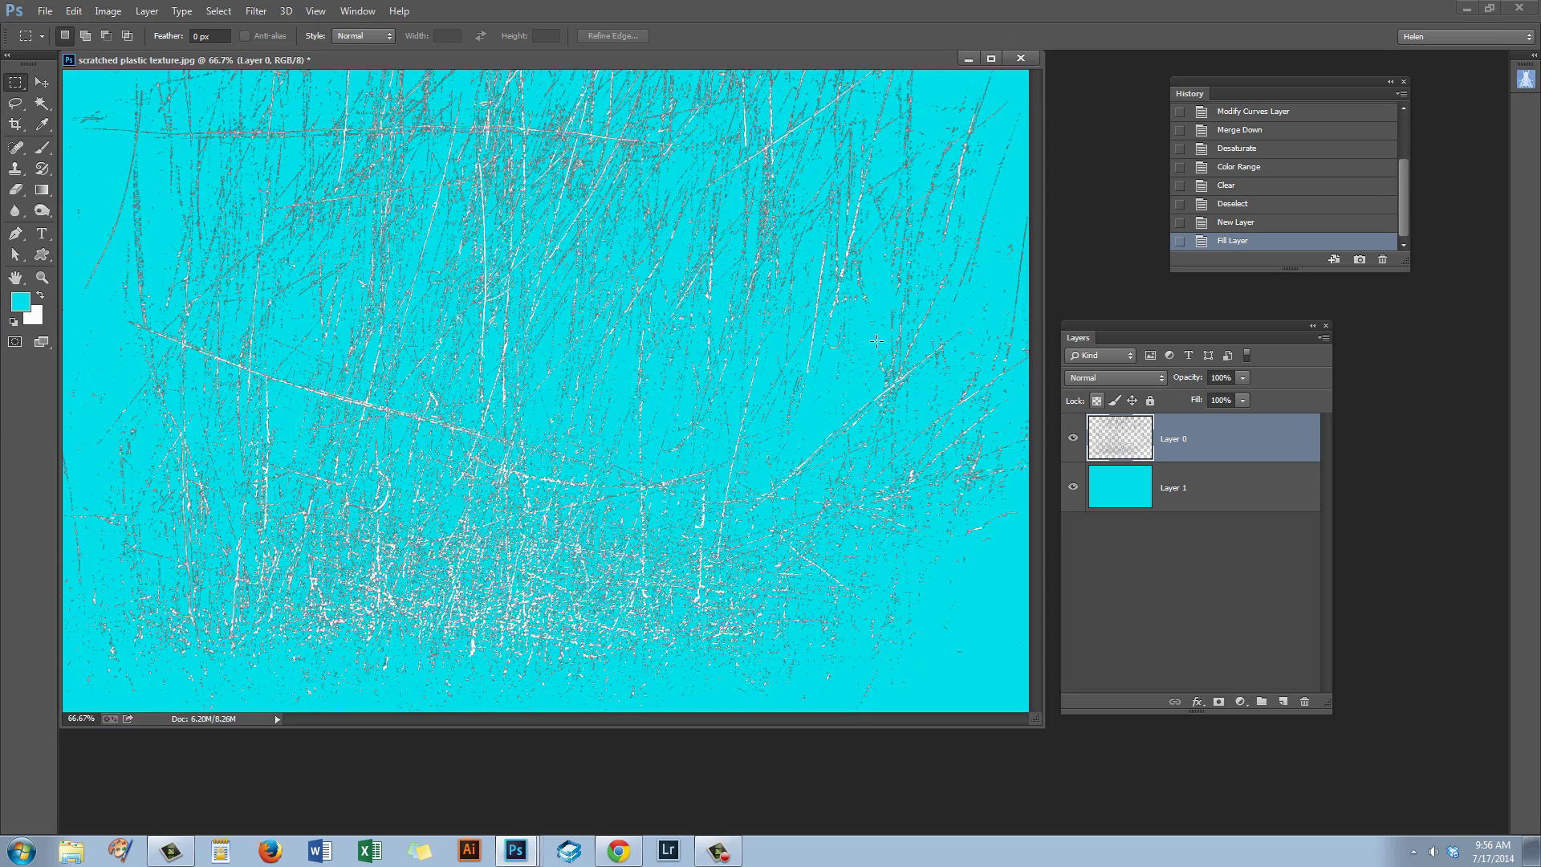
Apply a Threshold at level 1 to Layer 0, comparing the preview before confirming.
click(105, 11)
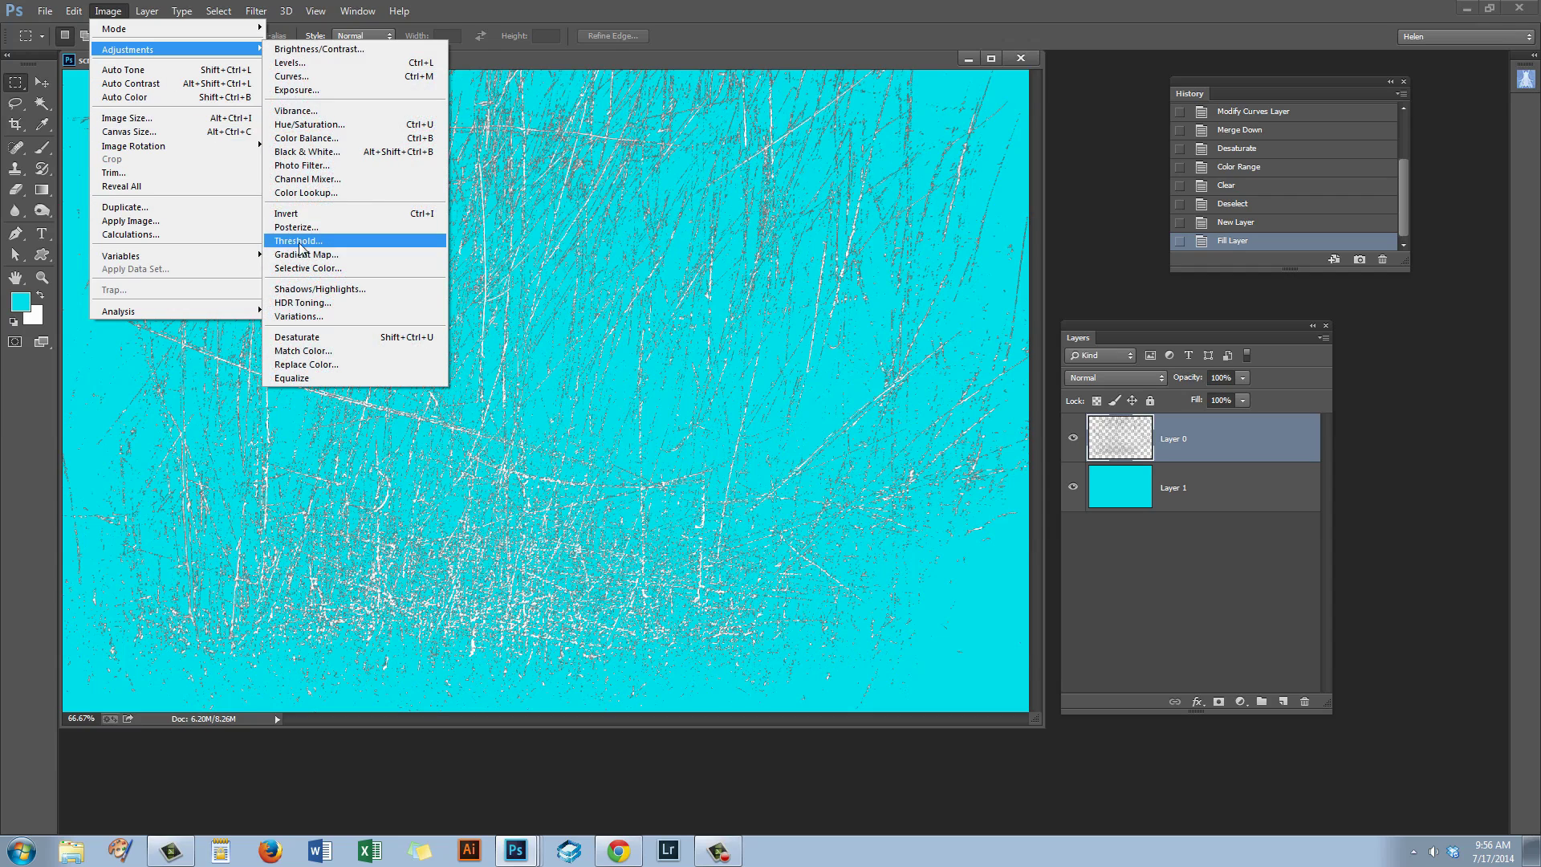
click(302, 242)
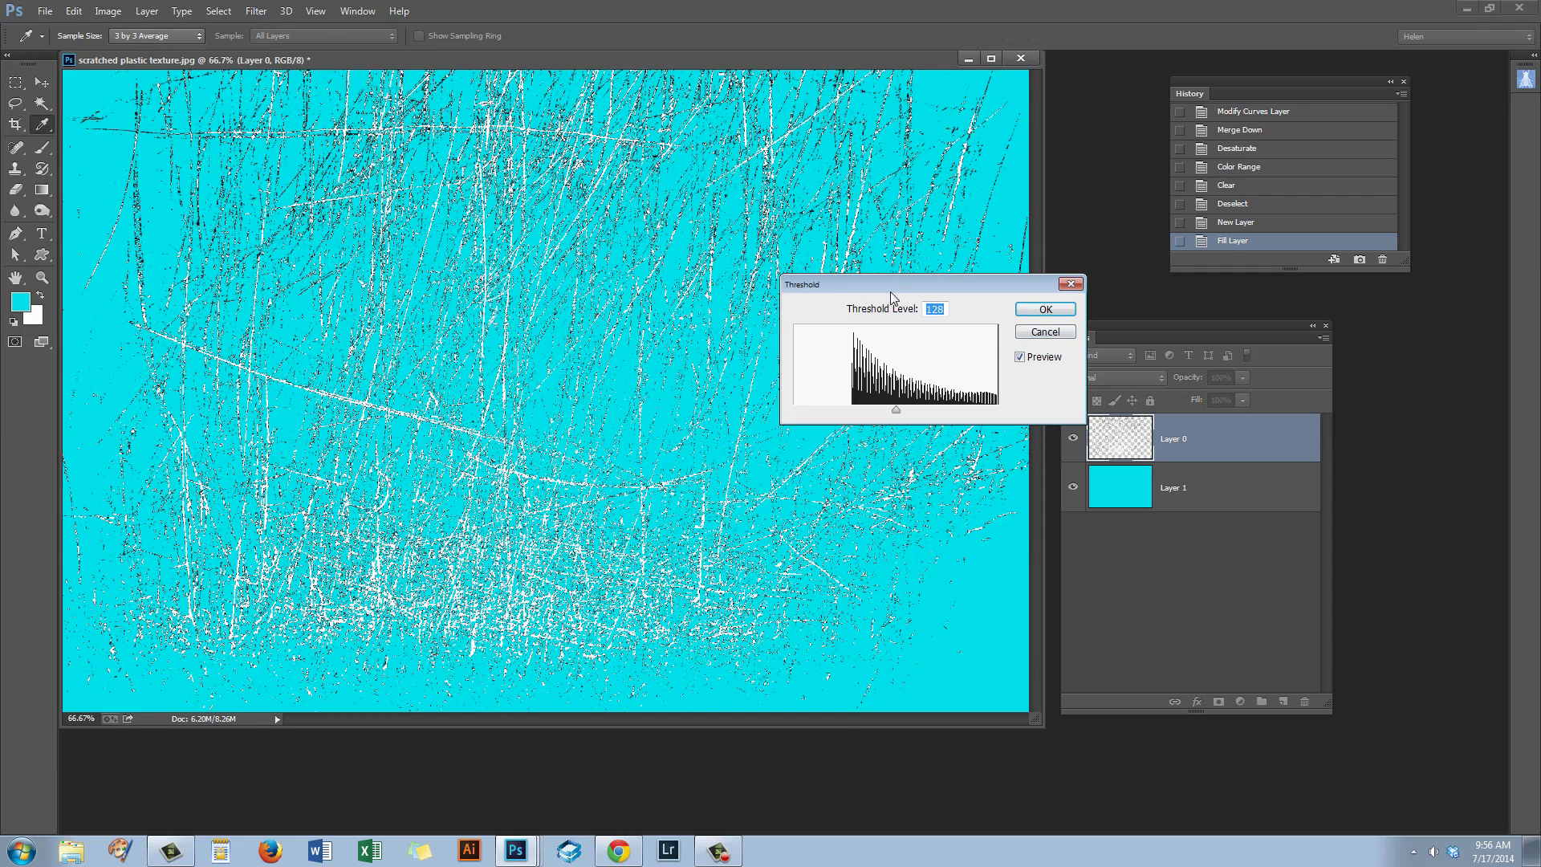
drag(881, 288, 1094, 542)
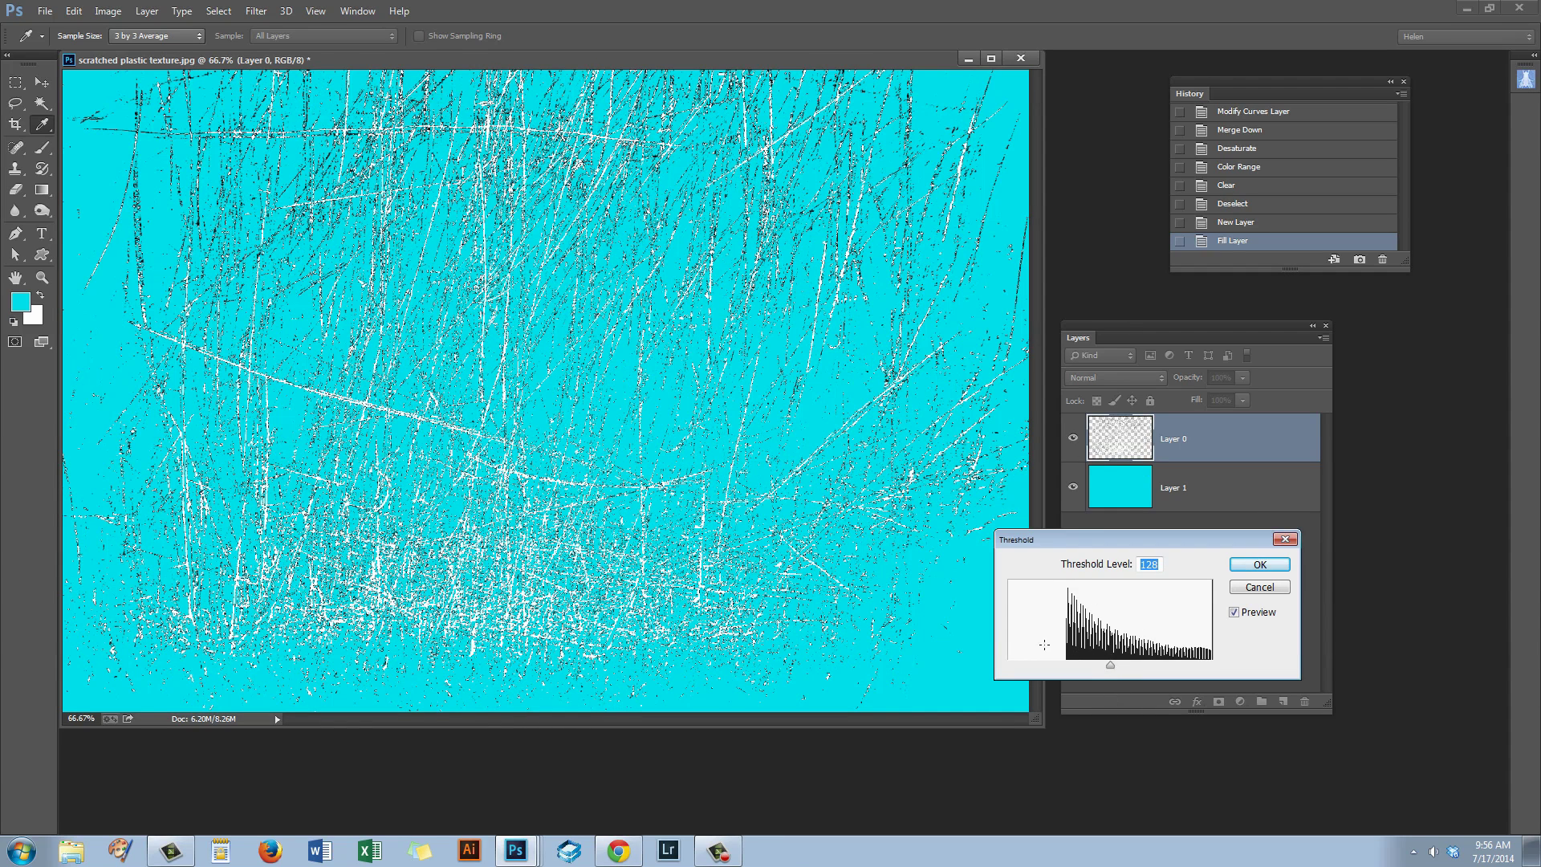
drag(1111, 668, 1006, 666)
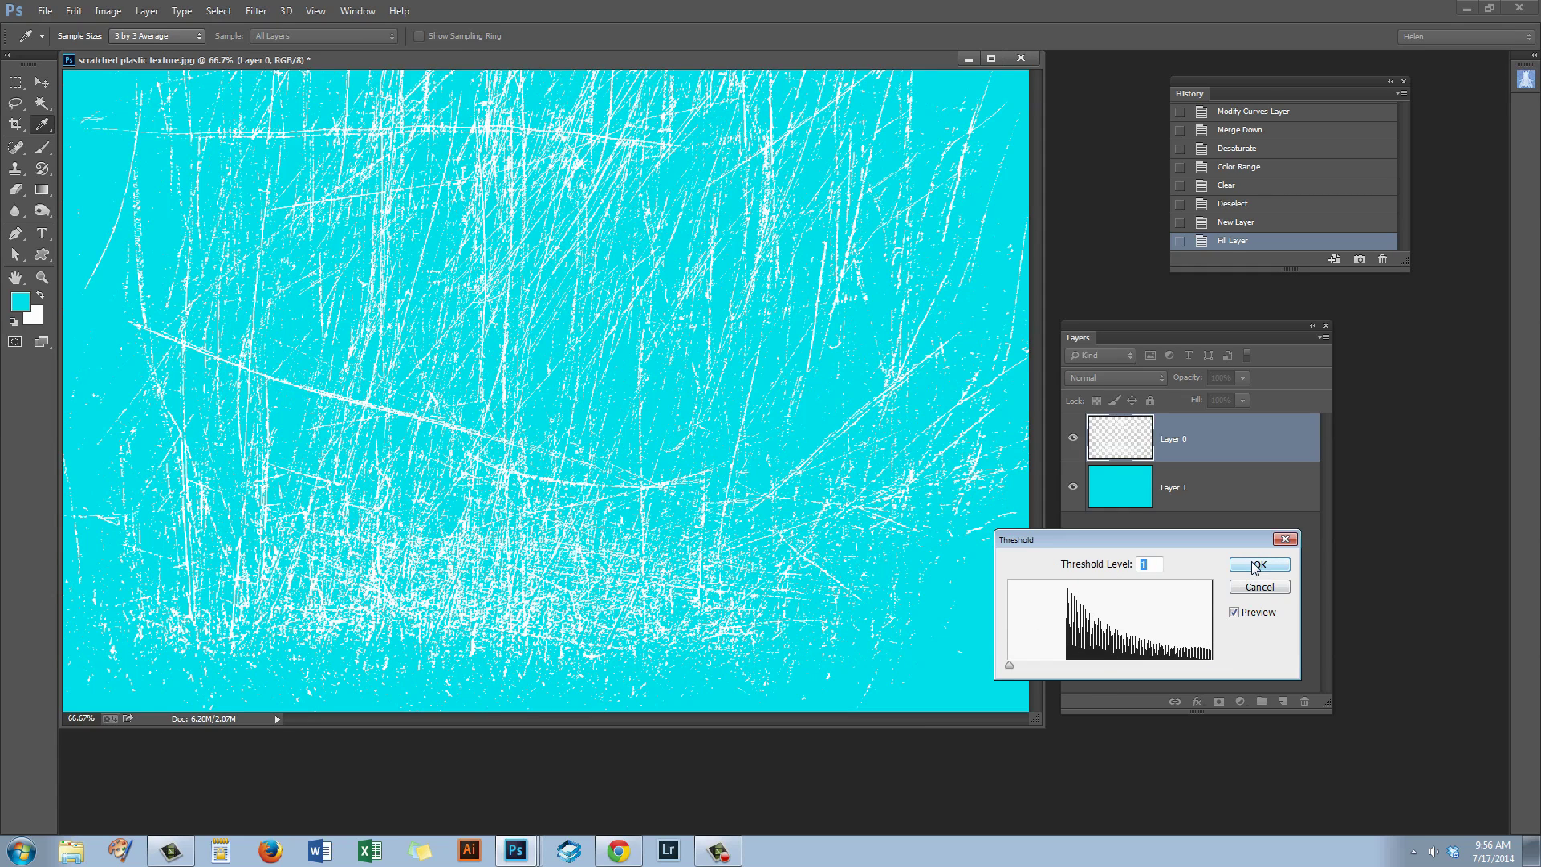
click(1234, 612)
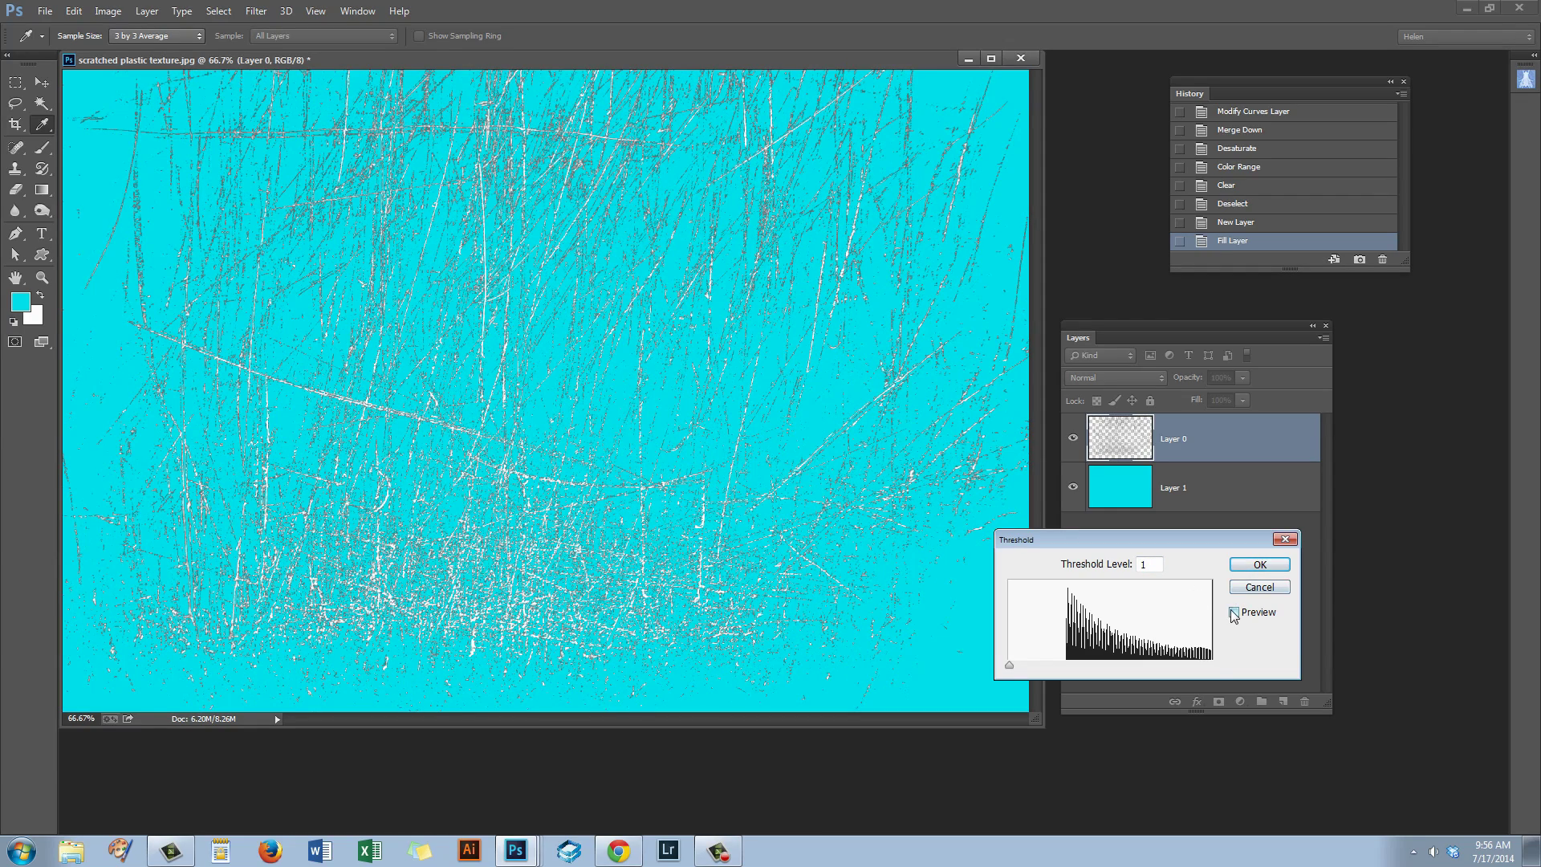
click(1235, 612)
click(1259, 565)
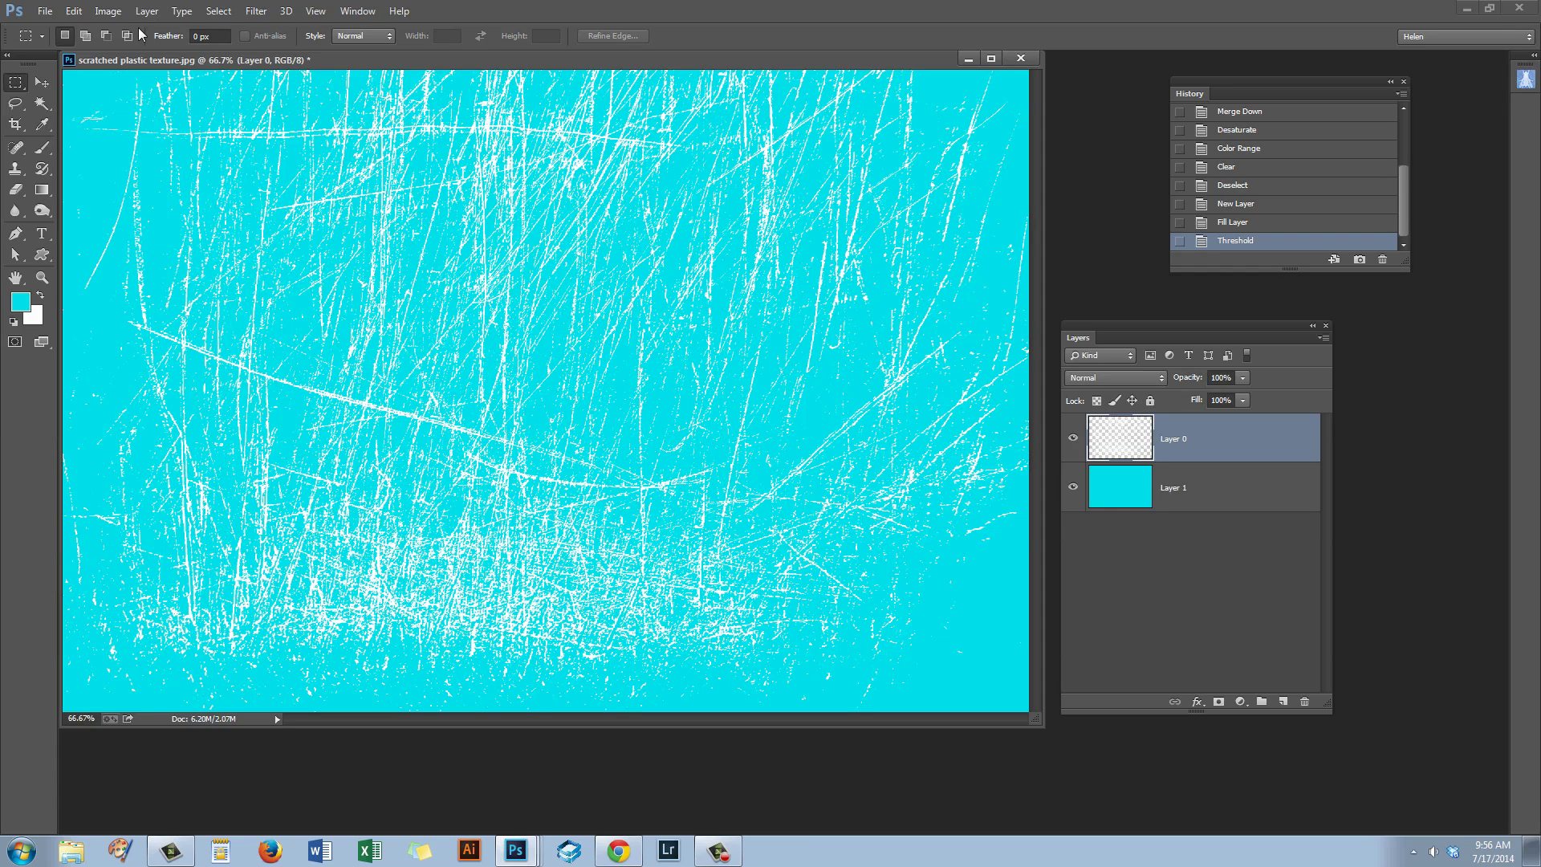
Use Image Rotation > Arbitrary to turn the whole canvas 55° CCW.
click(104, 12)
mouse_move(155, 148)
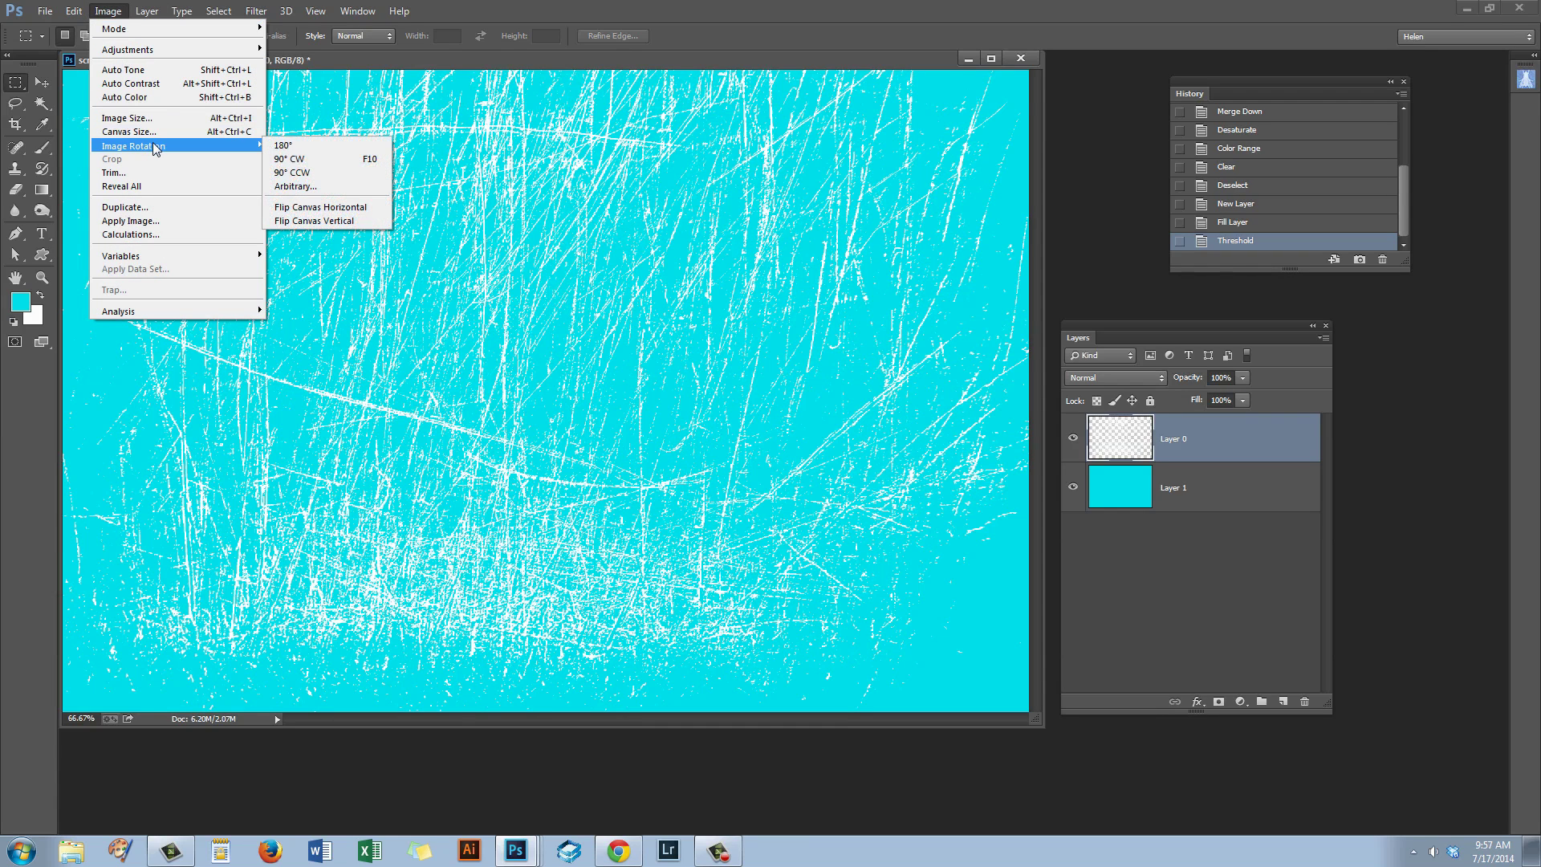
click(304, 190)
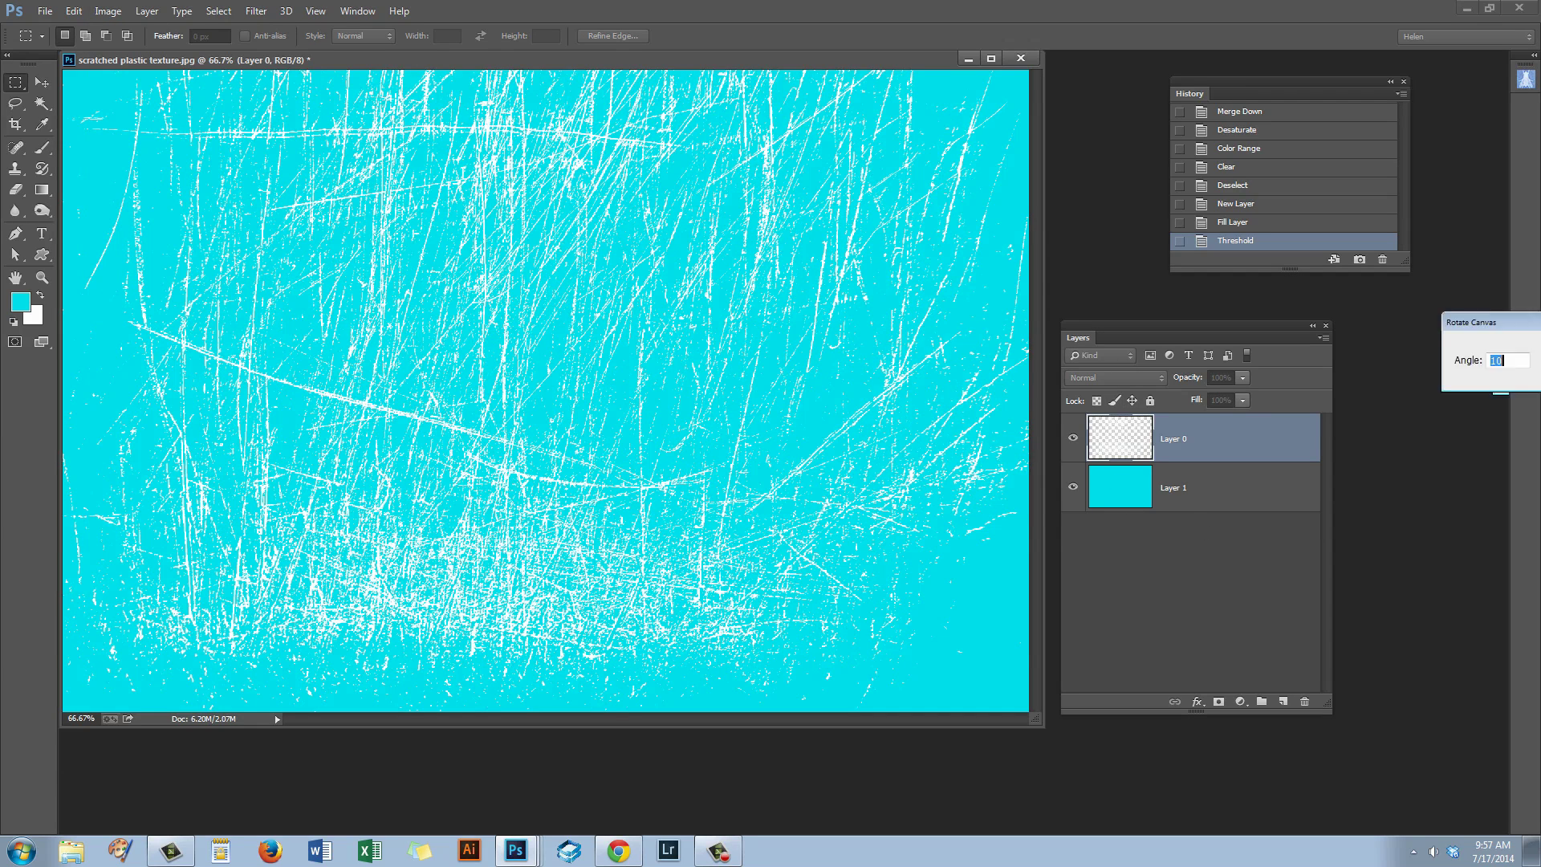
drag(1384, 326, 785, 403)
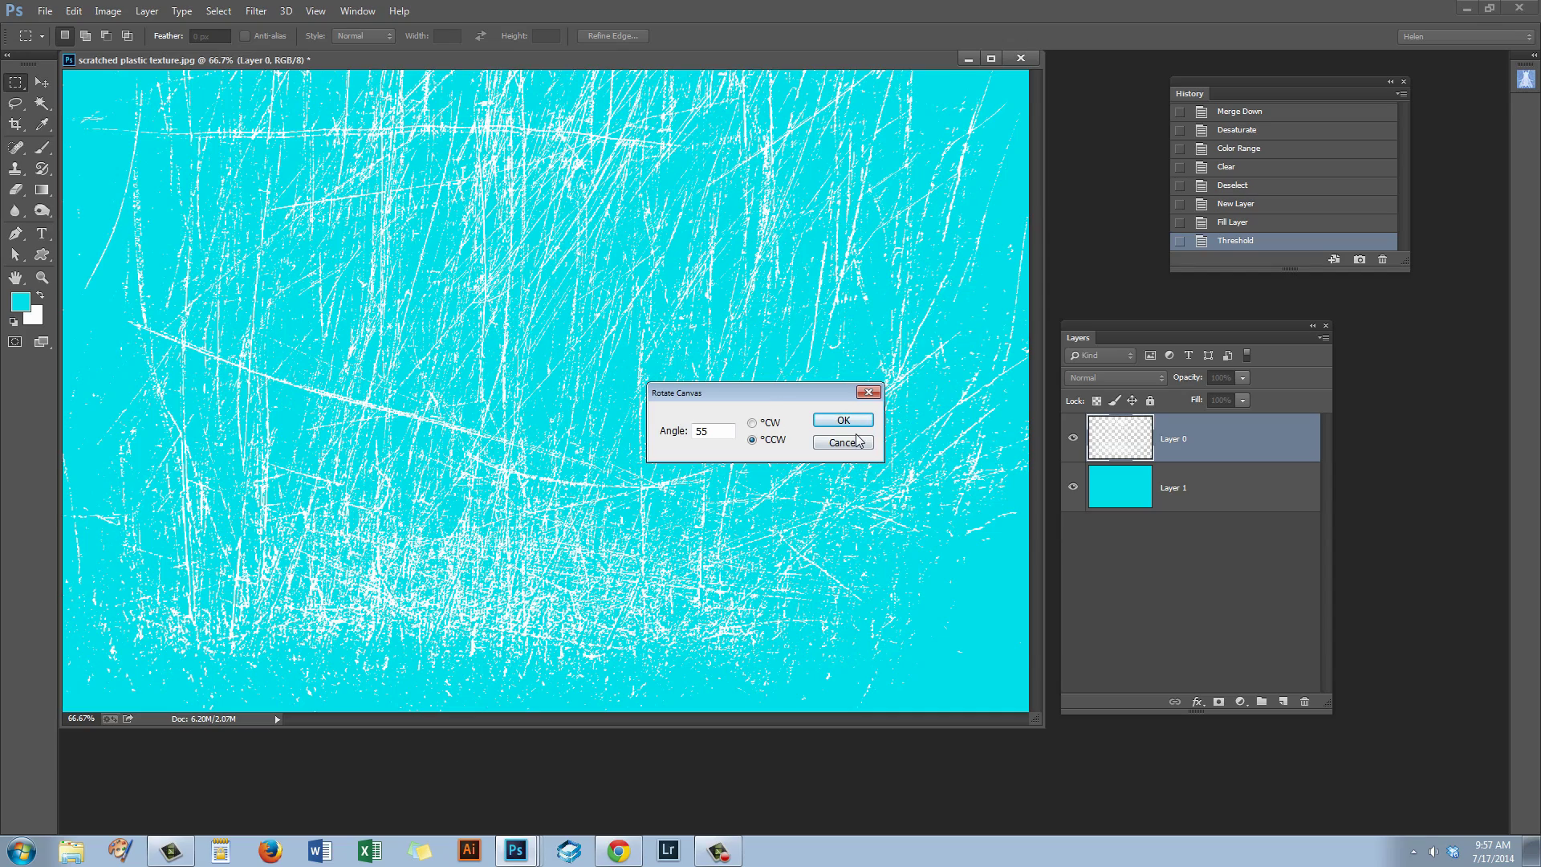
click(843, 423)
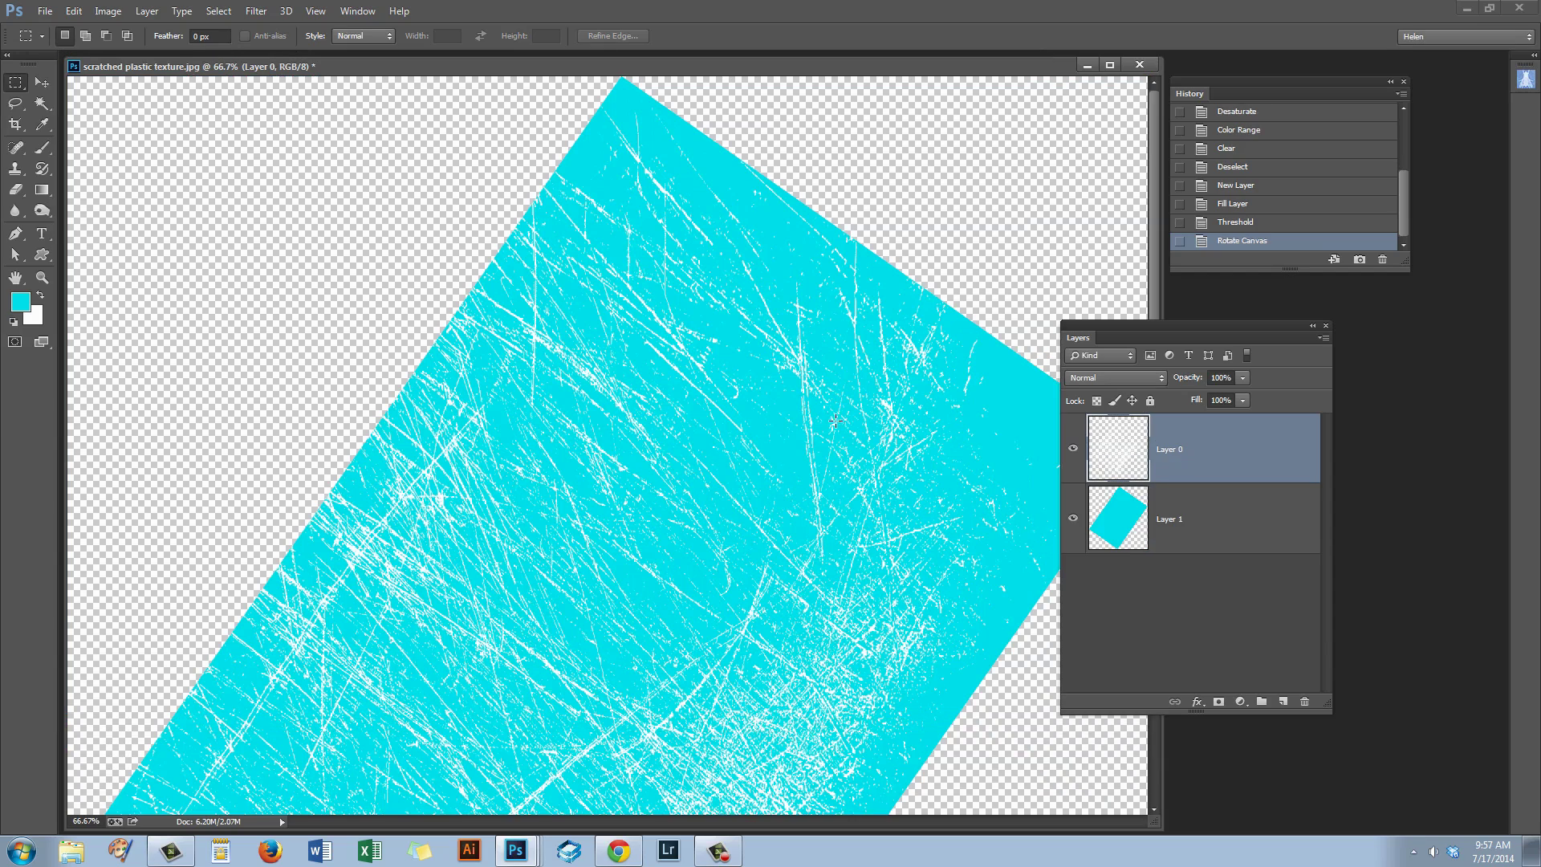
scroll(1154, 318, down, 4)
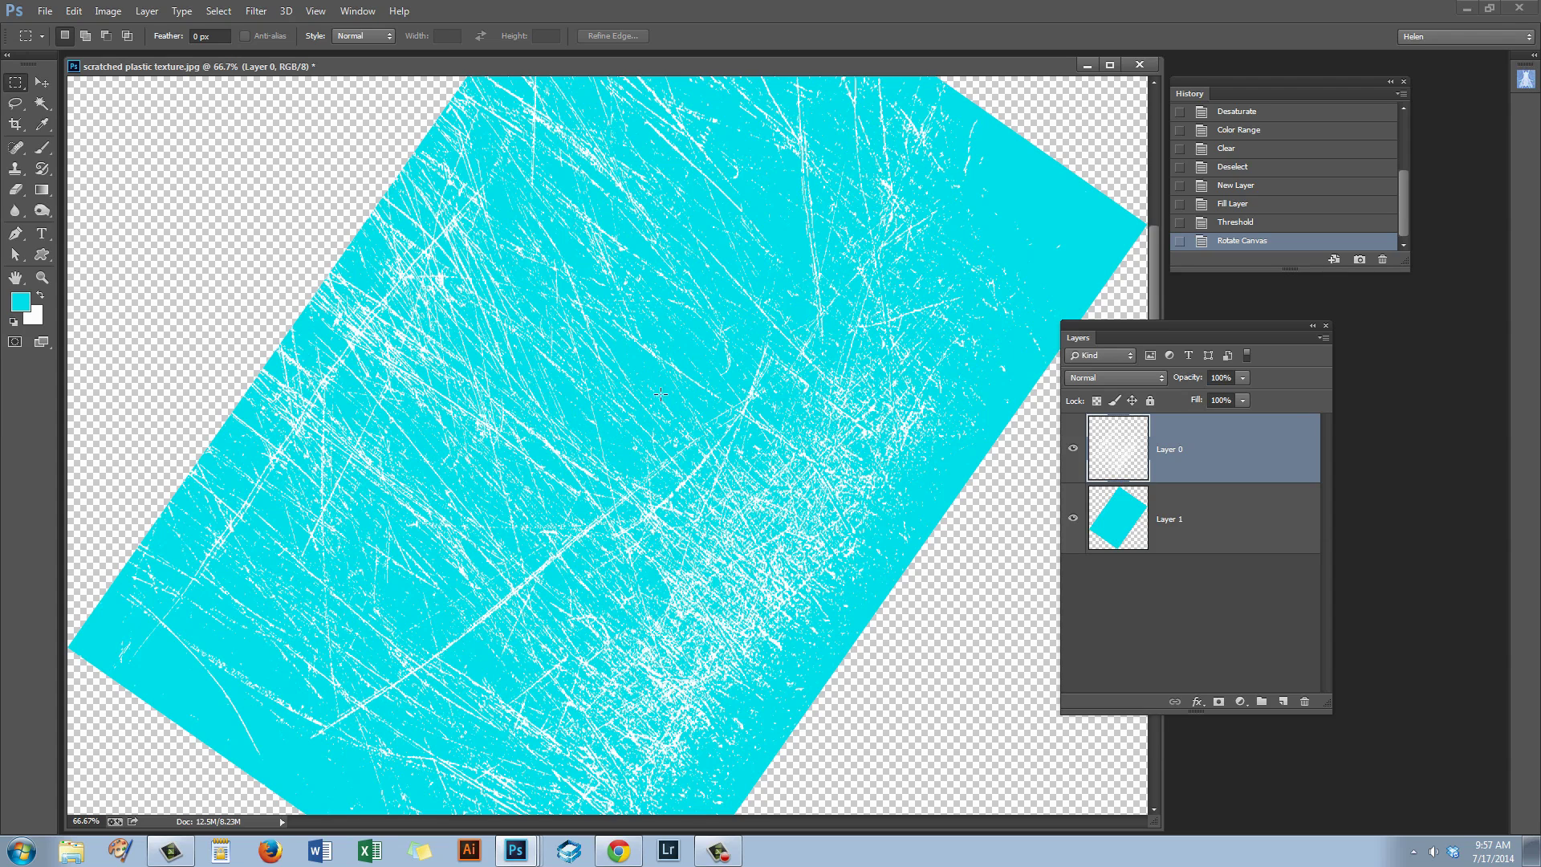
scroll(685, 433, up, 1)
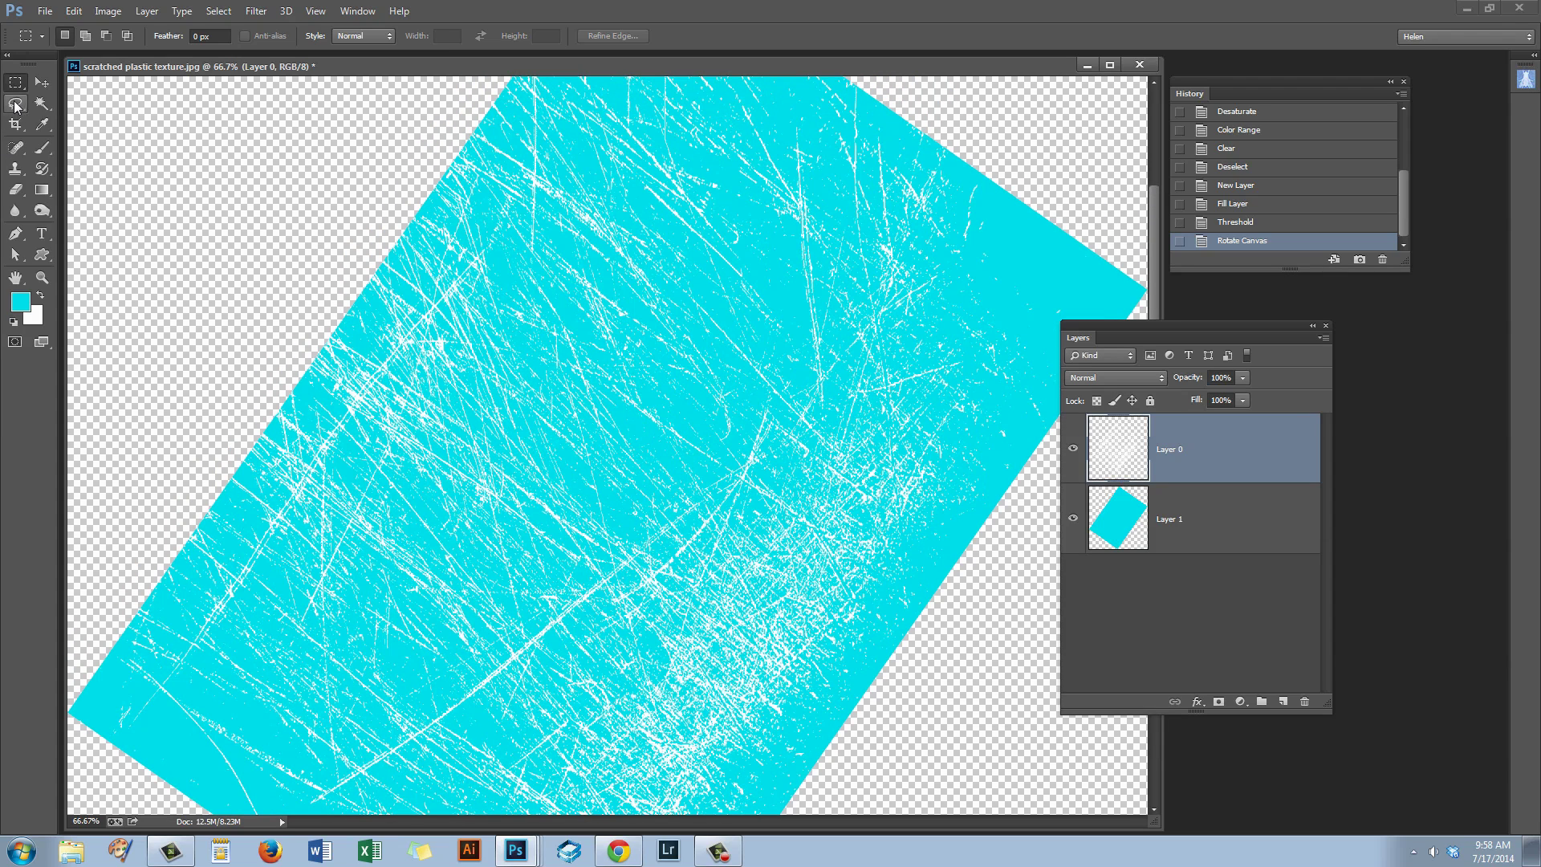
Zoom out to see the whole rotated texture.
click(16, 125)
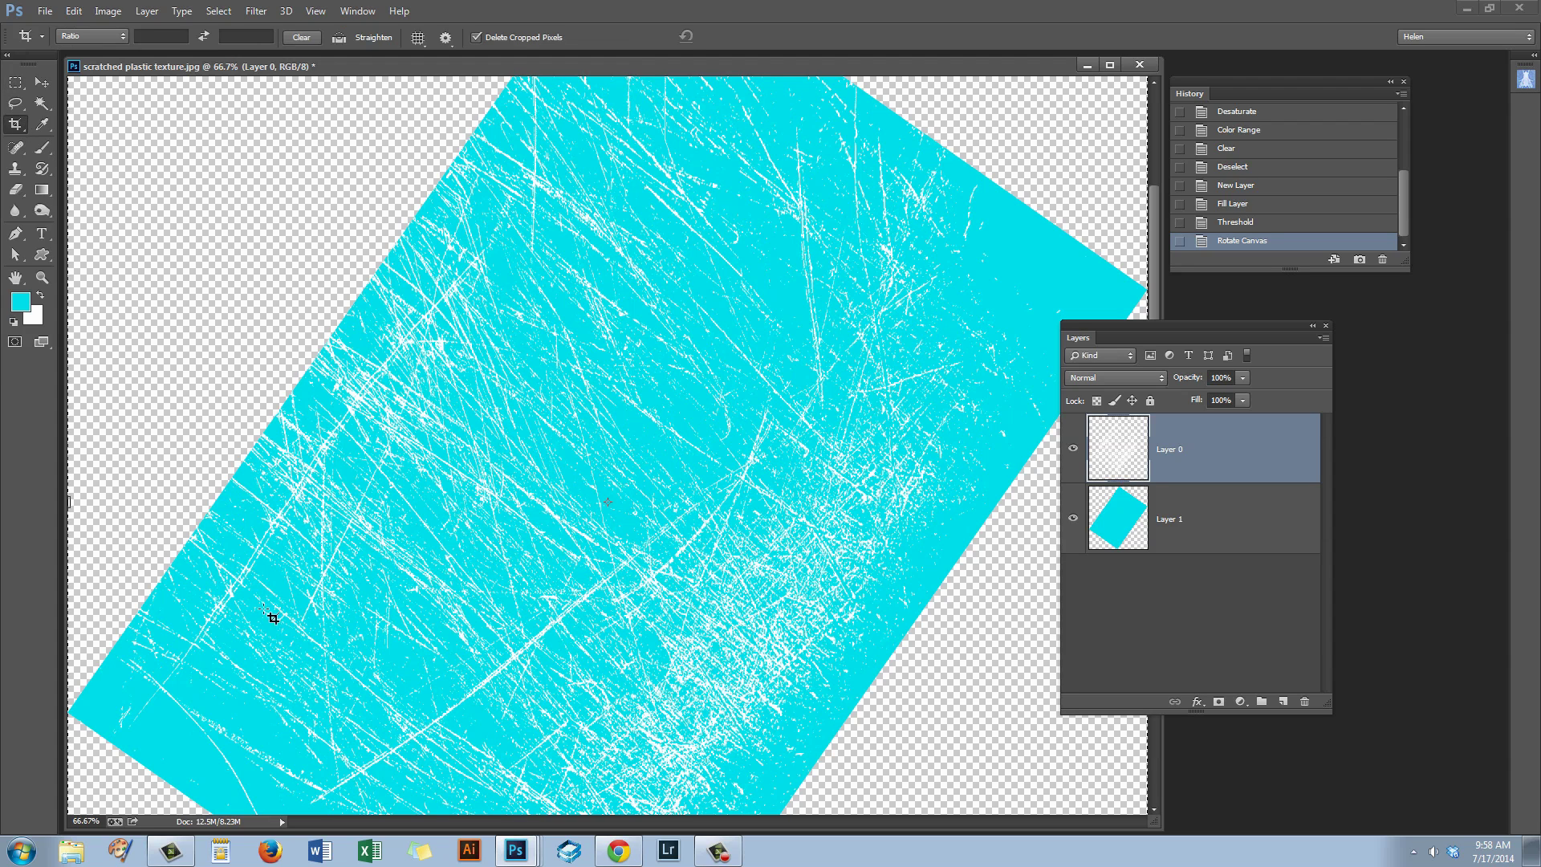
click(43, 280)
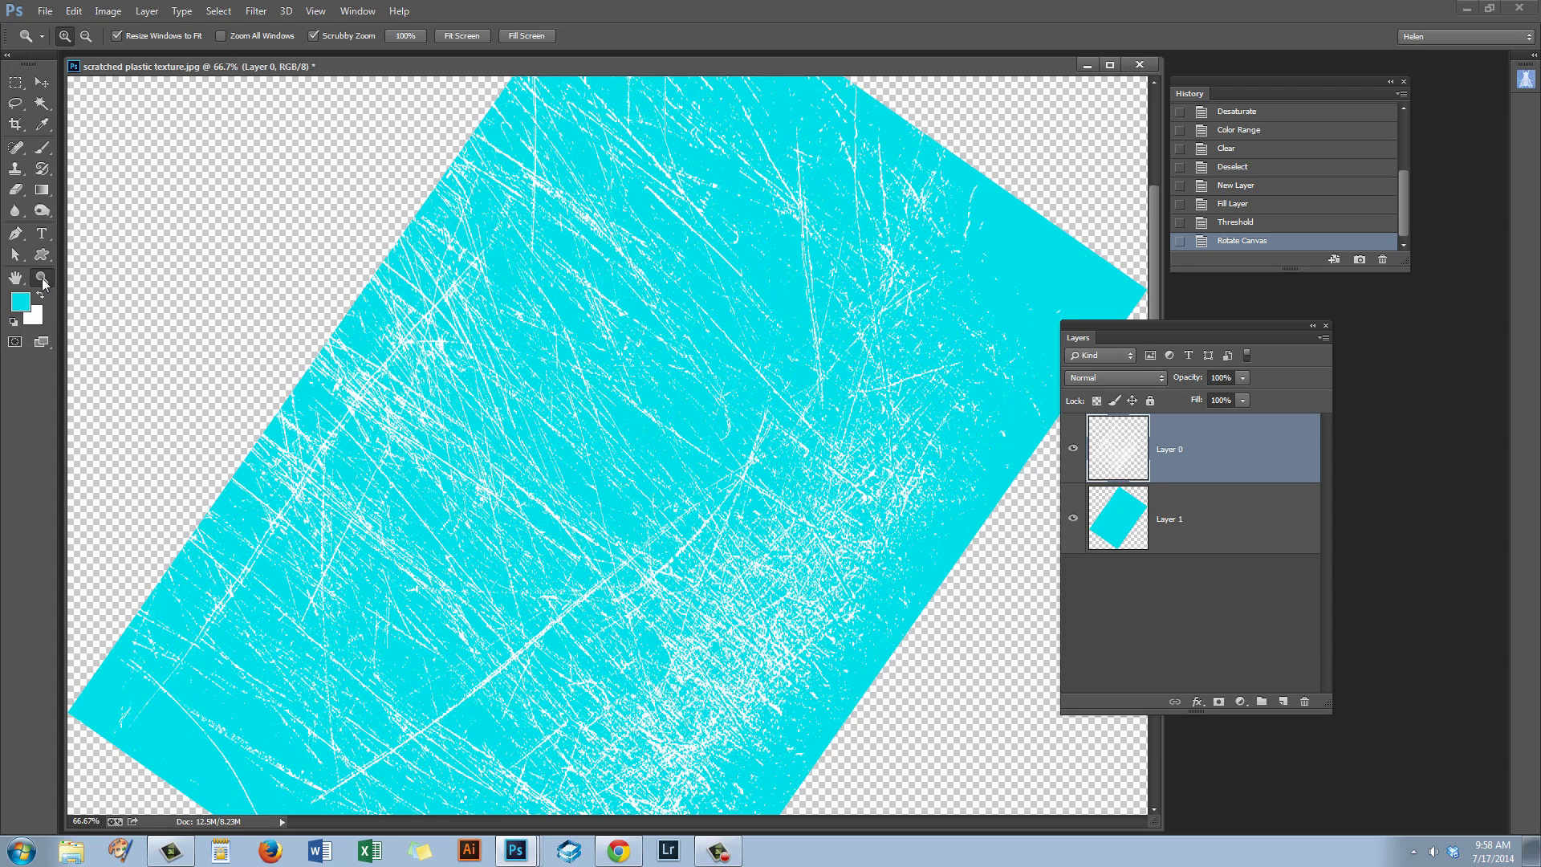
alt+click(441, 468)
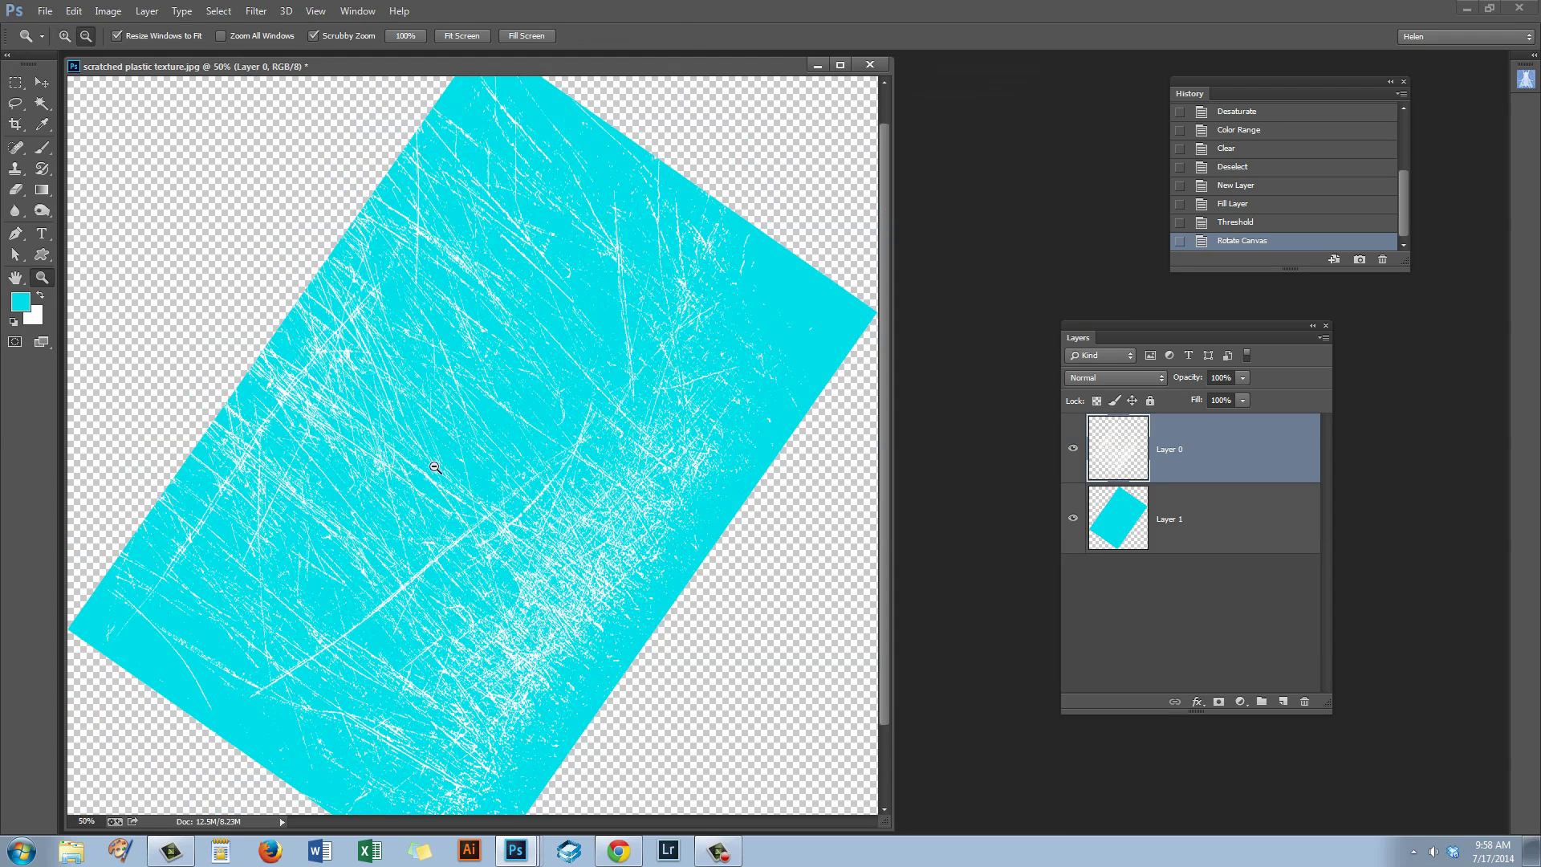
Draw, position and enlarge a 1:1 square crop over the diagonal scratches, then commit it.
click(15, 125)
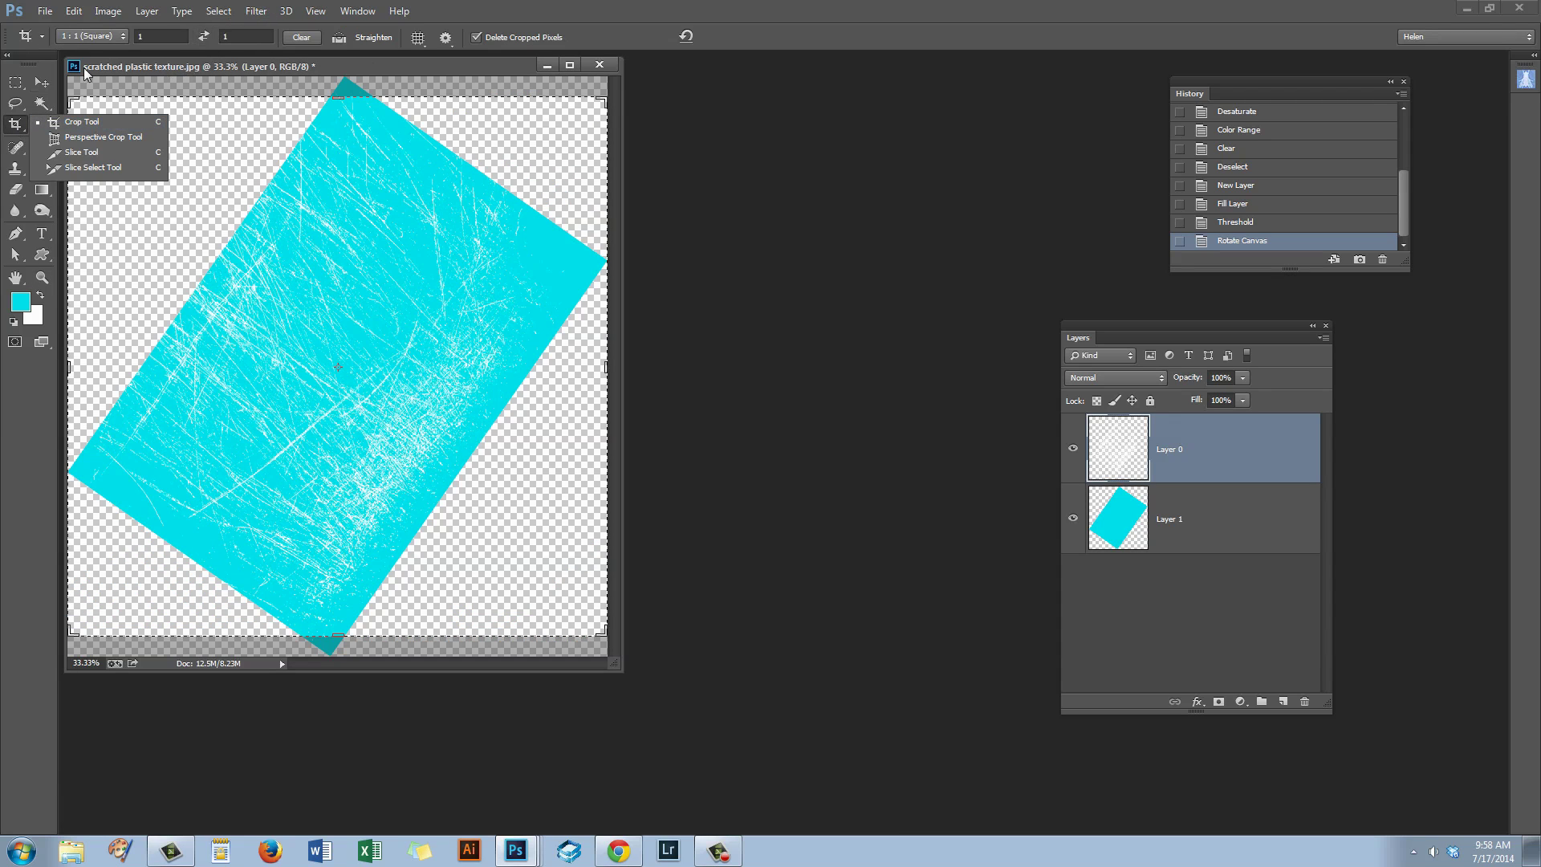
click(14, 128)
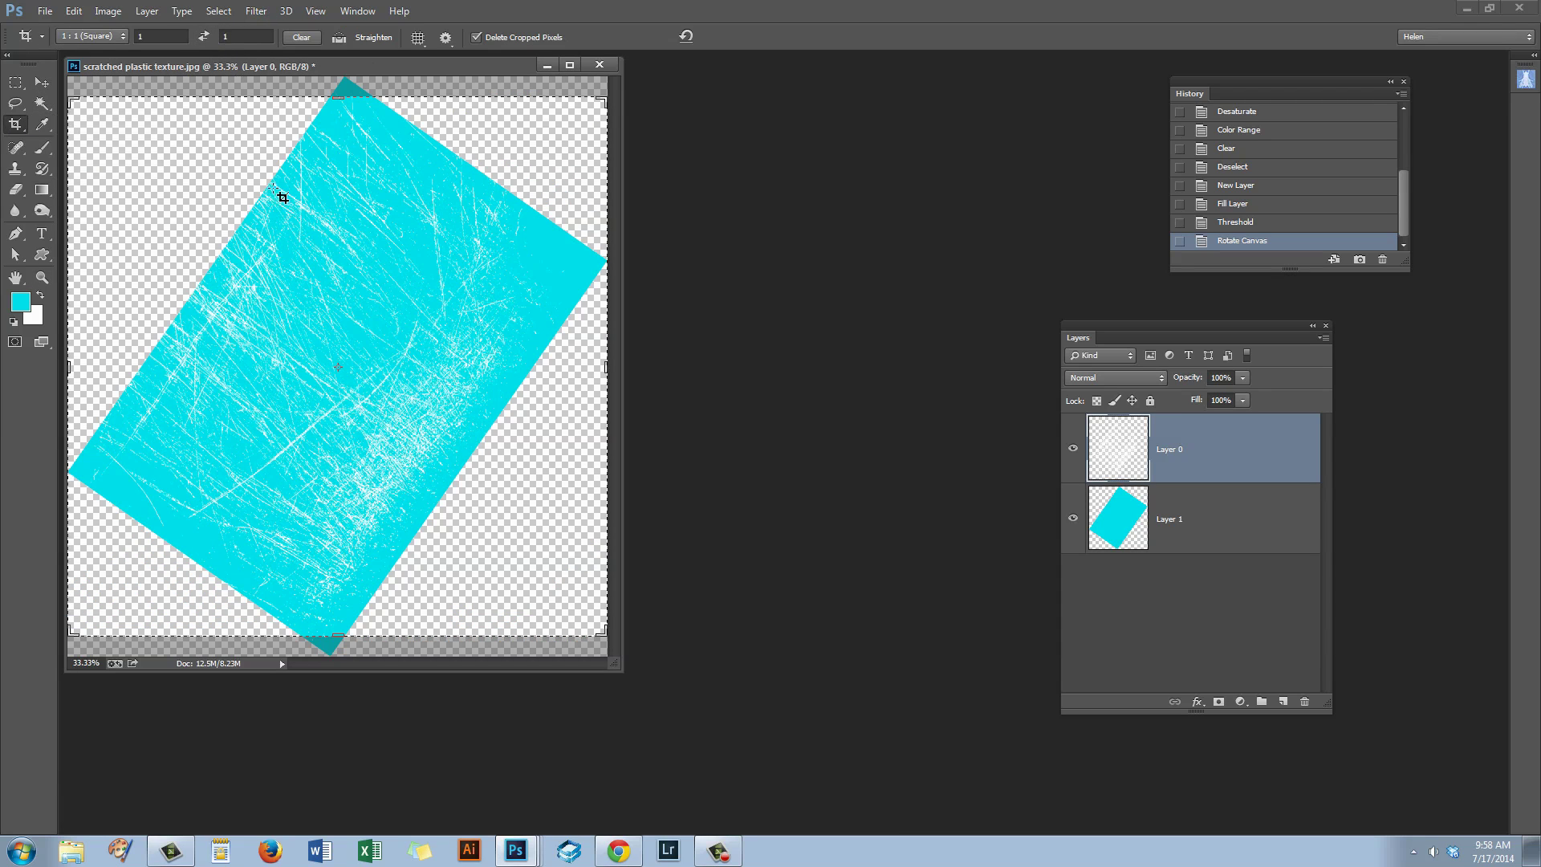
drag(251, 218, 436, 404)
drag(341, 301, 307, 357)
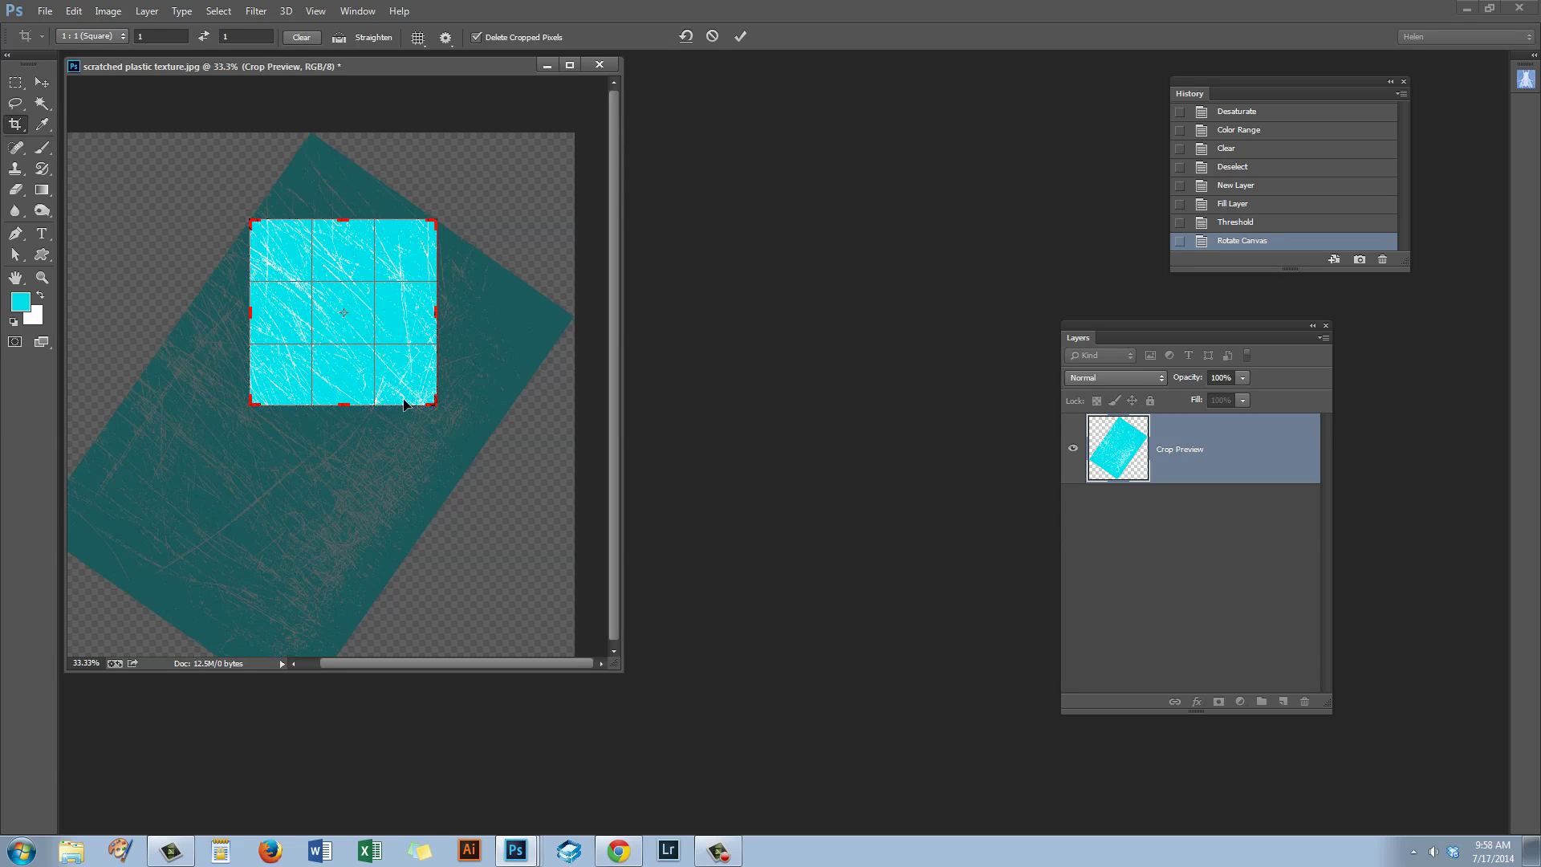
drag(438, 409, 445, 415)
drag(358, 358, 366, 350)
click(740, 36)
Close a document window and zoom the cropped texture to 100%.
key(ctrl+w)
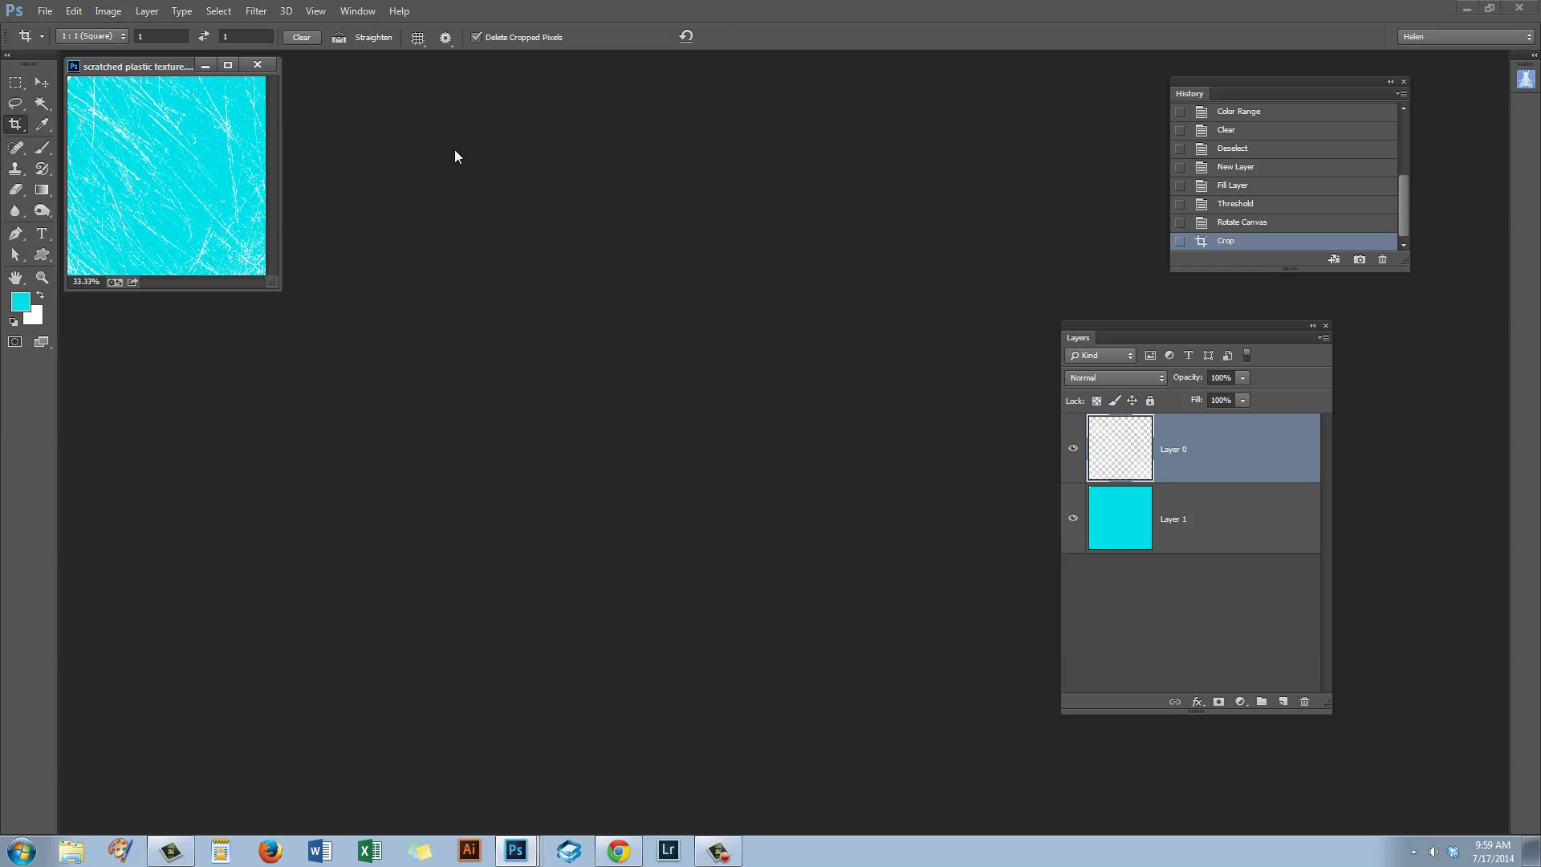
click(42, 278)
click(168, 221)
click(212, 275)
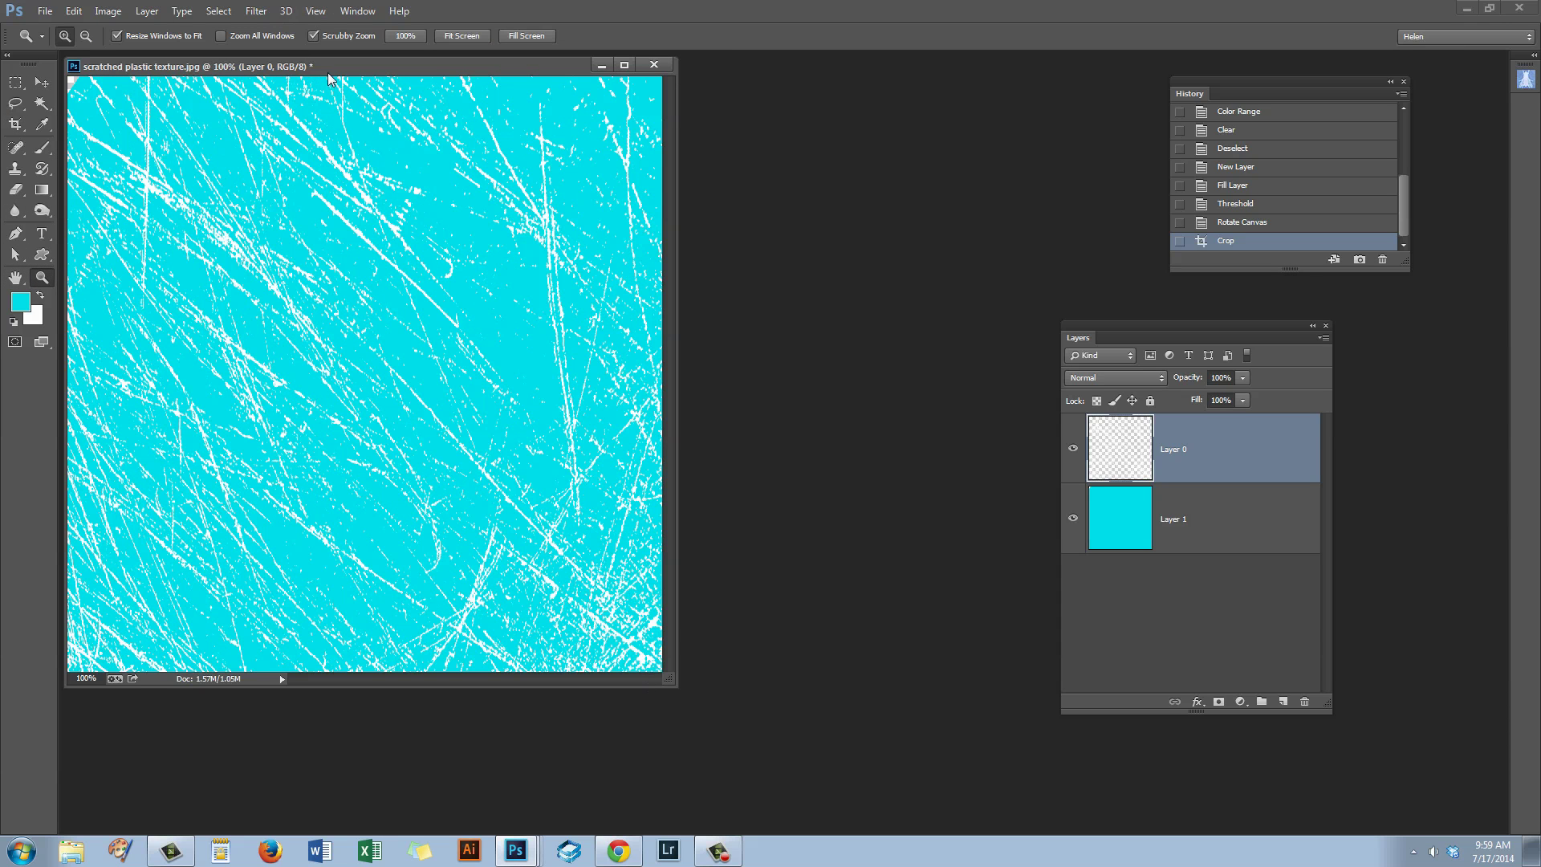
Hide cyan Layer 1 and save the scratches as a PNG named texture2.
drag(329, 77, 528, 112)
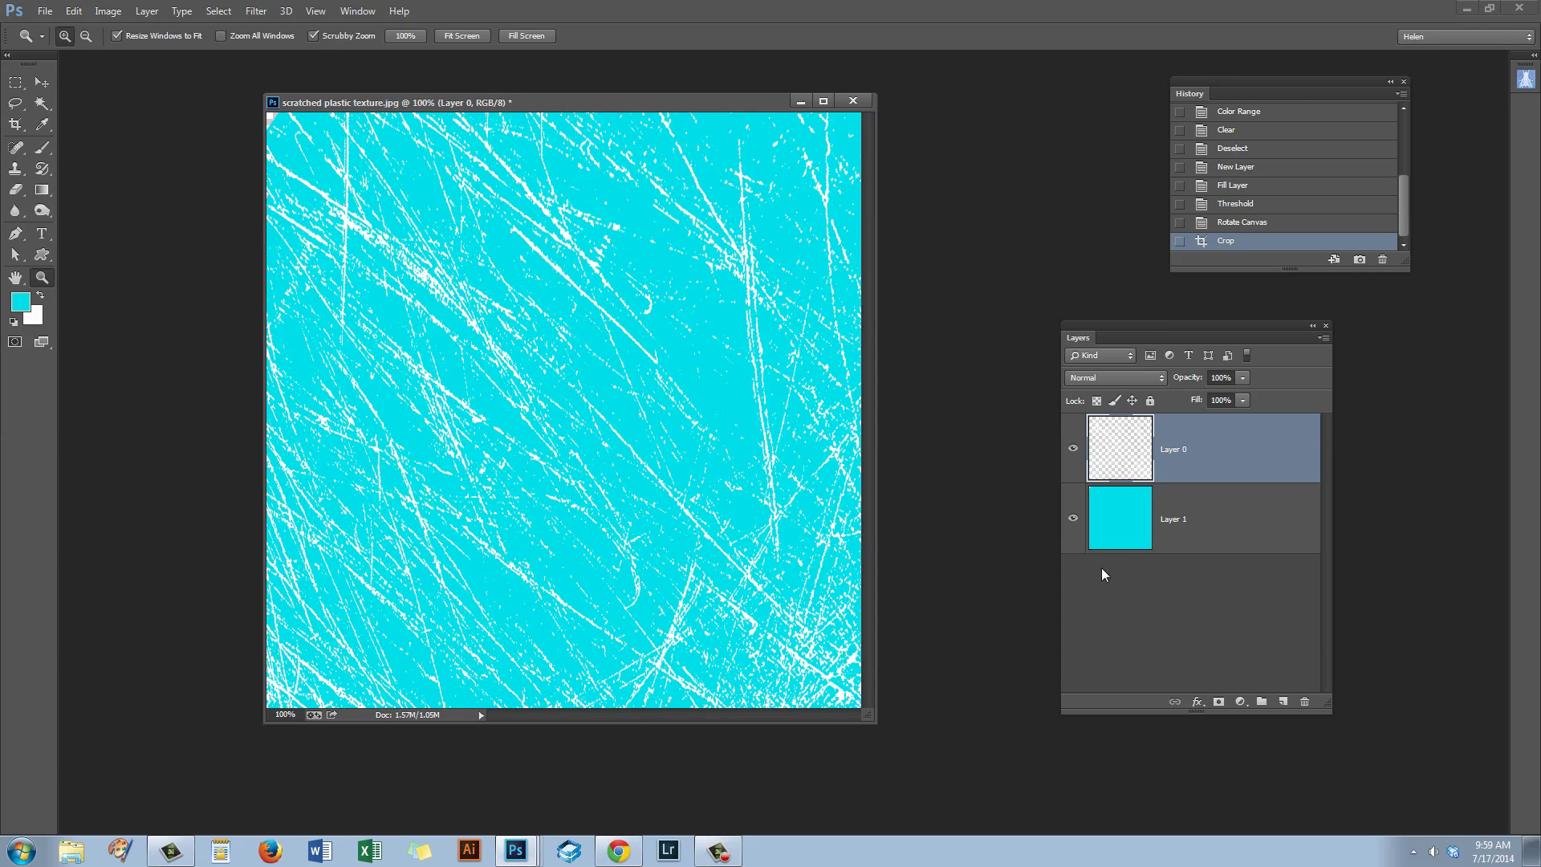
click(1073, 522)
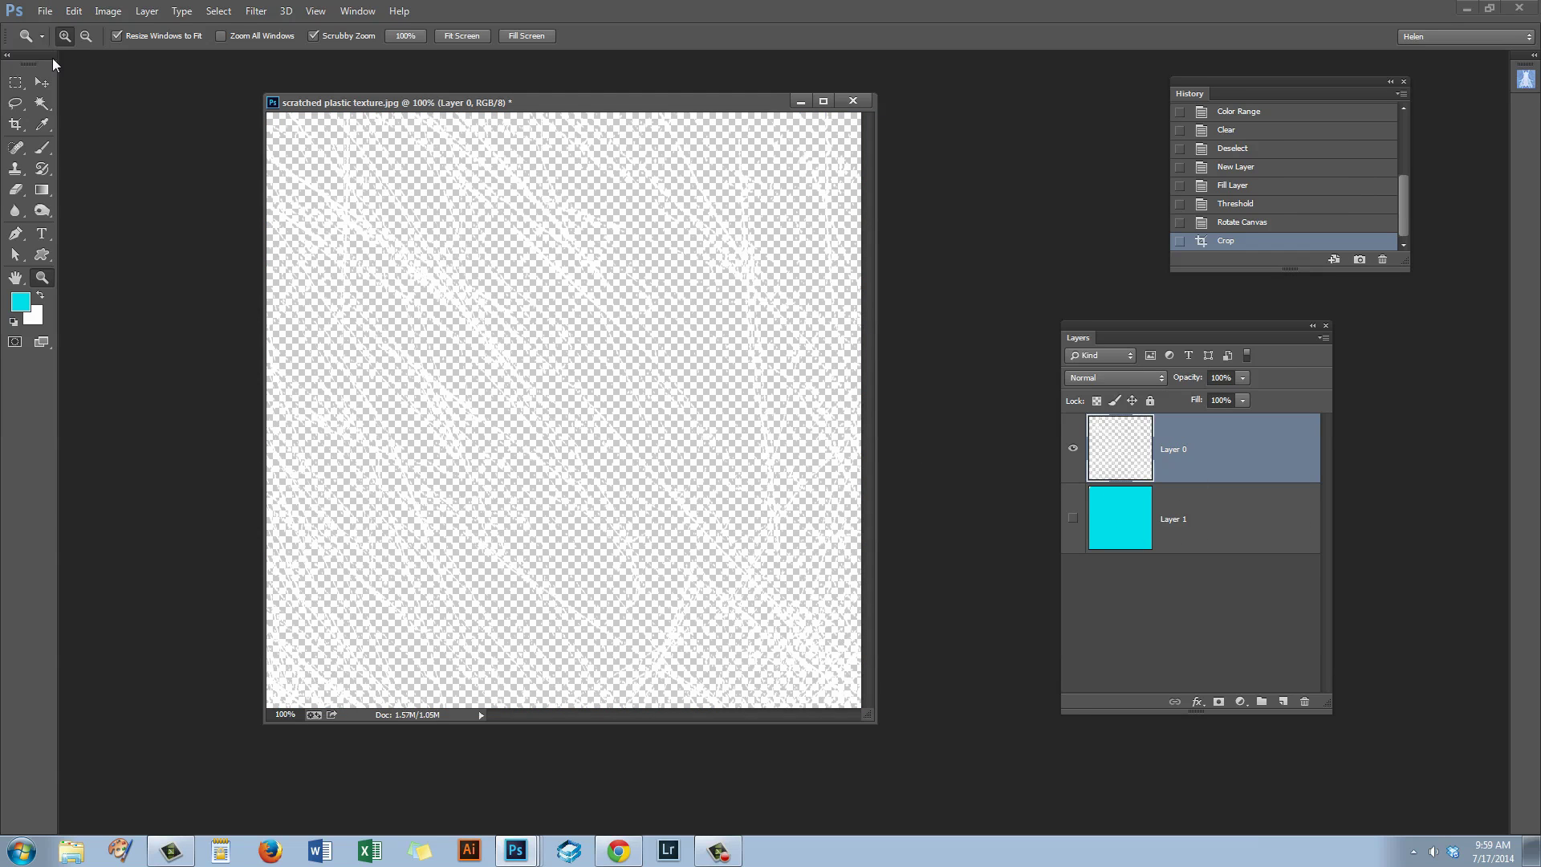
click(44, 12)
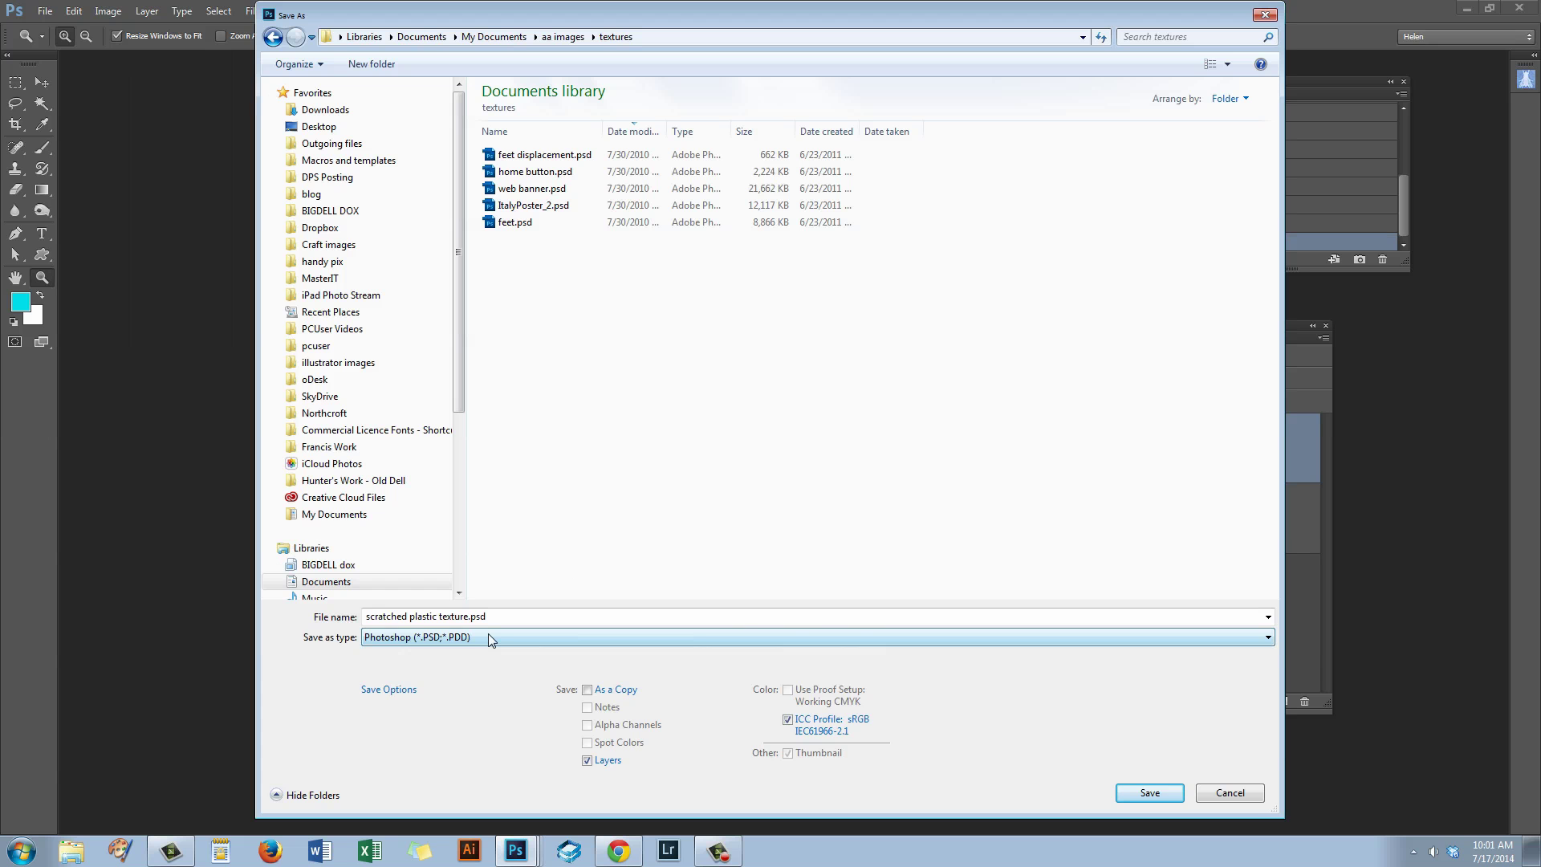
click(489, 633)
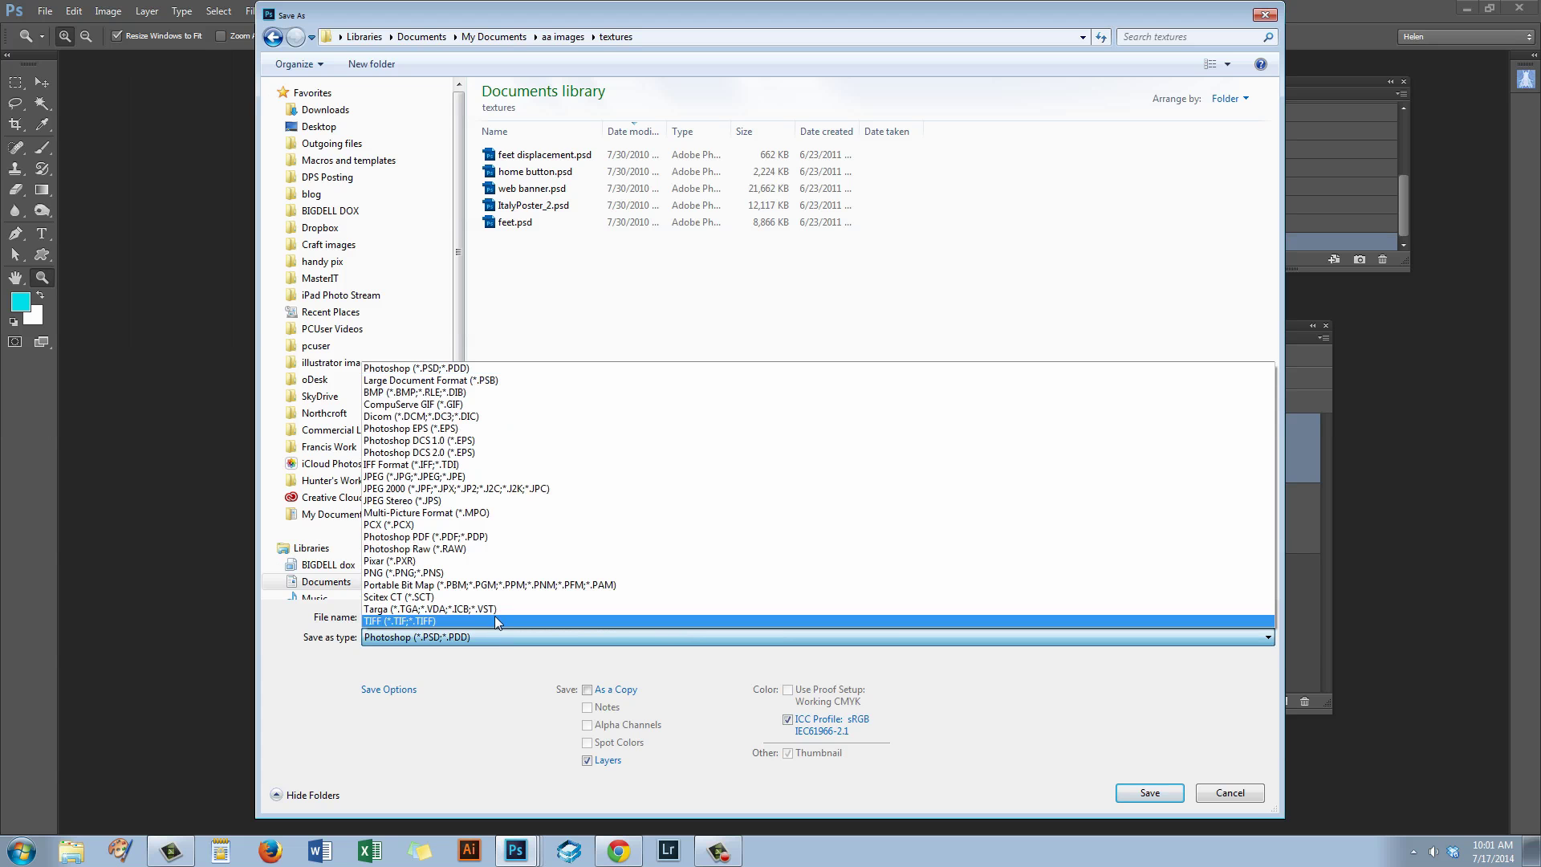
click(526, 572)
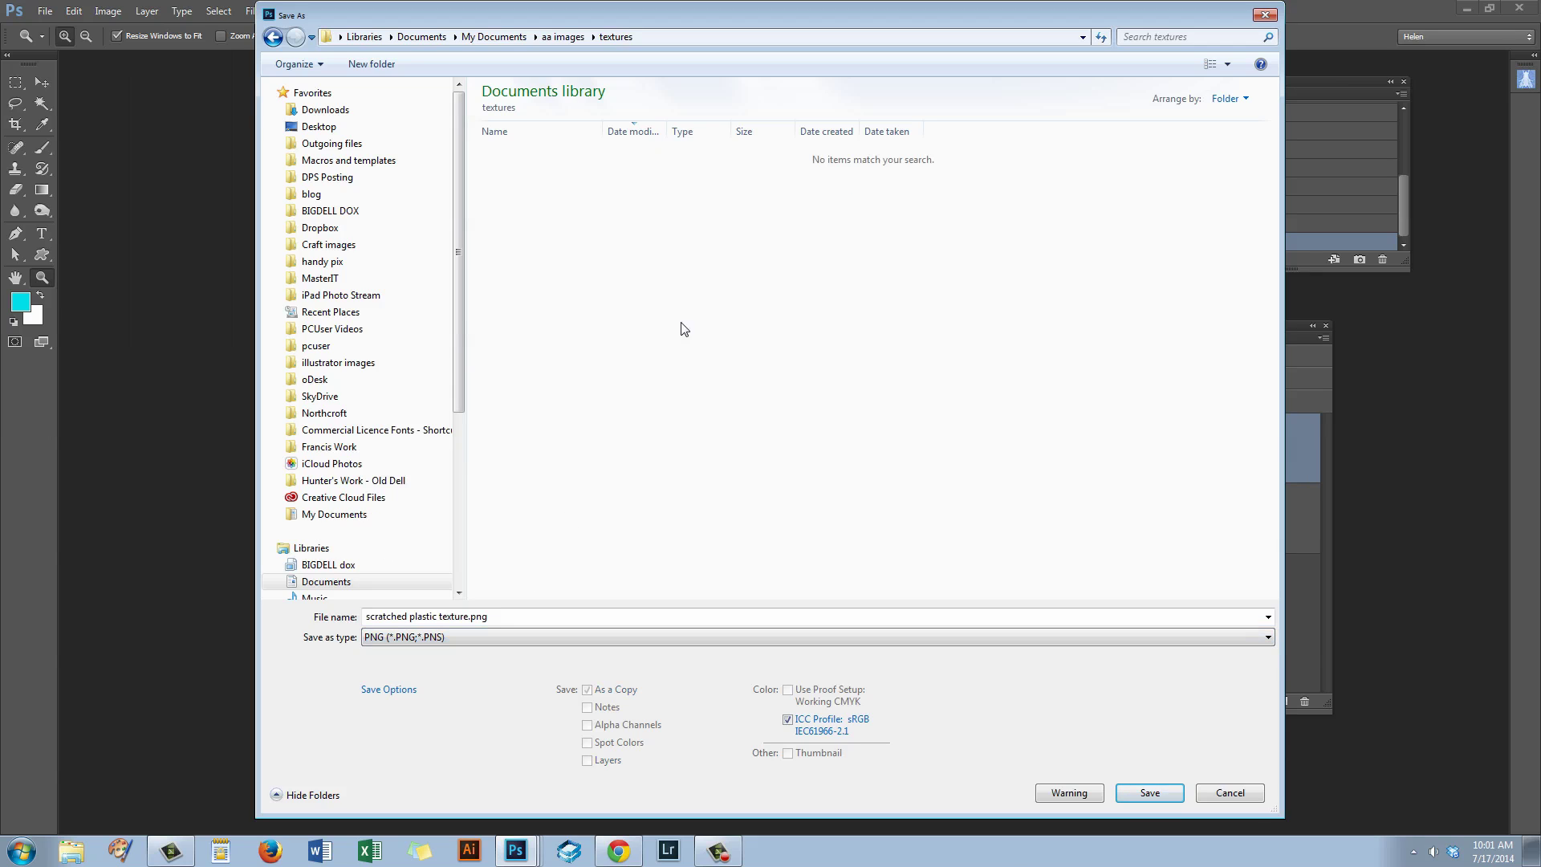
click(526, 613)
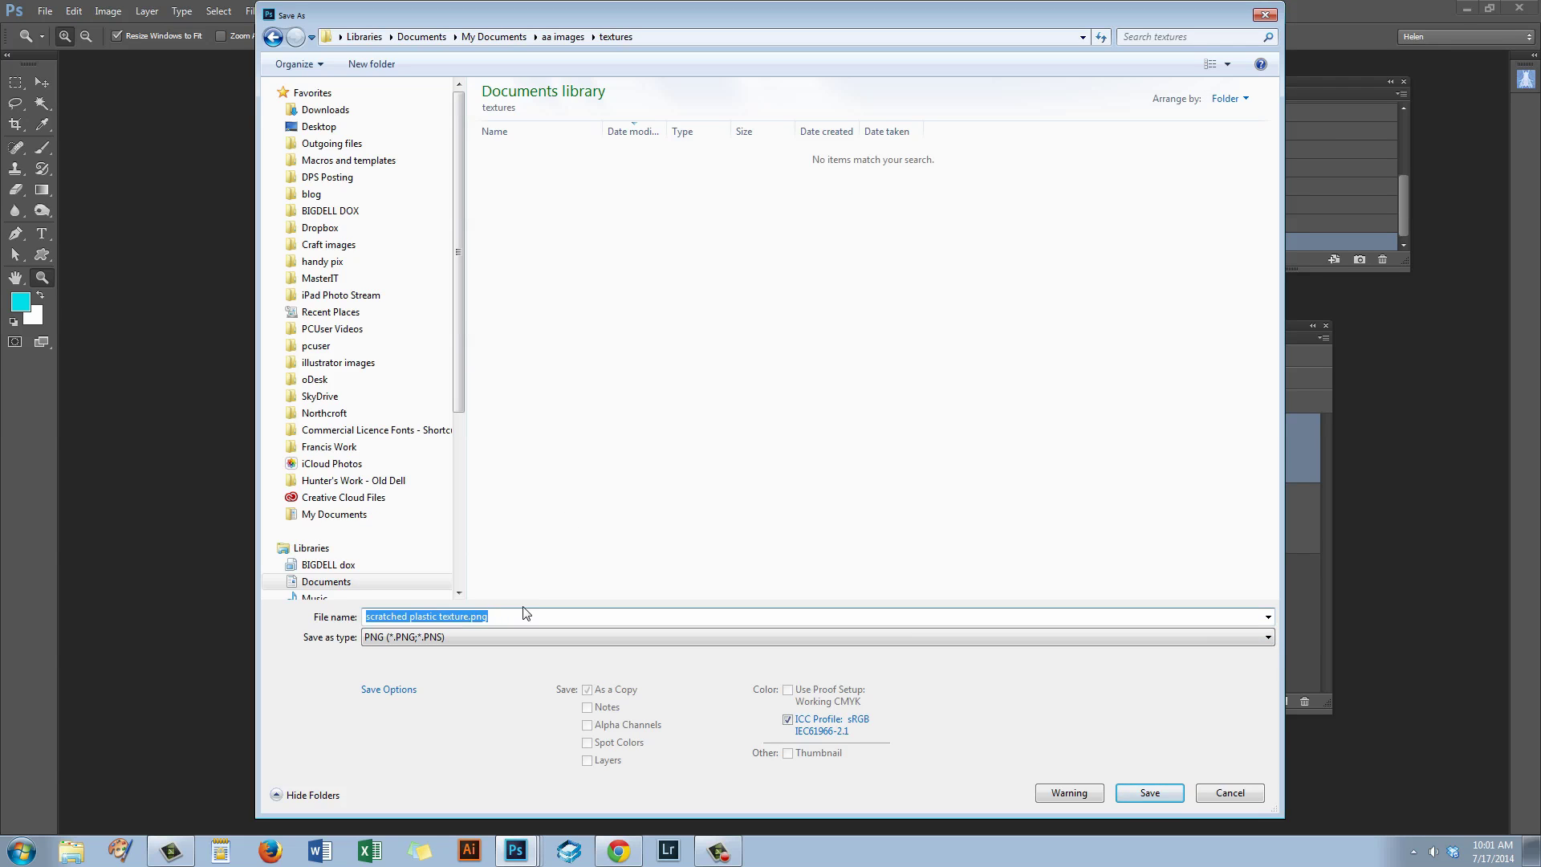
text(texture)
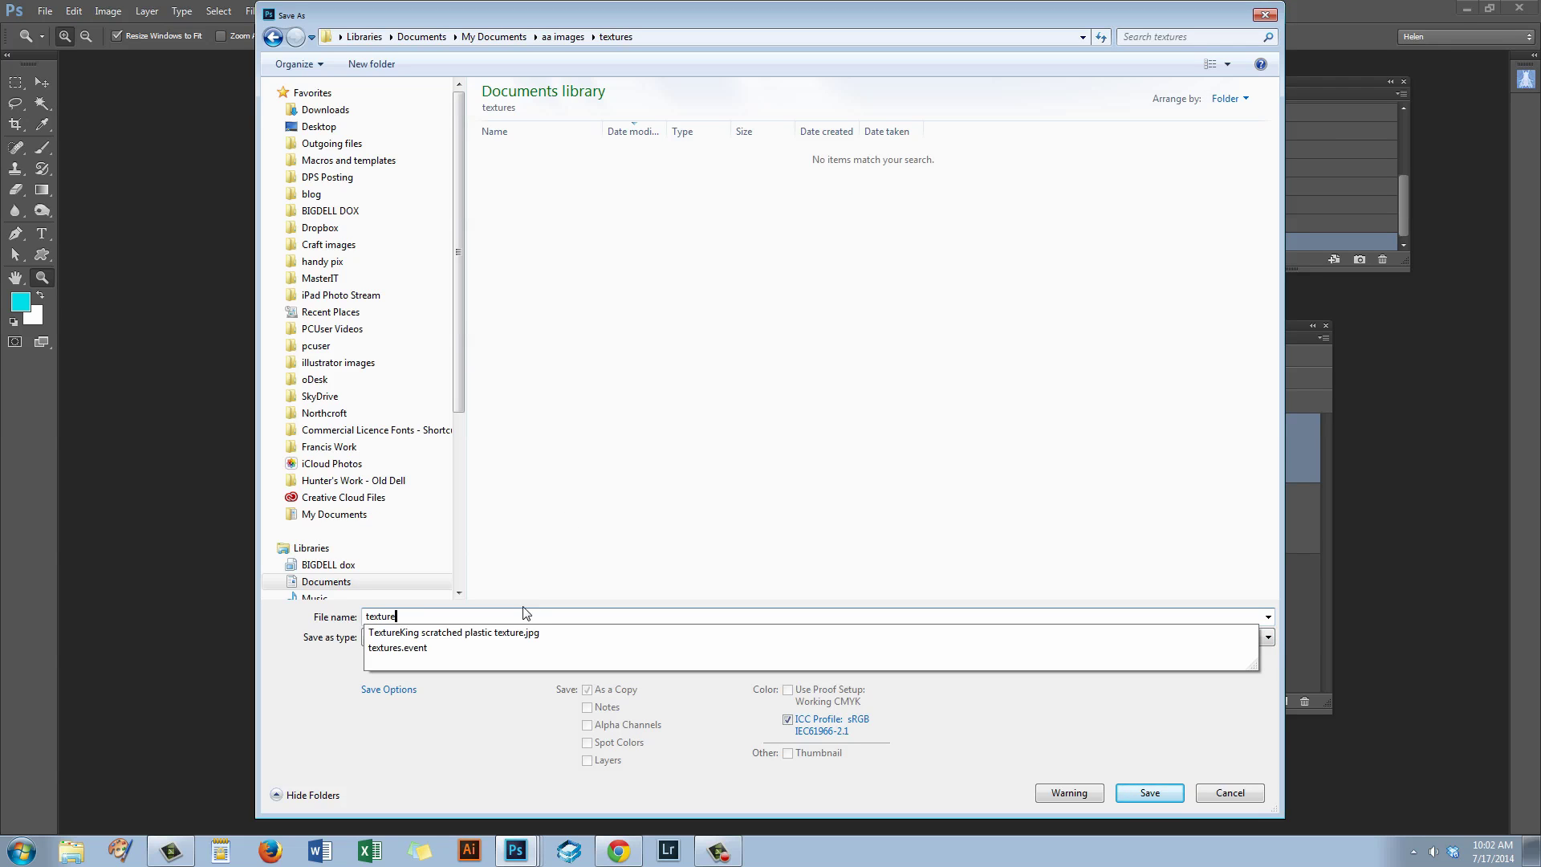
text(2)
click(1148, 793)
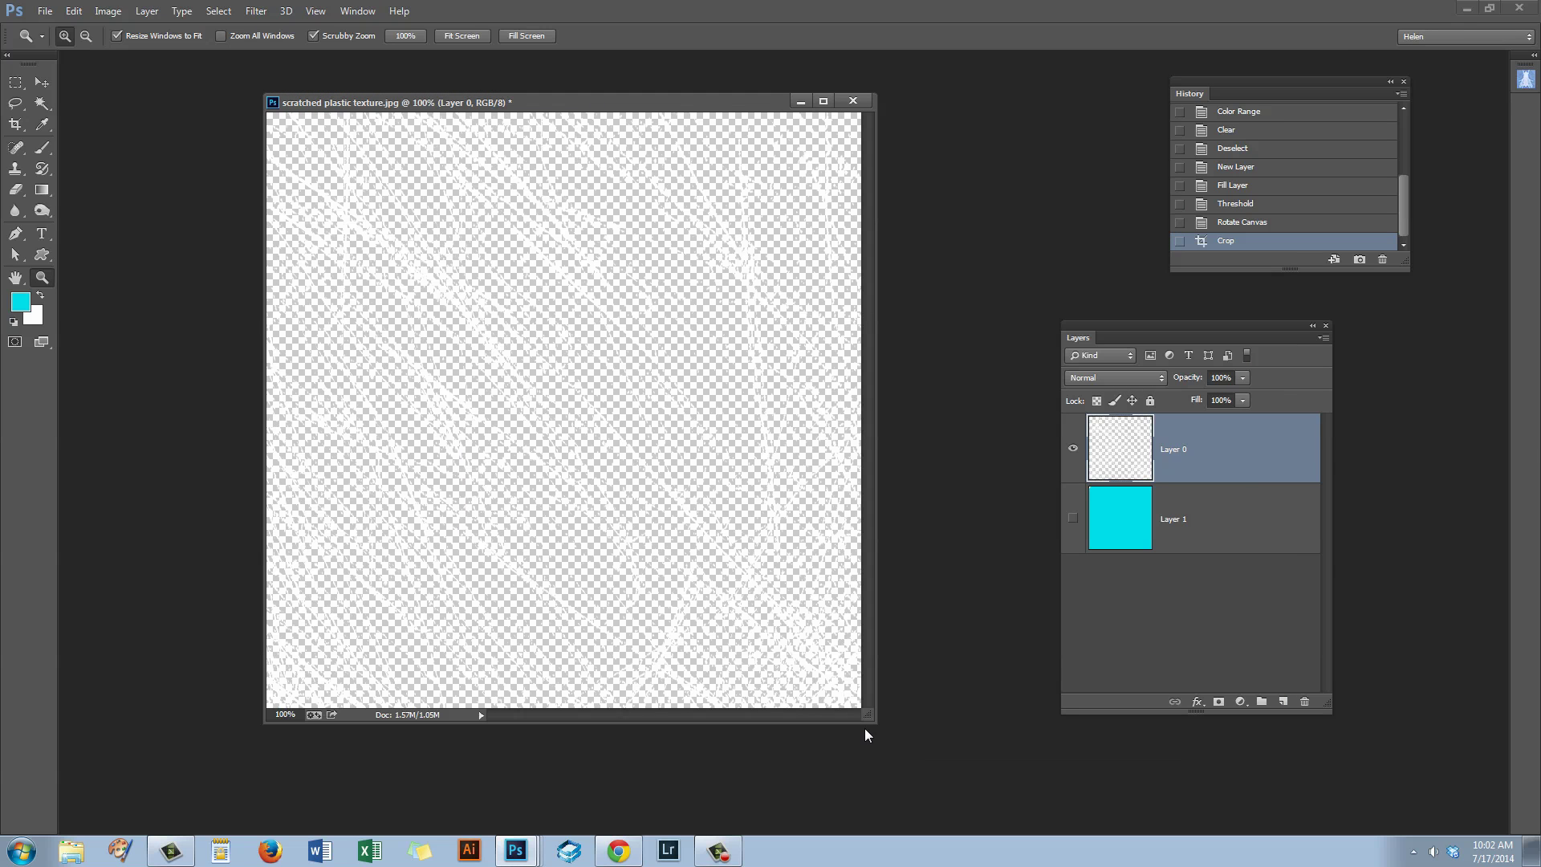